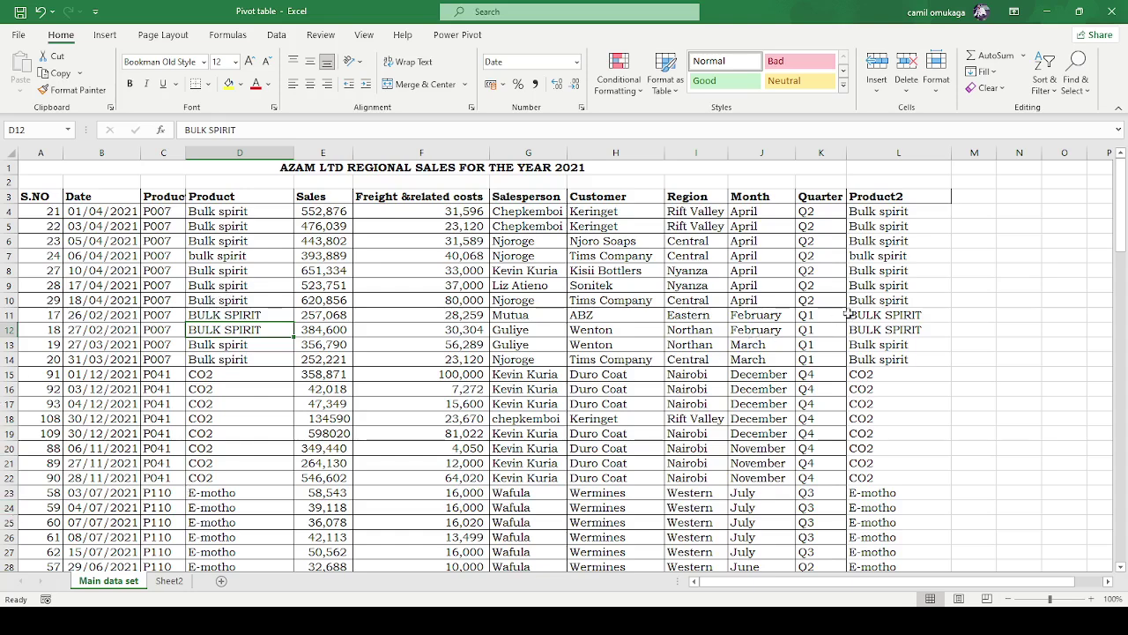
# - Enter "Pivot tables" in cell N3 of the Main data set sheet
pyautogui.click(167, 581)
pyautogui.click(108, 583)
pyautogui.click(1014, 194)
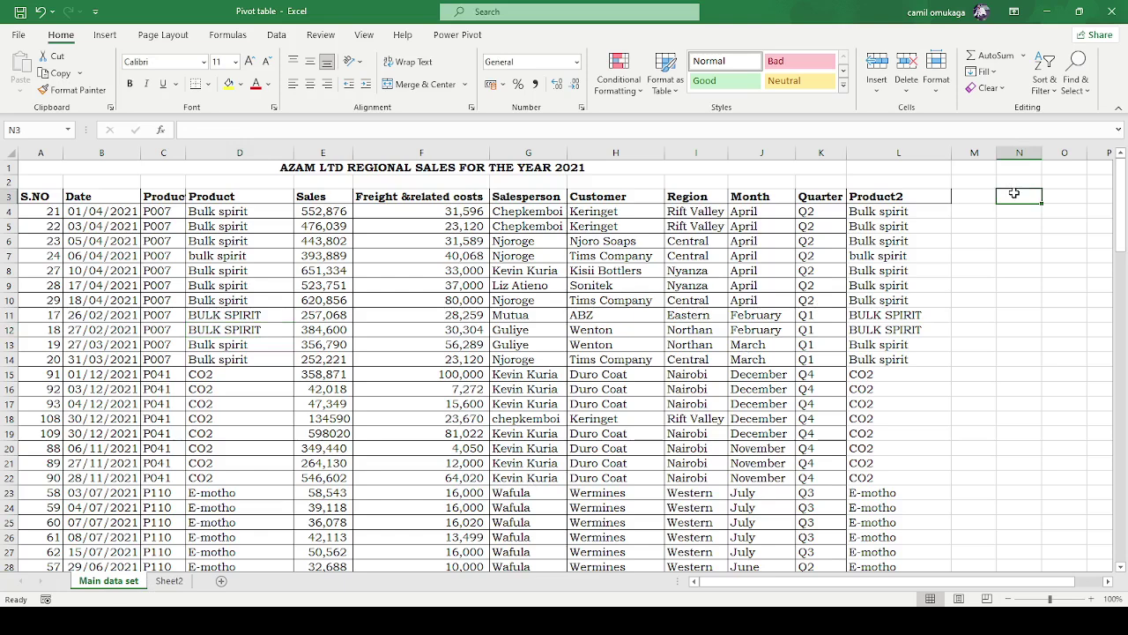
pyautogui.write('Pivo')
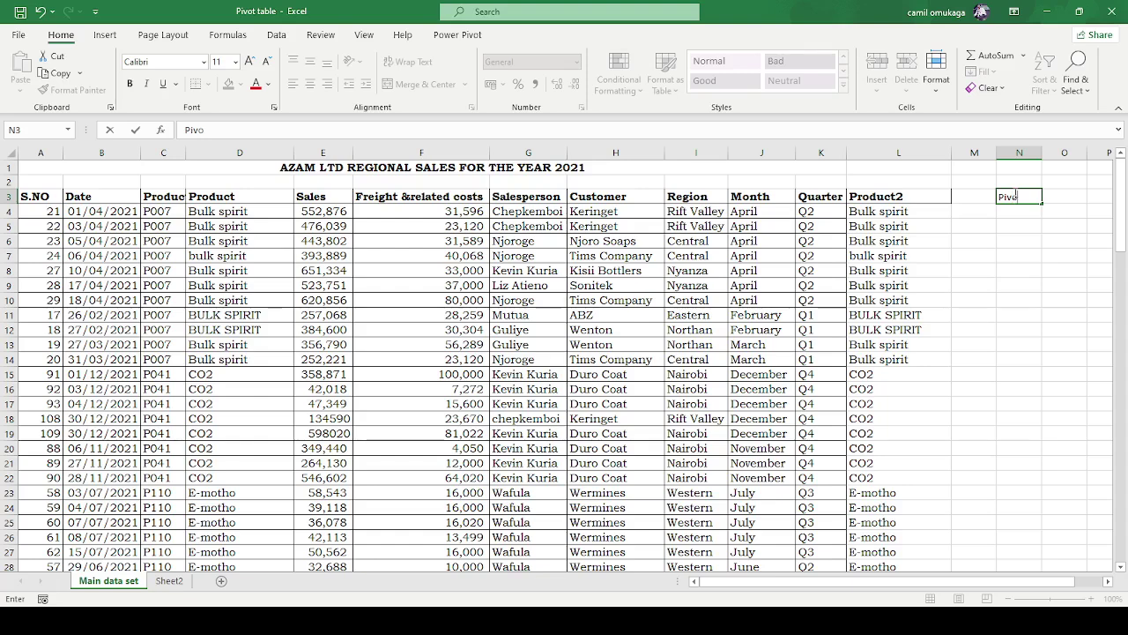
pyautogui.write('t tables')
pyautogui.press('Return')
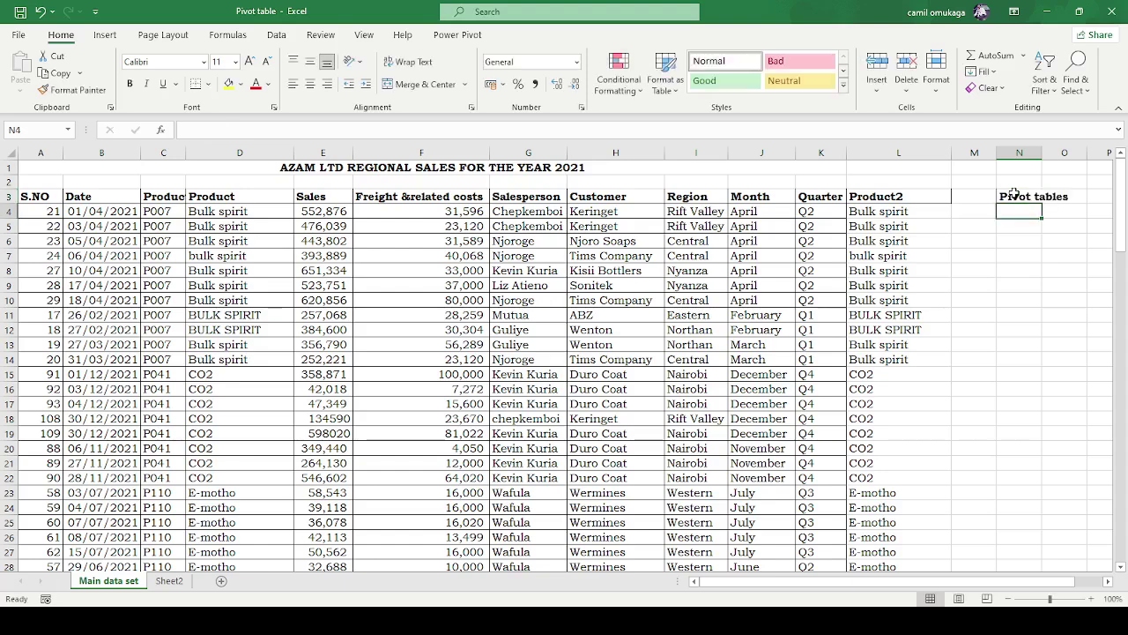
# - List "Pivot charts" in N4 and "Dashboard" in N5, and fit column N's width to its text
pyautogui.write('Pivot cha')
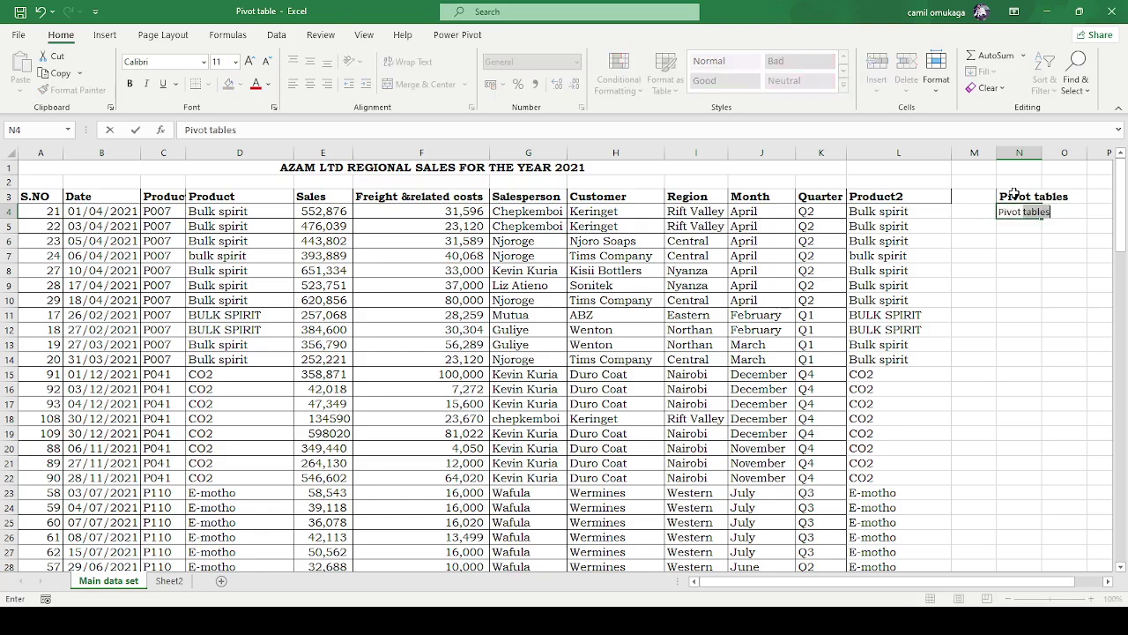
pyautogui.write('rts')
pyautogui.press('Return')
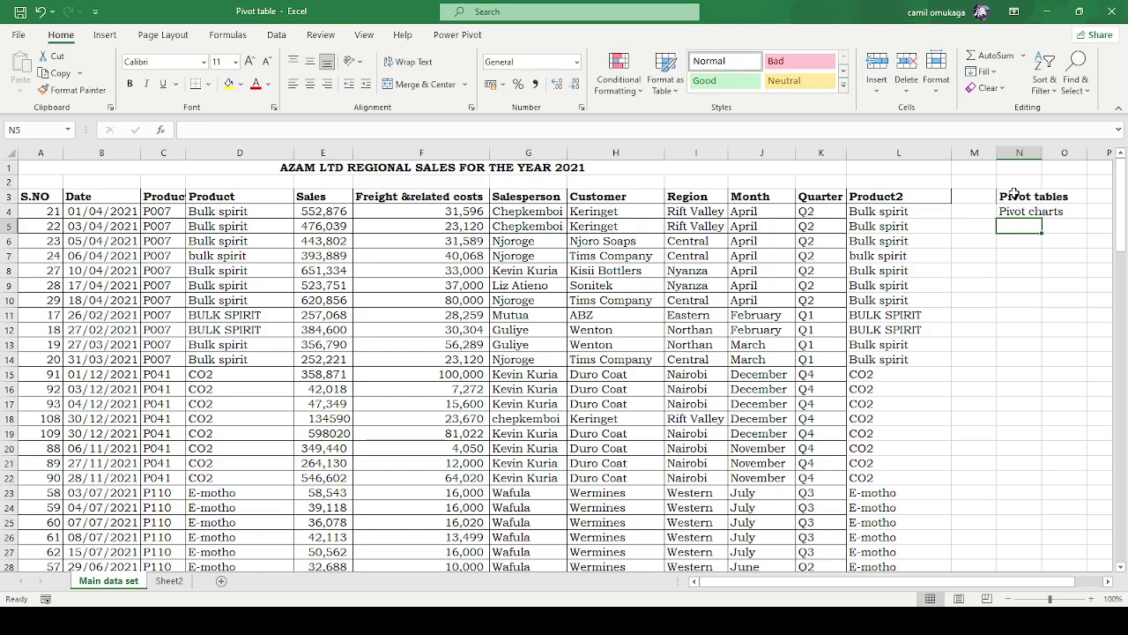
pyautogui.write('Dashb')
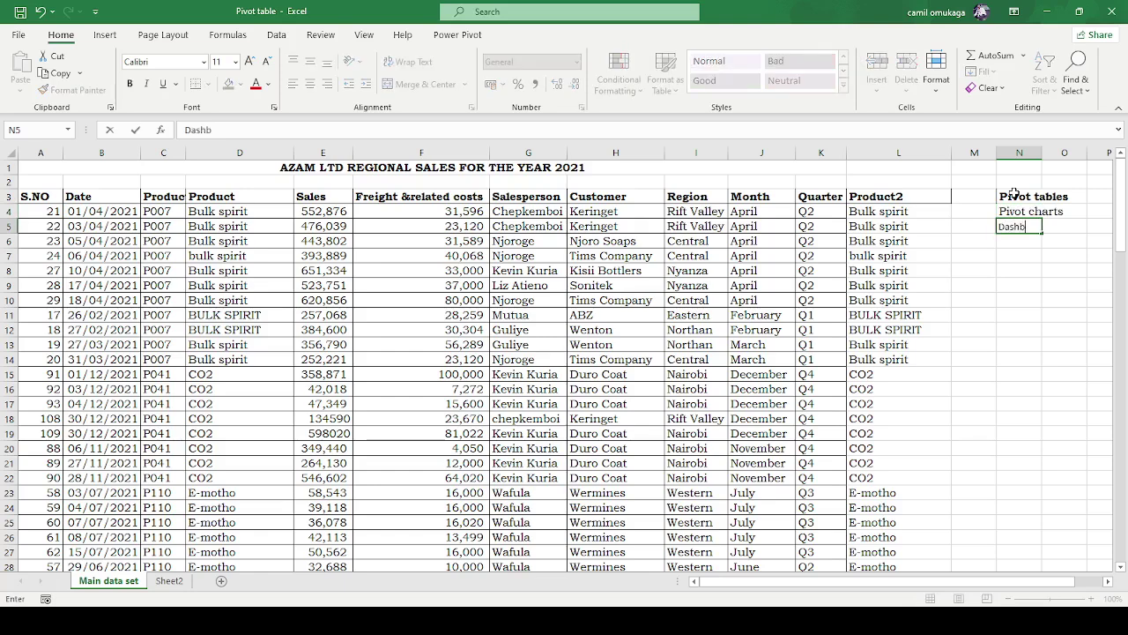
pyautogui.write('oard')
pyautogui.click(1061, 282)
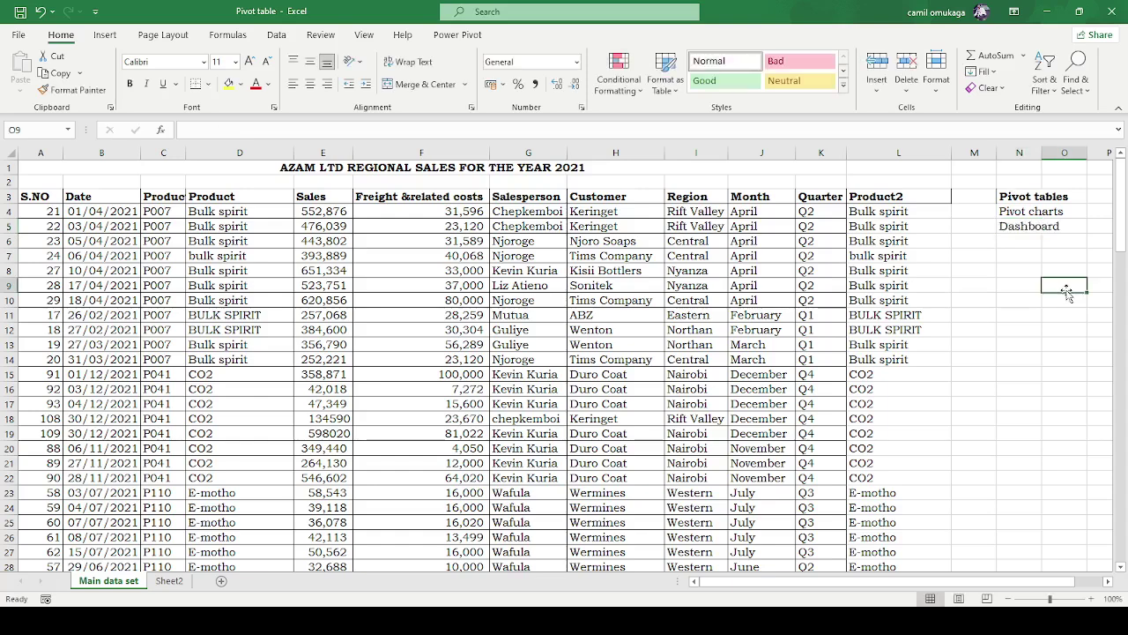
pyautogui.doubleClick(1042, 150)
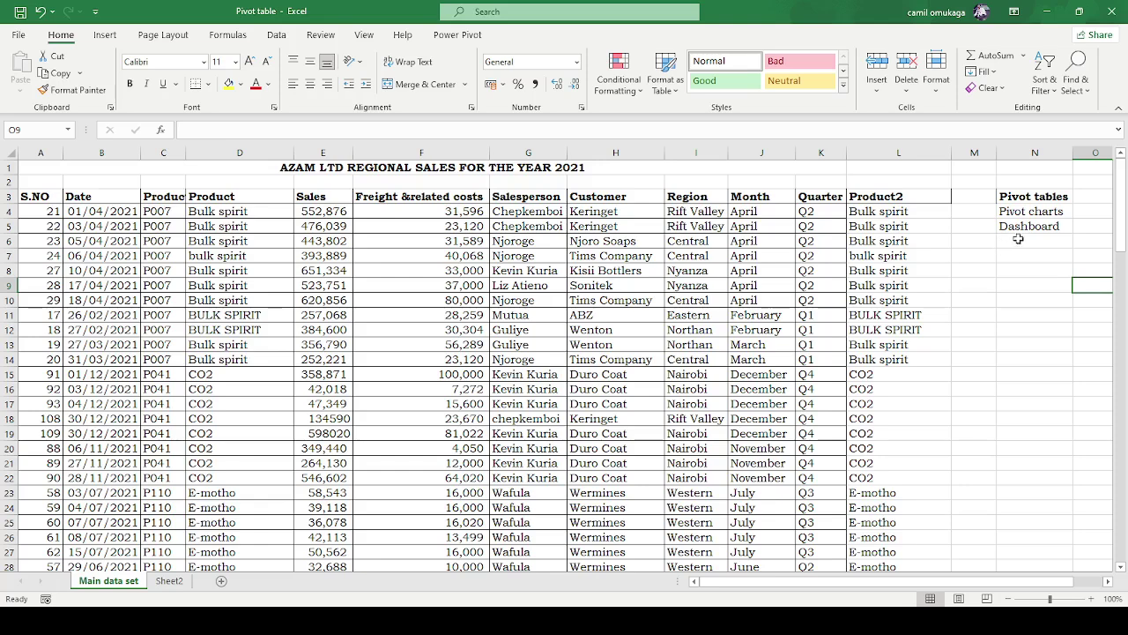
# - Enter "Power querry/power pivot" in cell N2 above the topic list
pyautogui.click(1036, 197)
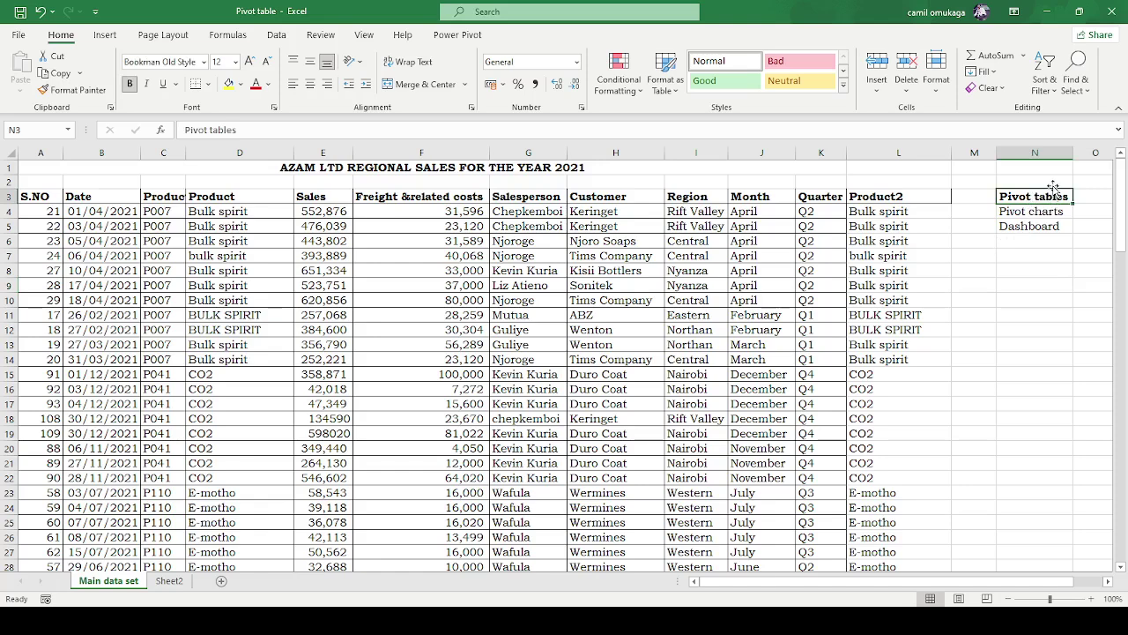
pyautogui.click(1052, 181)
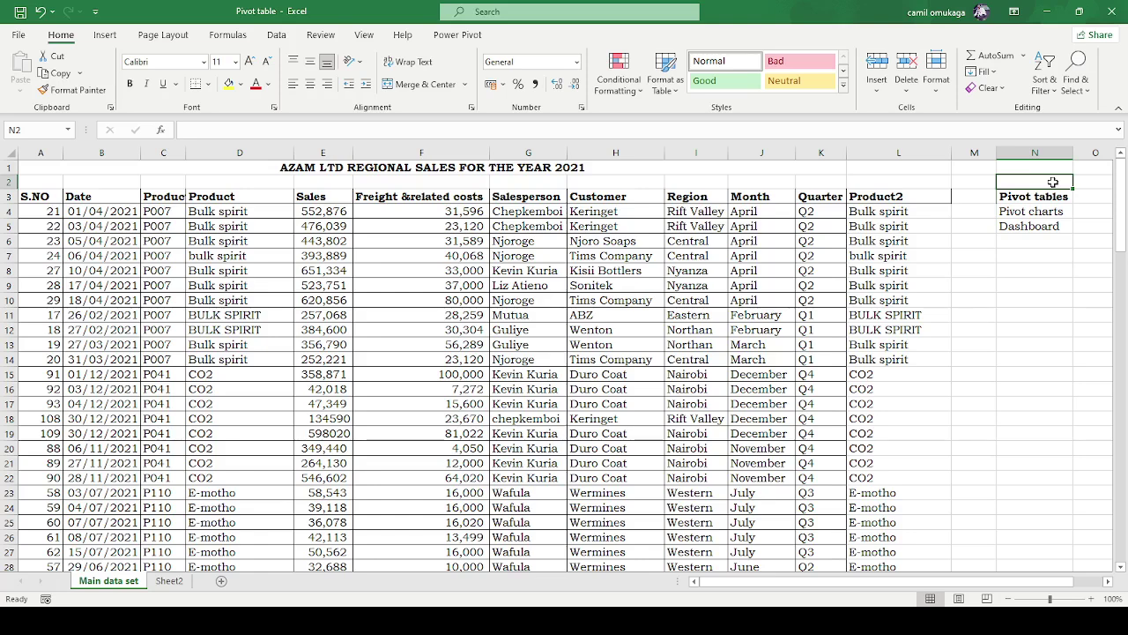
pyautogui.write('Power')
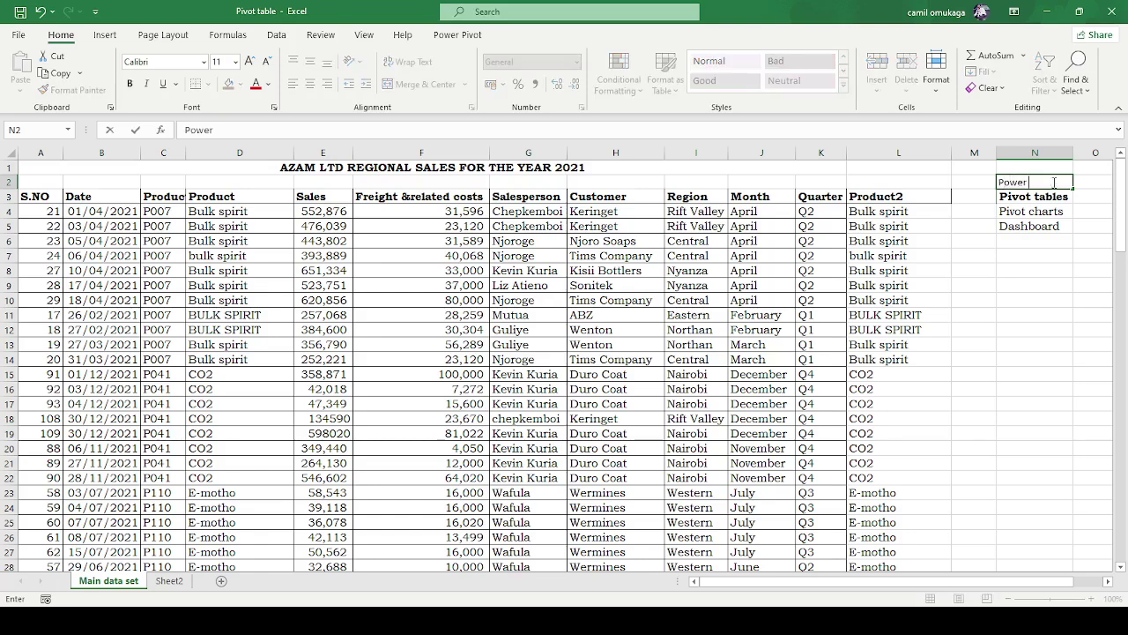
pyautogui.write(' querry/pivot t')
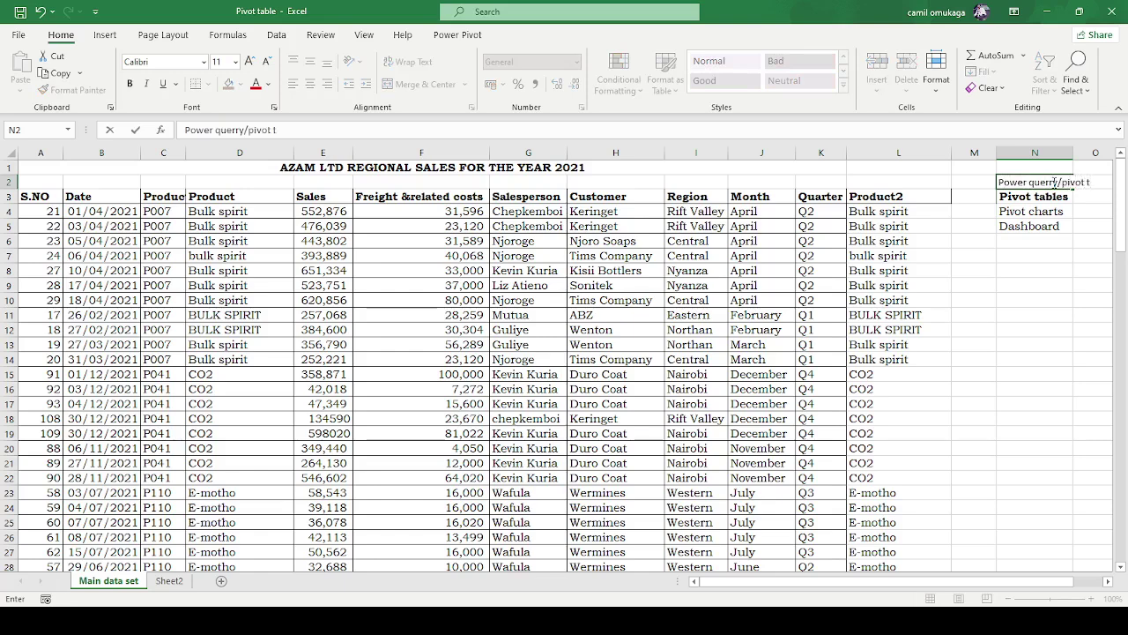
pyautogui.press('BackSpace')
pyautogui.press('BackSpace')
pyautogui.press('BackSpace')
pyautogui.press('BackSpace')
pyautogui.press('BackSpace')
pyautogui.press('BackSpace')
pyautogui.write('ower pivot')
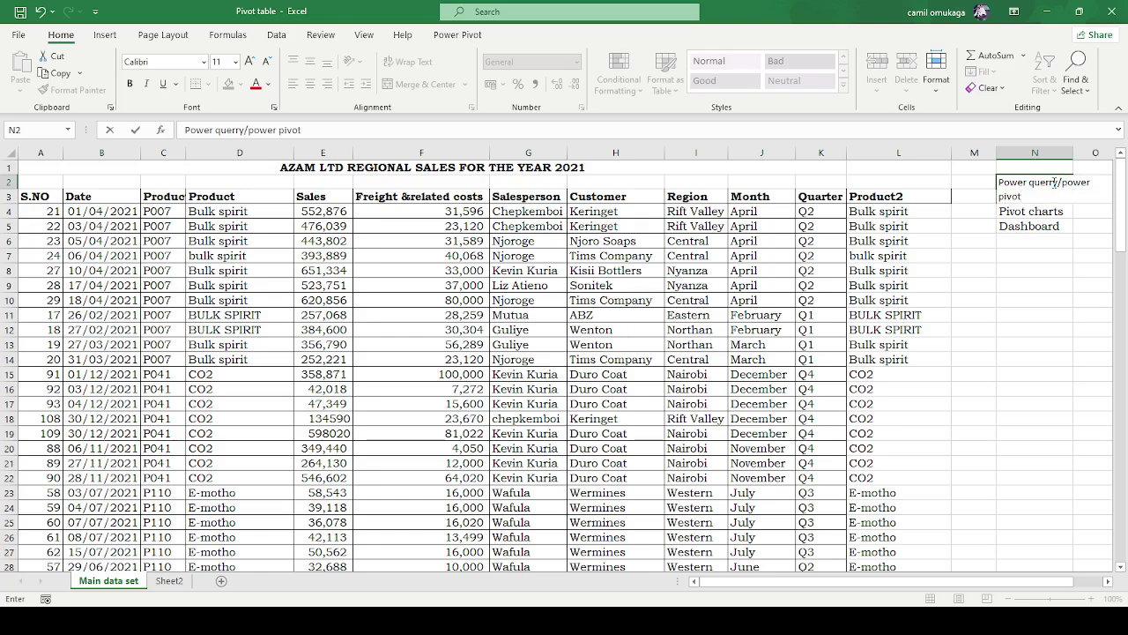
pyautogui.click(1013, 287)
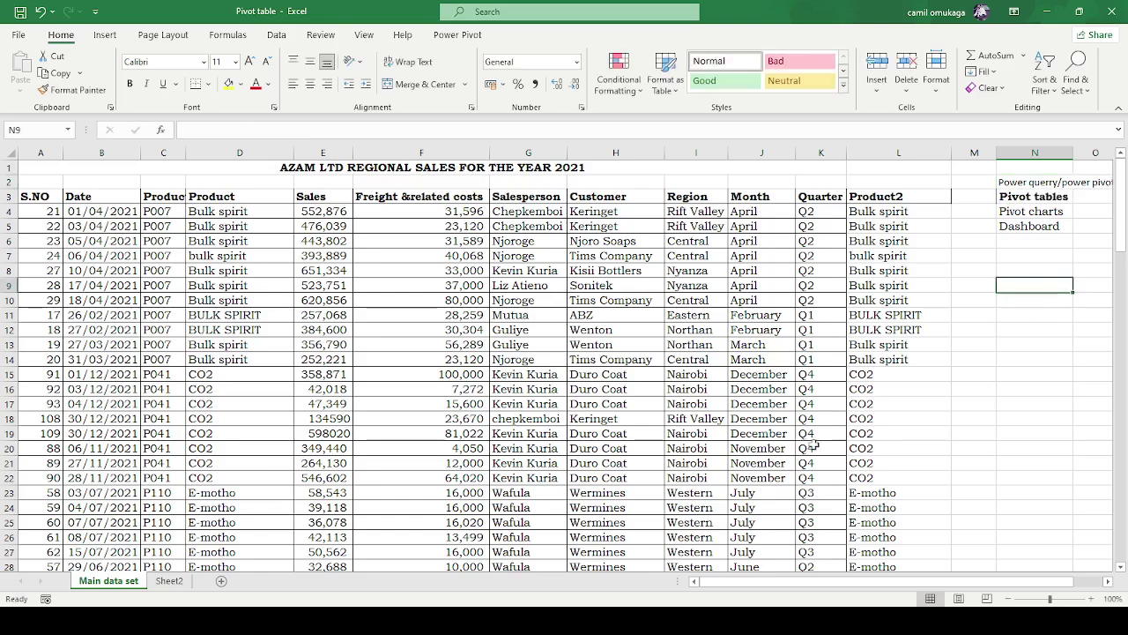
# - Insert a blank column at column M, between the sales data and the topic list
pyautogui.click(521, 361)
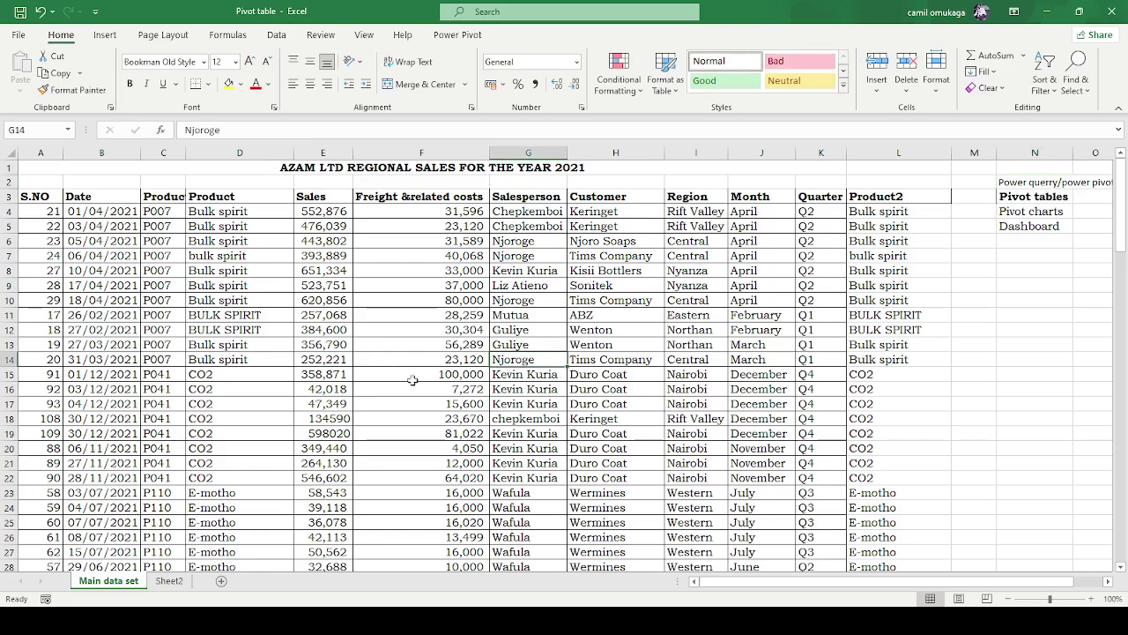
pyautogui.click(981, 152)
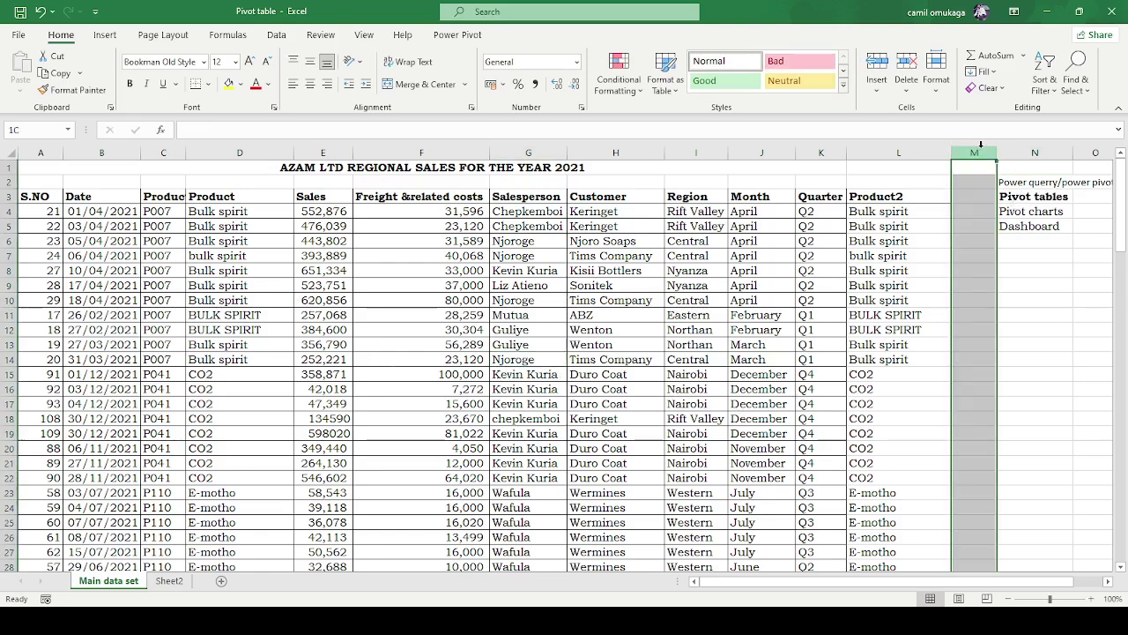
pyautogui.click(1017, 273)
pyautogui.click(948, 361)
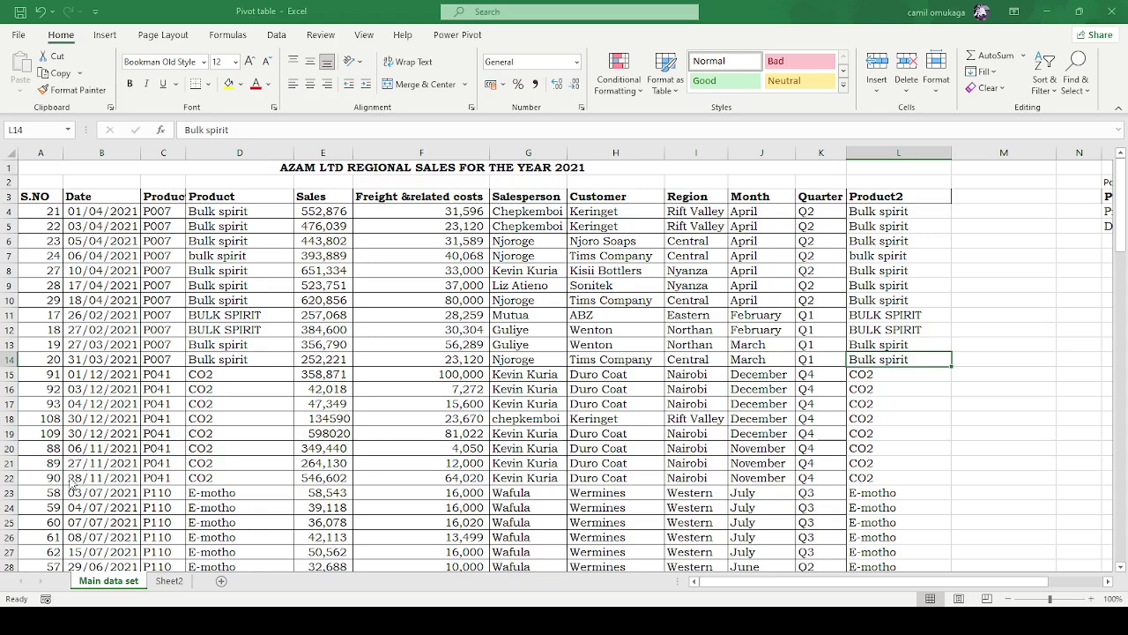
# - Duplicate the Main data set sheet in front of the original and rename the copy as Azam sales
pyautogui.click(172, 516)
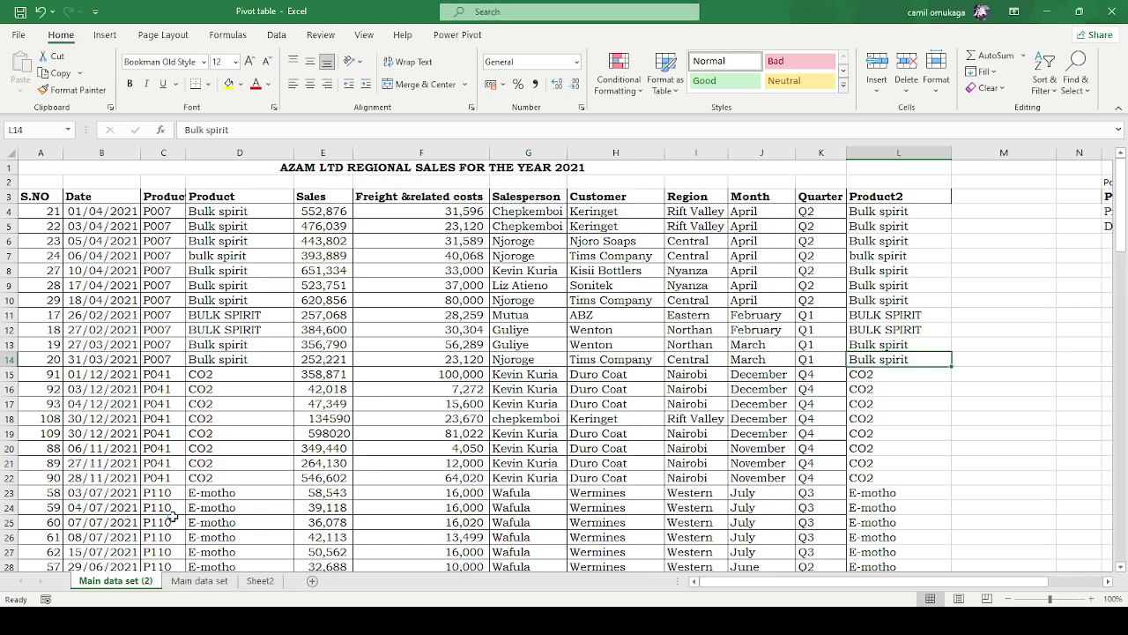
pyautogui.rightClick(117, 586)
pyautogui.click(178, 431)
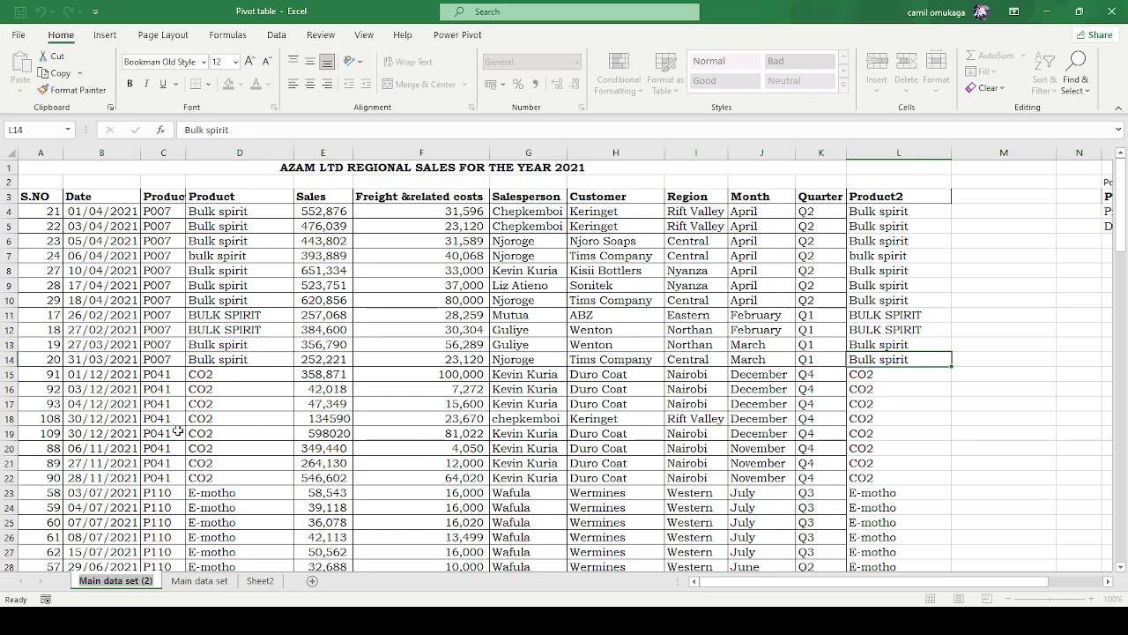
pyautogui.write('Az')
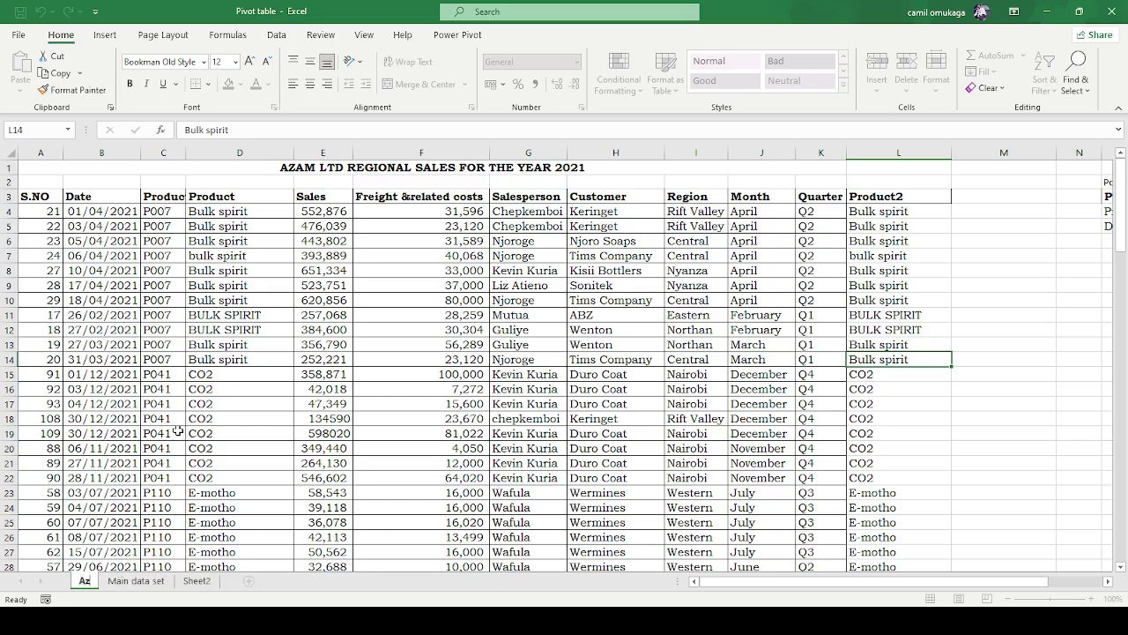
pyautogui.write('am sales')
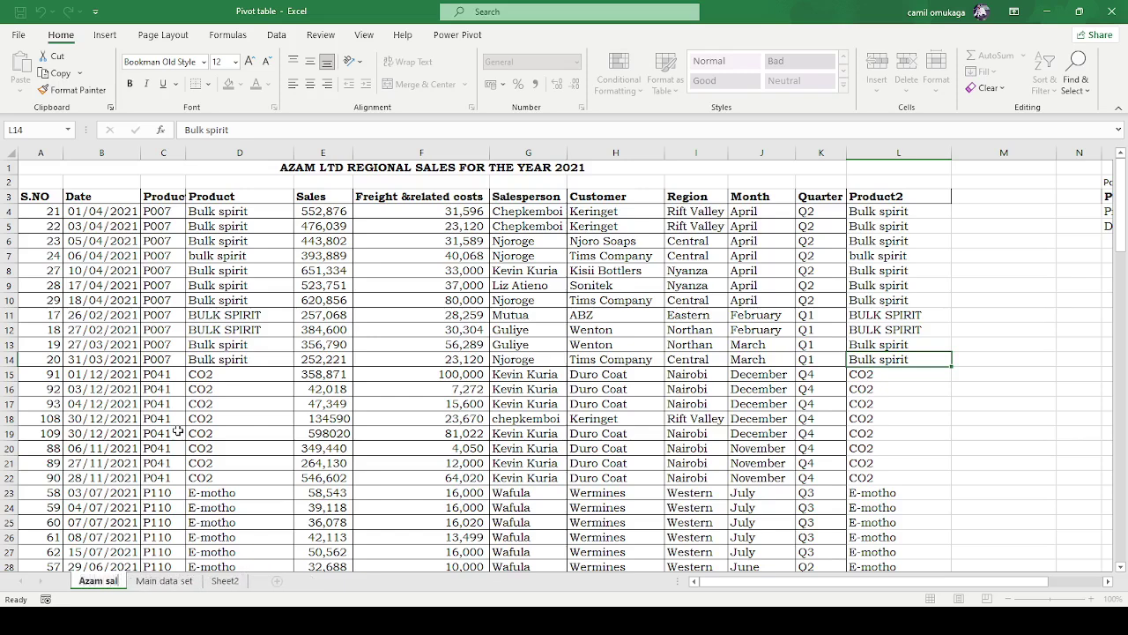
pyautogui.press('Return')
pyautogui.click(259, 407)
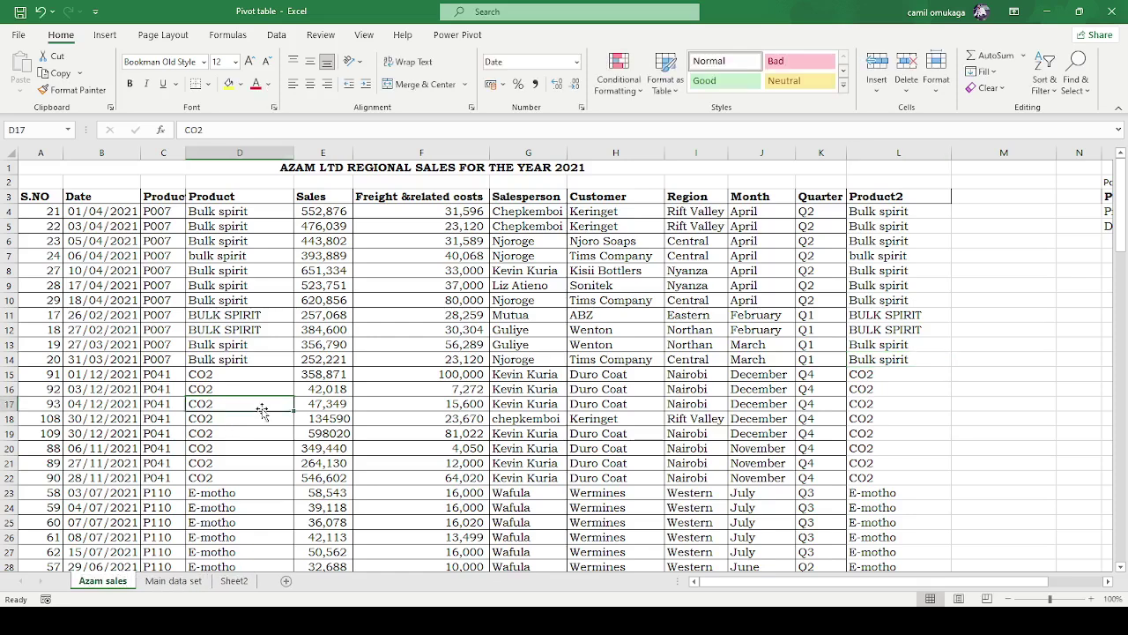
pyautogui.click(196, 371)
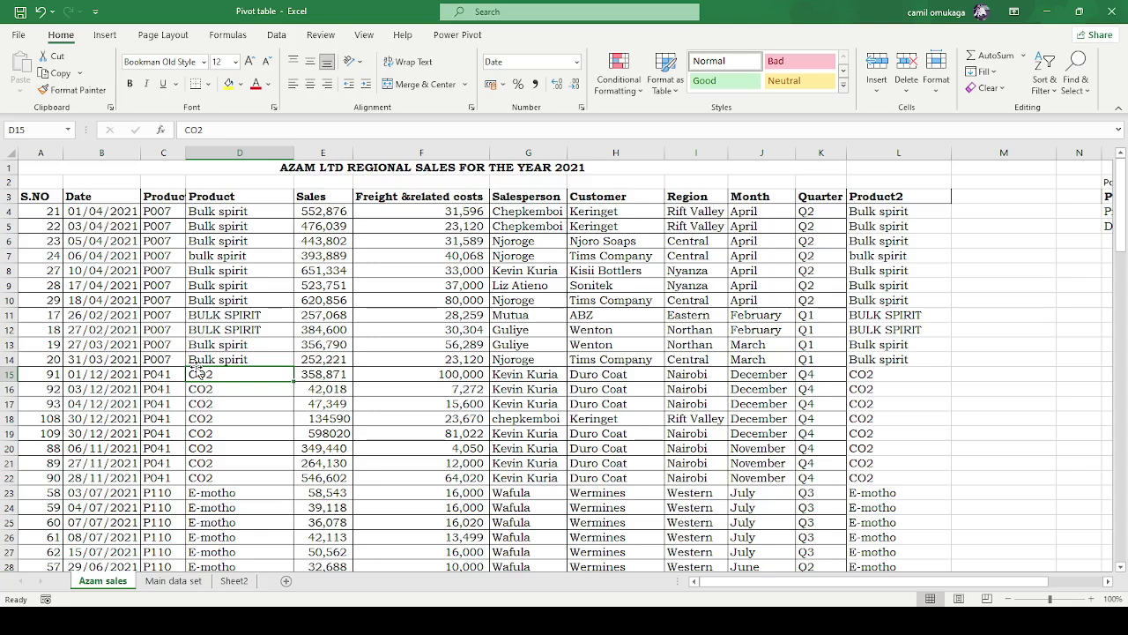
pyautogui.click(423, 314)
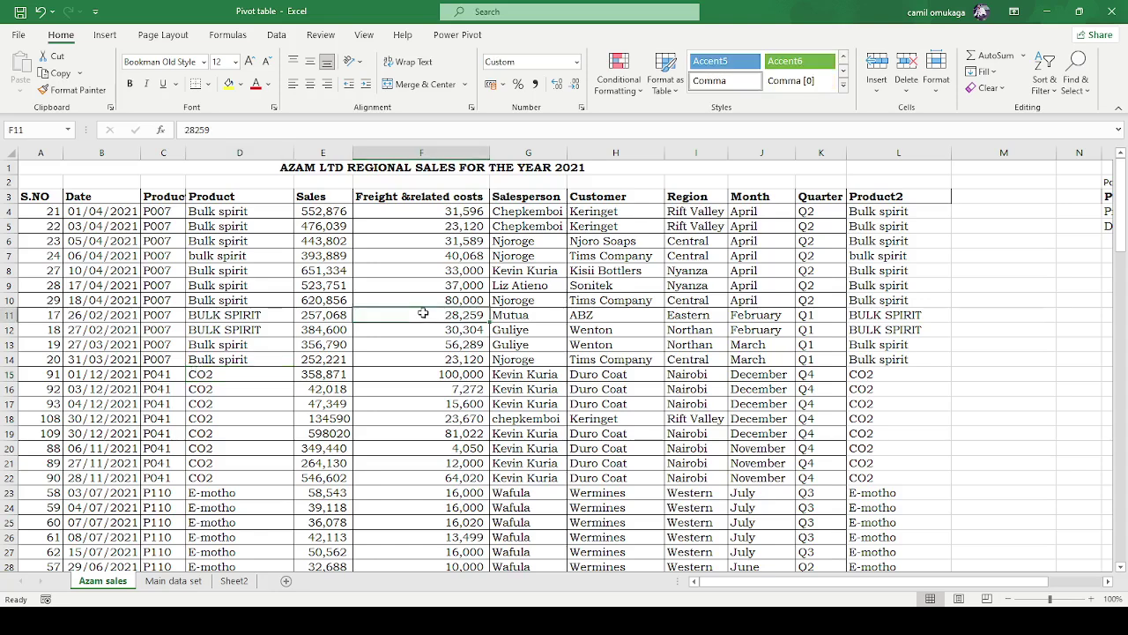
pyautogui.click(356, 289)
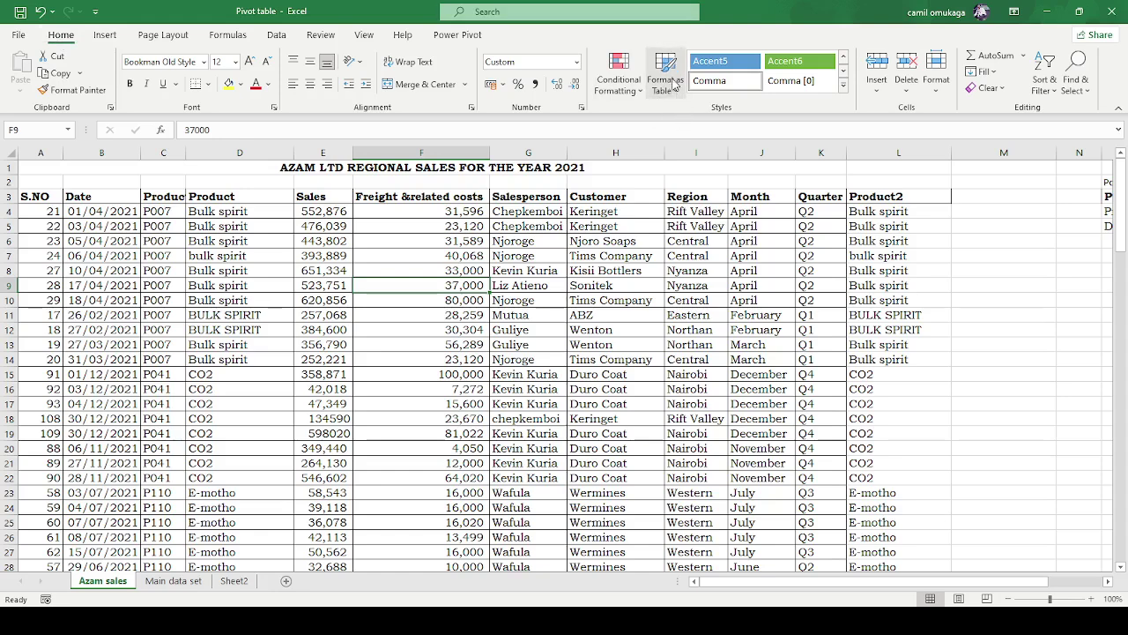
pyautogui.click(676, 84)
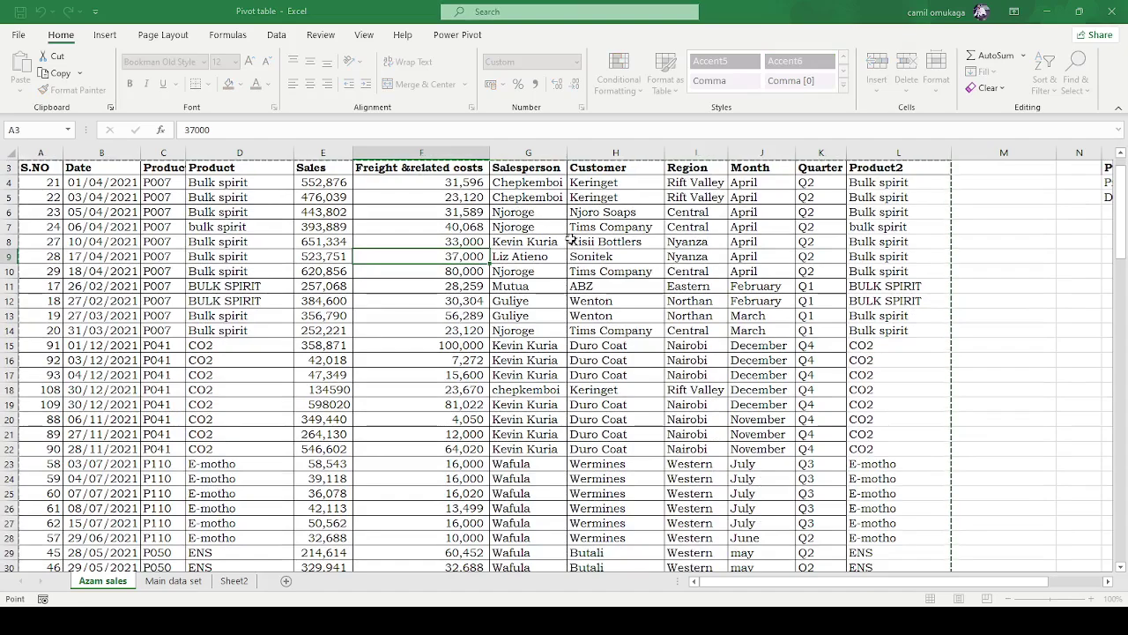
pyautogui.press('Escape')
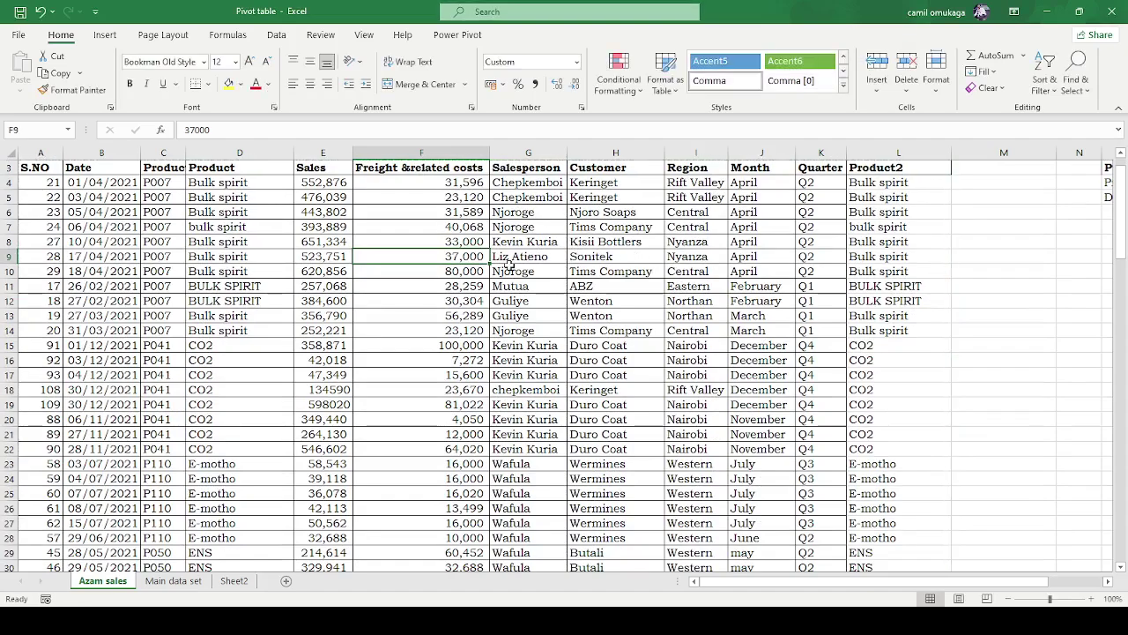
pyautogui.scroll(1, 510, 264)
pyautogui.click(361, 326)
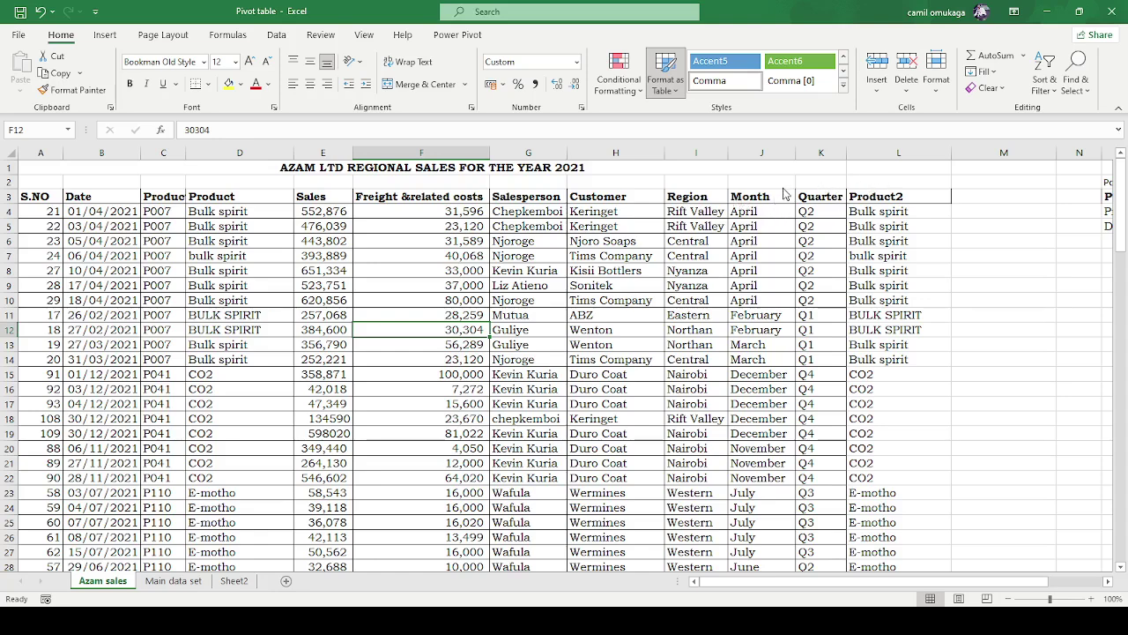
pyautogui.click(728, 184)
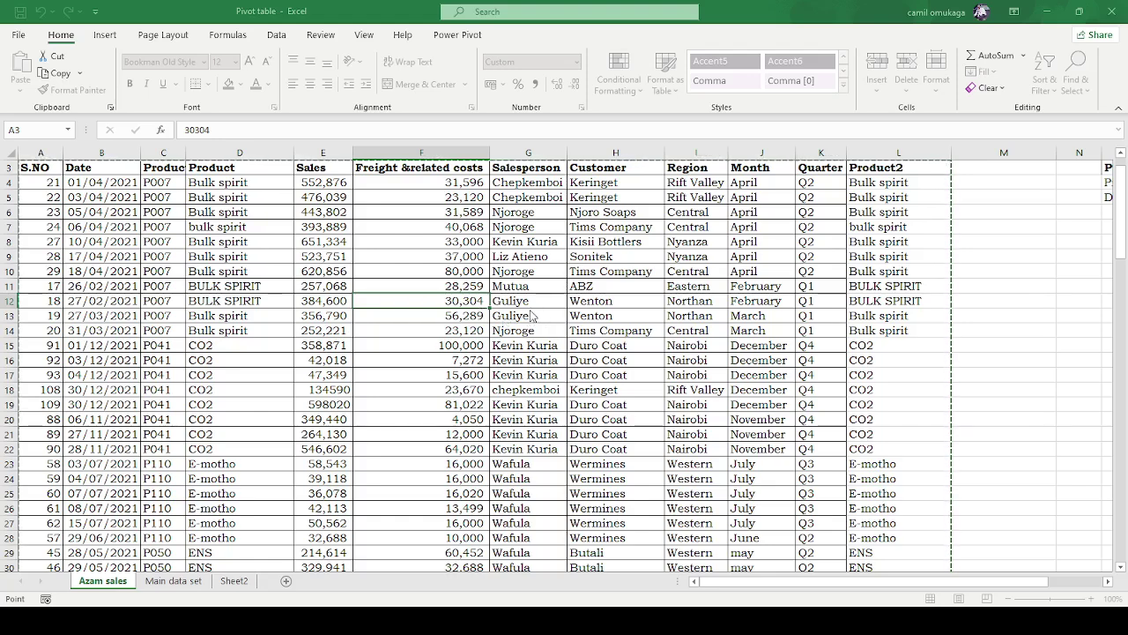
pyautogui.press('Escape')
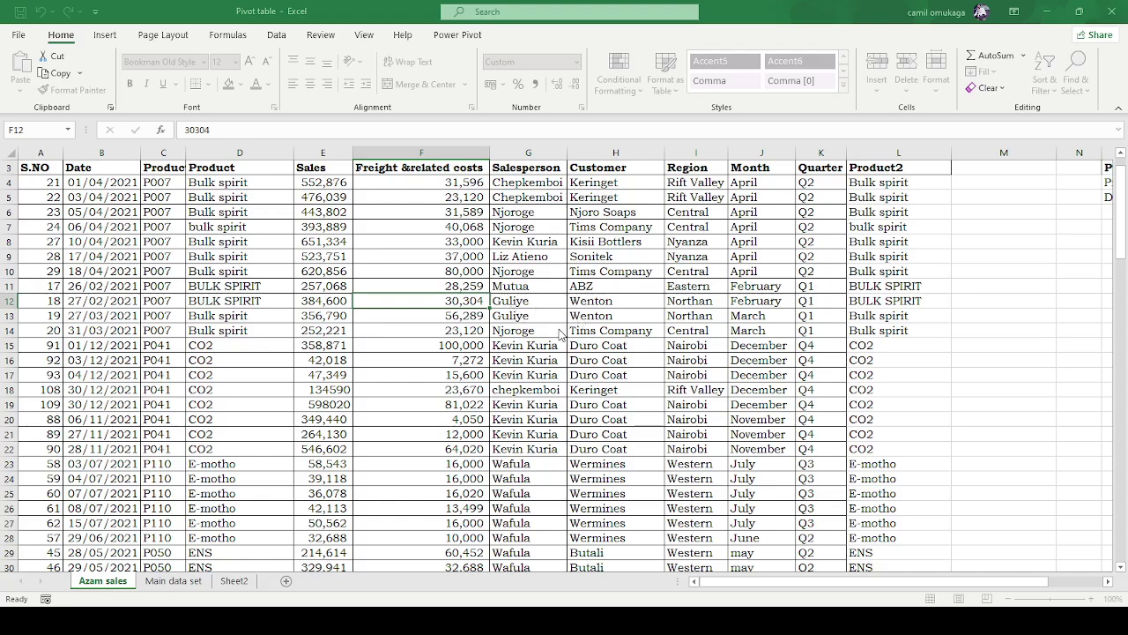
# - Convert the sales data range on the Azam sales sheet into a table with a header row
pyautogui.hotkey('ctrl', 't')
pyautogui.press('Return')
pyautogui.click(465, 317)
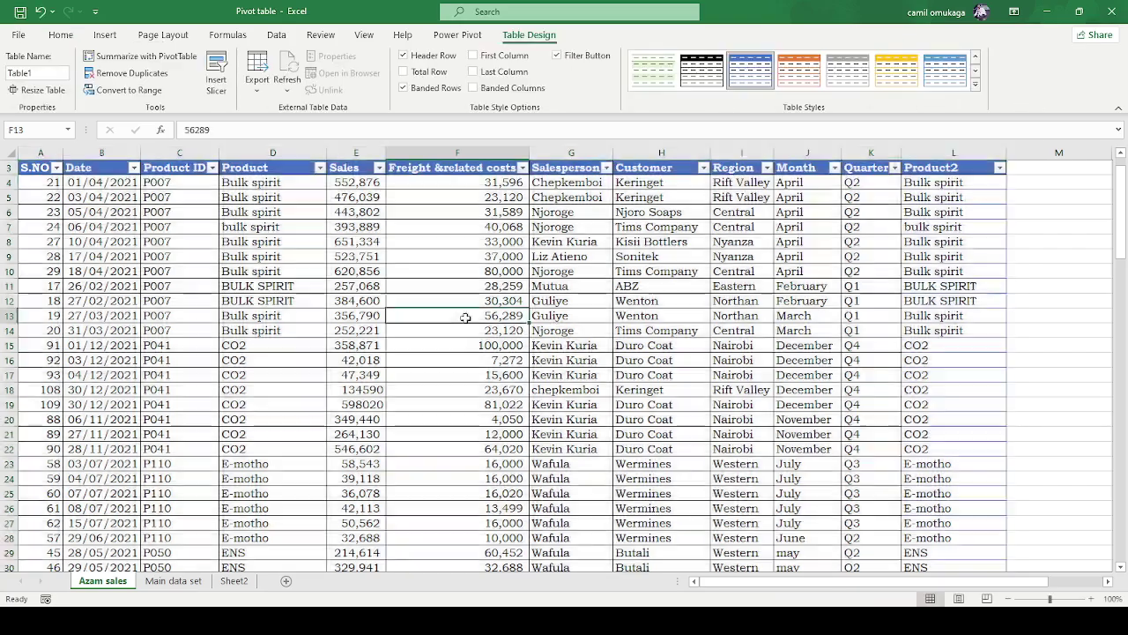
pyautogui.click(365, 288)
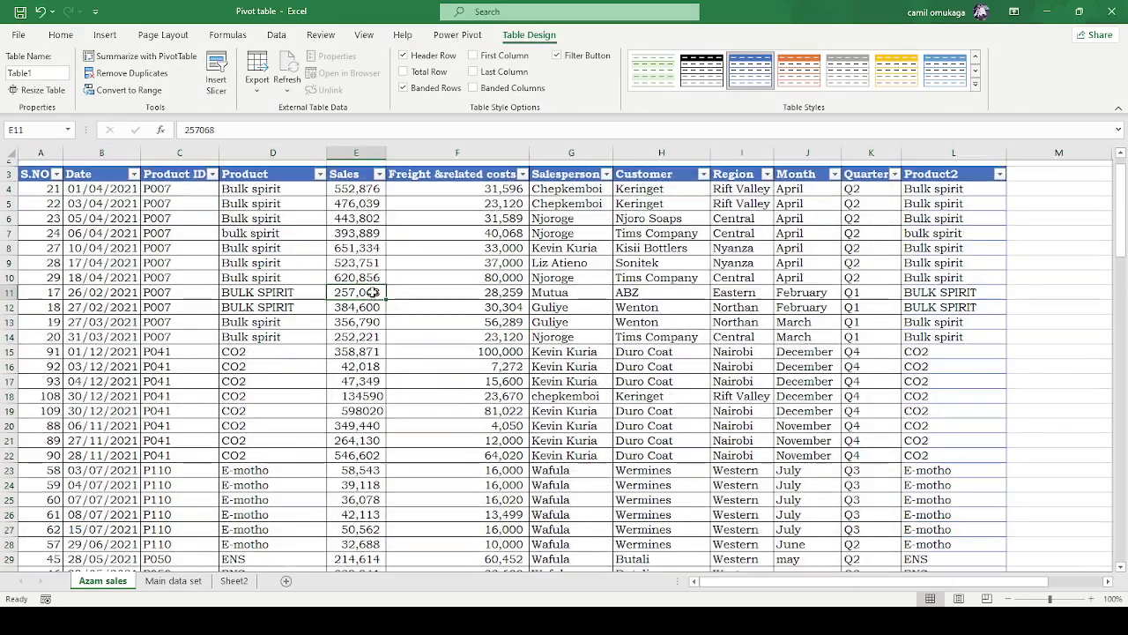
pyautogui.scroll(1, 367, 289)
pyautogui.scroll(-6, 370, 291)
pyautogui.scroll(6, 373, 292)
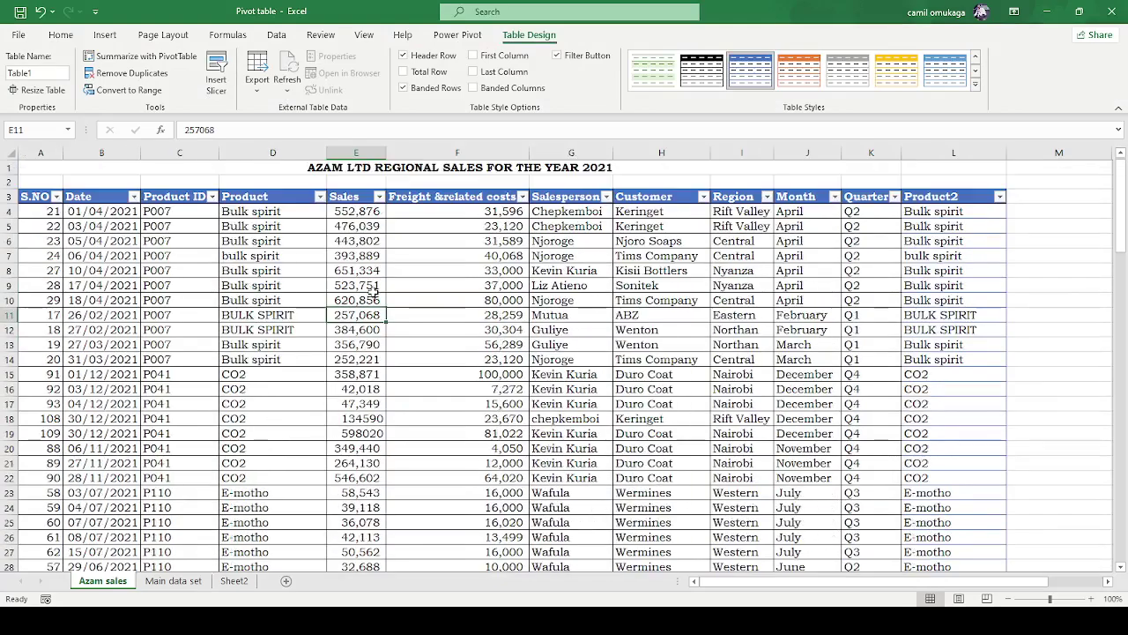
pyautogui.click(318, 273)
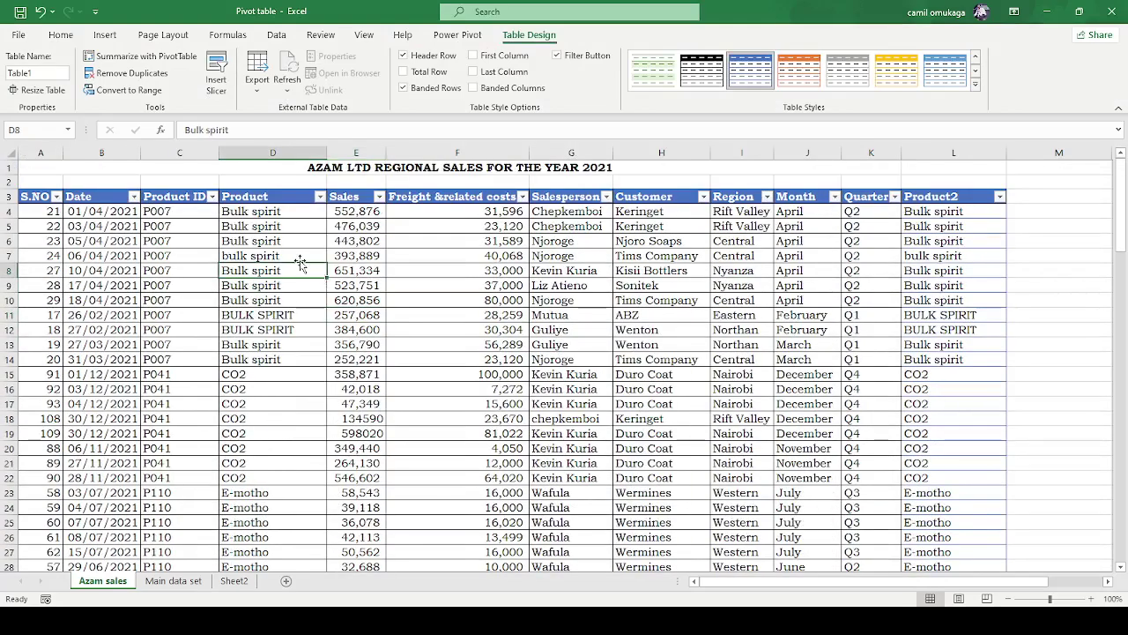
pyautogui.click(360, 268)
pyautogui.click(379, 304)
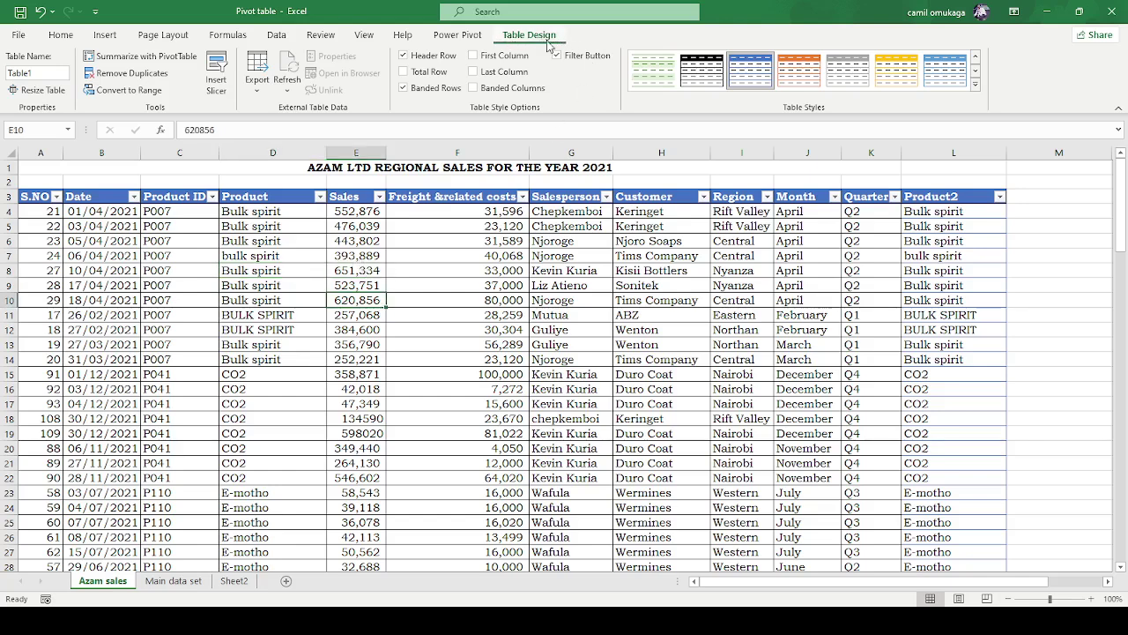
# - Apply the orange table style with a solid header row to the sales table
pyautogui.click(701, 81)
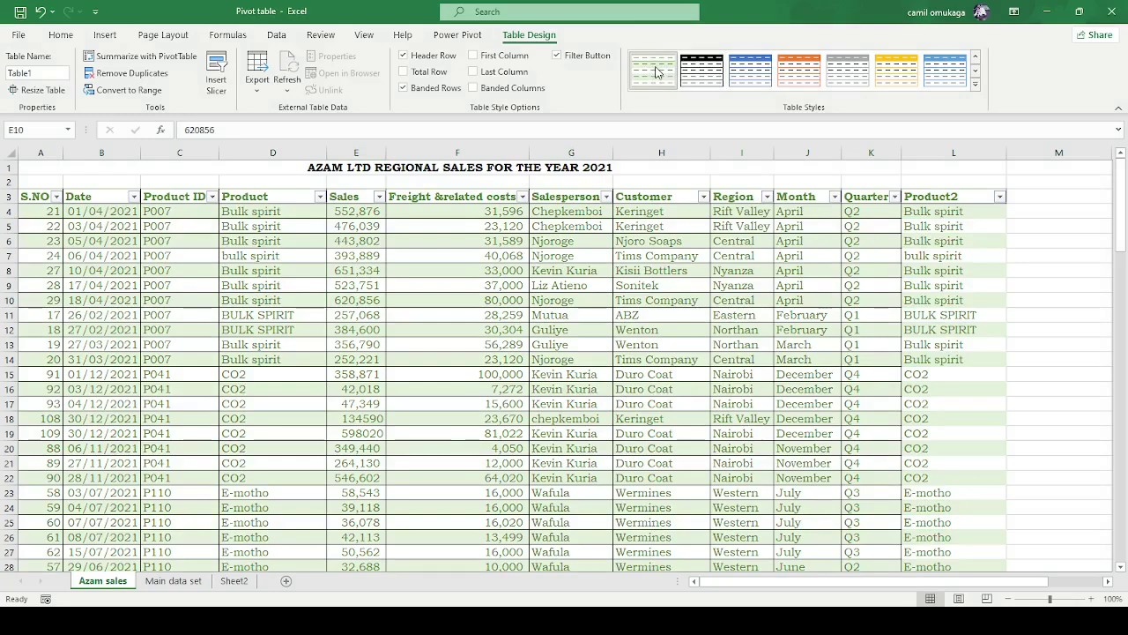
pyautogui.click(808, 75)
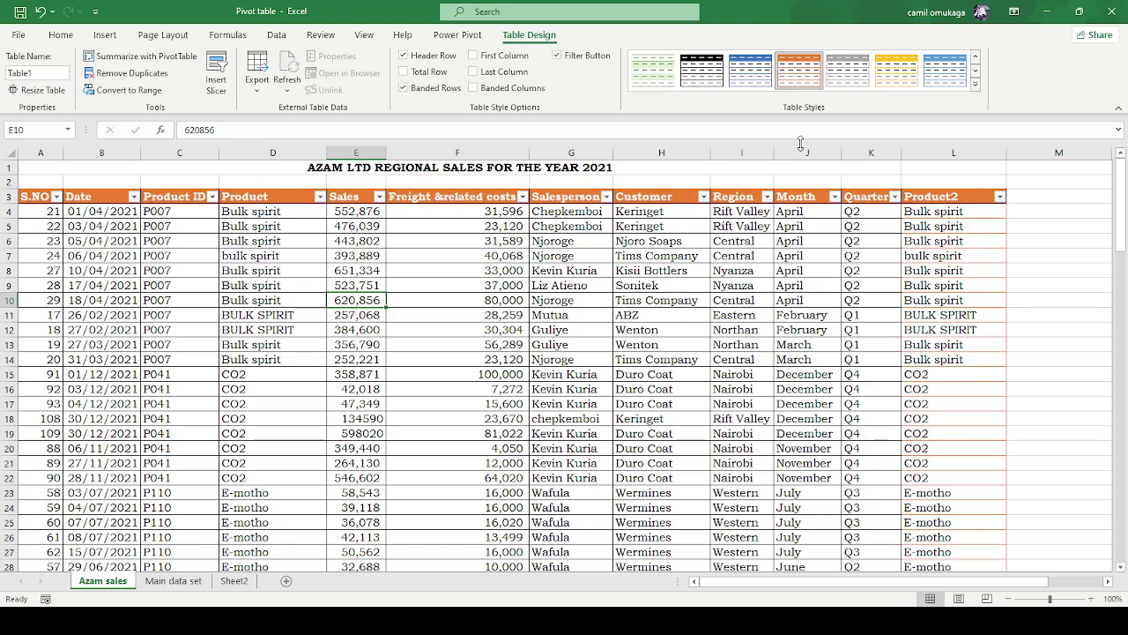
pyautogui.click(675, 328)
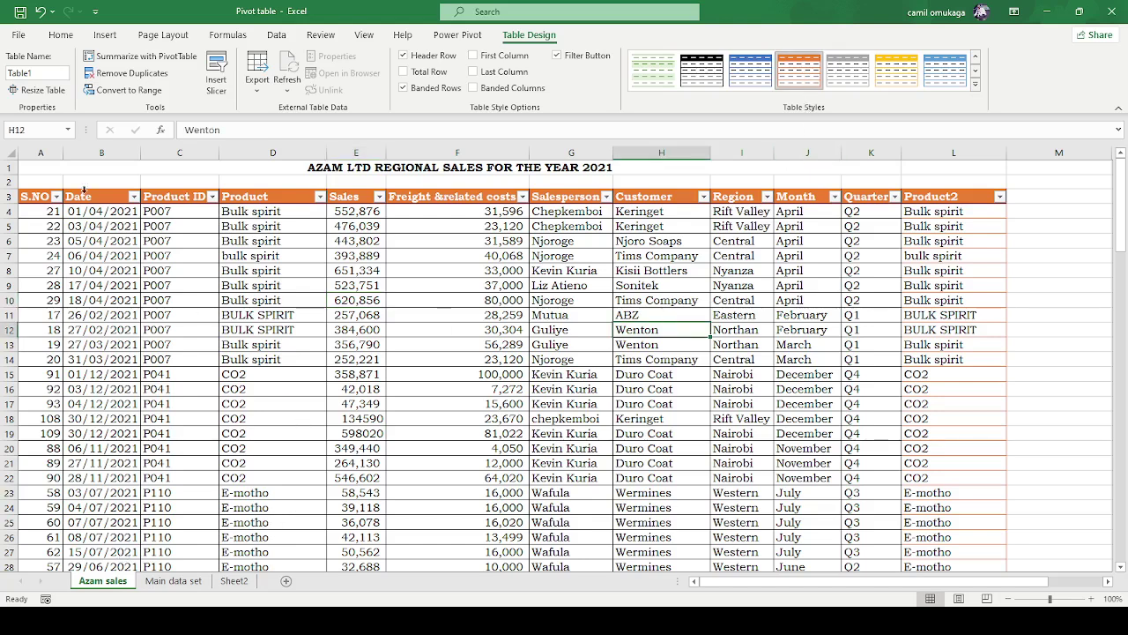
pyautogui.click(433, 299)
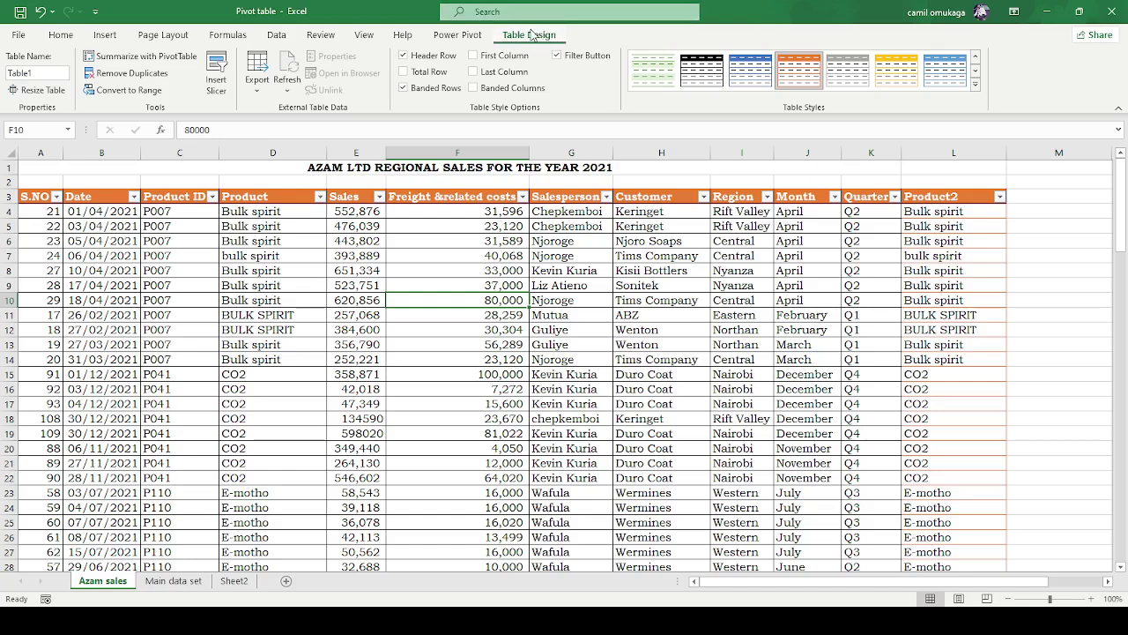
# - Rename the sales table as Azam_sales
pyautogui.click(39, 72)
pyautogui.write('Az')
pyautogui.write('am_sales')
pyautogui.press('Return')
pyautogui.click(292, 385)
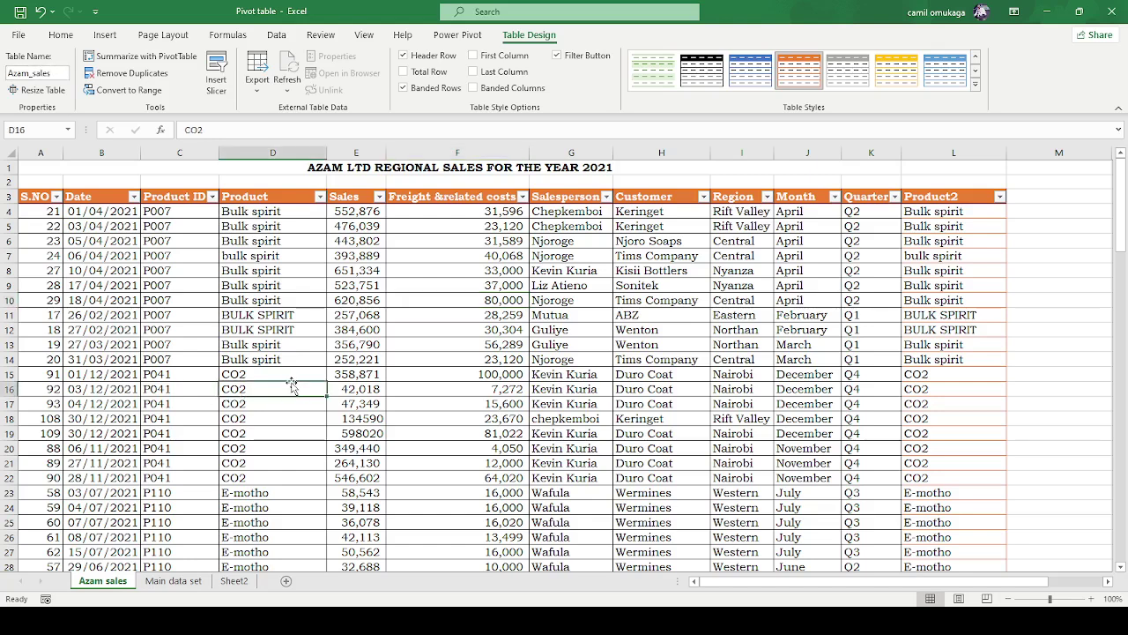
pyautogui.click(320, 314)
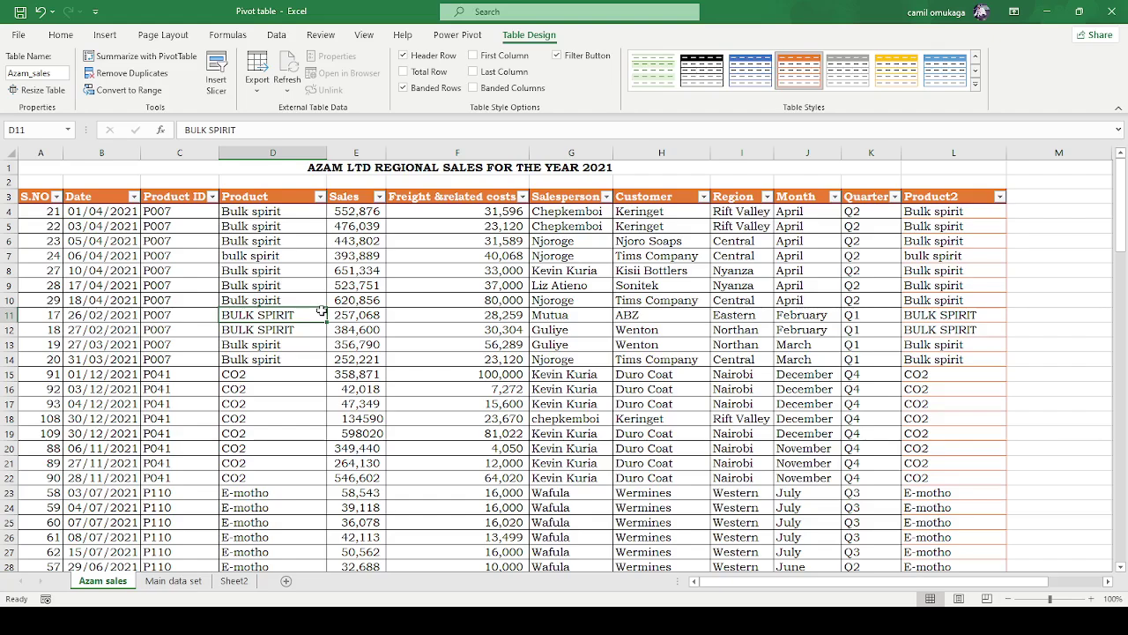
# - Examine the entries in the Product and Product2 columns of the sales table
pyautogui.scroll(-3, 339, 308)
pyautogui.scroll(3, 256, 260)
pyautogui.click(262, 212)
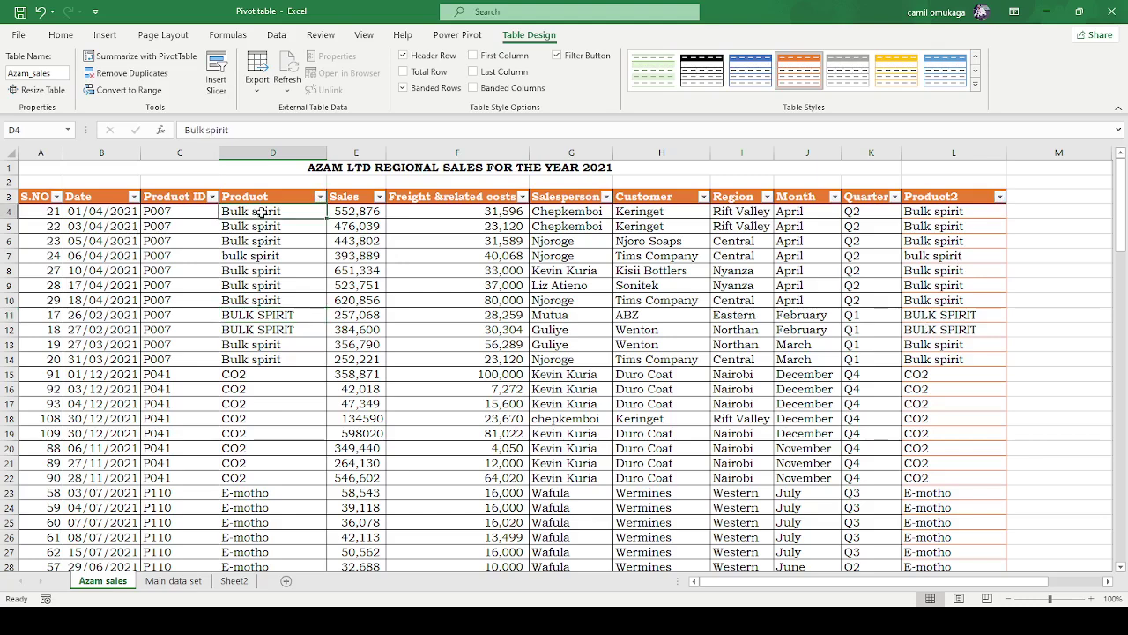
pyautogui.click(923, 213)
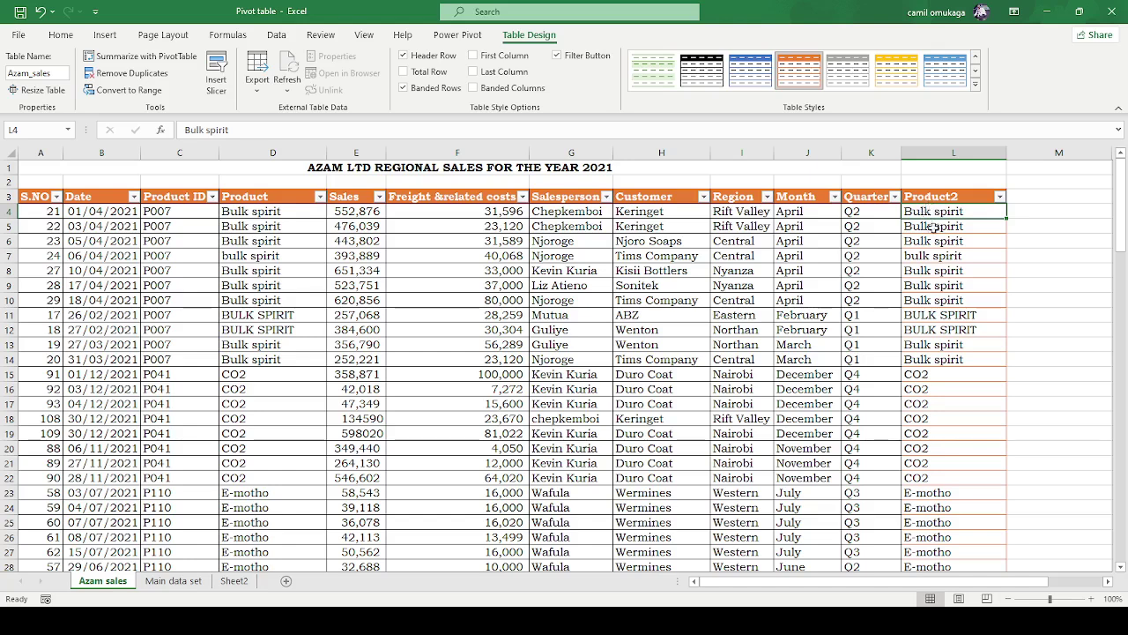
pyautogui.click(938, 242)
pyautogui.click(942, 271)
pyautogui.click(948, 311)
pyautogui.click(940, 213)
pyautogui.click(937, 315)
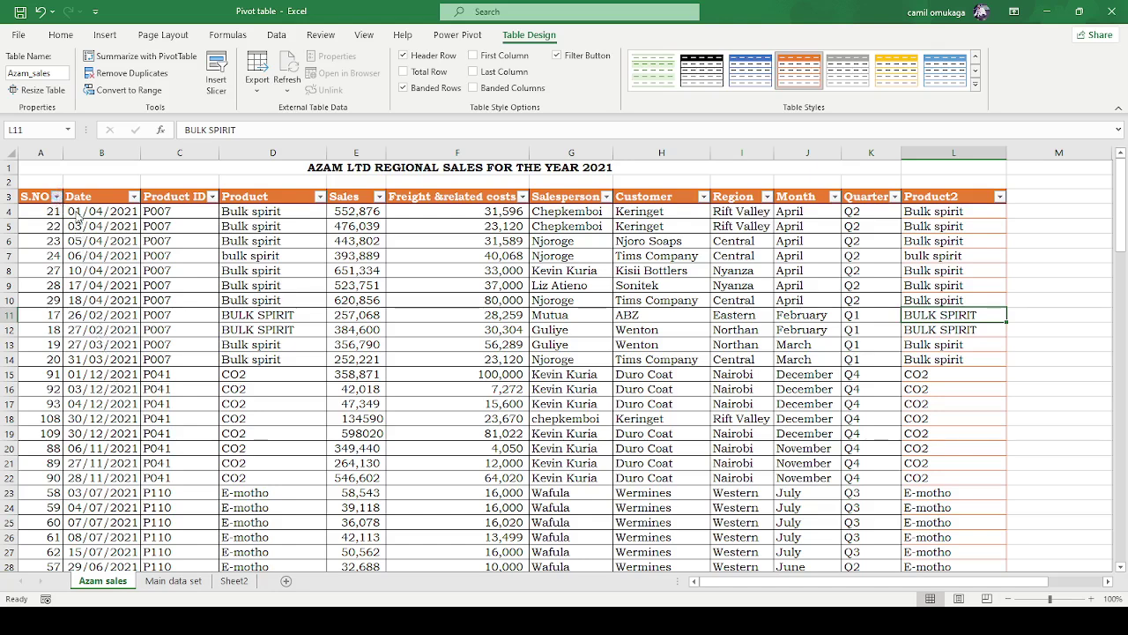
# - Sort the sales table by S.NO in ascending order
pyautogui.hotkey('ctrl', 'z')
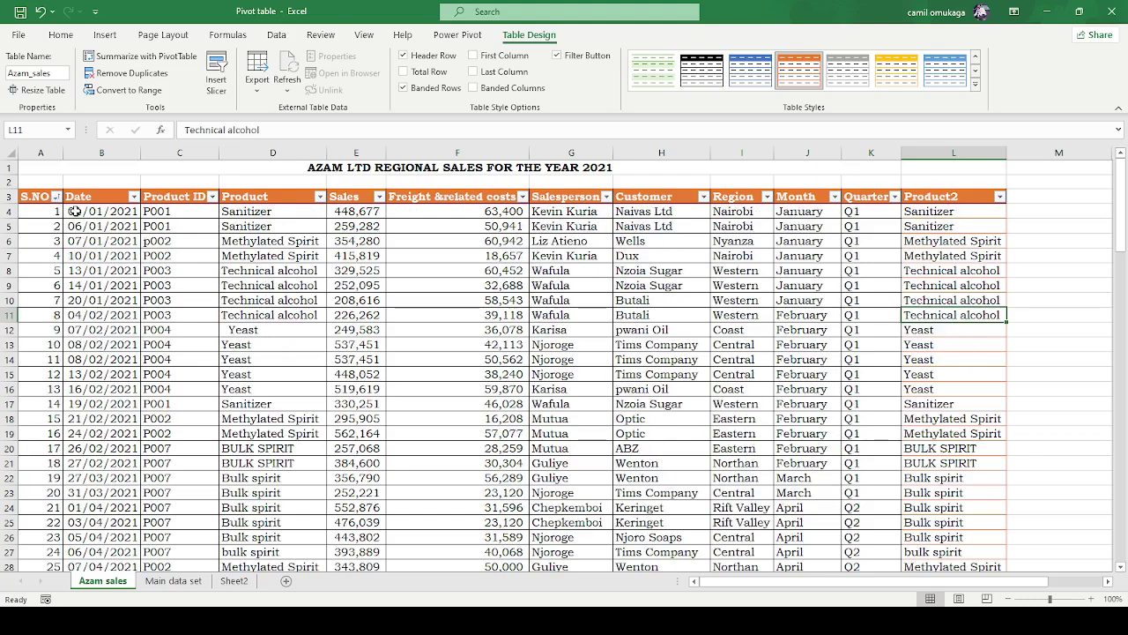
pyautogui.click(273, 358)
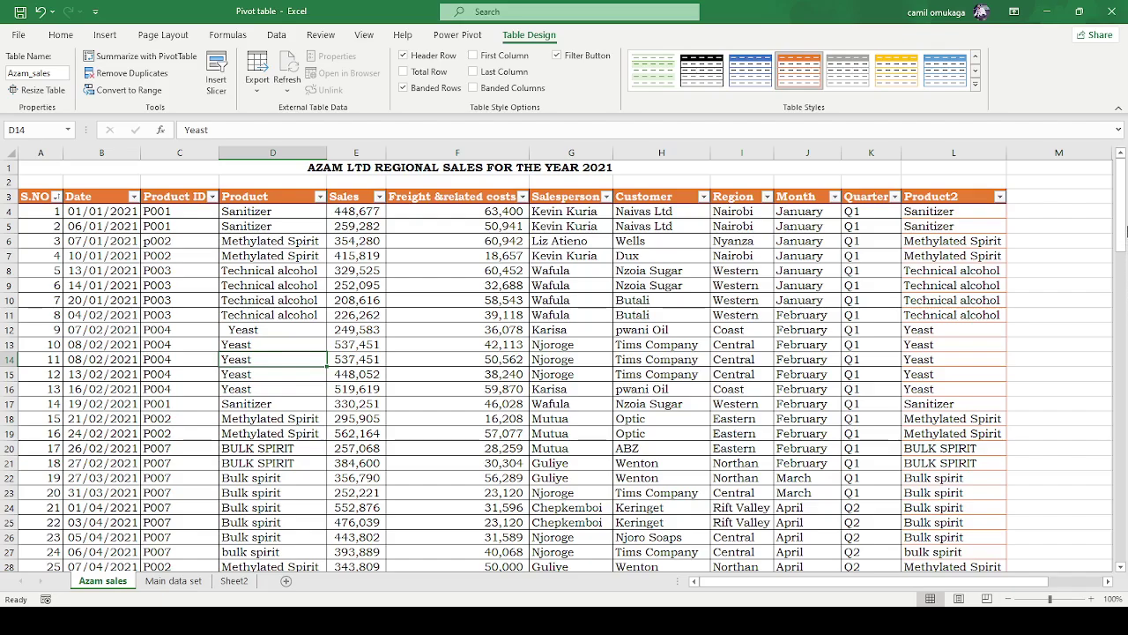
pyautogui.moveTo(1126, 230); pyautogui.dragTo(1127, 190)
pyautogui.click(481, 357)
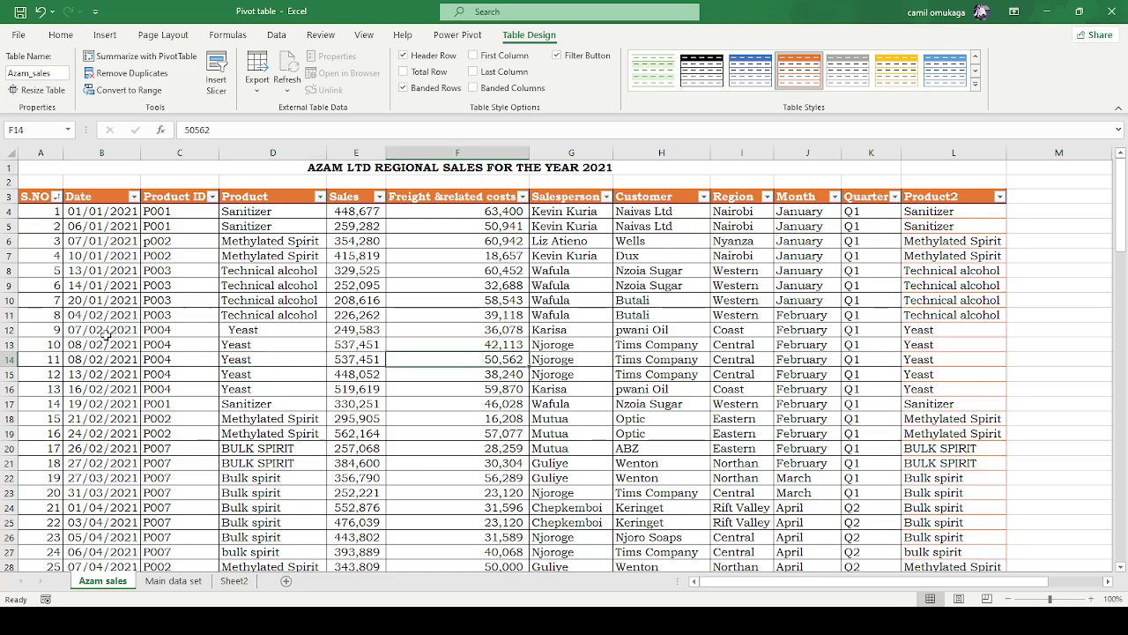
pyautogui.click(301, 286)
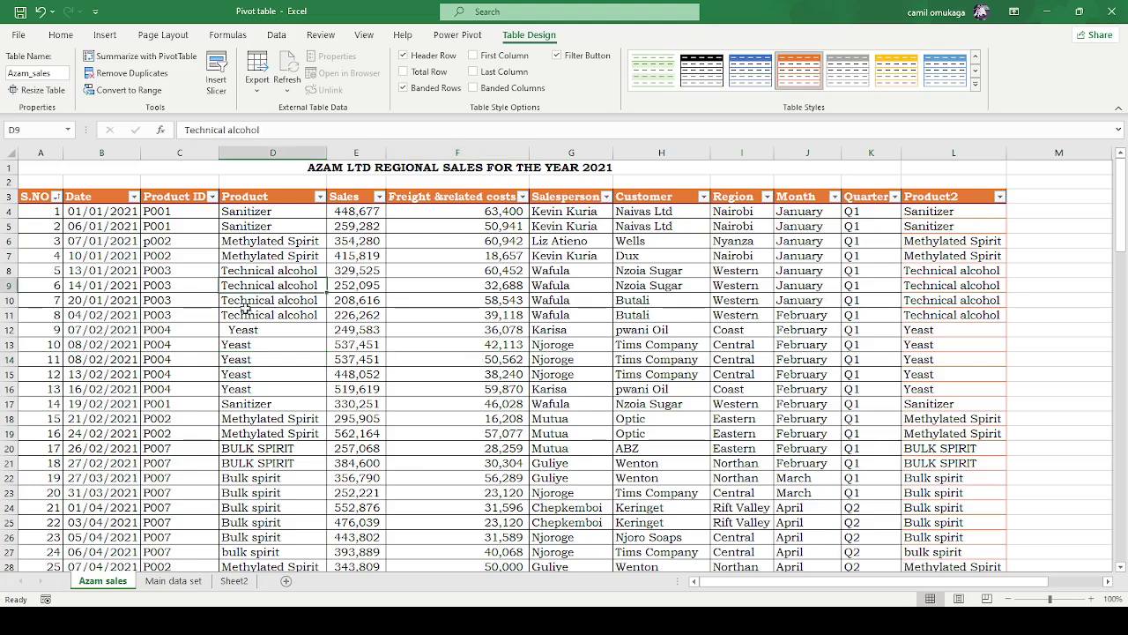
pyautogui.click(445, 298)
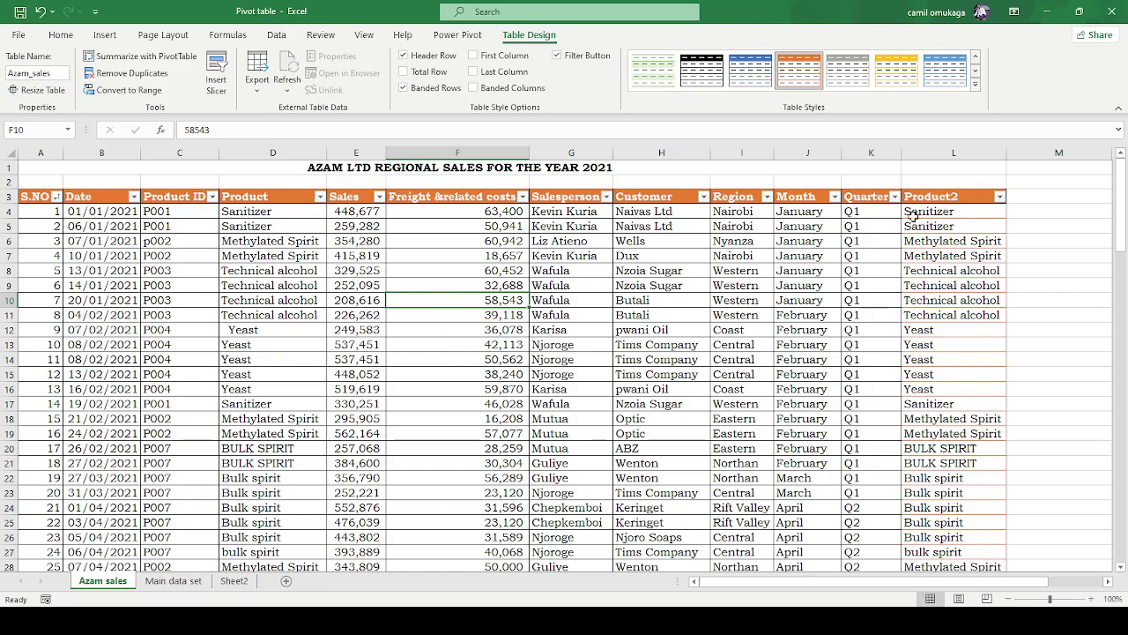
# - Create a blank PivotTable from the Azam_sales table on a new worksheet
pyautogui.click(408, 269)
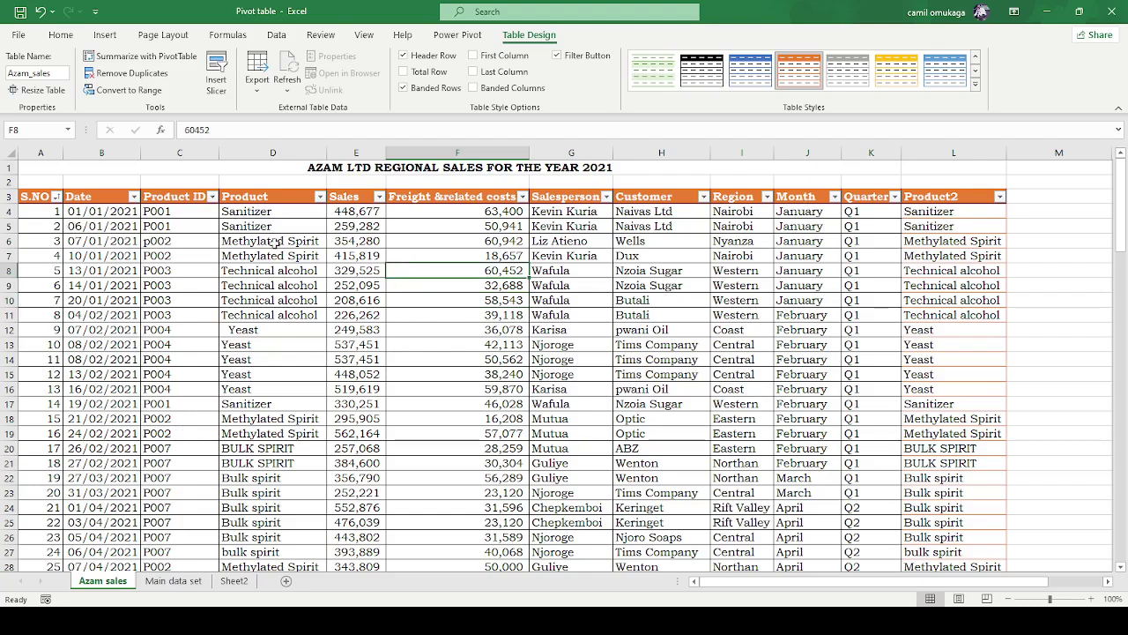
pyautogui.click(105, 35)
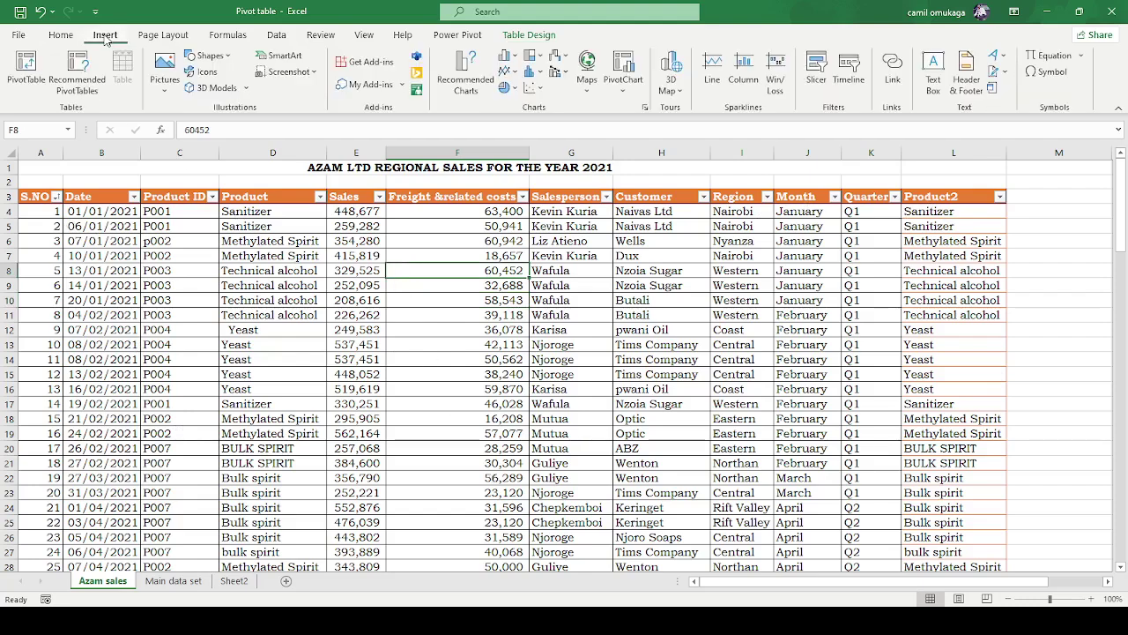
pyautogui.click(19, 77)
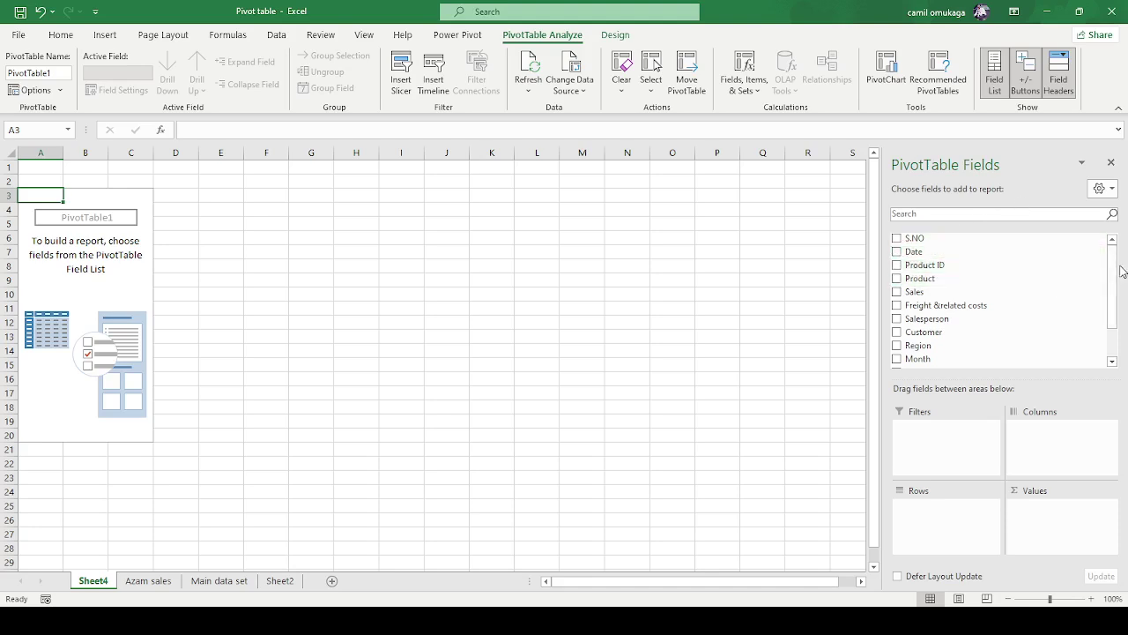
pyautogui.moveTo(1115, 255)
pyautogui.mouseDown()
pyautogui.moveTo(1116, 309)
pyautogui.moveTo(1112, 251)
pyautogui.mouseUp()
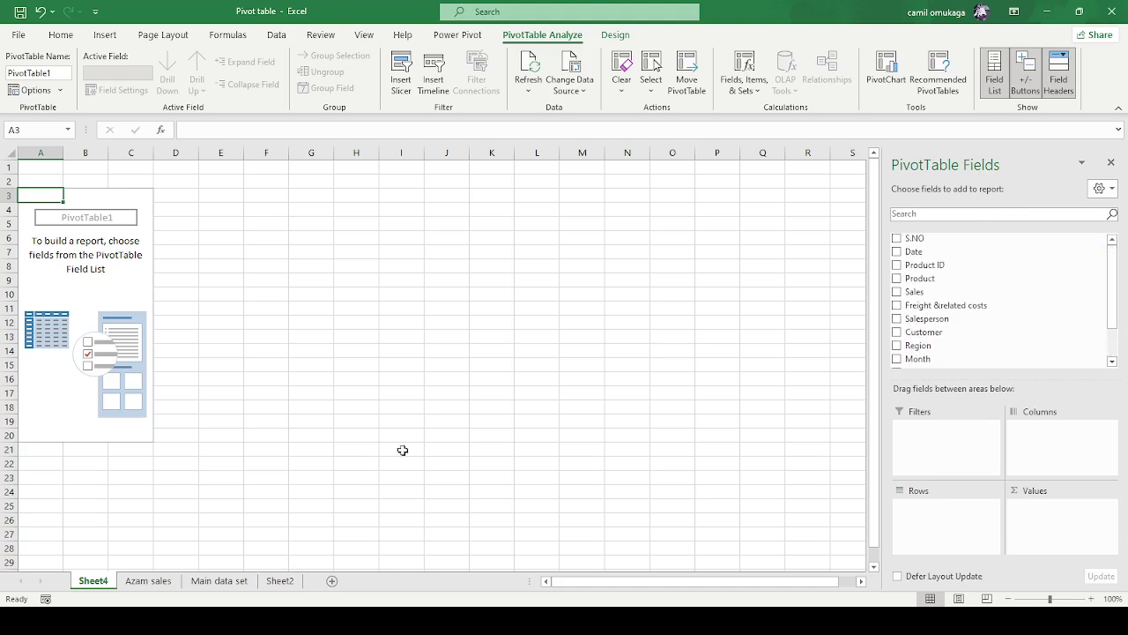
# - Compare the header row on the Azam sales sheet with the fields offered for the PivotTable
pyautogui.click(147, 581)
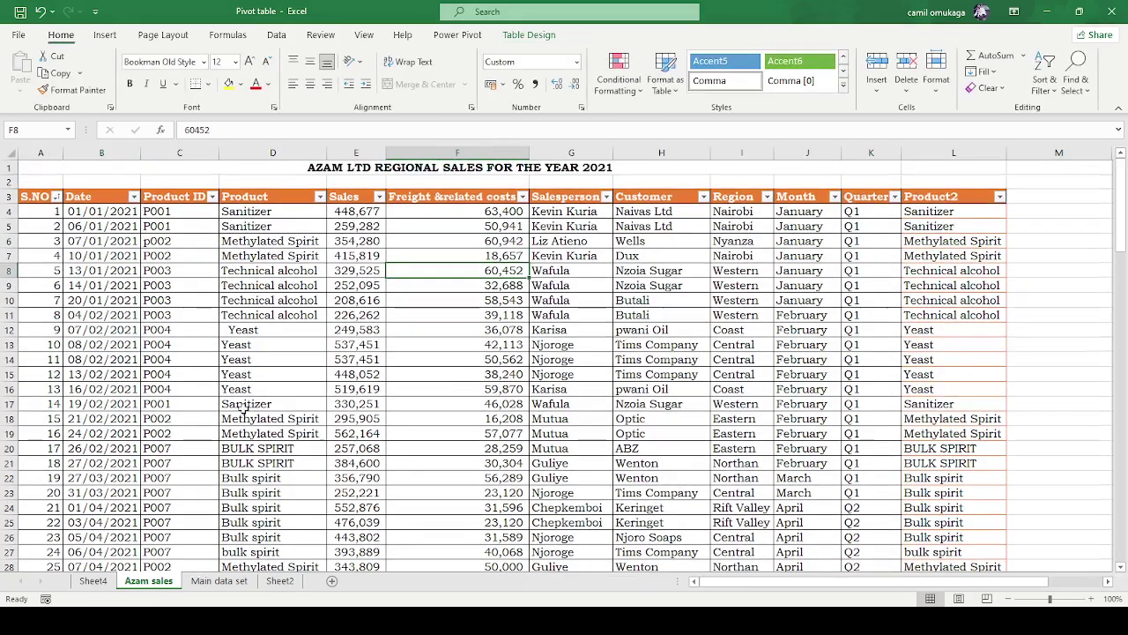
pyautogui.click(35, 189)
pyautogui.click(11, 198)
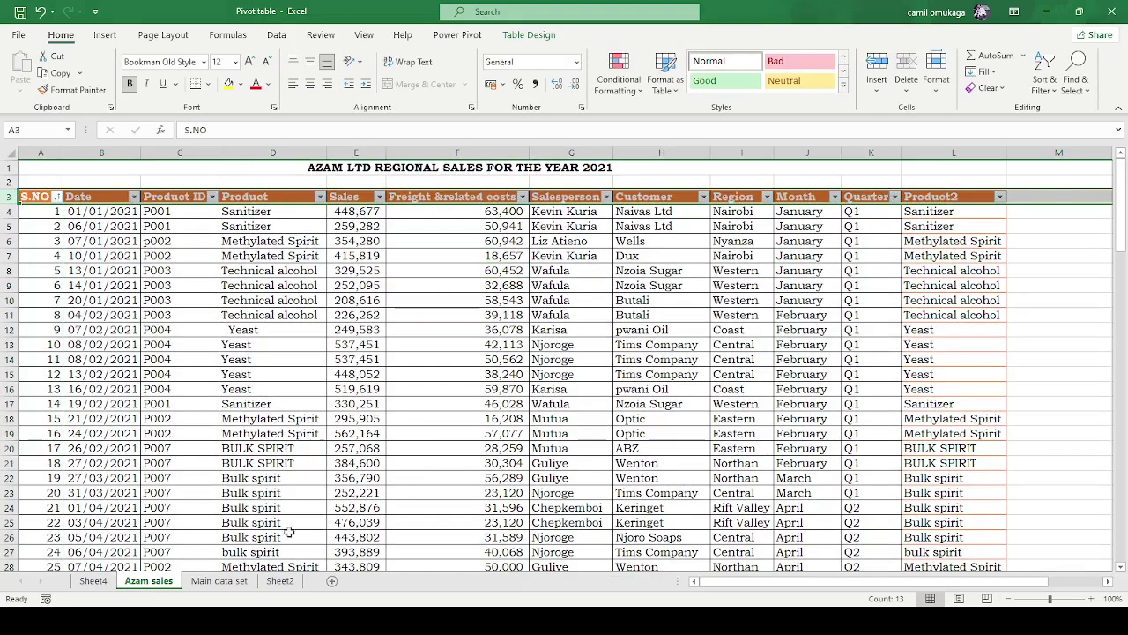
pyautogui.click(94, 581)
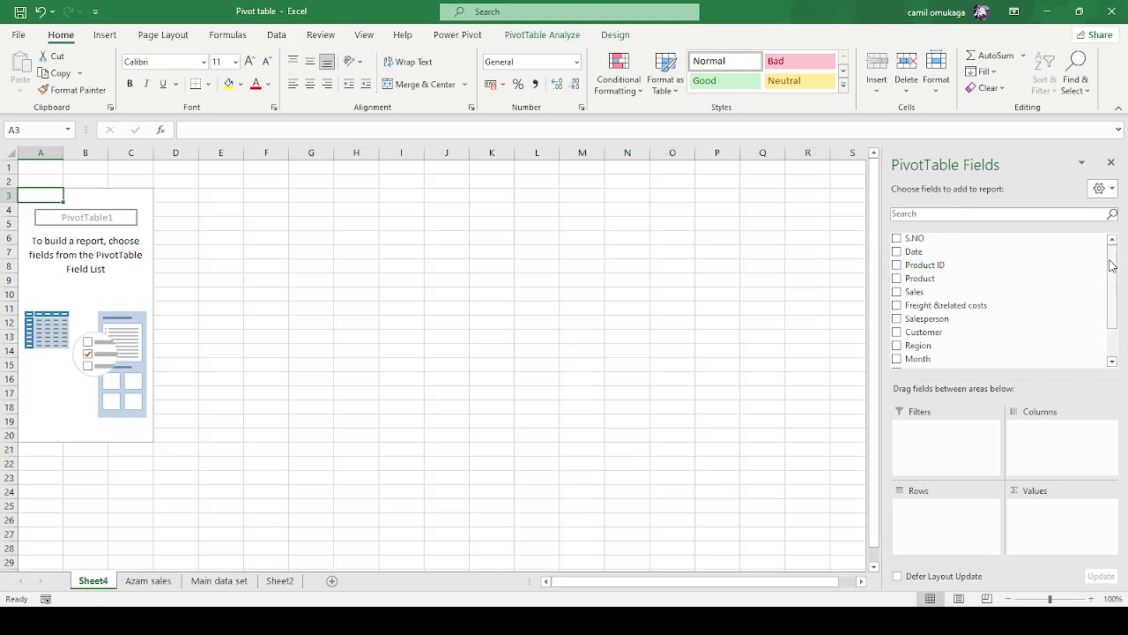
pyautogui.moveTo(1111, 265)
pyautogui.mouseDown()
pyautogui.moveTo(1117, 335)
pyautogui.moveTo(1121, 249)
pyautogui.mouseUp()
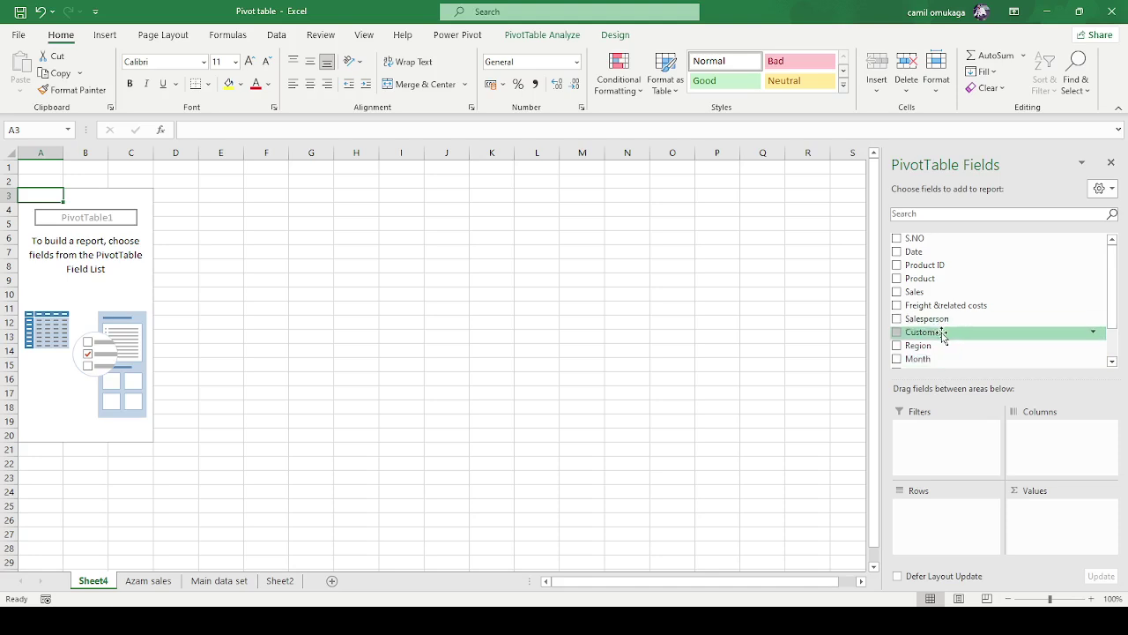
# - Add the Sales field to the PivotTable's values and format column A with the Comma style
pyautogui.moveTo(1113, 291)
pyautogui.mouseDown()
pyautogui.moveTo(1113, 318)
pyautogui.moveTo(1109, 273)
pyautogui.mouseUp()
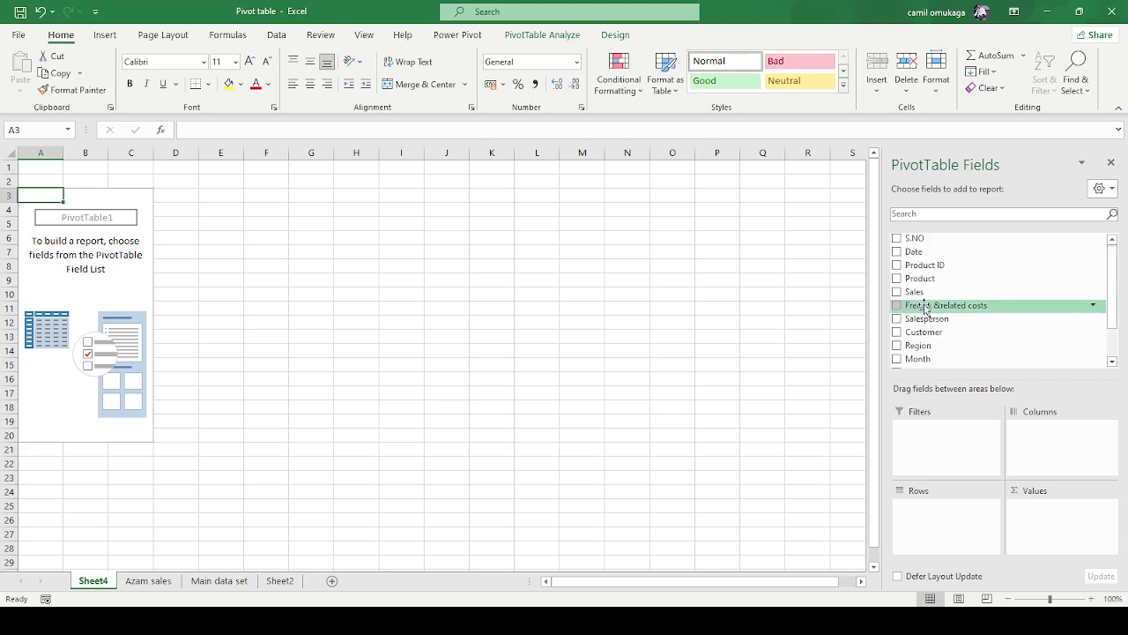
pyautogui.moveTo(912, 295); pyautogui.dragTo(1046, 525)
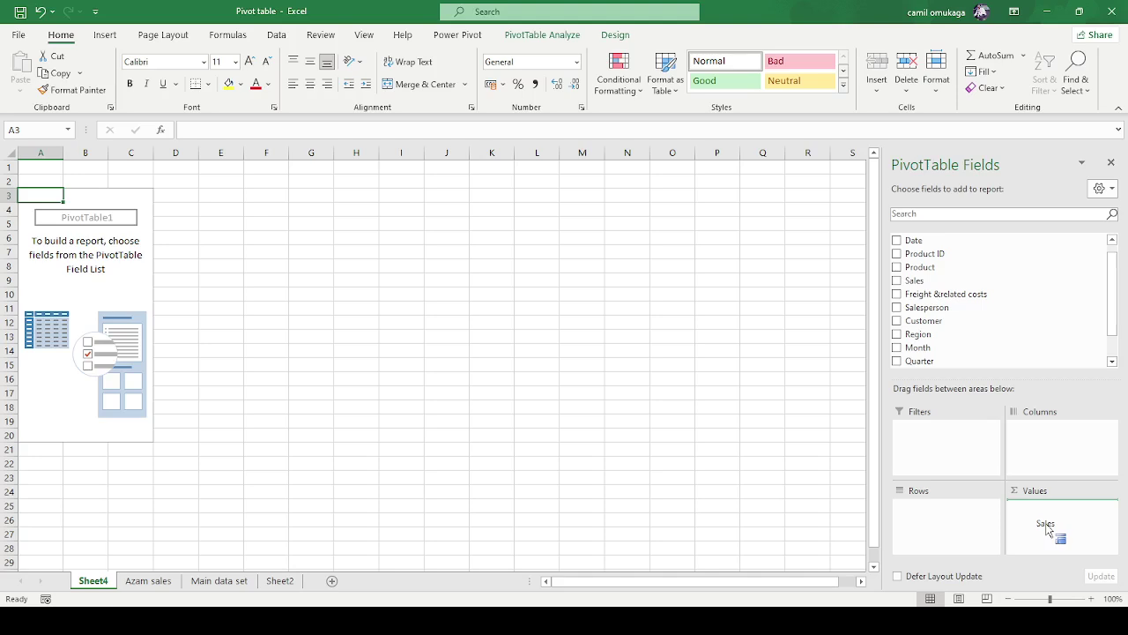
pyautogui.moveTo(1046, 526); pyautogui.dragTo(1048, 528)
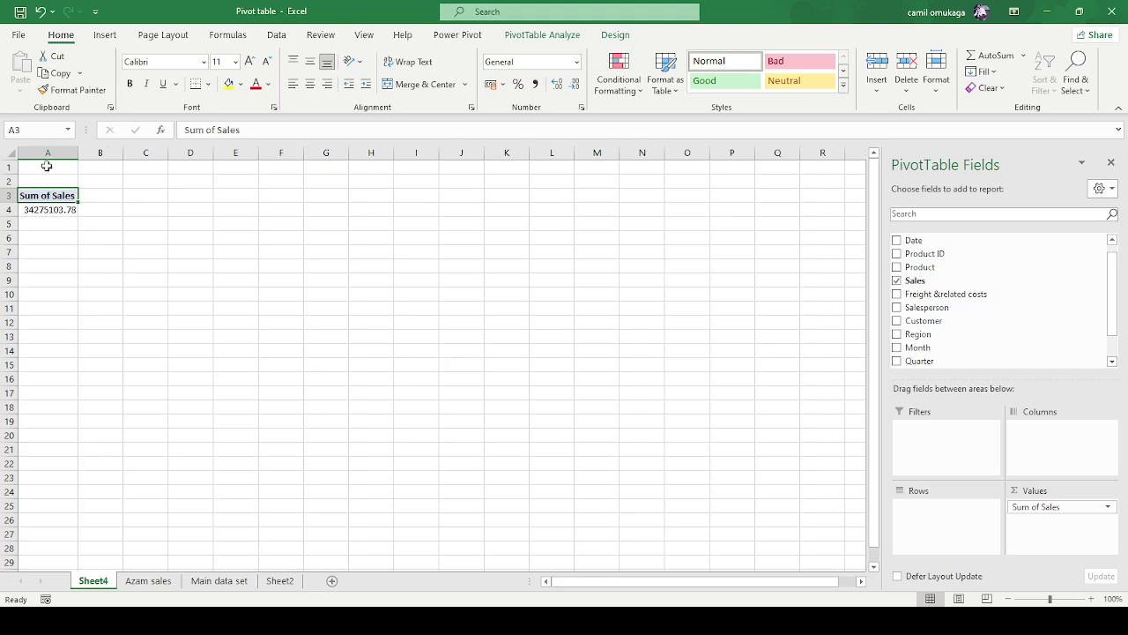
pyautogui.click(47, 151)
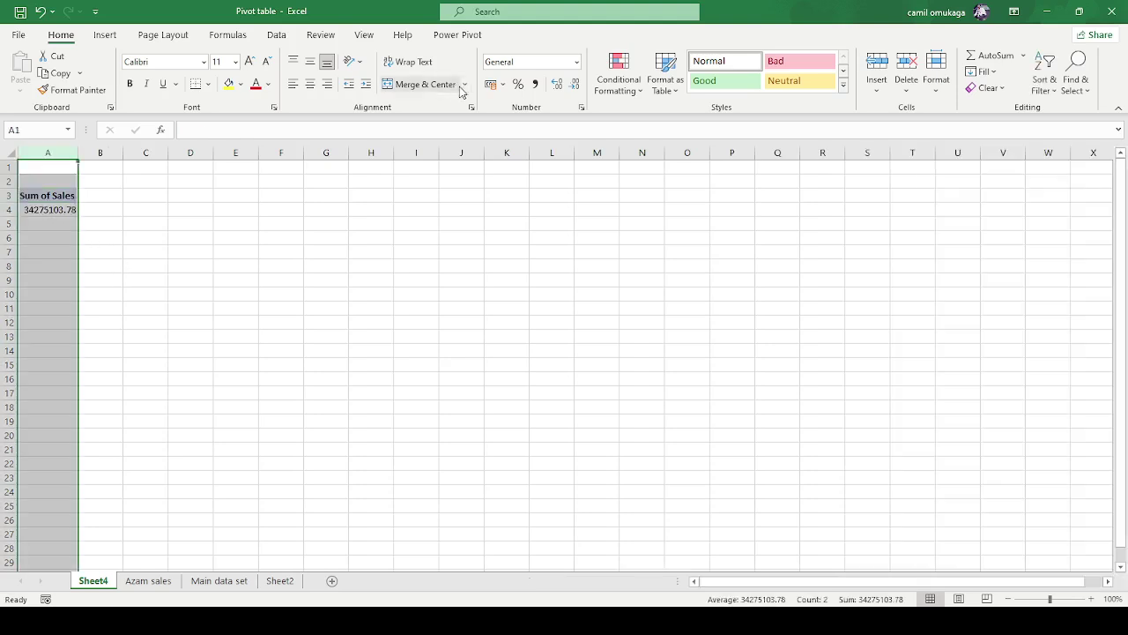
pyautogui.click(534, 86)
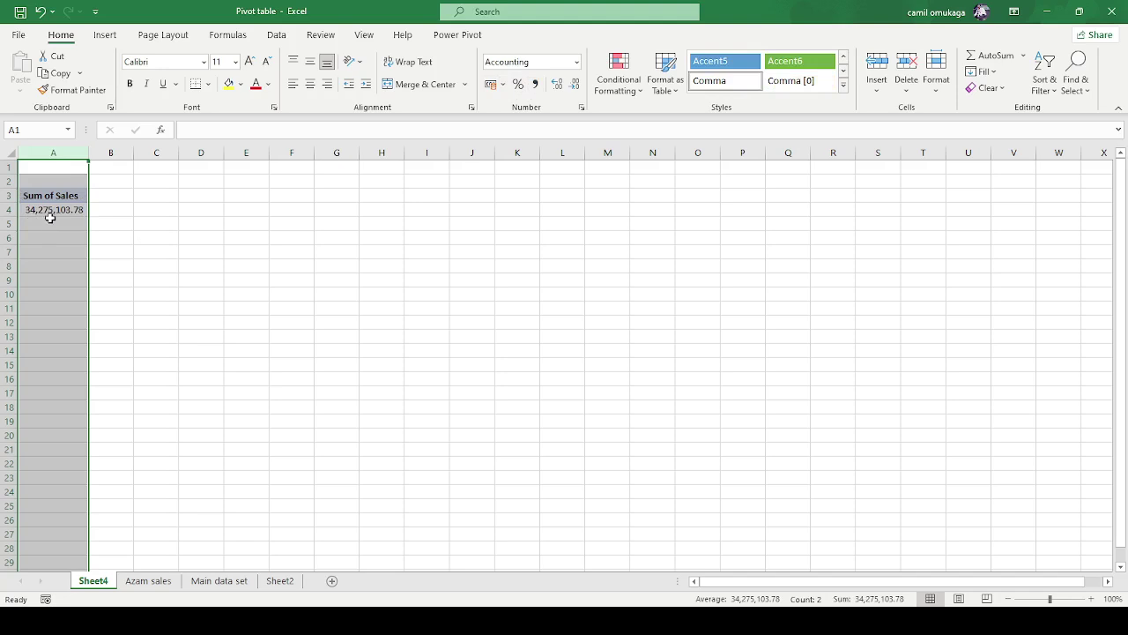
# - Review the Sales column on the Azam sales sheet from its first to last rows, and return to Sheet4
pyautogui.click(162, 582)
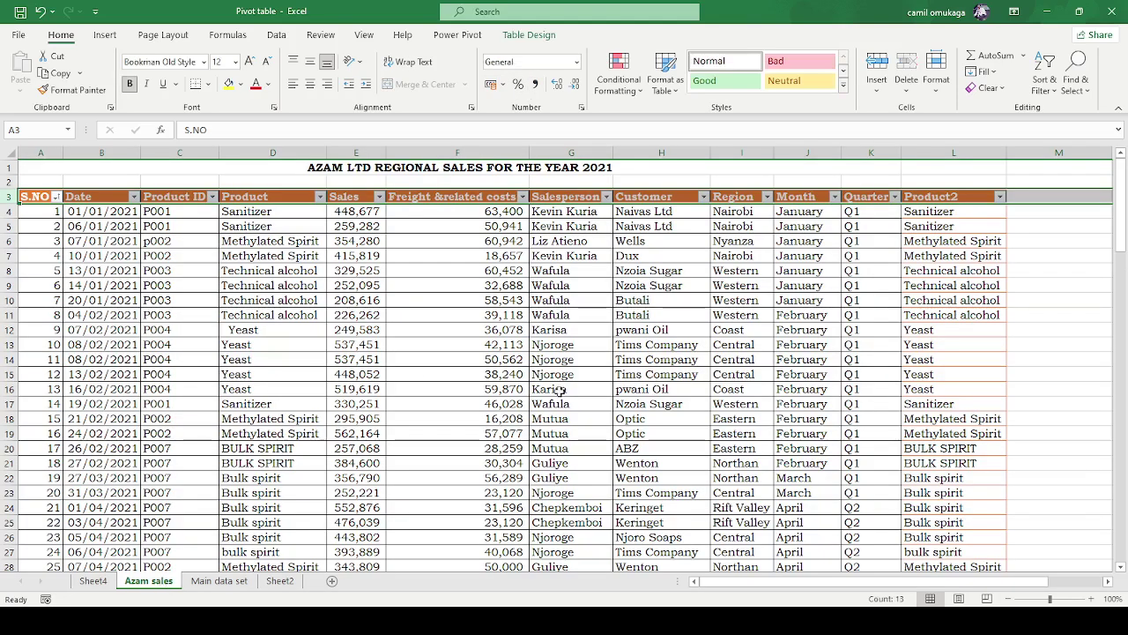
pyautogui.click(370, 212)
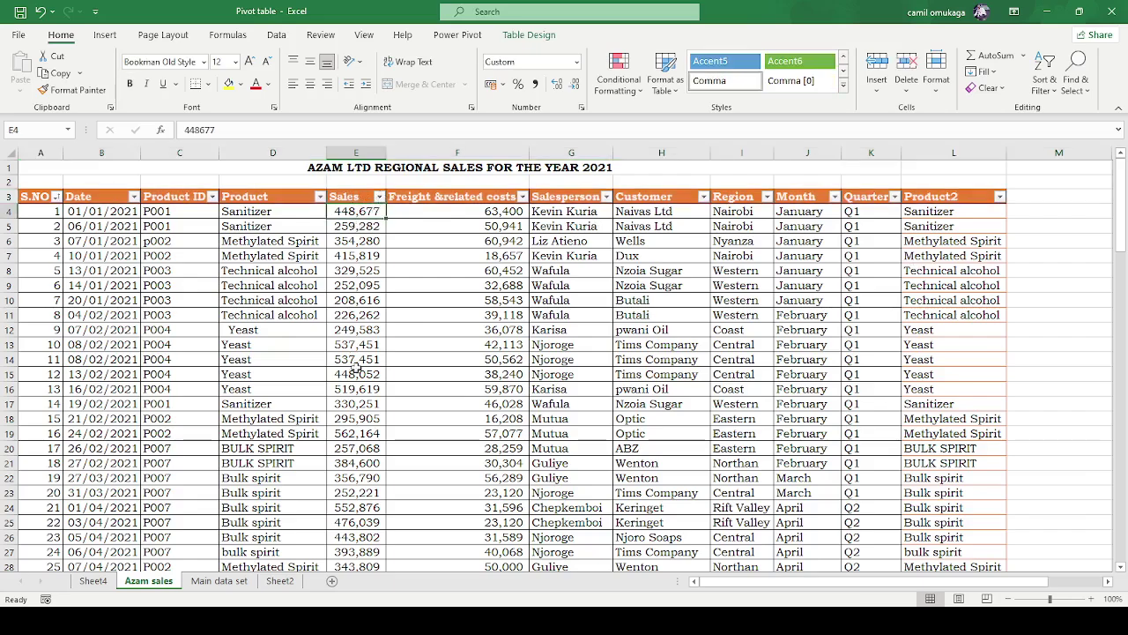
pyautogui.click(1122, 429)
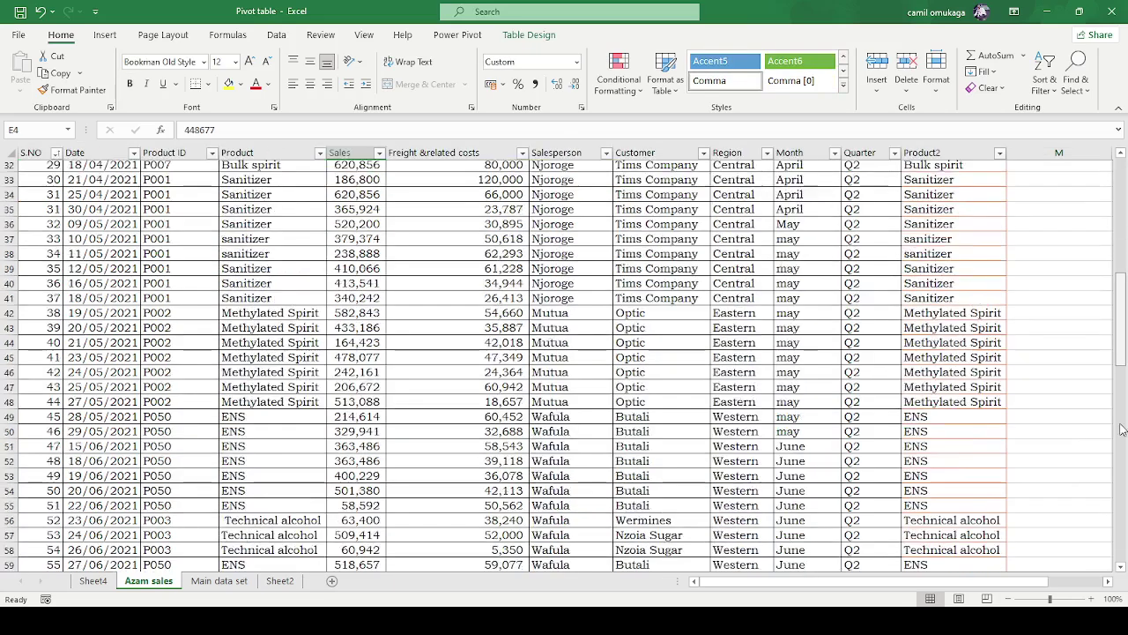
pyautogui.moveTo(1122, 430); pyautogui.dragTo(1122, 560)
pyautogui.moveTo(1123, 496); pyautogui.dragTo(1120, 207)
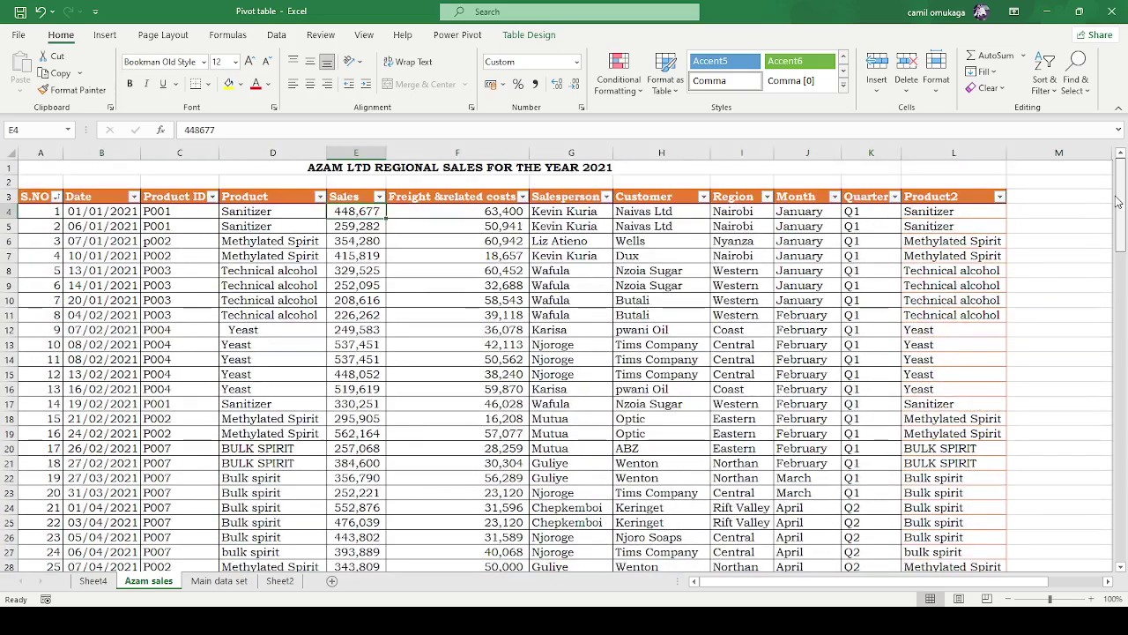
pyautogui.click(97, 582)
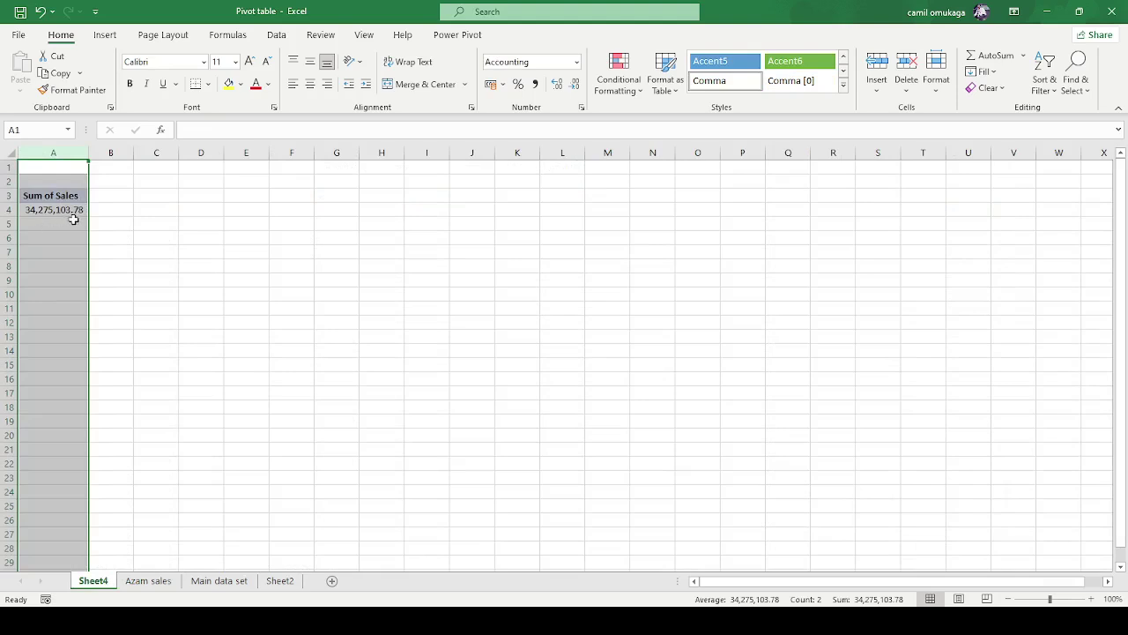
# - Add the Month field to the PivotTable's rows to break down the sales by month
pyautogui.click(63, 254)
pyautogui.click(54, 203)
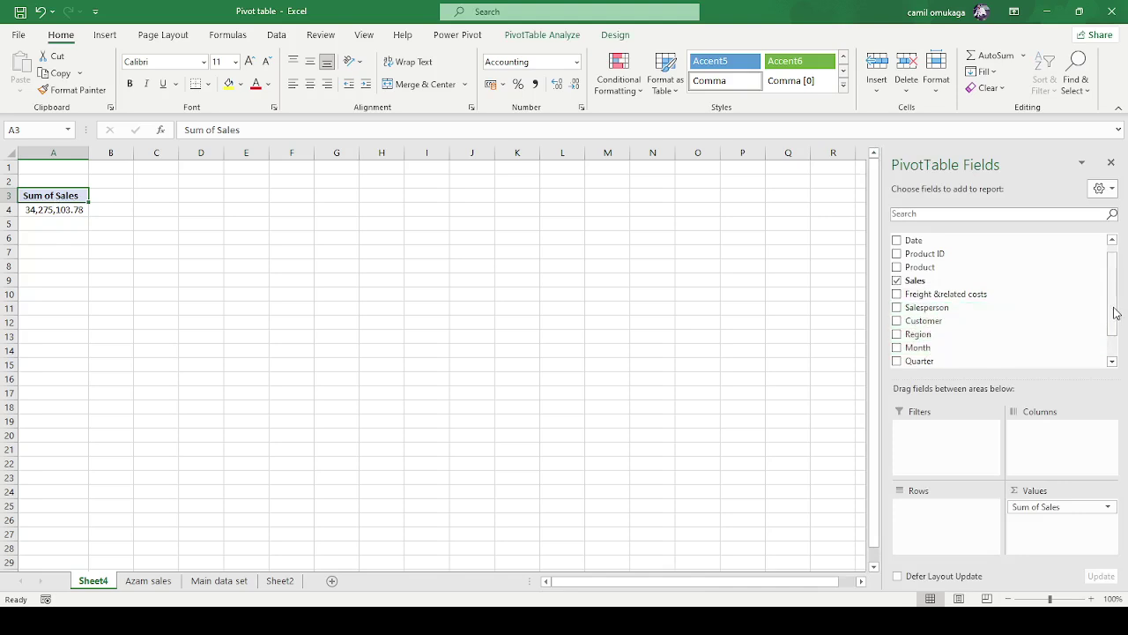
pyautogui.scroll(-2, 1114, 319)
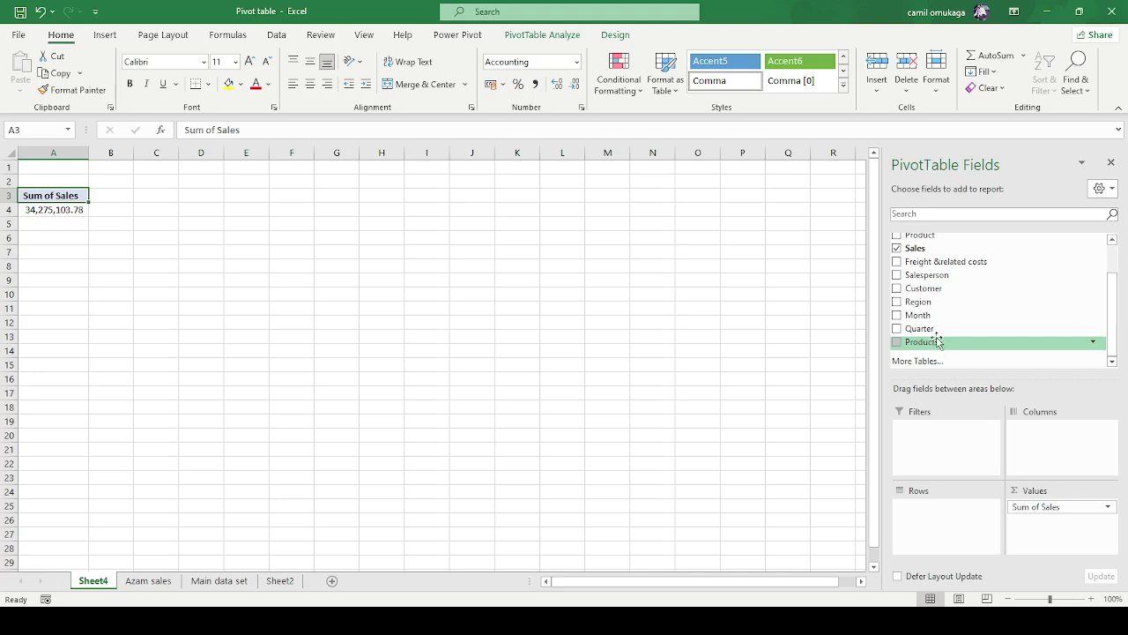
pyautogui.moveTo(927, 325); pyautogui.dragTo(928, 524)
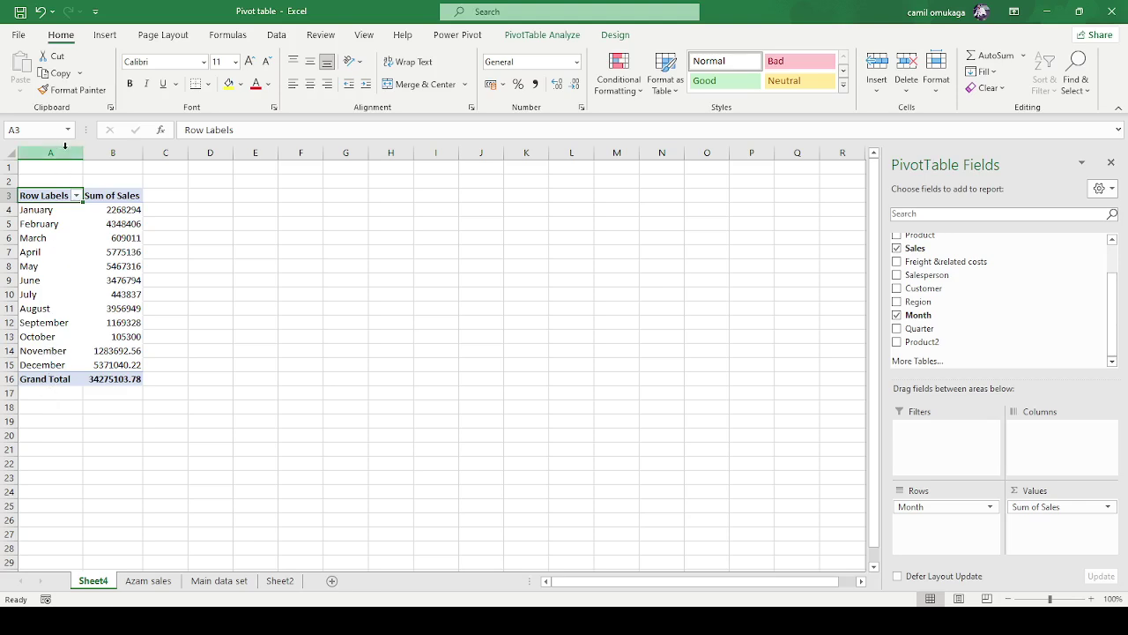
# - Format the Sum of Sales column B of the monthly PivotTable with the Comma style
pyautogui.click(113, 153)
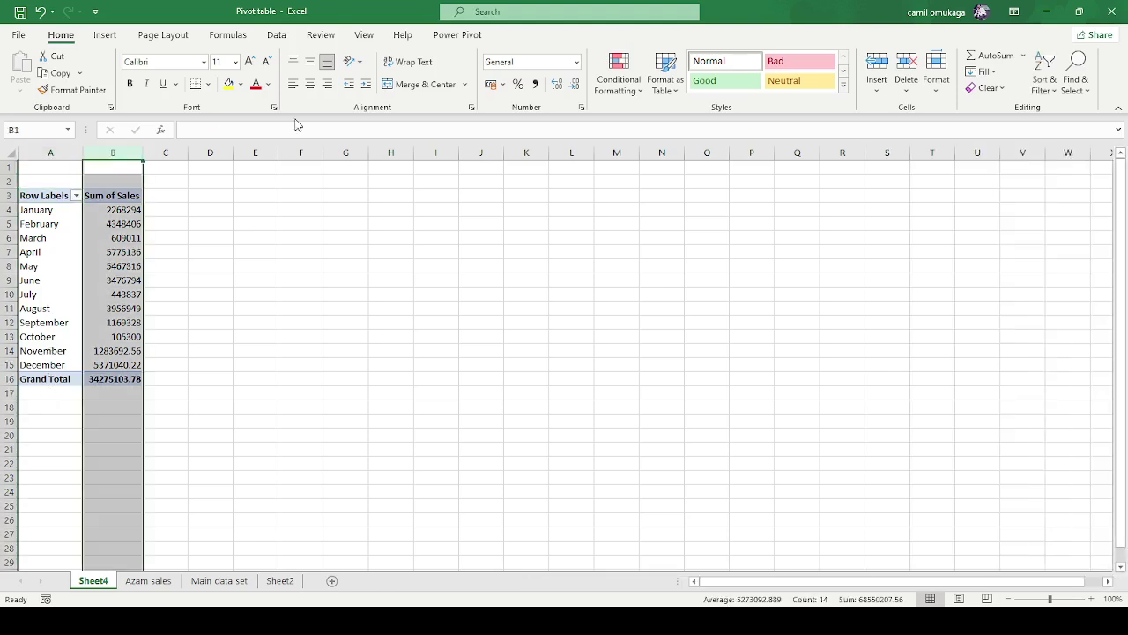
pyautogui.click(535, 84)
pyautogui.click(249, 406)
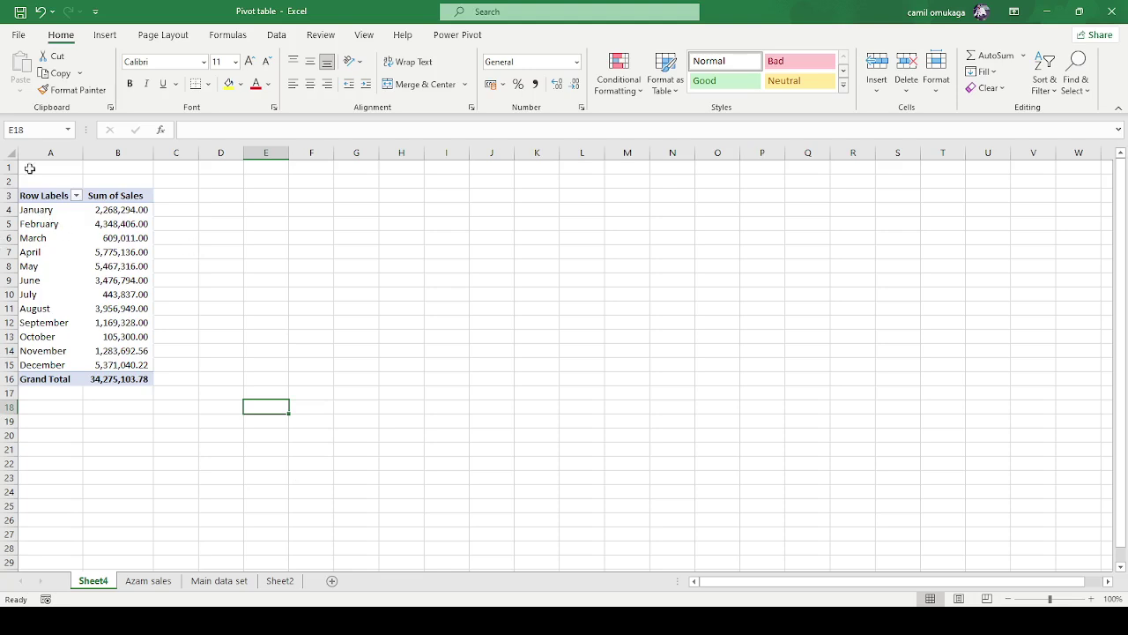
pyautogui.click(102, 244)
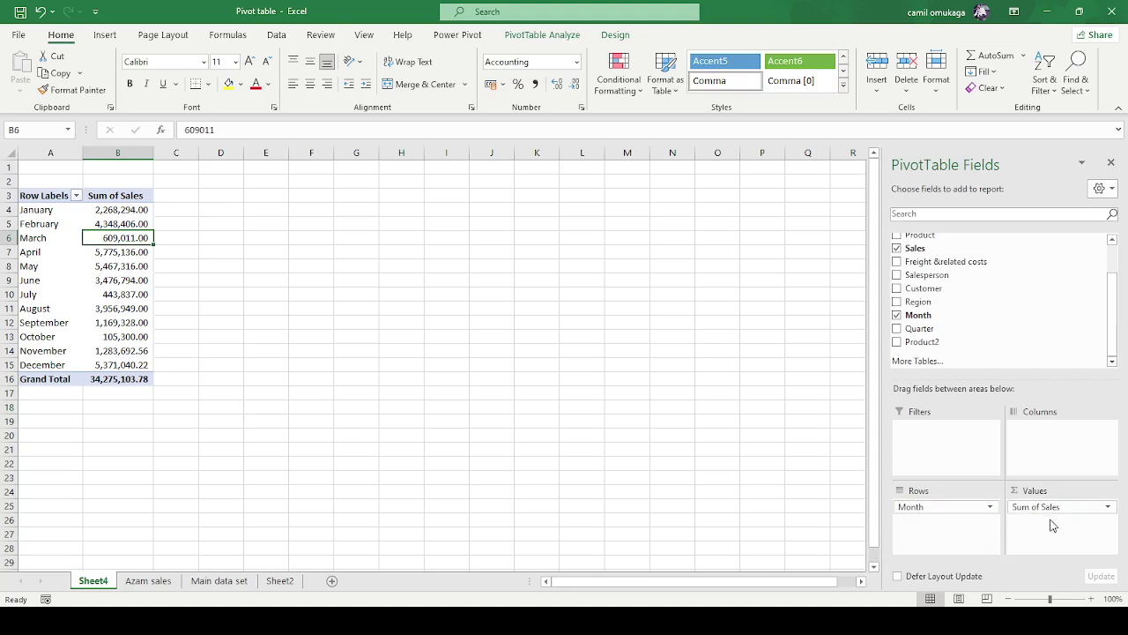
pyautogui.click(194, 292)
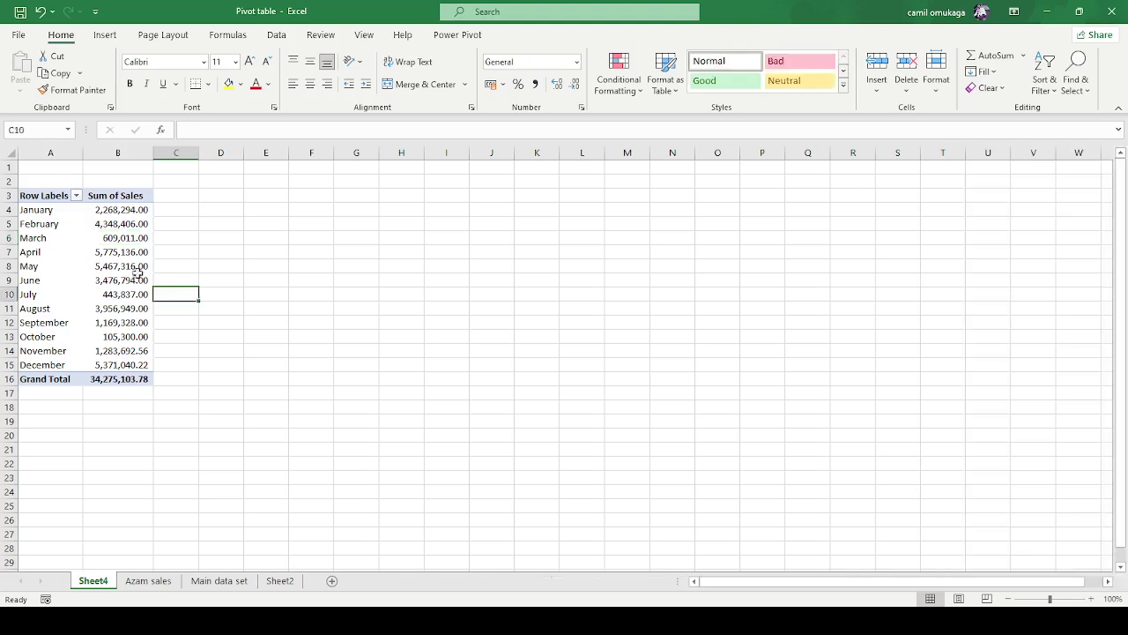
# - Copy the monthly PivotTable A3:B16 to cell D3 and autofit the width of column E
pyautogui.click(117, 255)
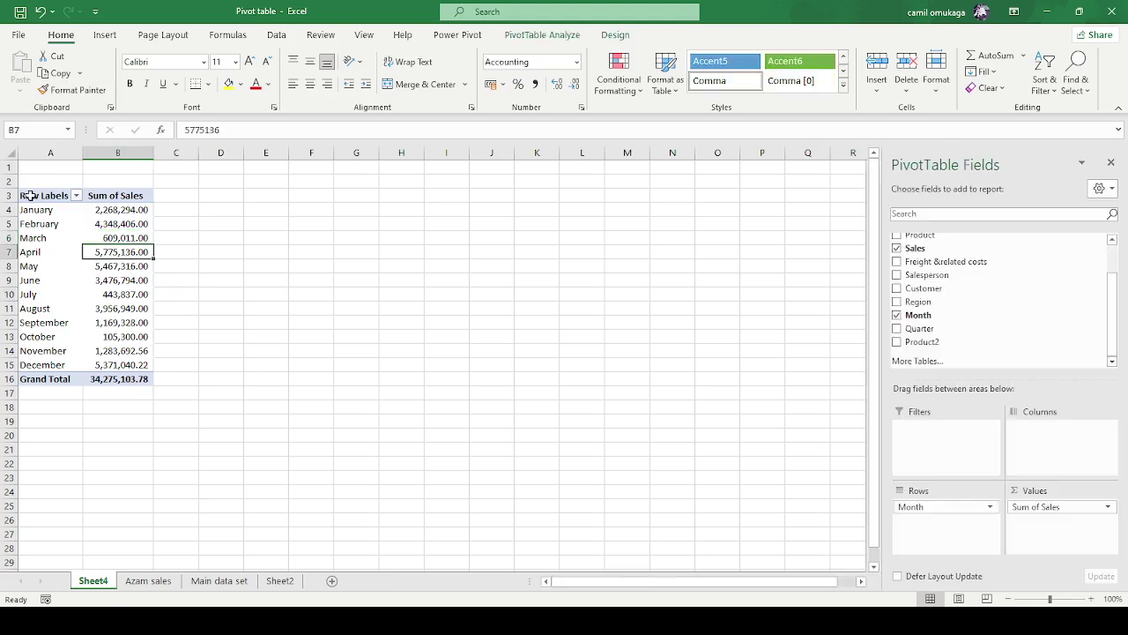
pyautogui.moveTo(31, 195); pyautogui.dragTo(145, 375)
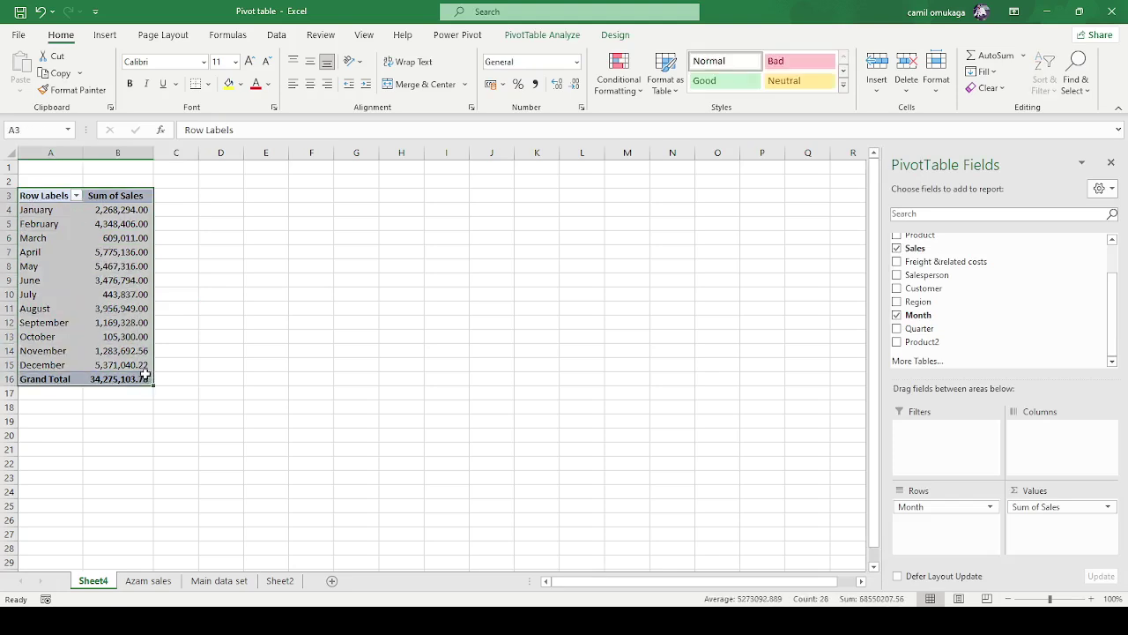
pyautogui.hotkey('ctrl', 'c')
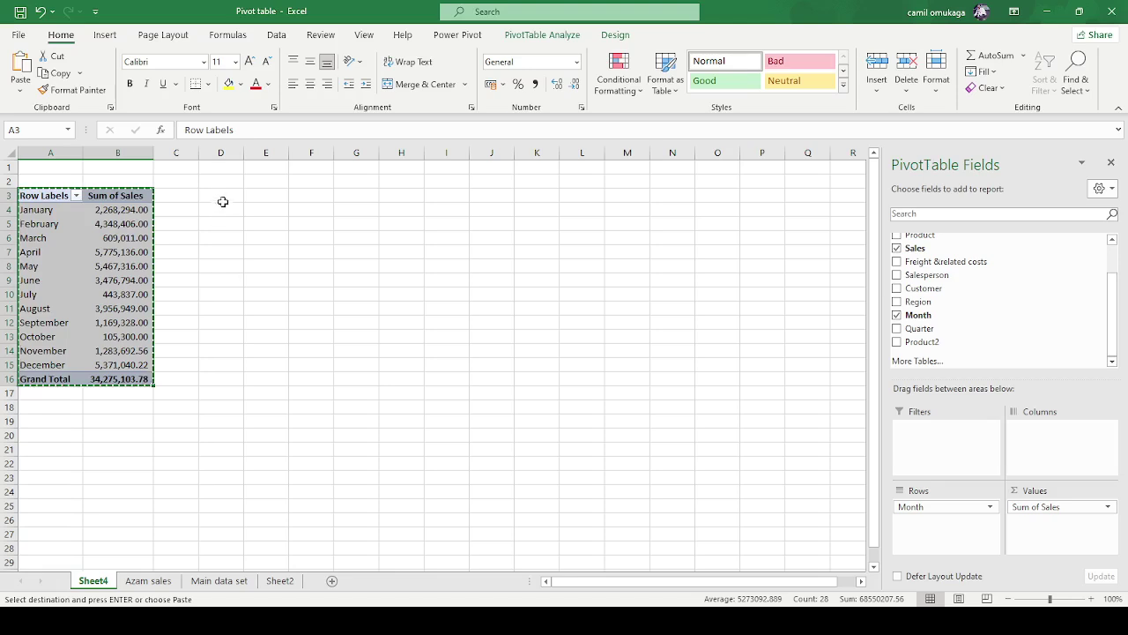
pyautogui.click(225, 196)
pyautogui.hotkey('ctrl', 'v')
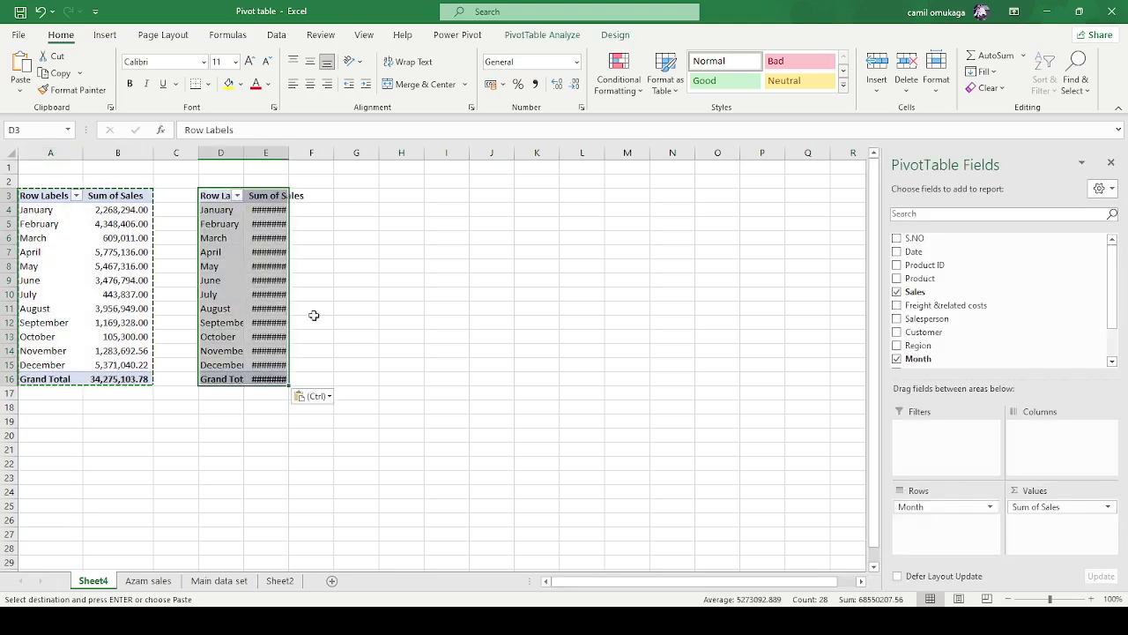
pyautogui.click(401, 346)
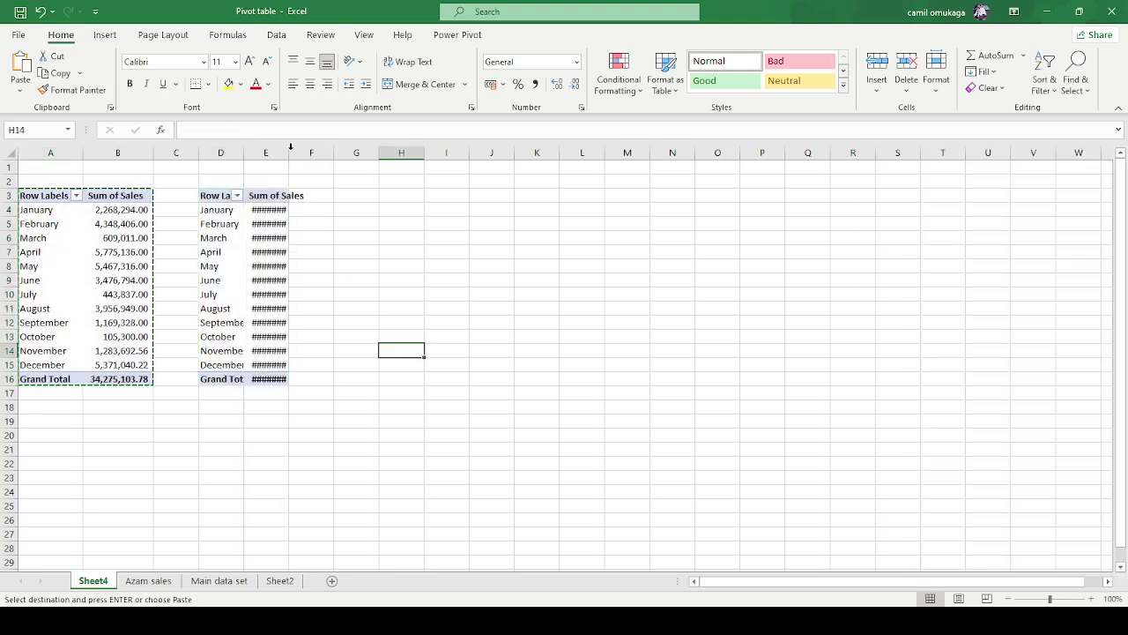
pyautogui.doubleClick(288, 152)
pyautogui.click(365, 446)
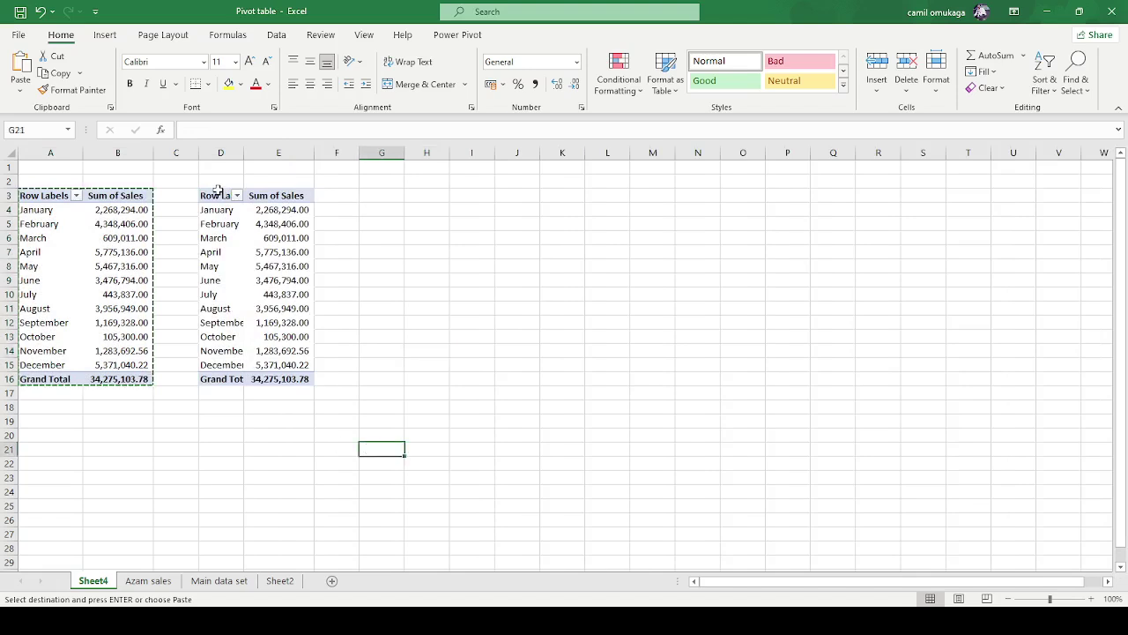
# - Replace the Month field with Quarter in the rows of the PivotTable copy at D3
pyautogui.click(269, 250)
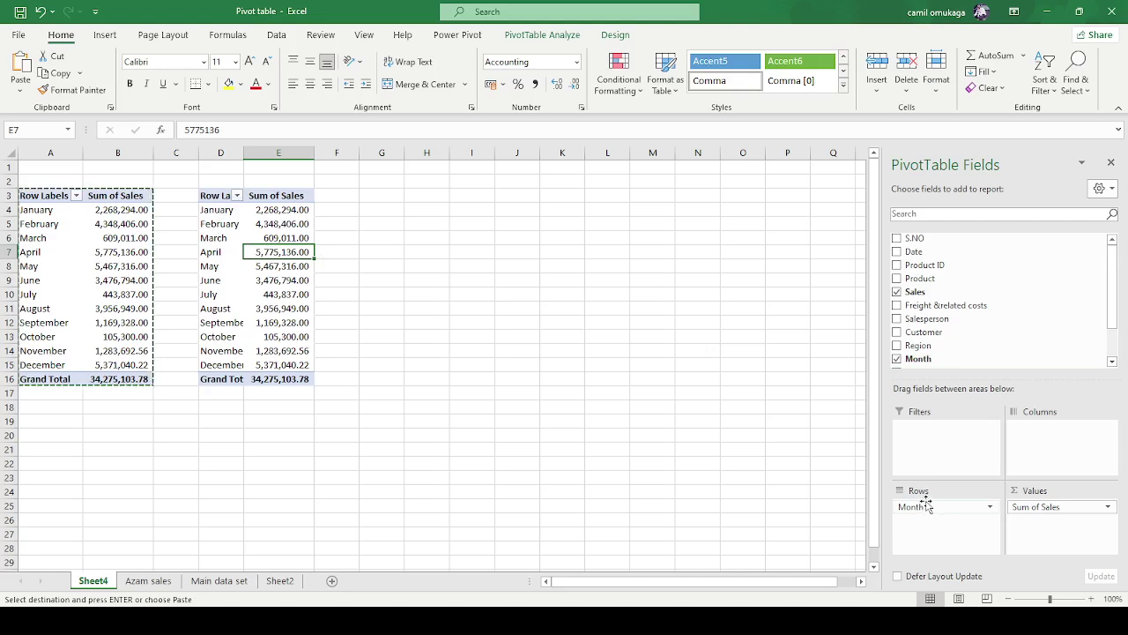
pyautogui.moveTo(921, 503); pyautogui.dragTo(936, 535)
pyautogui.click(897, 360)
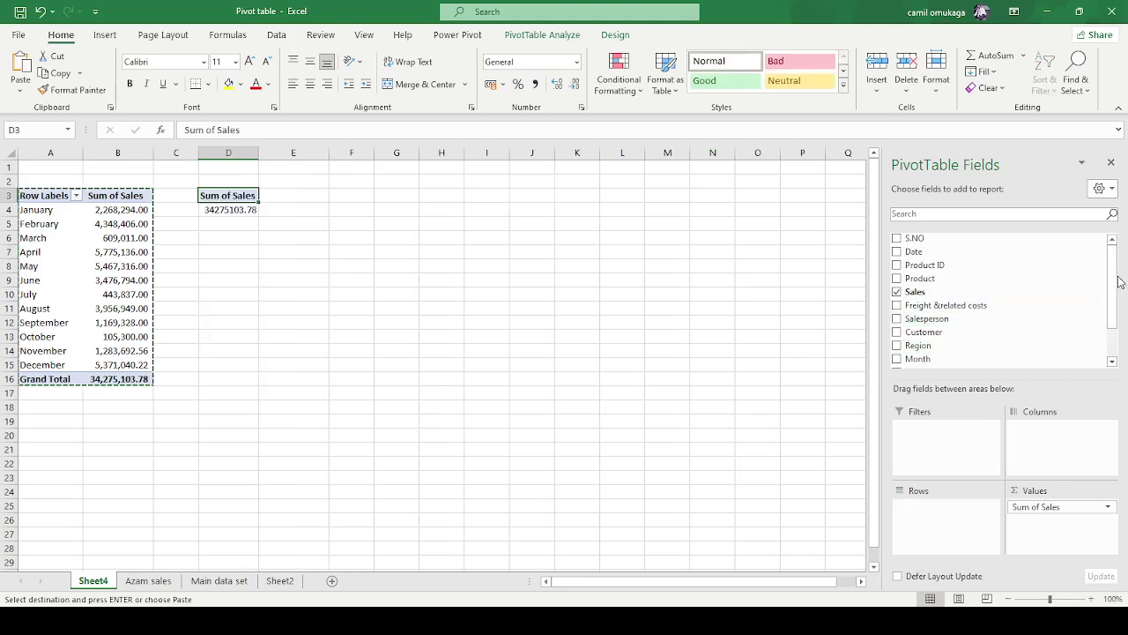
pyautogui.moveTo(1113, 276); pyautogui.dragTo(1118, 306)
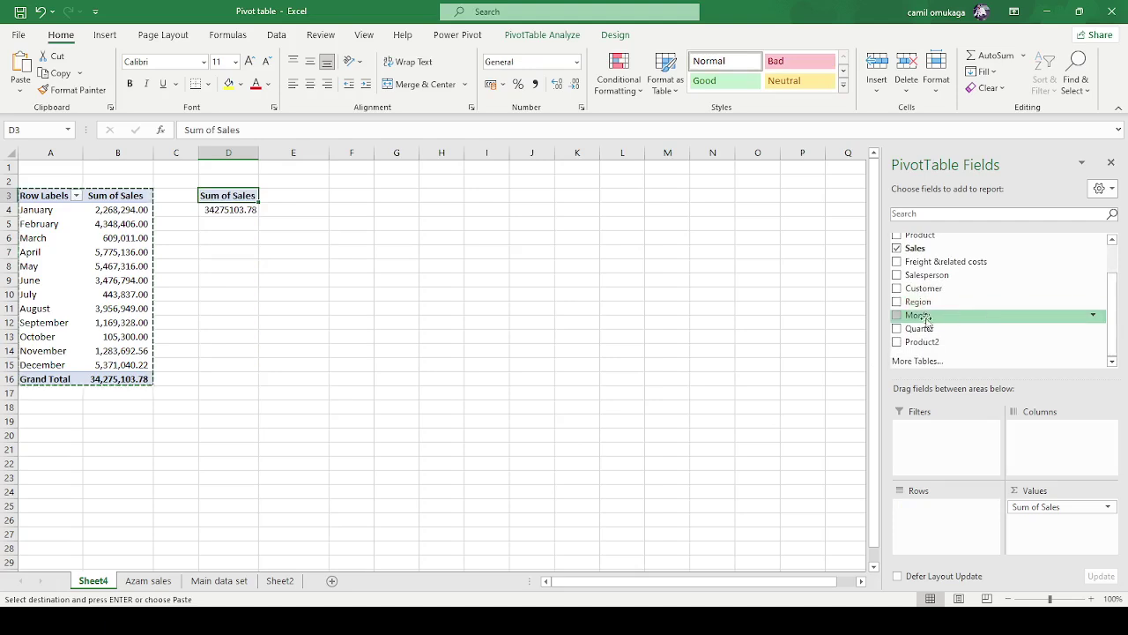
pyautogui.click(897, 329)
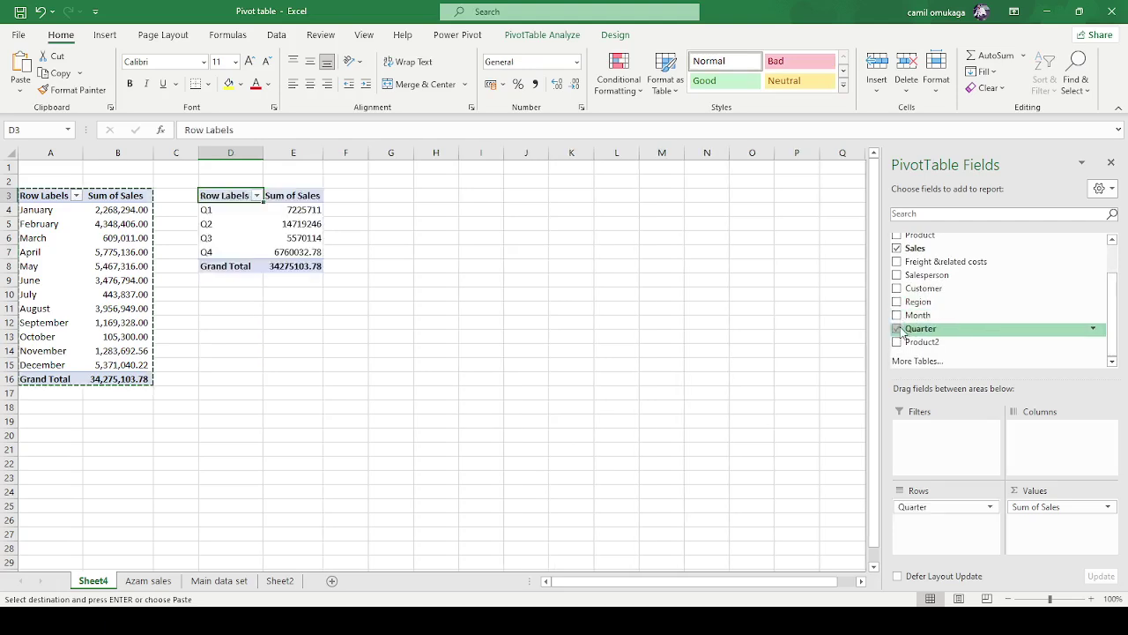
pyautogui.click(559, 464)
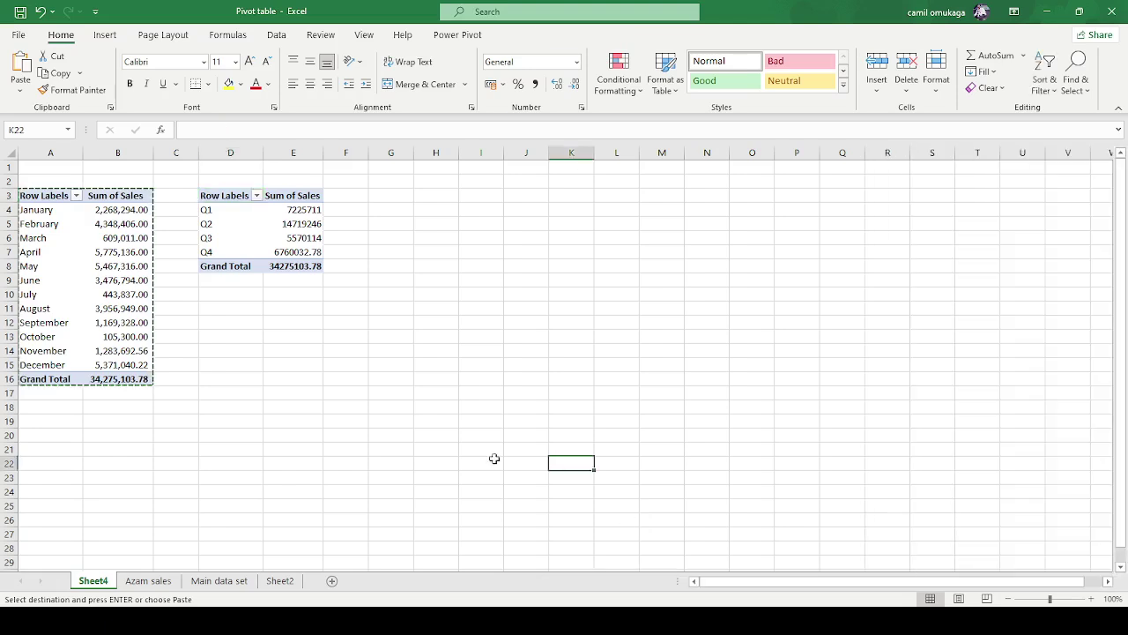
pyautogui.click(397, 411)
# - Try the Quarter field as columns in the quarterly PivotTable, and move it back to the rows
pyautogui.click(253, 227)
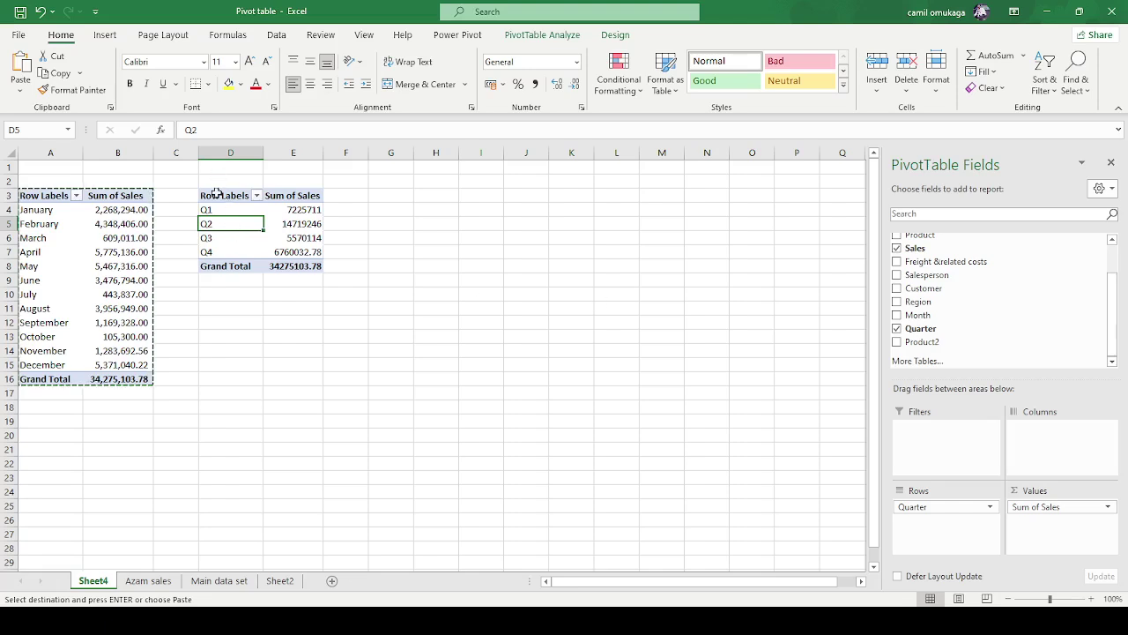
pyautogui.click(921, 509)
pyautogui.moveTo(921, 513); pyautogui.dragTo(1064, 445)
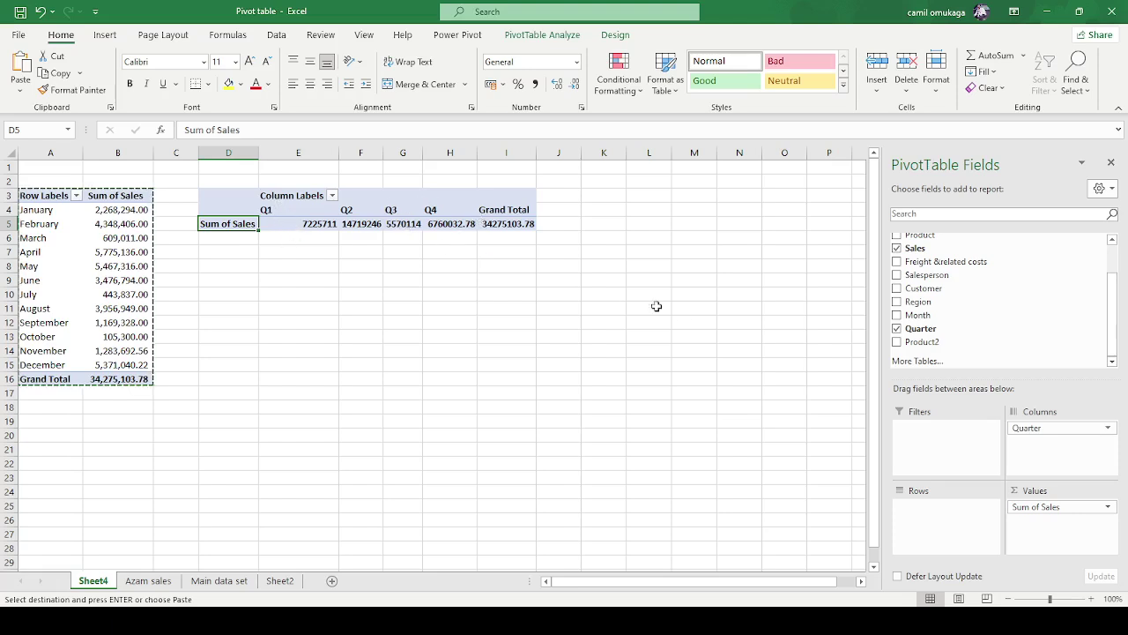
pyautogui.moveTo(1067, 429); pyautogui.dragTo(931, 527)
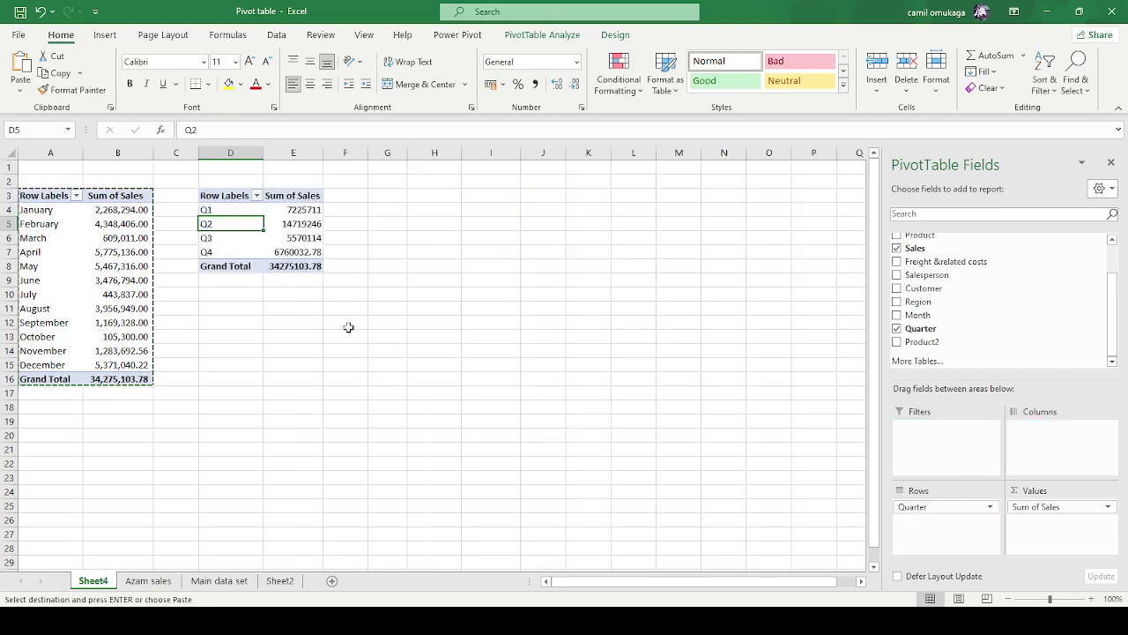
pyautogui.click(302, 354)
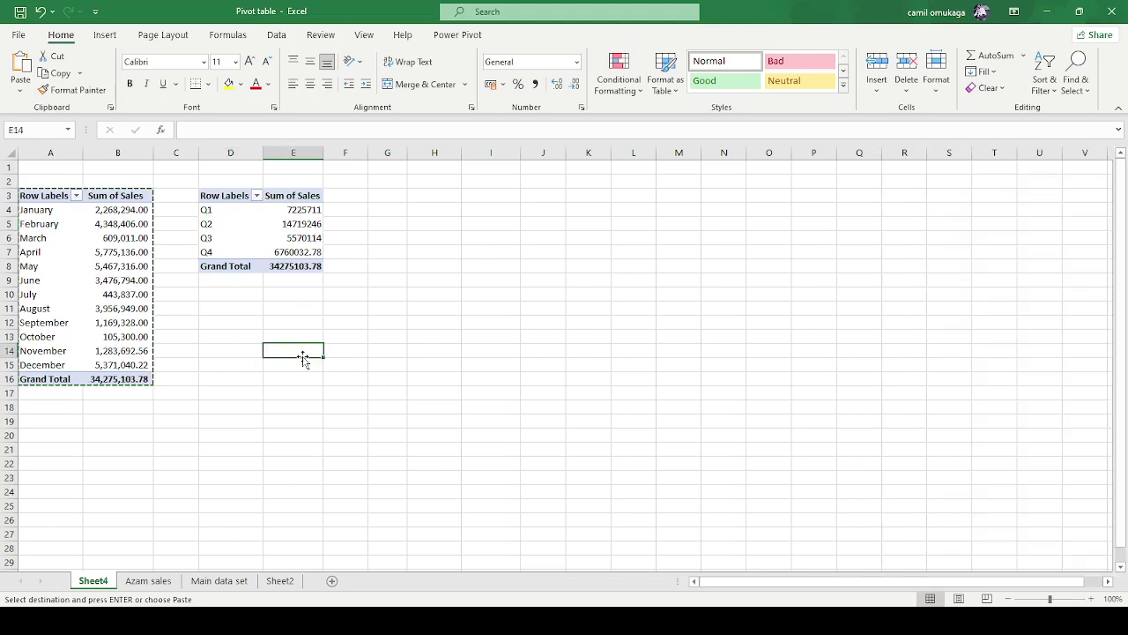
# - Copy the quarterly PivotTable D3:E8 and paste it at cell H3
pyautogui.click(279, 236)
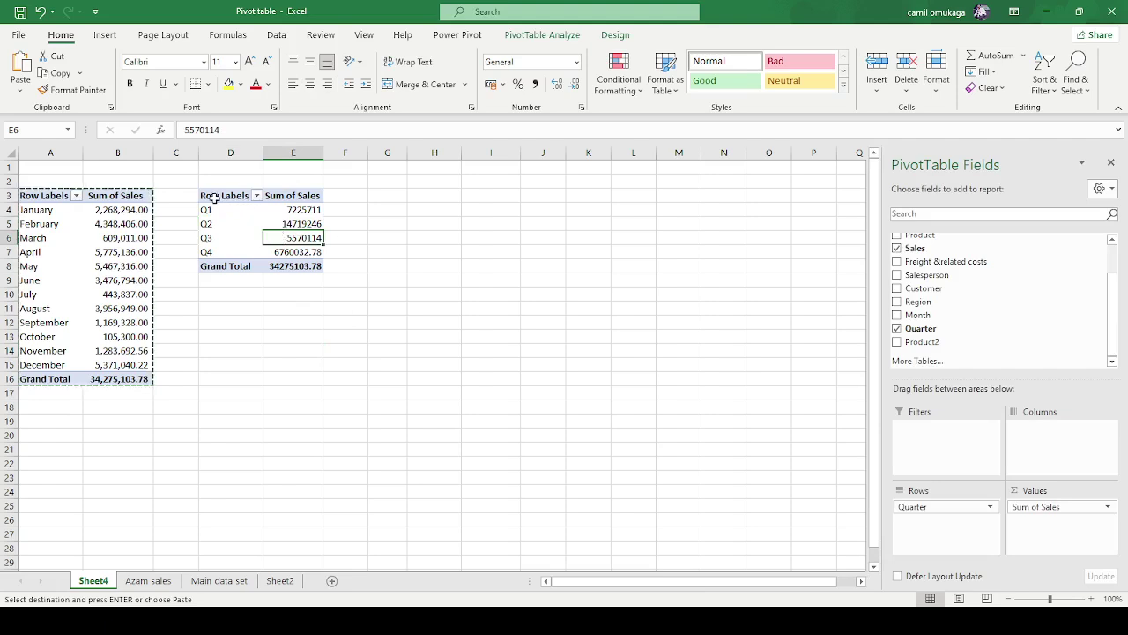
pyautogui.moveTo(214, 198); pyautogui.dragTo(305, 264)
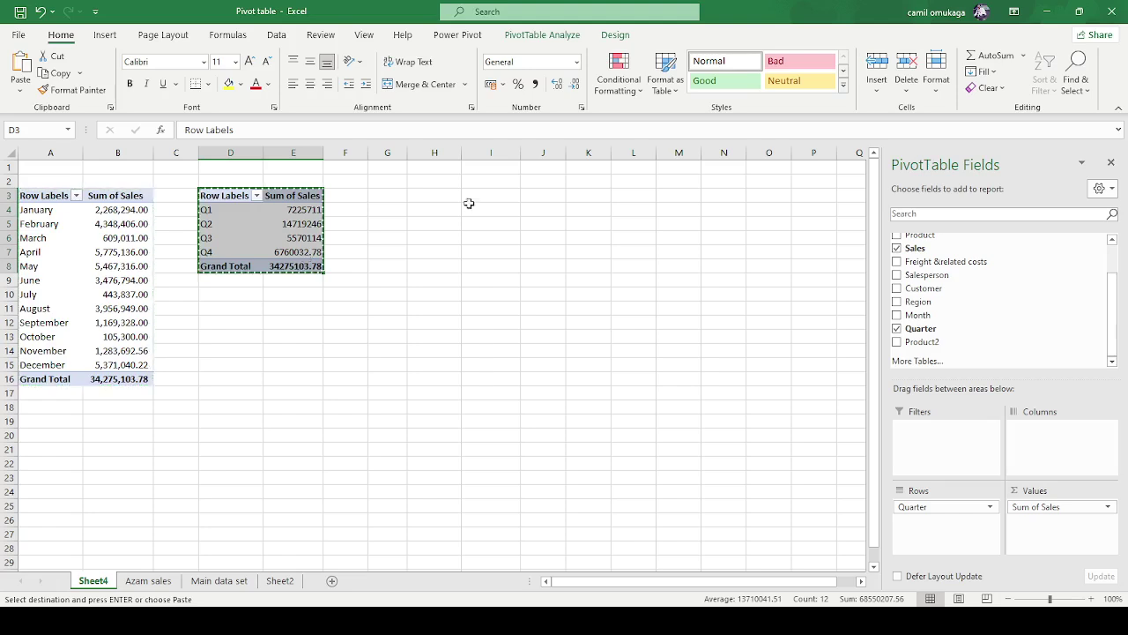
pyautogui.click(421, 194)
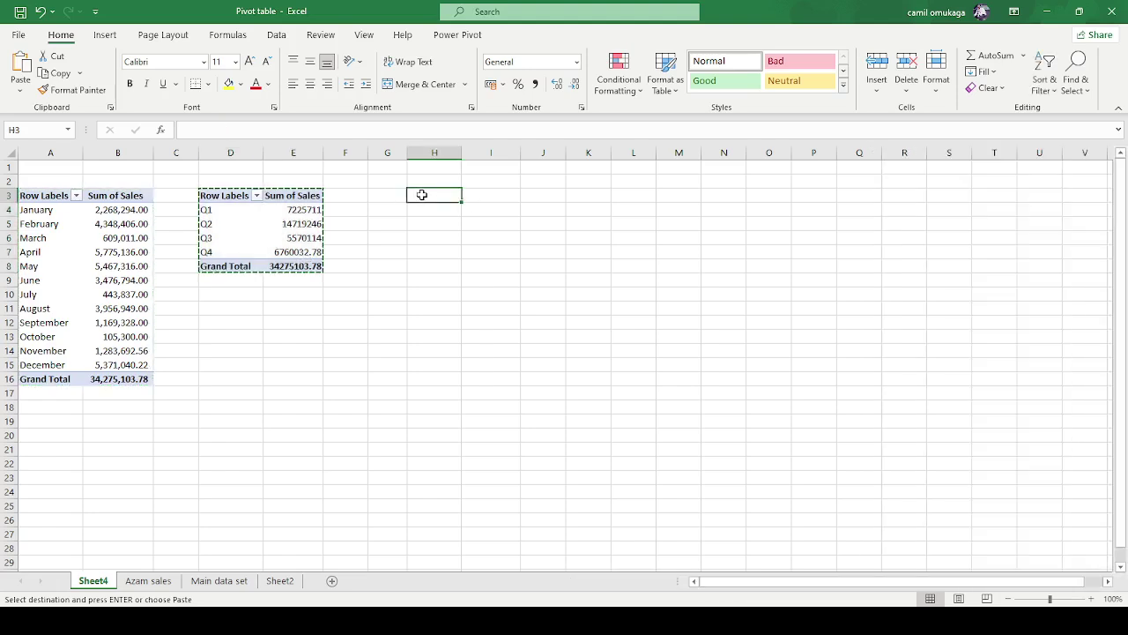
pyautogui.hotkey('ctrl', 'v')
pyautogui.click(464, 359)
# - Replace the Quarter field with Product2 in the rows of the PivotTable at H3 to show sales by product
pyautogui.click(470, 233)
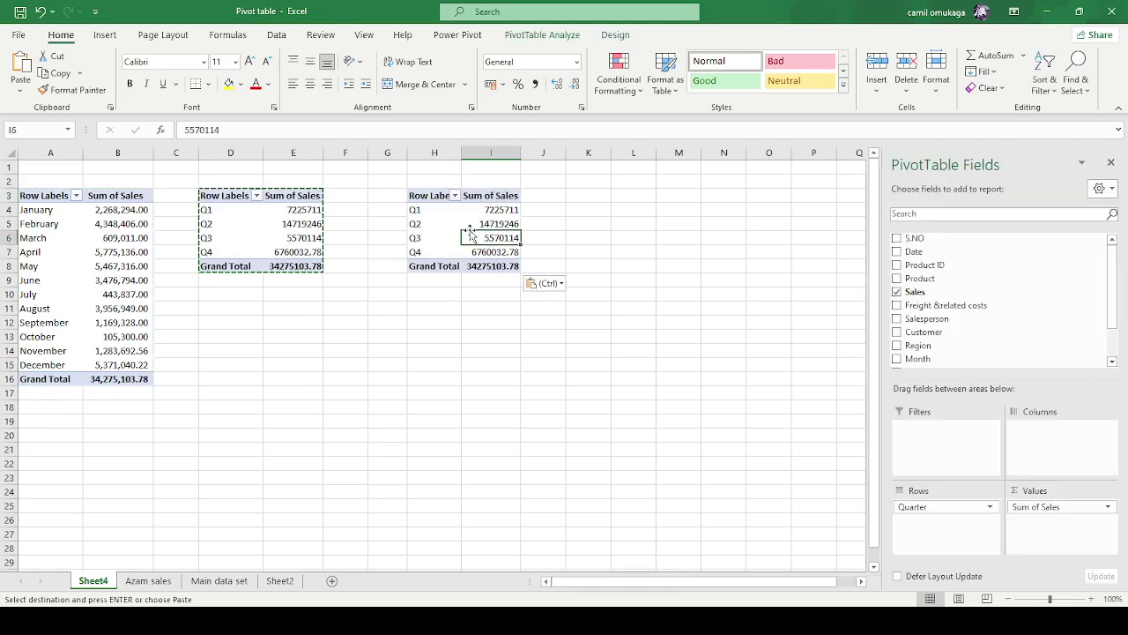
pyautogui.scroll(-2, 971, 335)
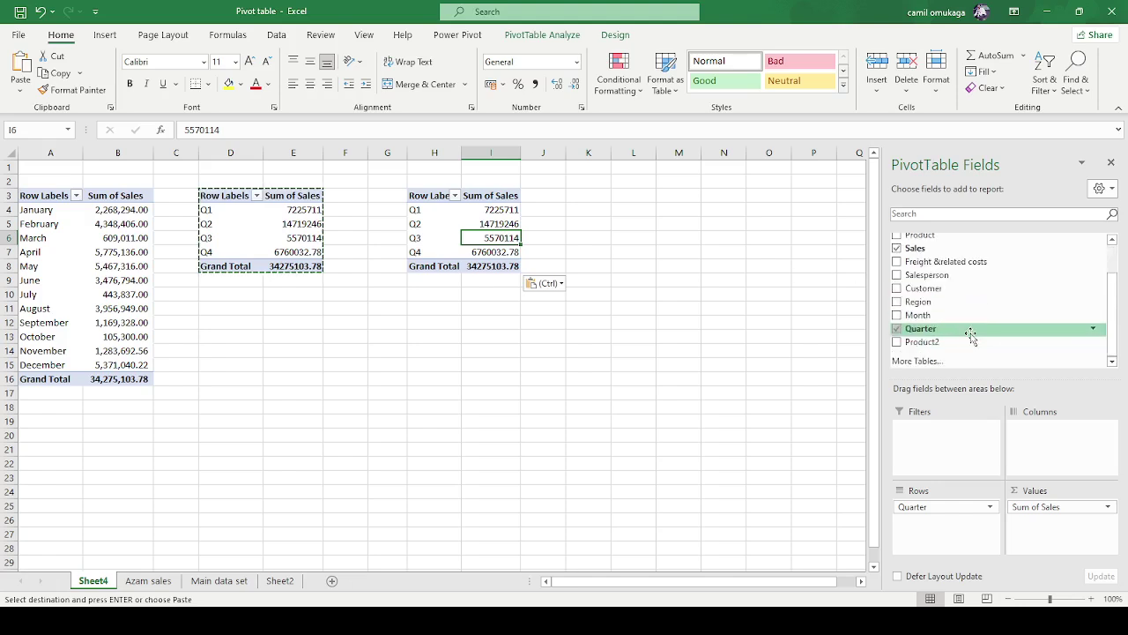
pyautogui.moveTo(952, 342); pyautogui.dragTo(796, 384)
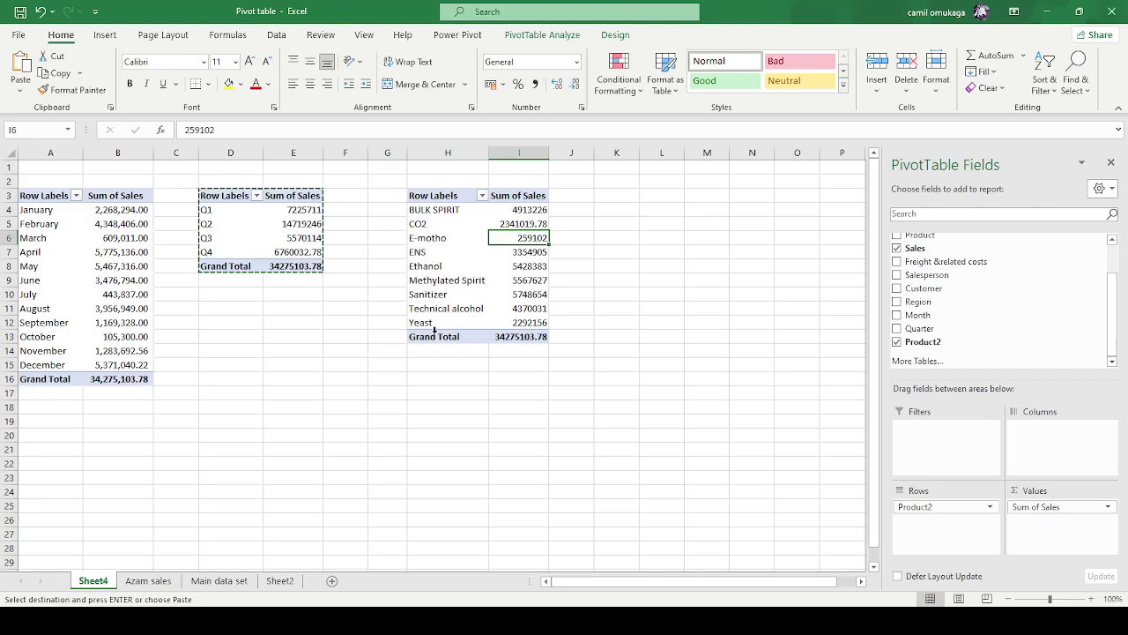
pyautogui.click(481, 408)
pyautogui.click(496, 269)
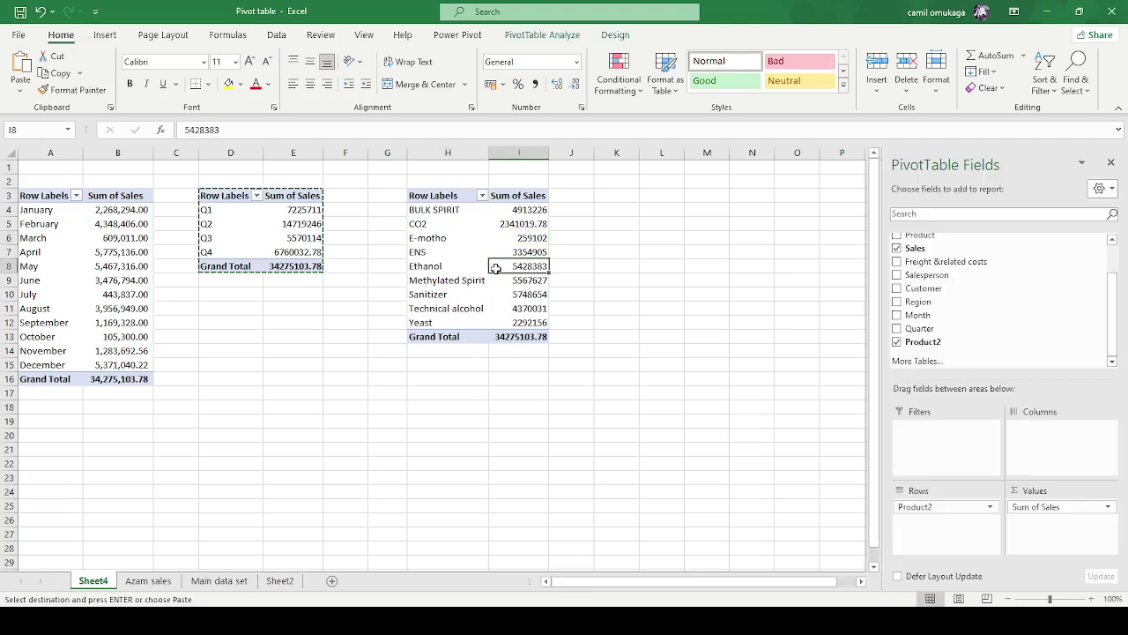
pyautogui.click(431, 464)
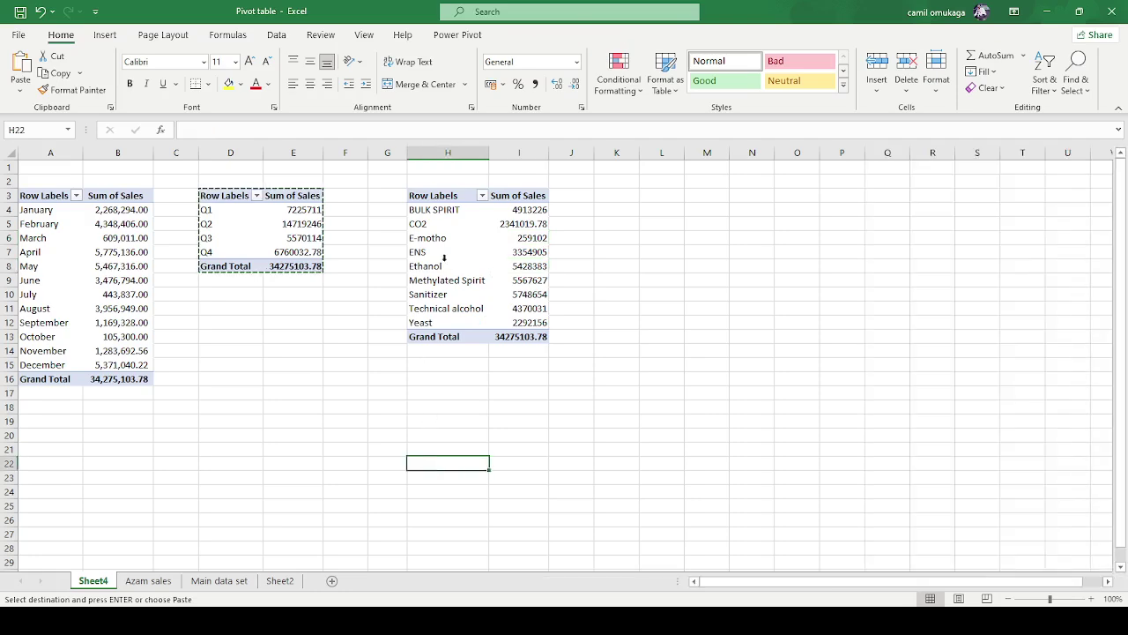
# - Copy the product PivotTable H3:I13 and paste it at cell K3
pyautogui.moveTo(424, 195); pyautogui.dragTo(531, 337)
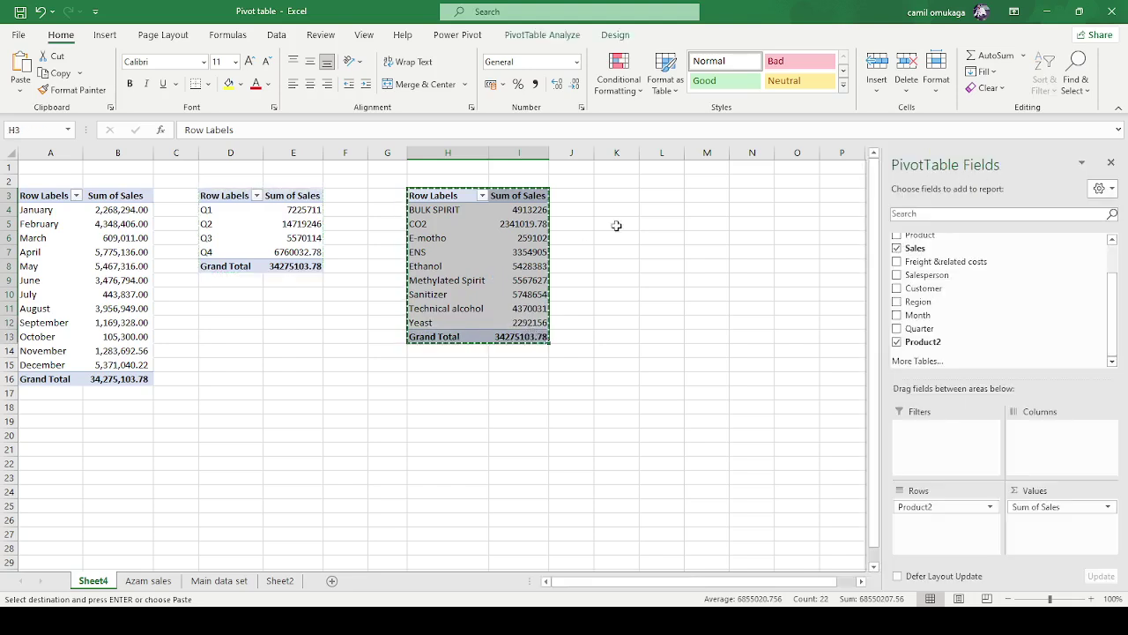
pyautogui.click(626, 194)
pyautogui.hotkey('ctrl', 'v')
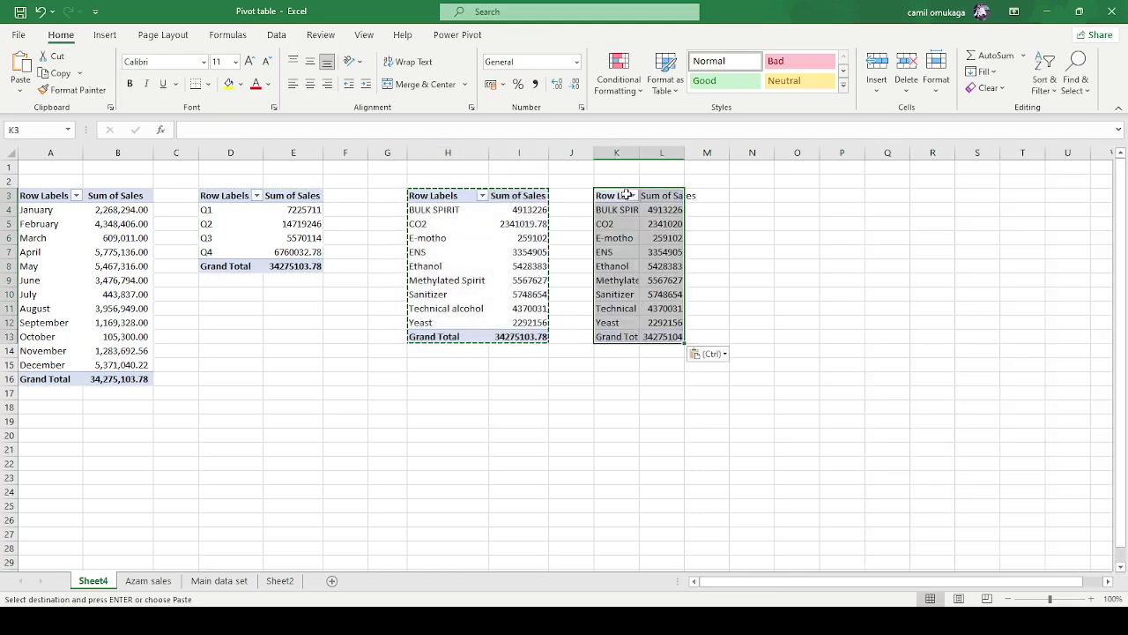
pyautogui.click(692, 421)
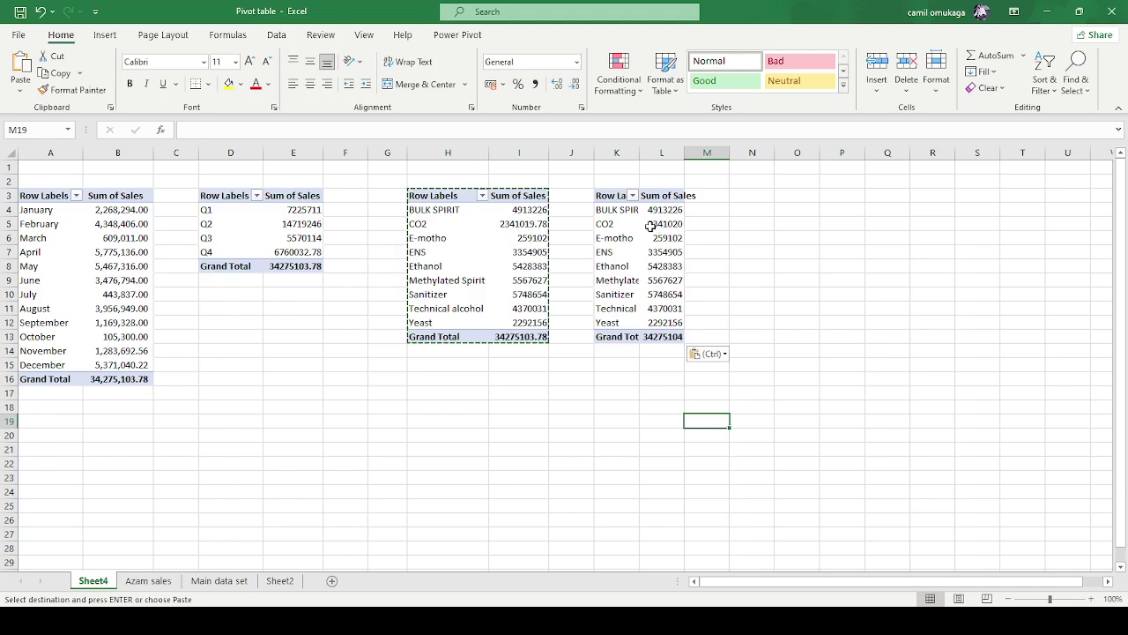
# - Replace the Product2 field with Salesperson in the rows of the PivotTable at K3 to show sales by salesperson
pyautogui.click(649, 224)
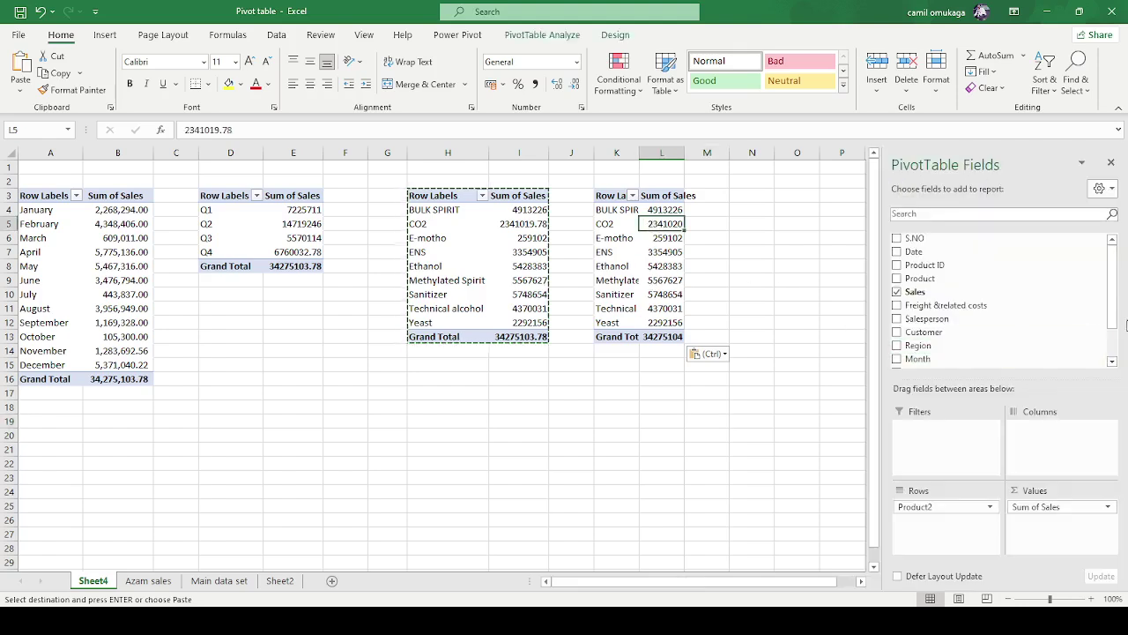
pyautogui.moveTo(1123, 298)
pyautogui.mouseDown()
pyautogui.moveTo(1123, 320)
pyautogui.moveTo(1117, 279)
pyautogui.moveTo(1125, 306)
pyautogui.mouseUp()
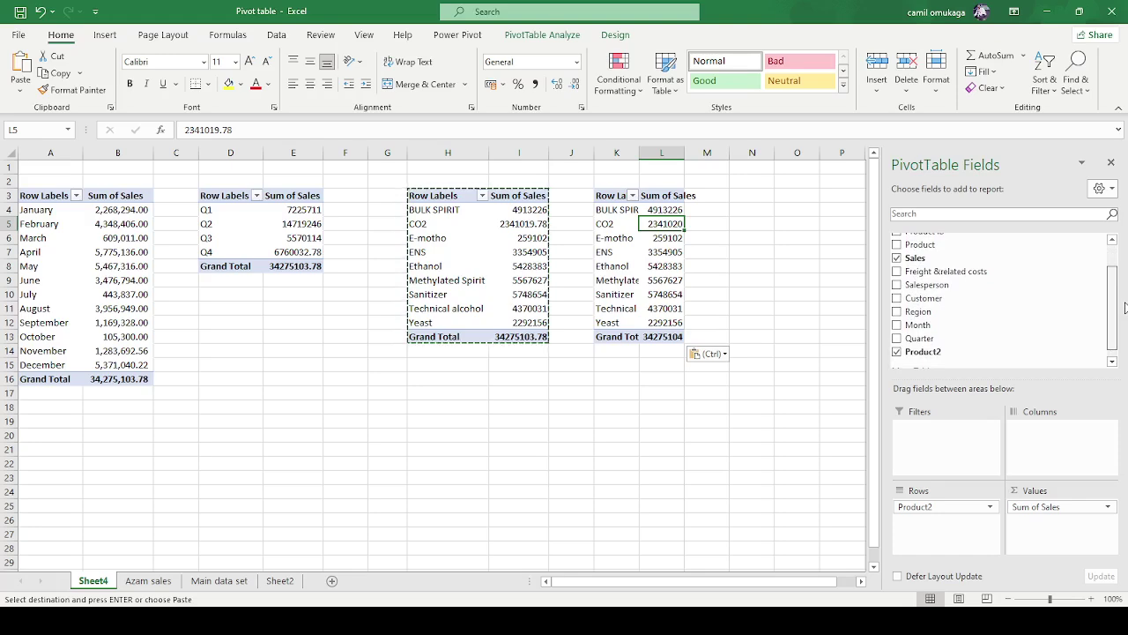
pyautogui.moveTo(1125, 306); pyautogui.dragTo(1127, 315)
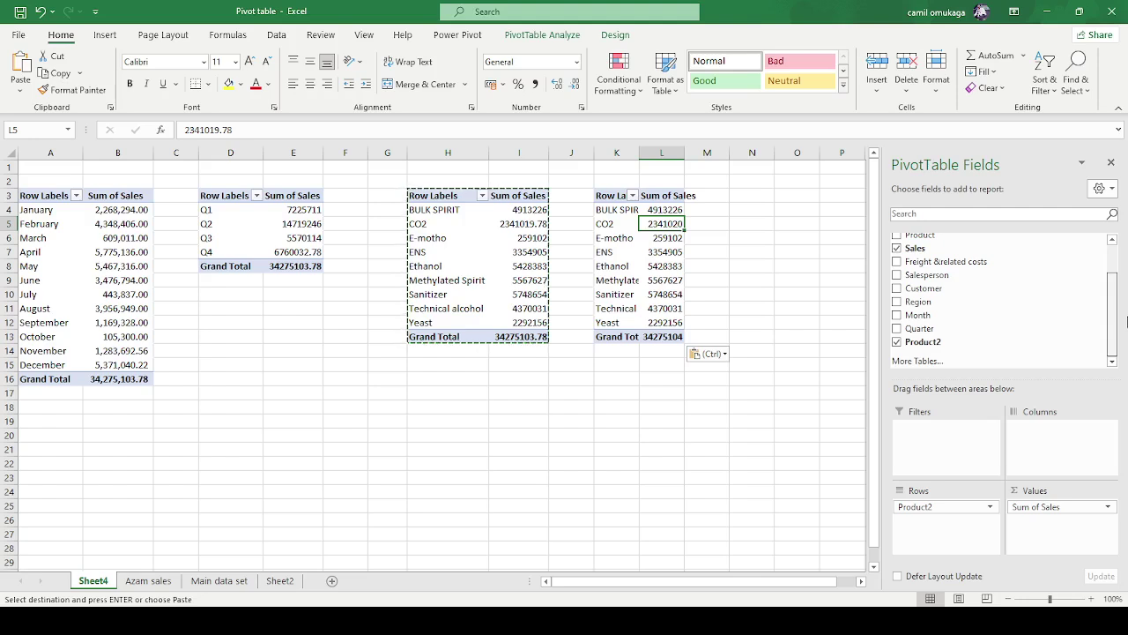
pyautogui.moveTo(1126, 315); pyautogui.dragTo(1127, 297)
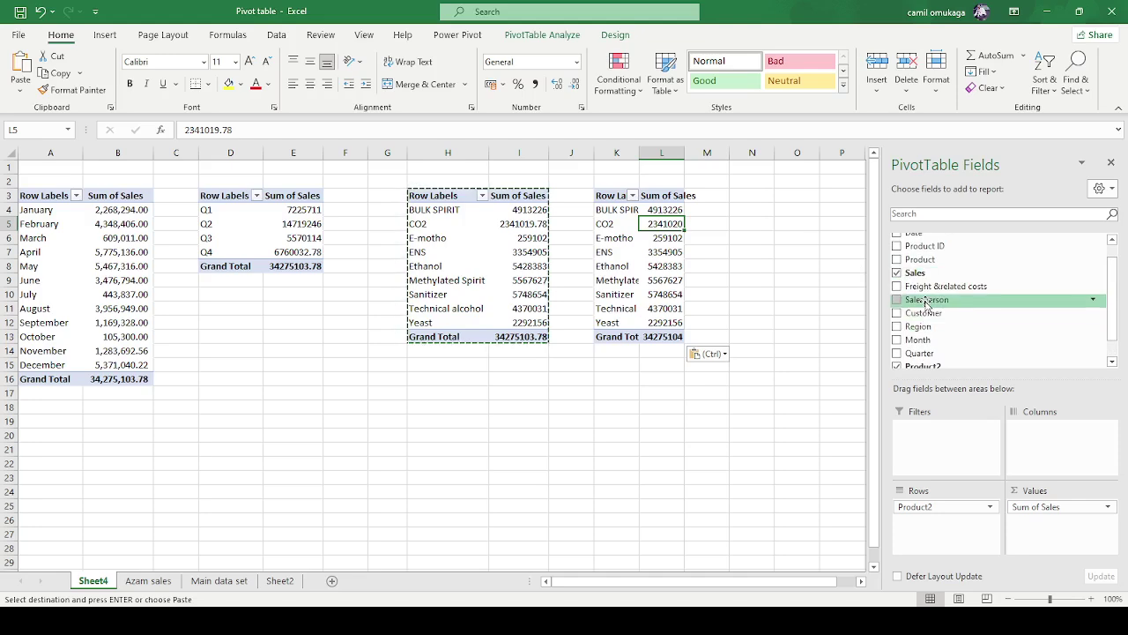
pyautogui.moveTo(935, 508); pyautogui.dragTo(828, 502)
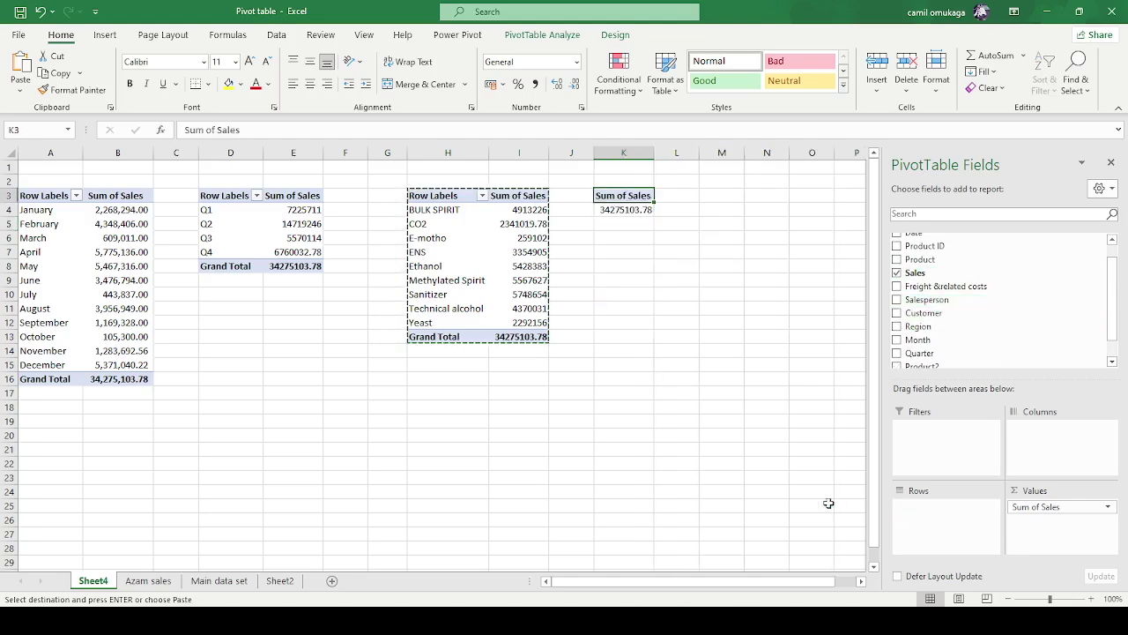
pyautogui.click(897, 300)
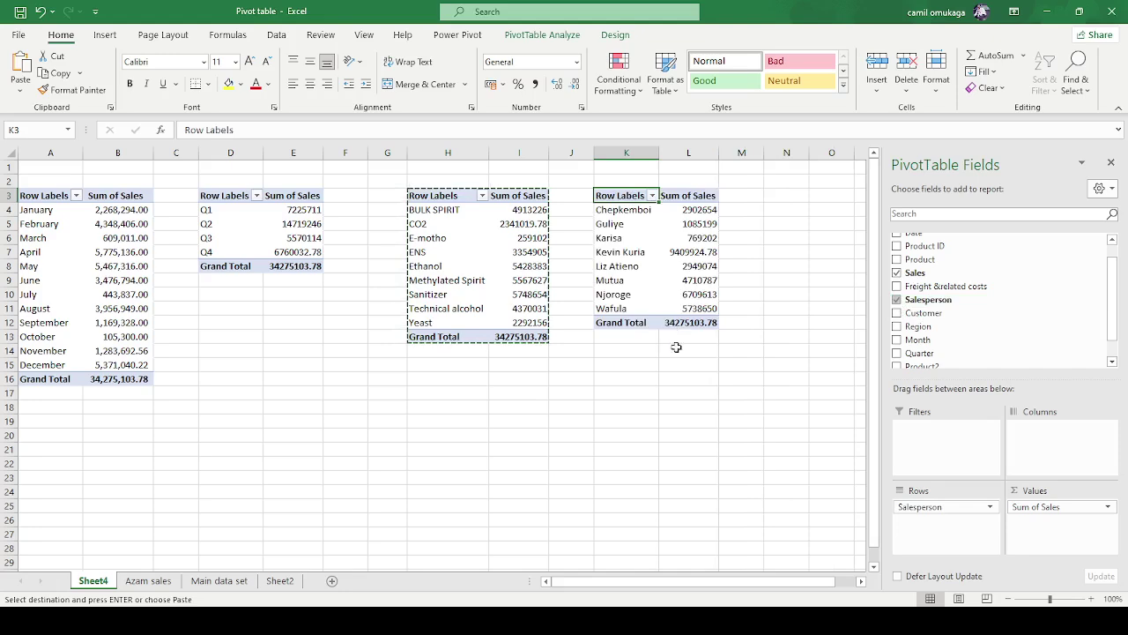
pyautogui.click(720, 449)
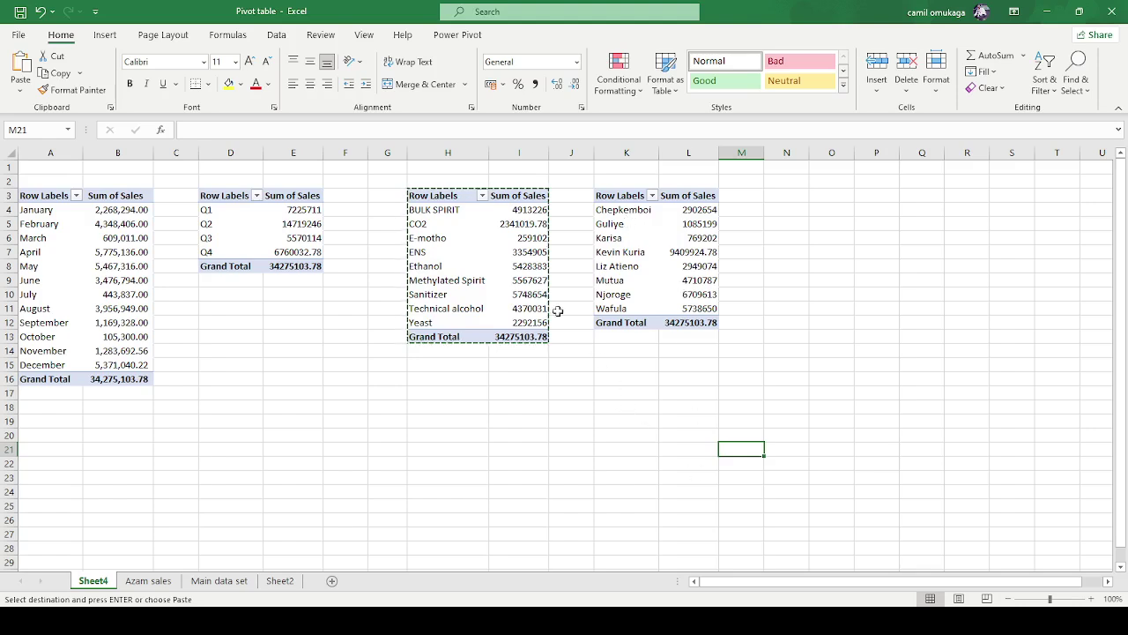
# - Copy the salesperson PivotTable K3:L12 and paste it at cell N3
pyautogui.click(657, 229)
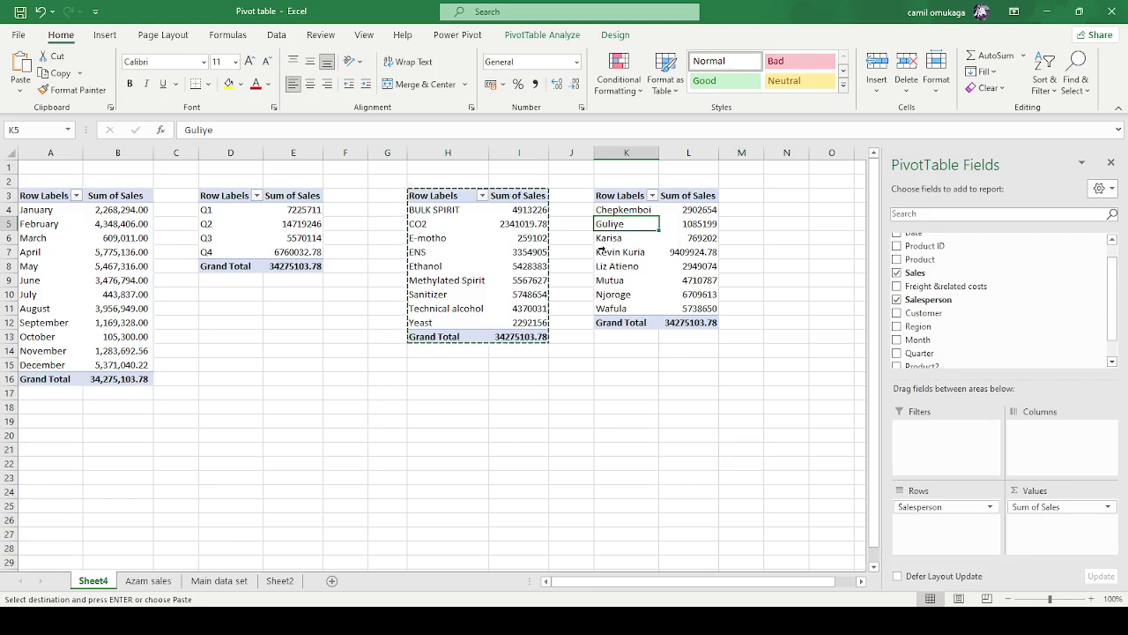
pyautogui.moveTo(606, 199); pyautogui.dragTo(701, 323)
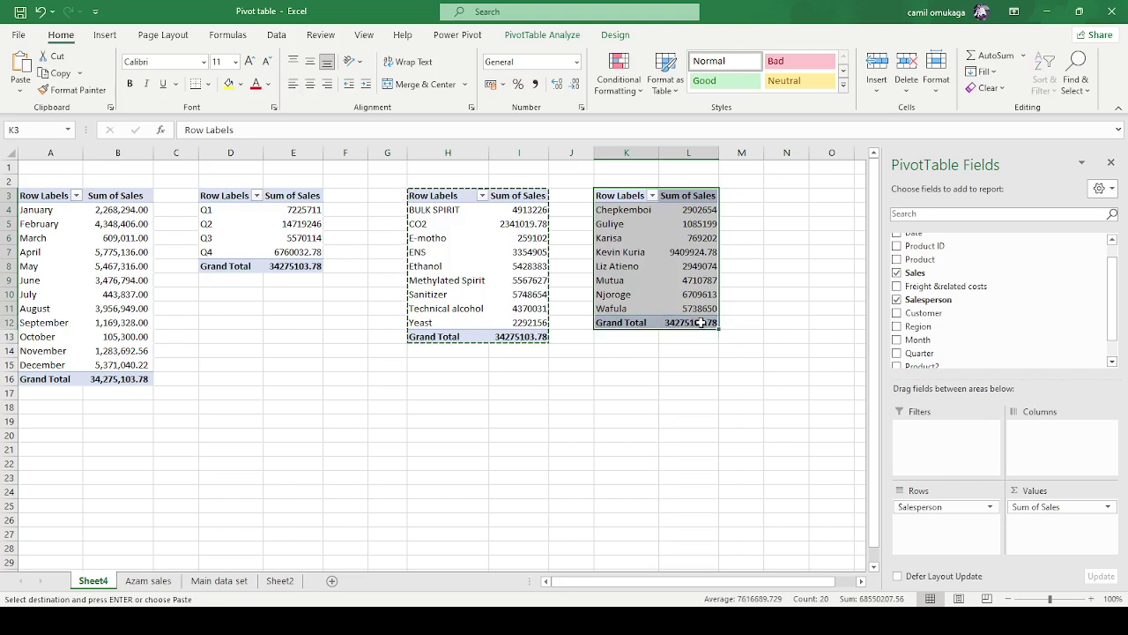
pyautogui.hotkey('ctrl', 'c')
pyautogui.click(782, 194)
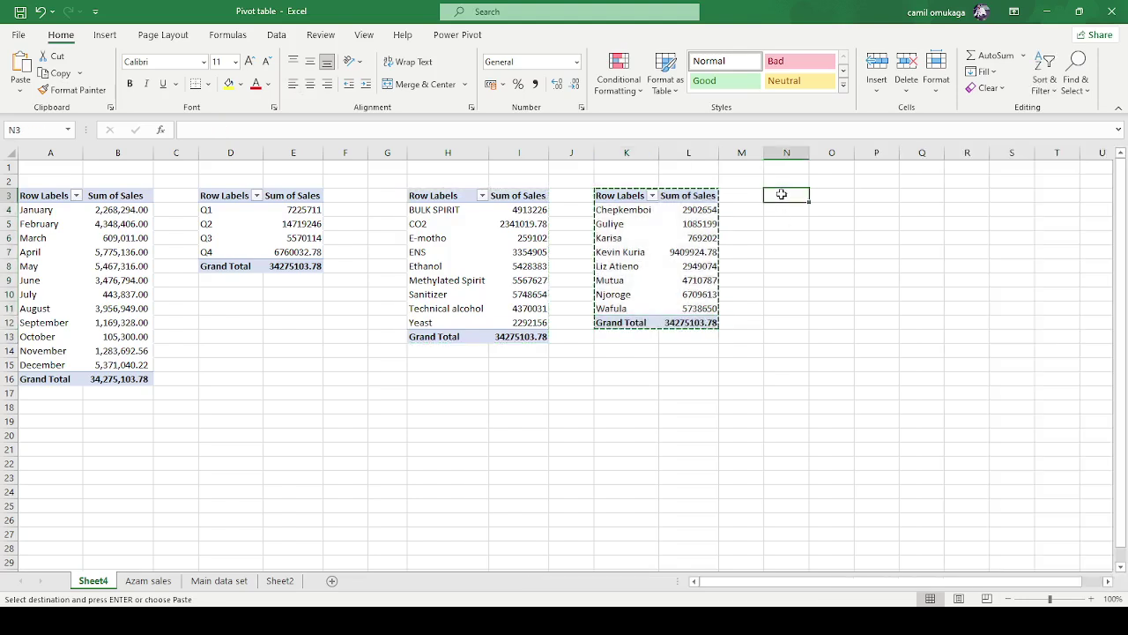
pyautogui.hotkey('ctrl', 'v')
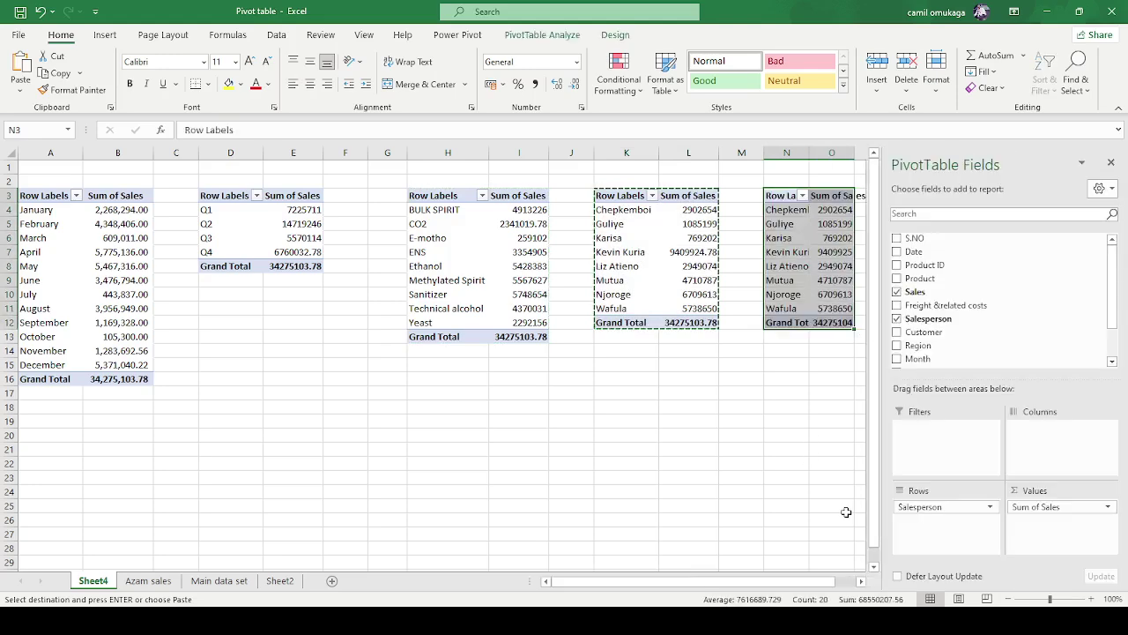
# - Add the Region field as columns to the PivotTable at N3 and close its field list
pyautogui.moveTo(813, 582); pyautogui.dragTo(833, 589)
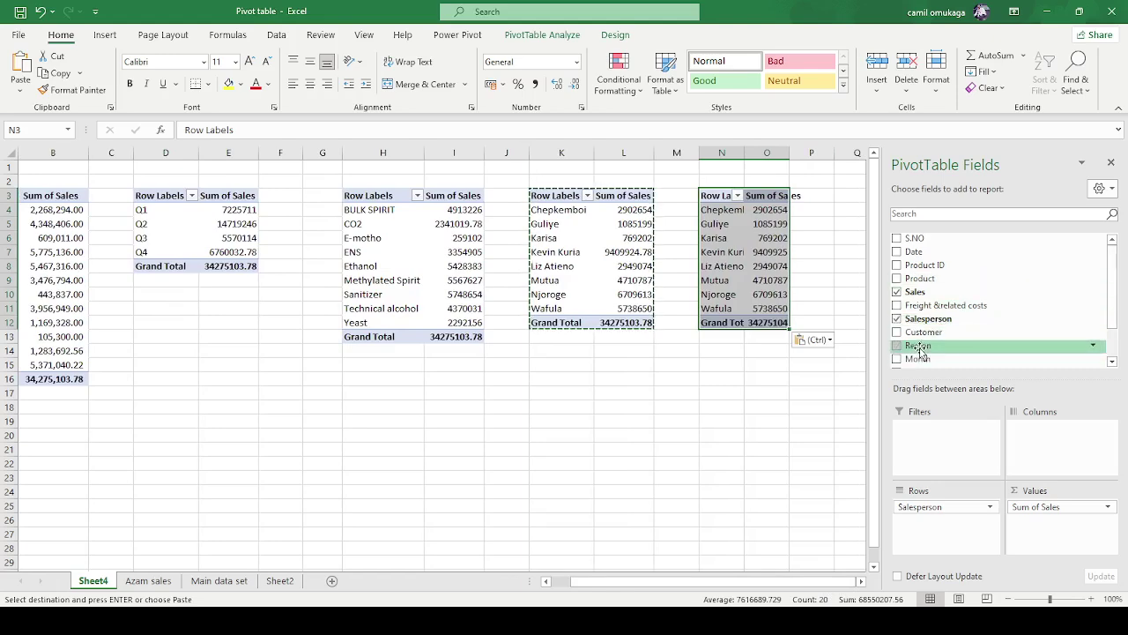
pyautogui.moveTo(919, 347); pyautogui.dragTo(1061, 450)
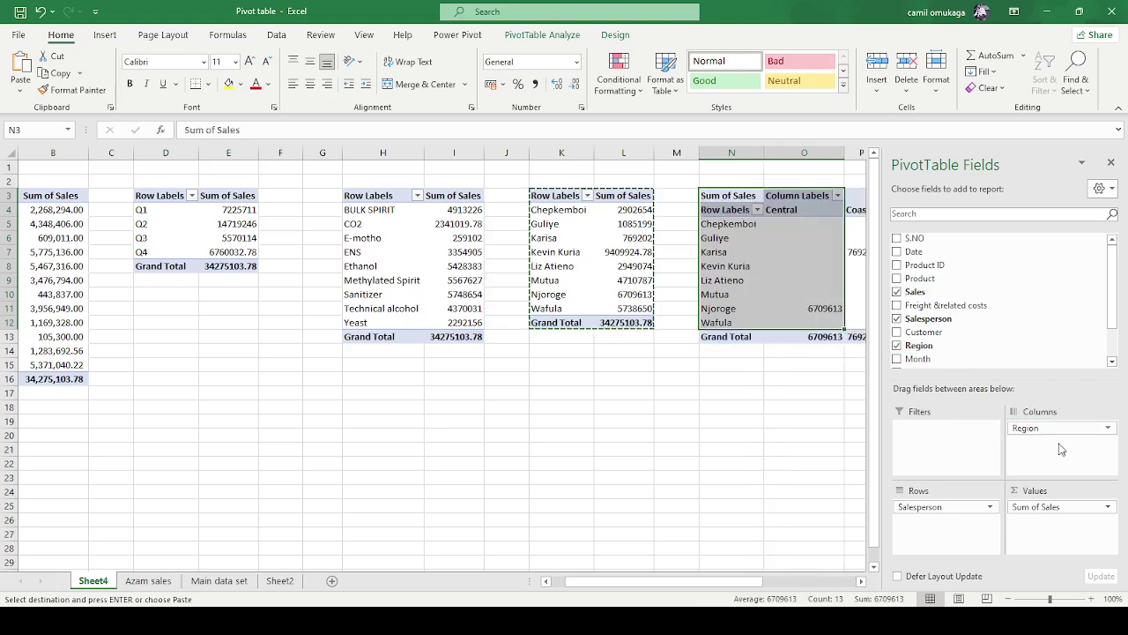
pyautogui.click(756, 423)
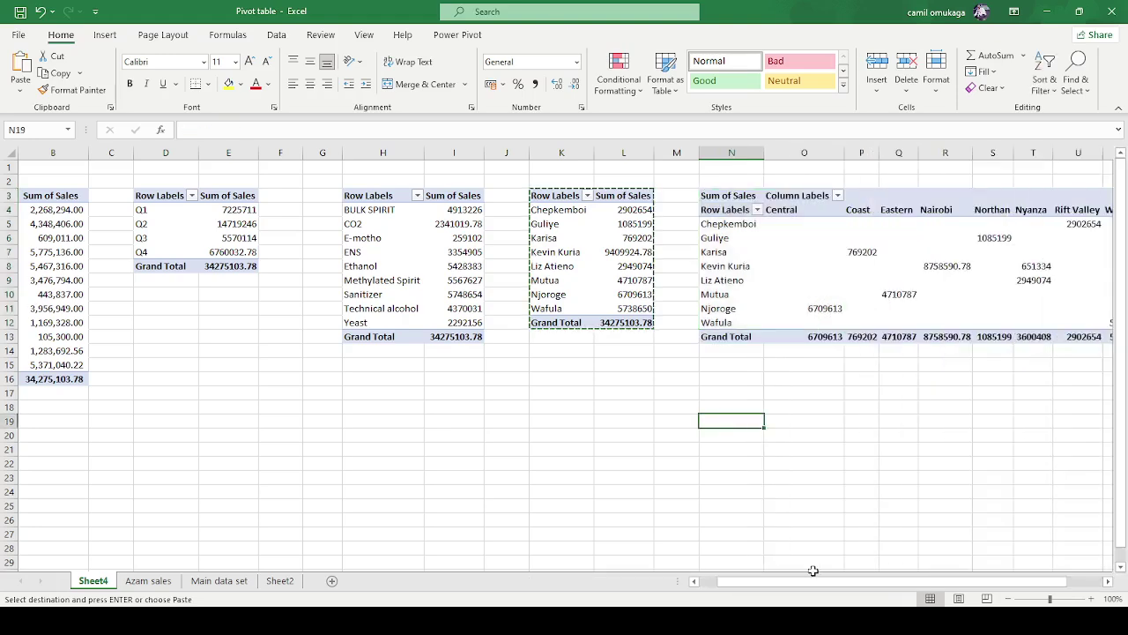
pyautogui.moveTo(845, 584); pyautogui.dragTo(903, 589)
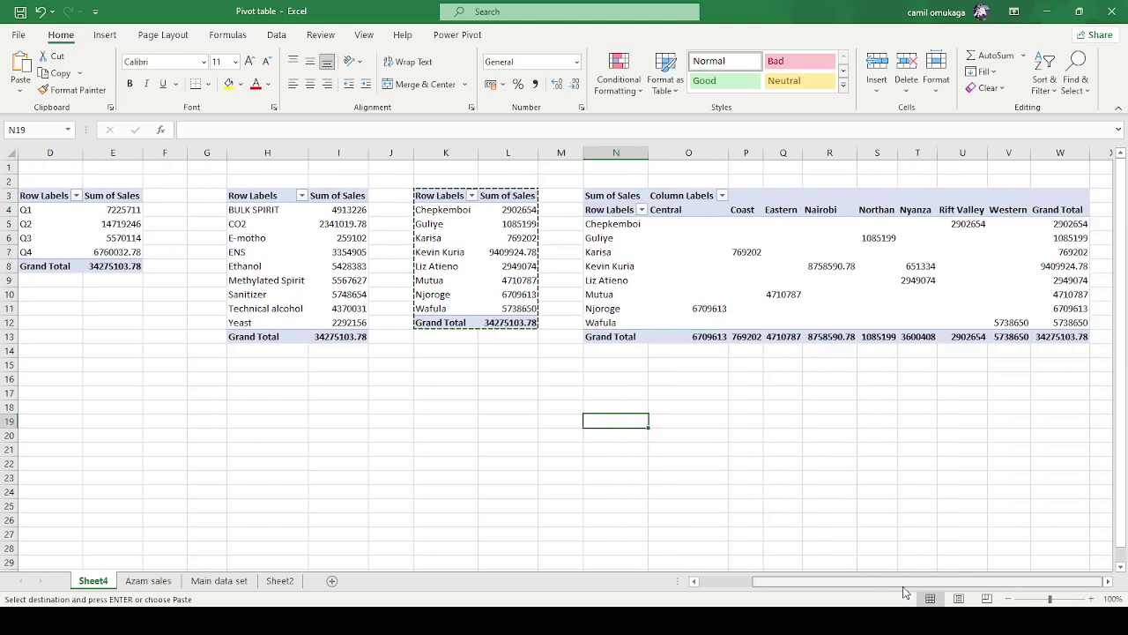
pyautogui.click(833, 433)
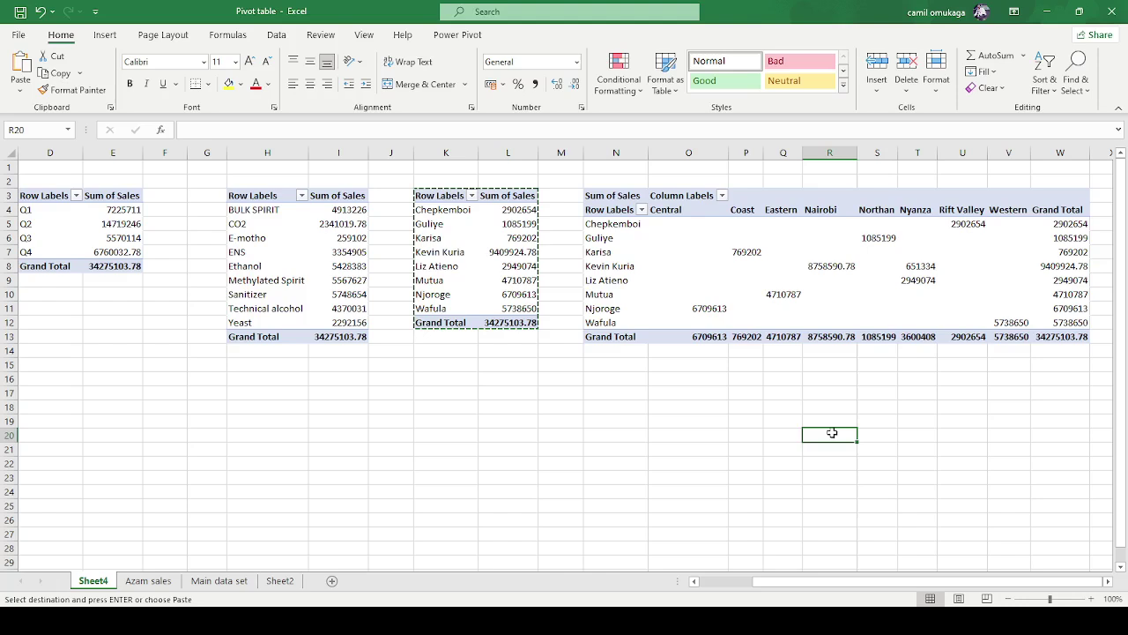
pyautogui.click(609, 224)
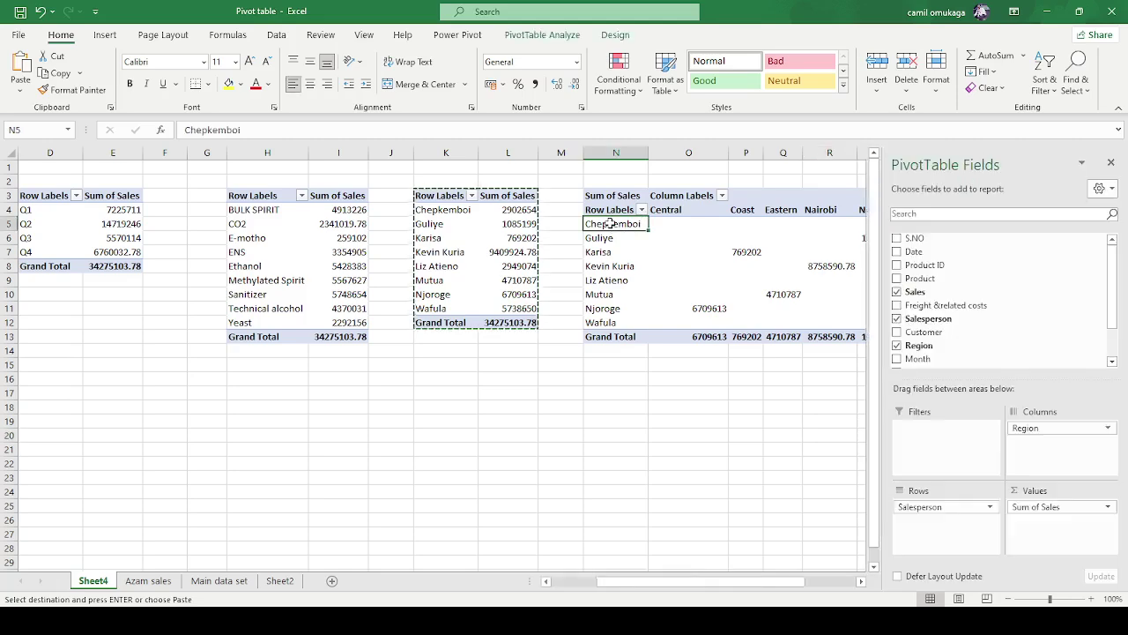
pyautogui.click(1112, 159)
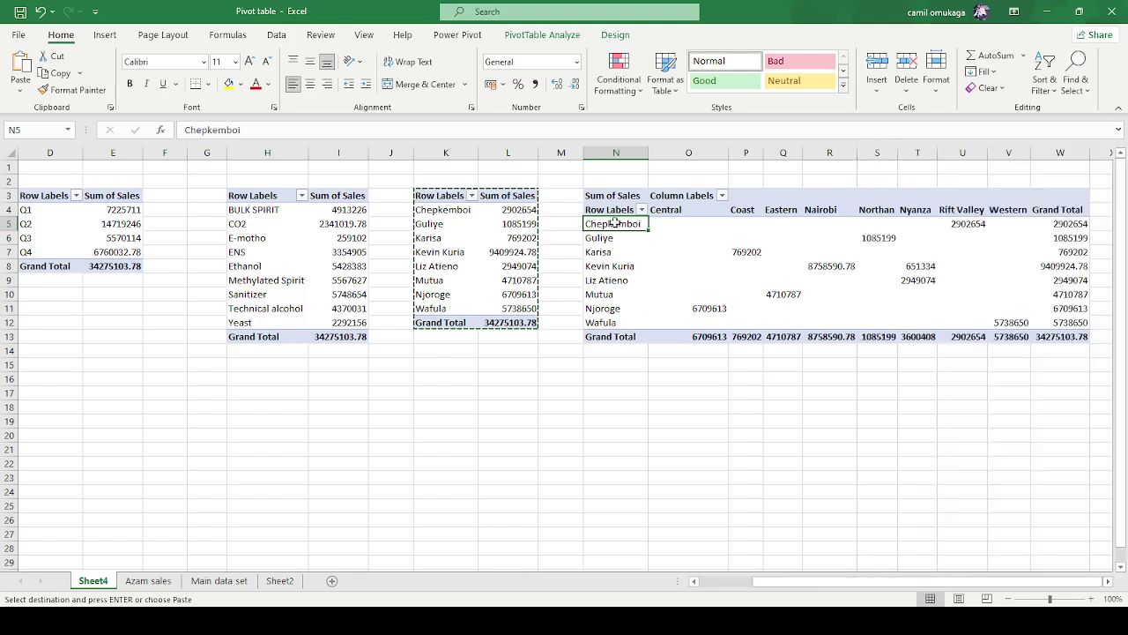
# - Examine the regional sales and grand totals of individual salespersons in the PivotTable at N3
pyautogui.click(967, 152)
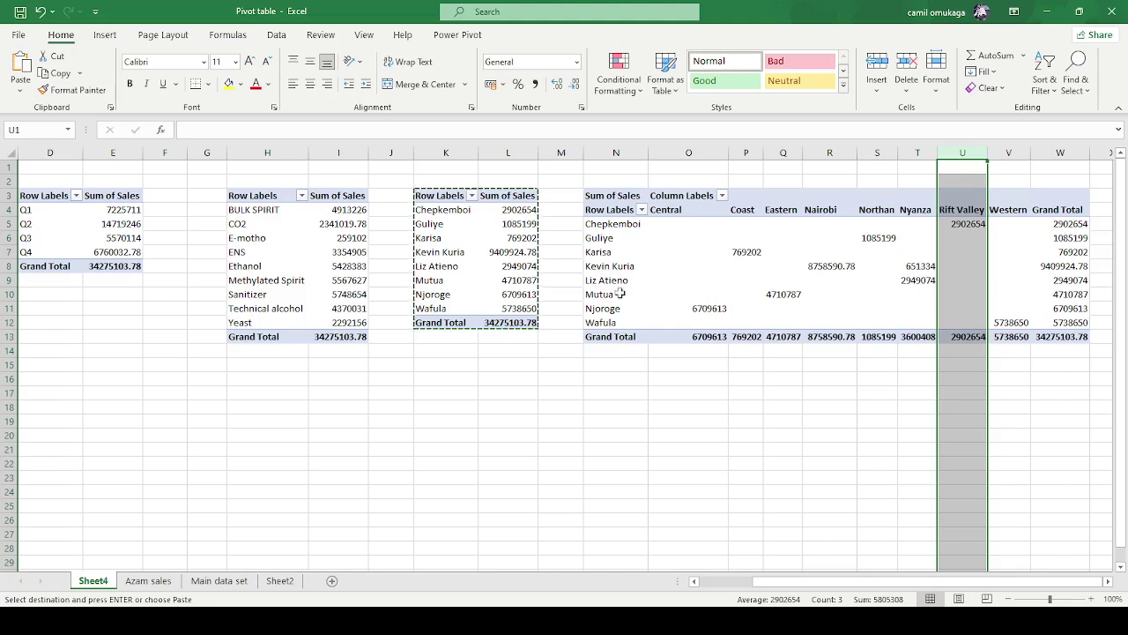
pyautogui.click(590, 294)
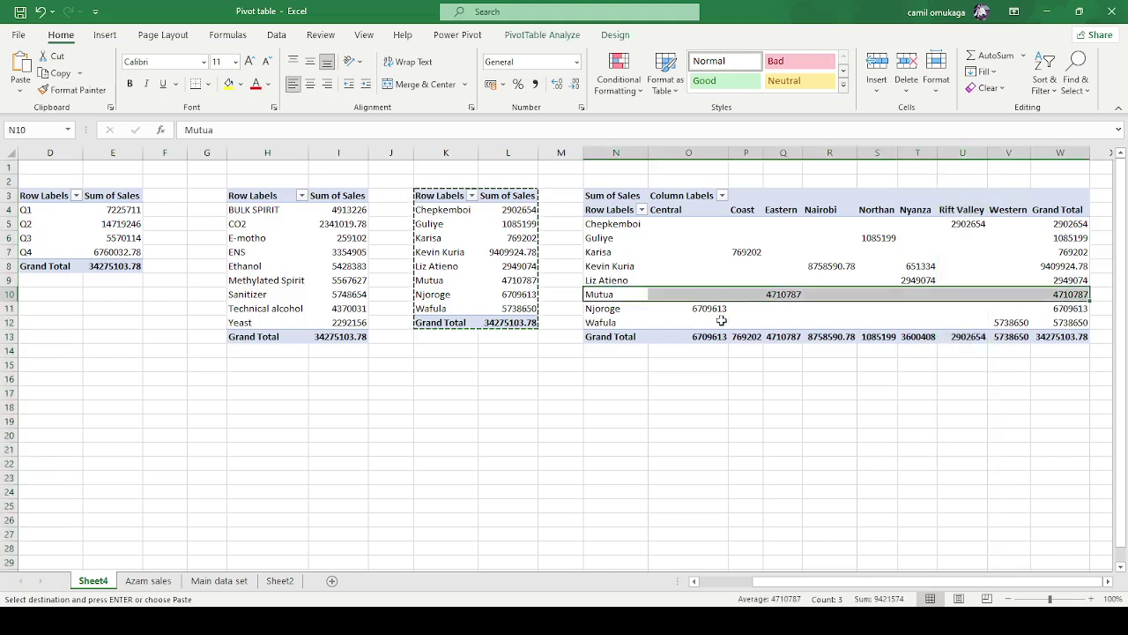
pyautogui.click(783, 294)
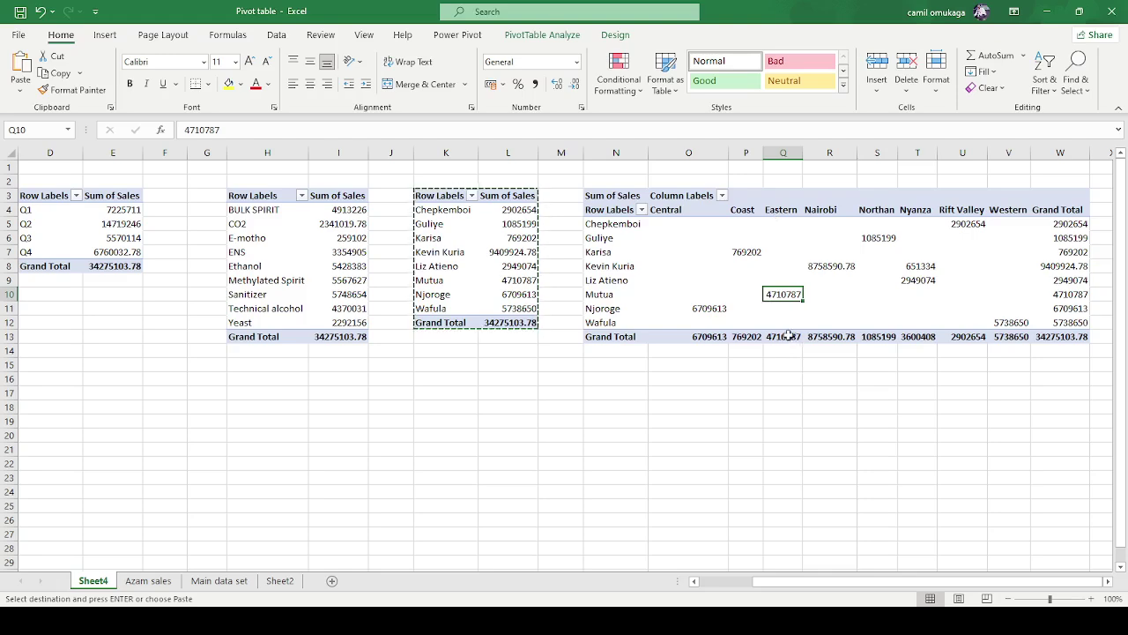
pyautogui.click(588, 266)
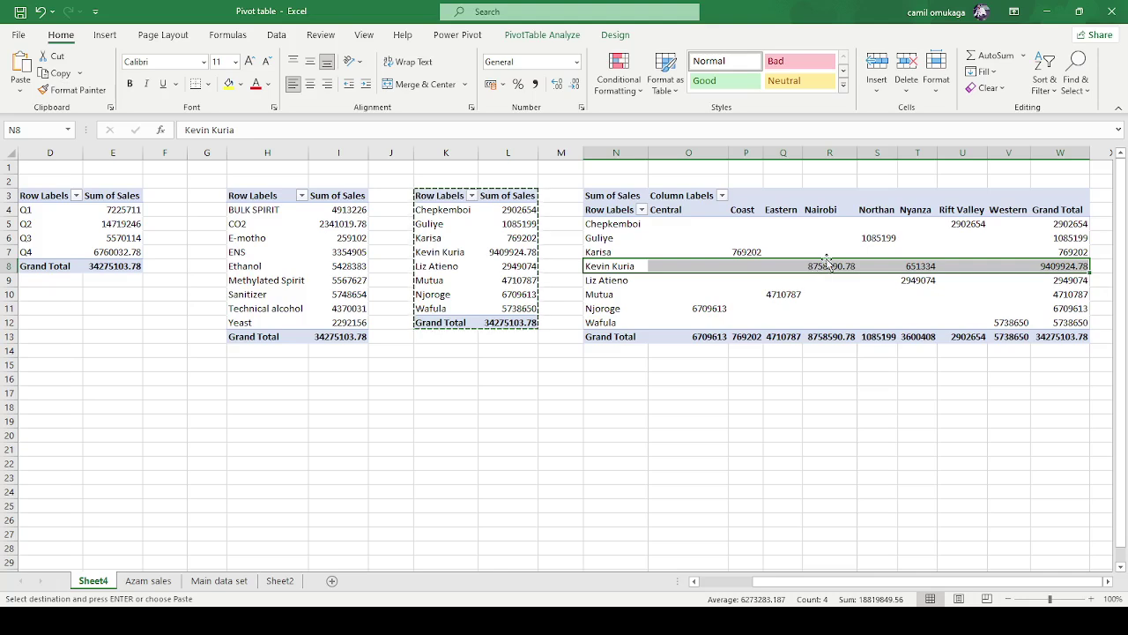
pyautogui.click(1064, 266)
pyautogui.click(780, 462)
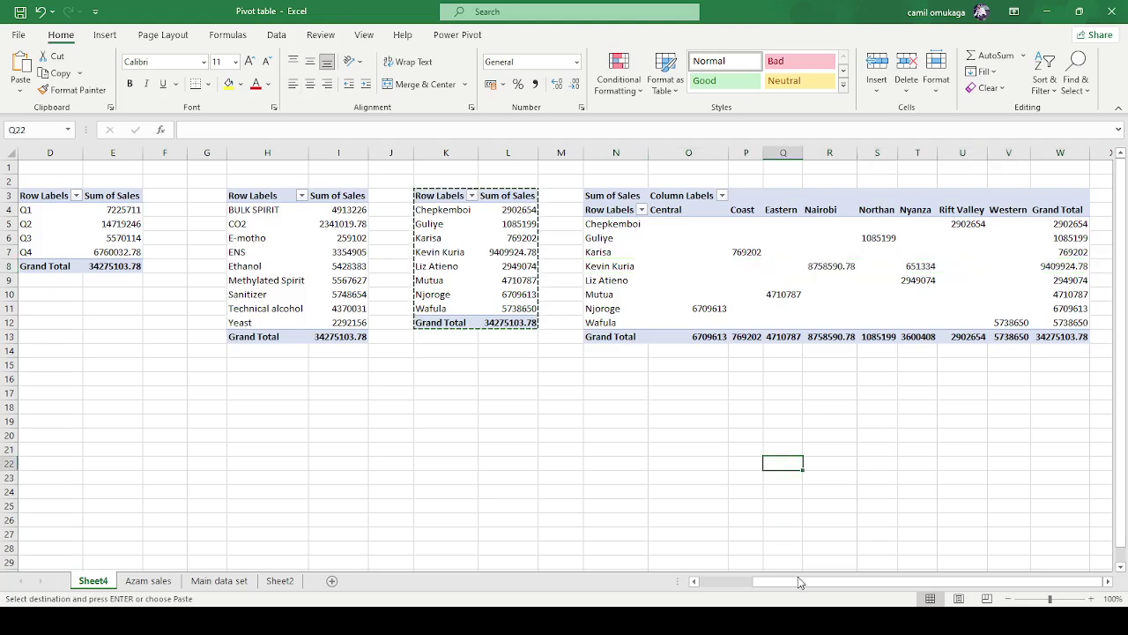
pyautogui.moveTo(800, 581); pyautogui.dragTo(731, 582)
pyautogui.click(499, 463)
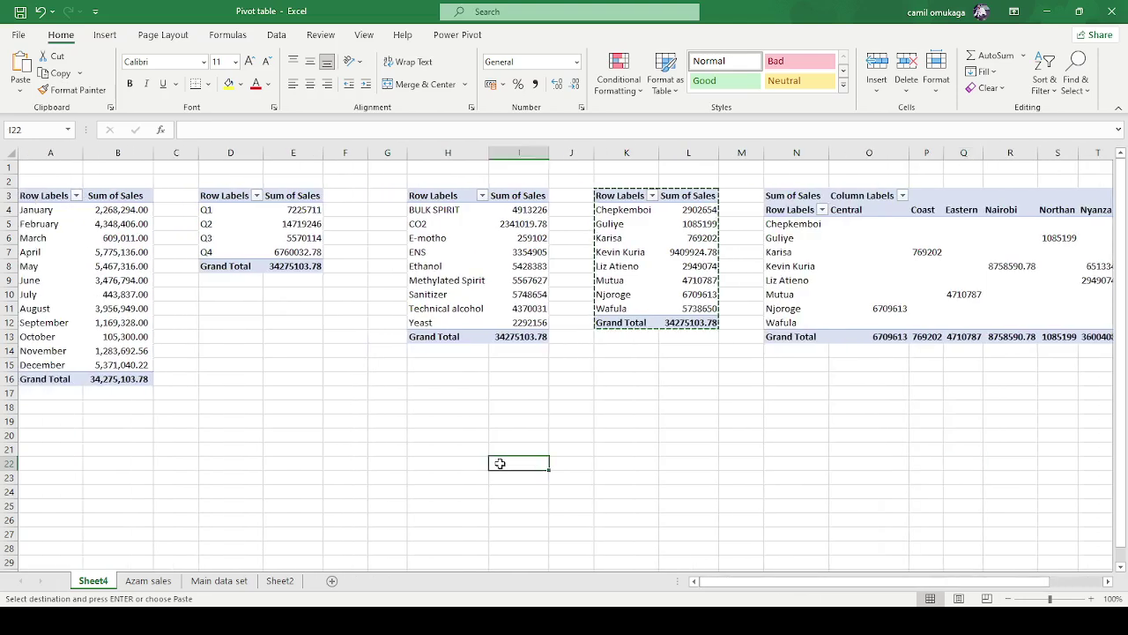
# - Look over the analysis and design tools available for the monthly PivotTable
pyautogui.click(237, 397)
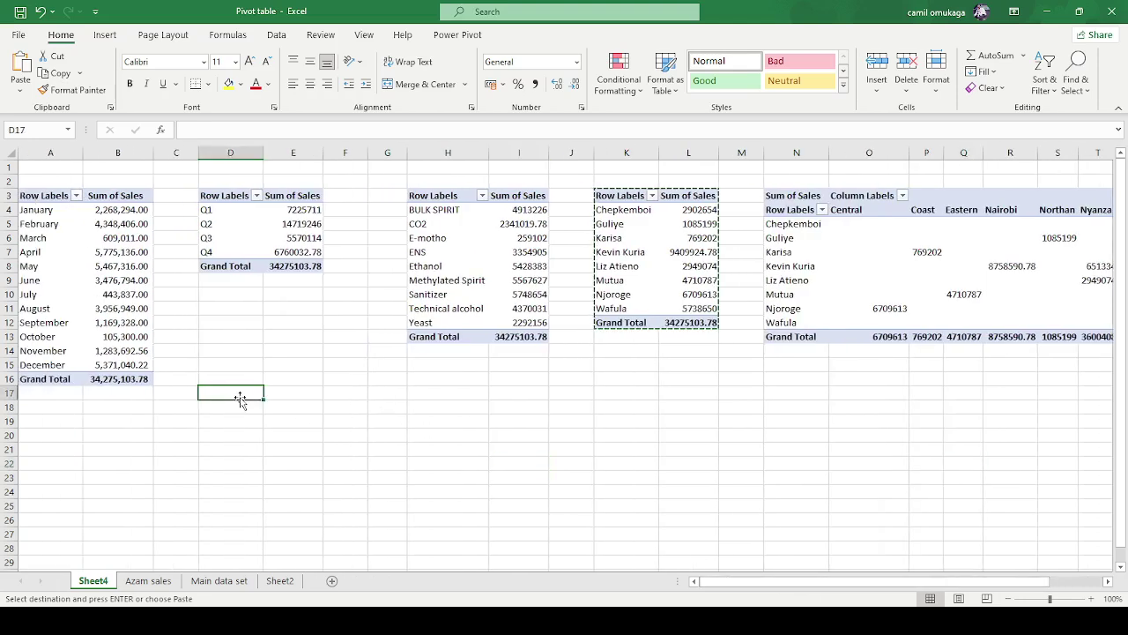
pyautogui.click(87, 256)
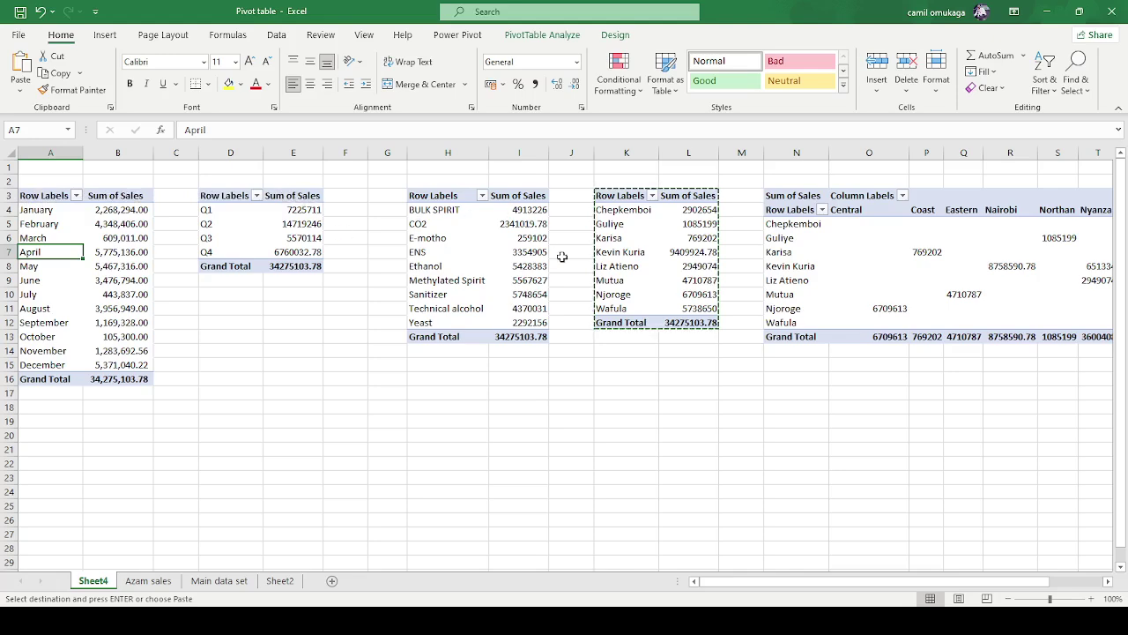
pyautogui.click(57, 217)
pyautogui.click(88, 253)
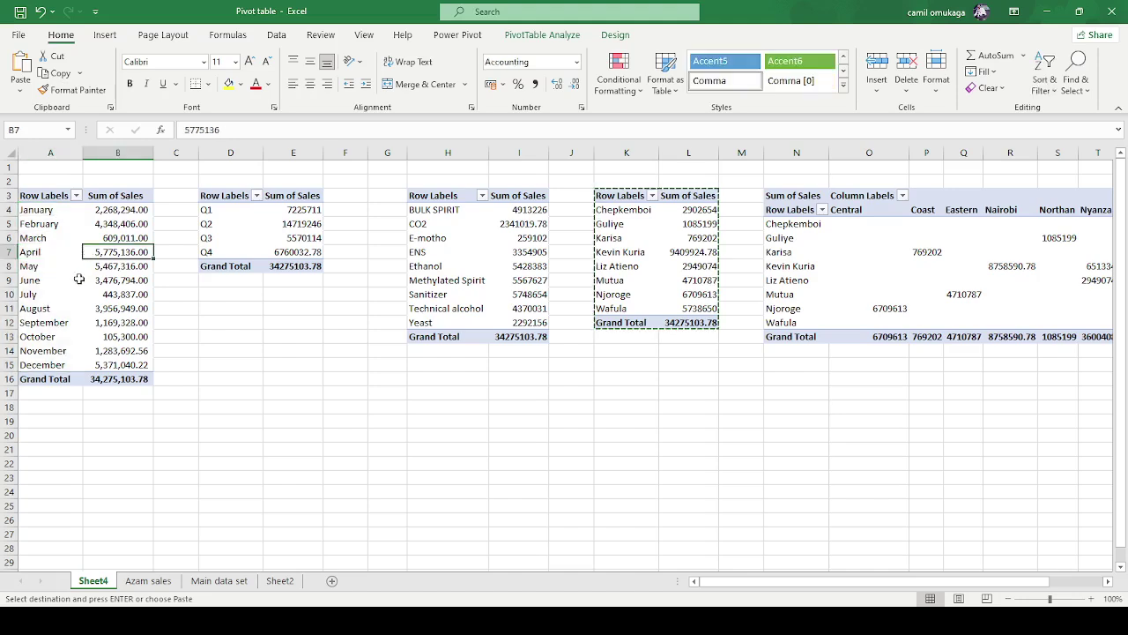
pyautogui.click(78, 266)
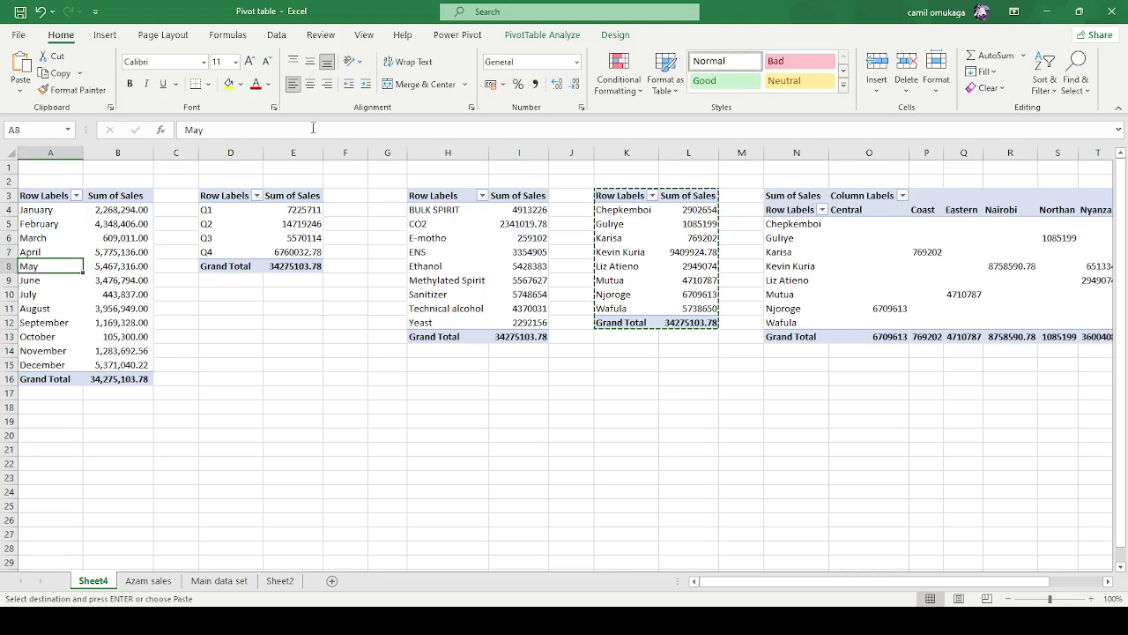
pyautogui.click(78, 283)
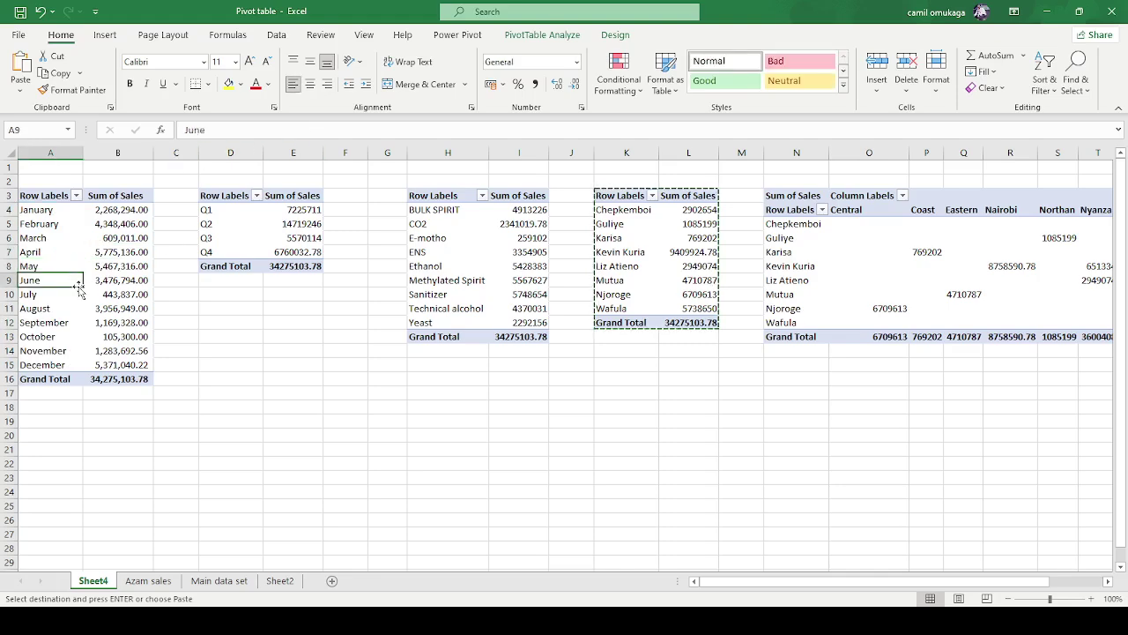
pyautogui.click(536, 37)
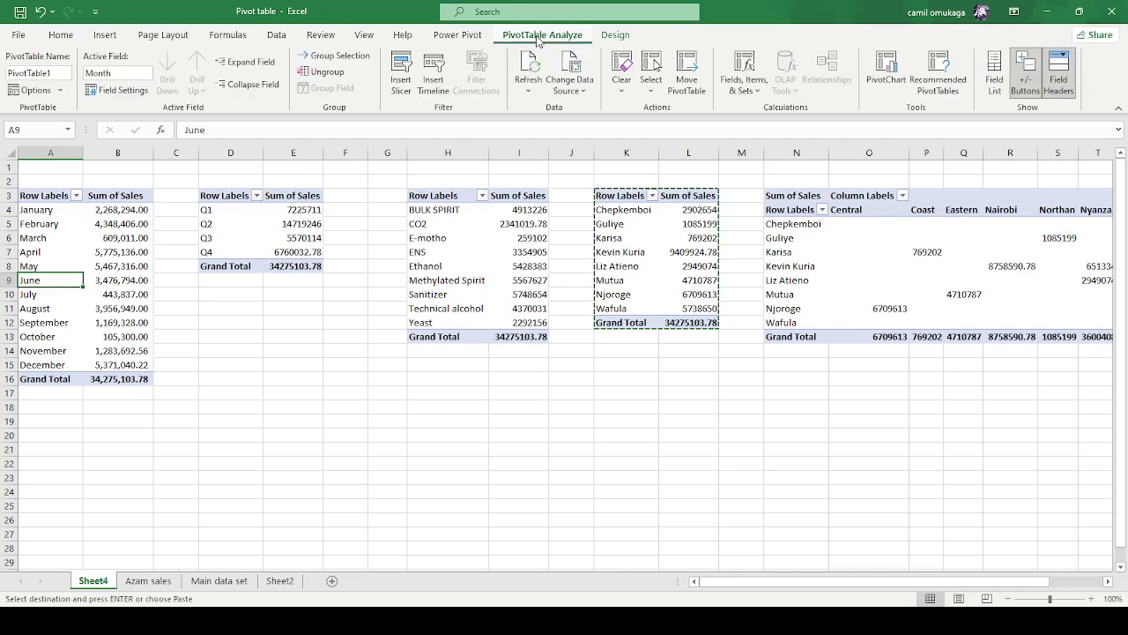
pyautogui.click(615, 37)
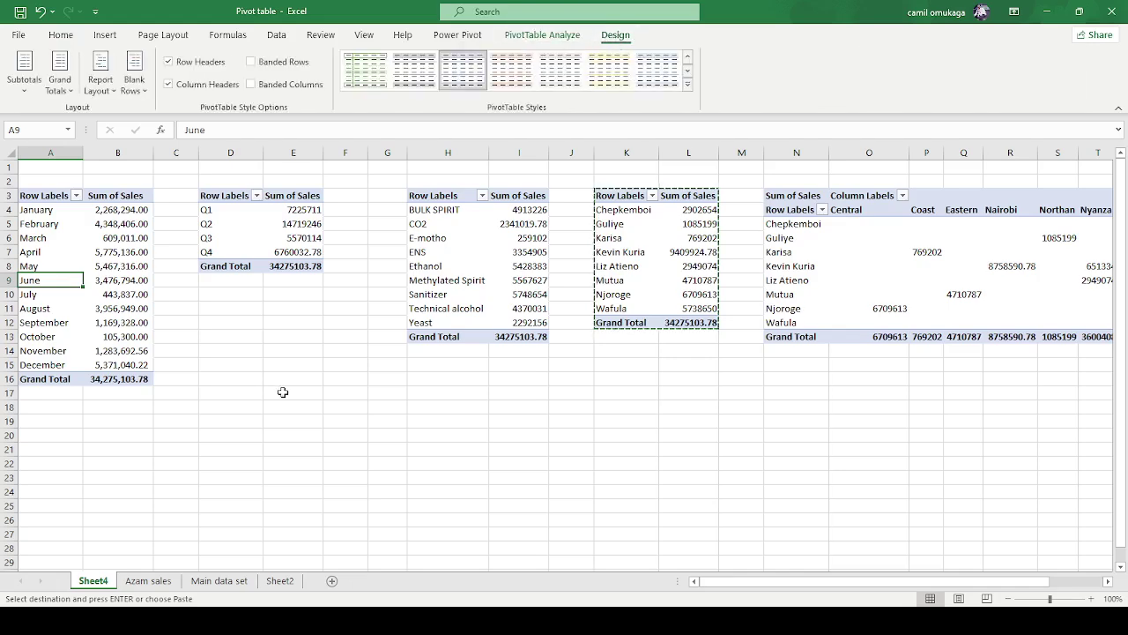
pyautogui.click(231, 379)
# - Change the report layout of the monthly PivotTable so its row header shows the field name Month
pyautogui.click(80, 266)
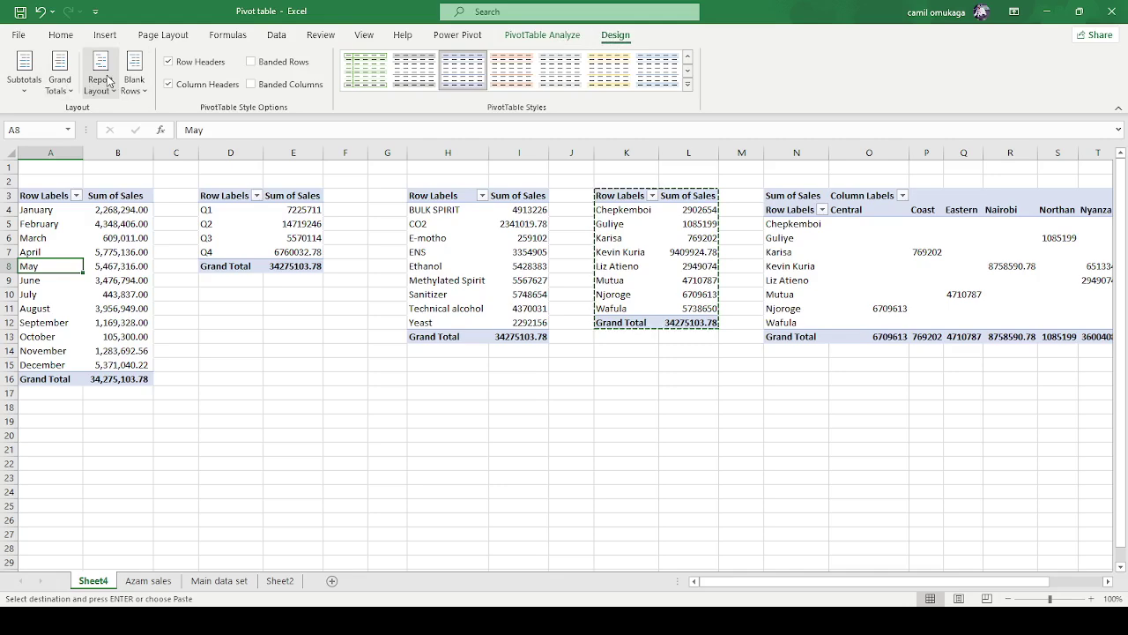
pyautogui.click(24, 93)
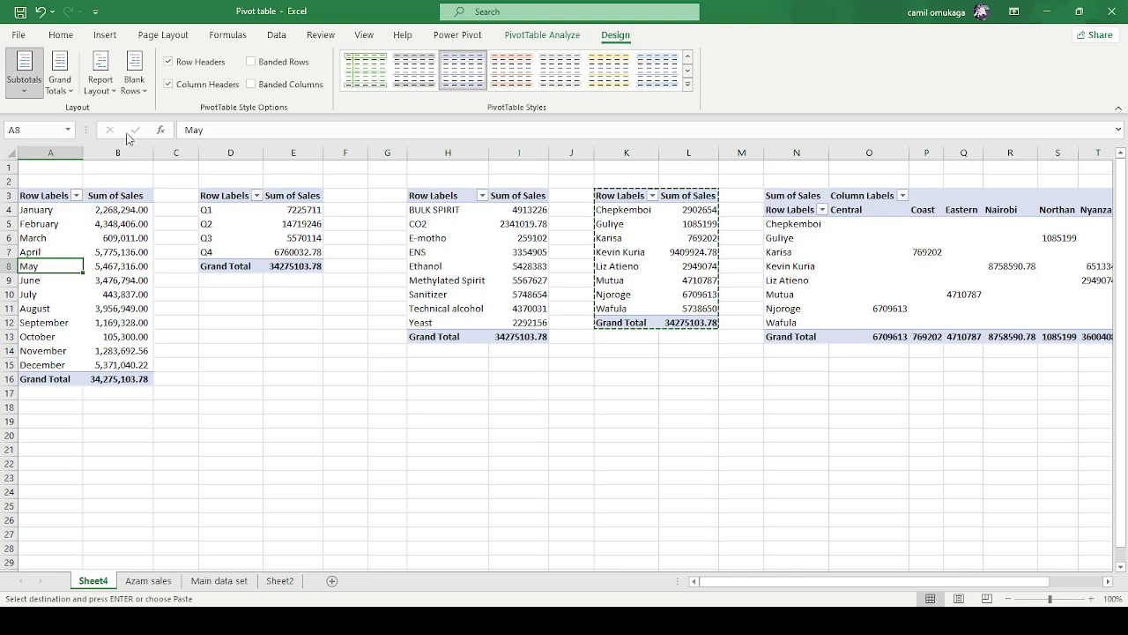
pyautogui.click(72, 92)
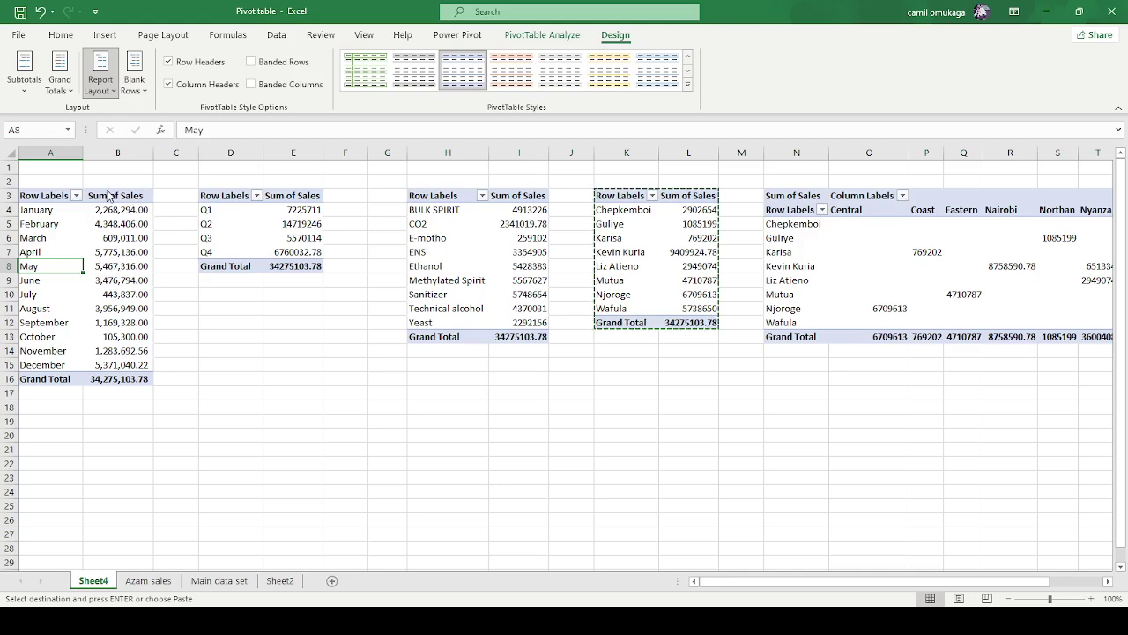
pyautogui.hotkey('ctrl', 'z')
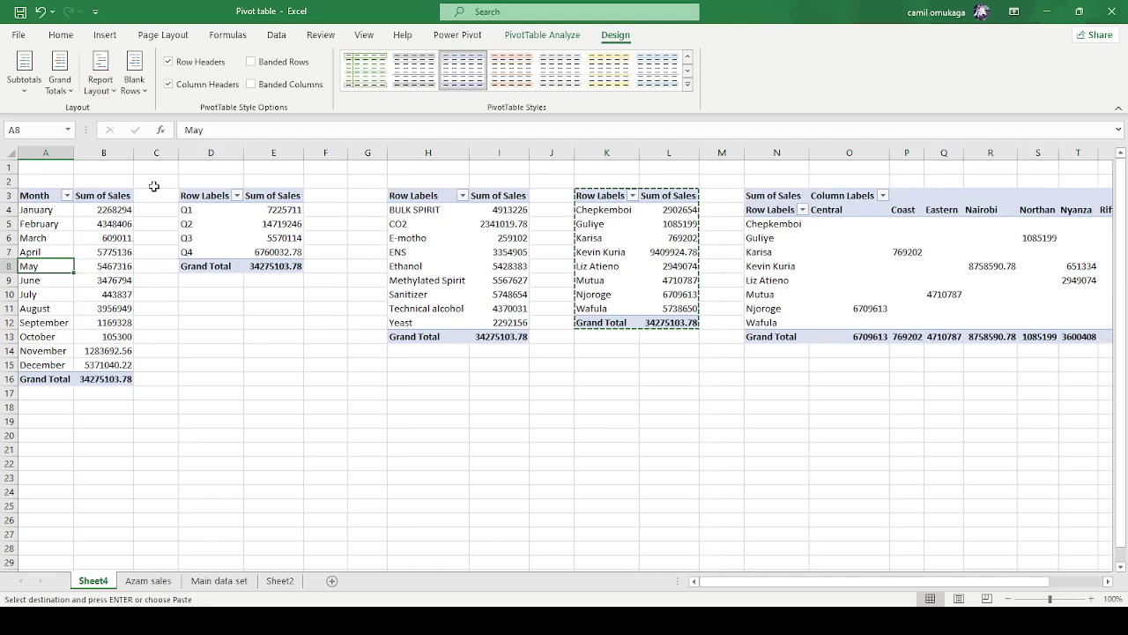
pyautogui.click(275, 404)
pyautogui.click(68, 261)
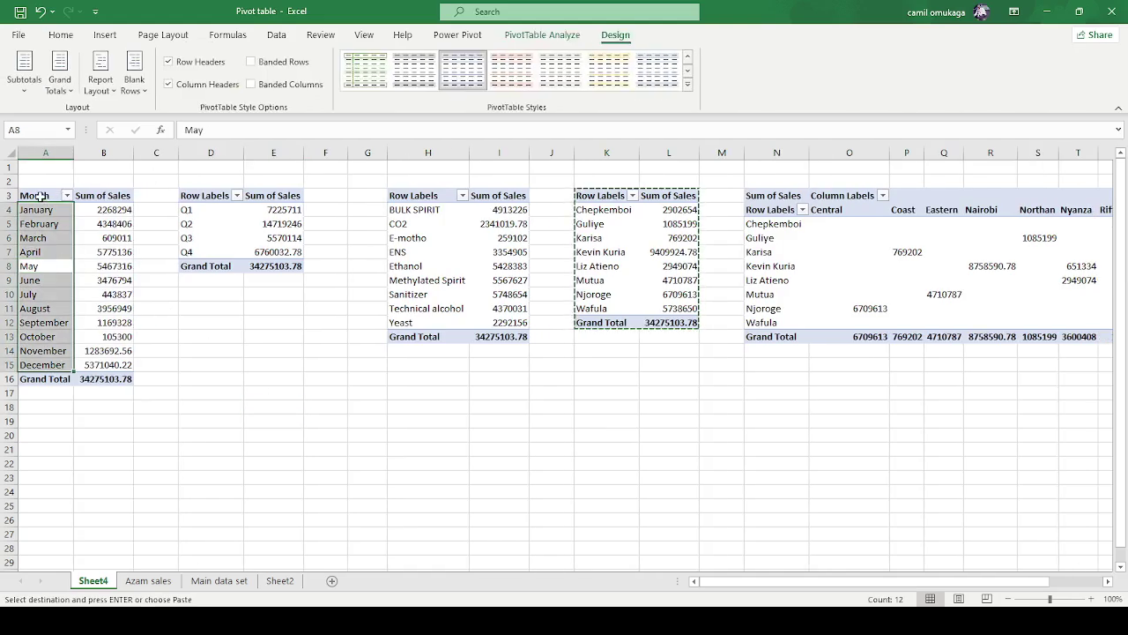
pyautogui.hotkey('shift', 'Return')
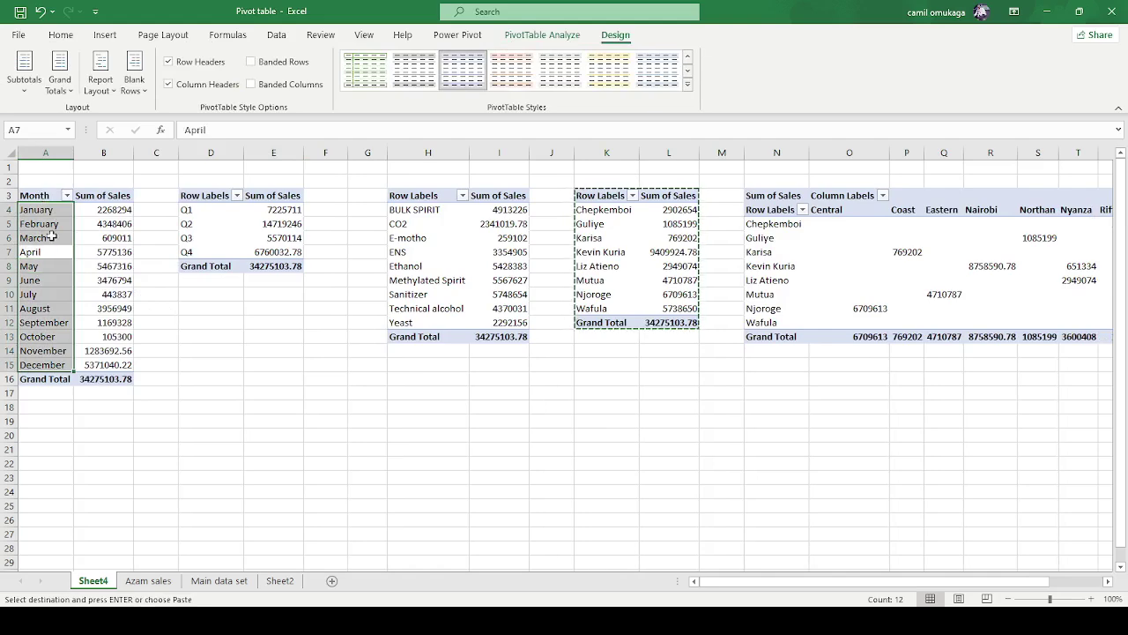
pyautogui.click(94, 253)
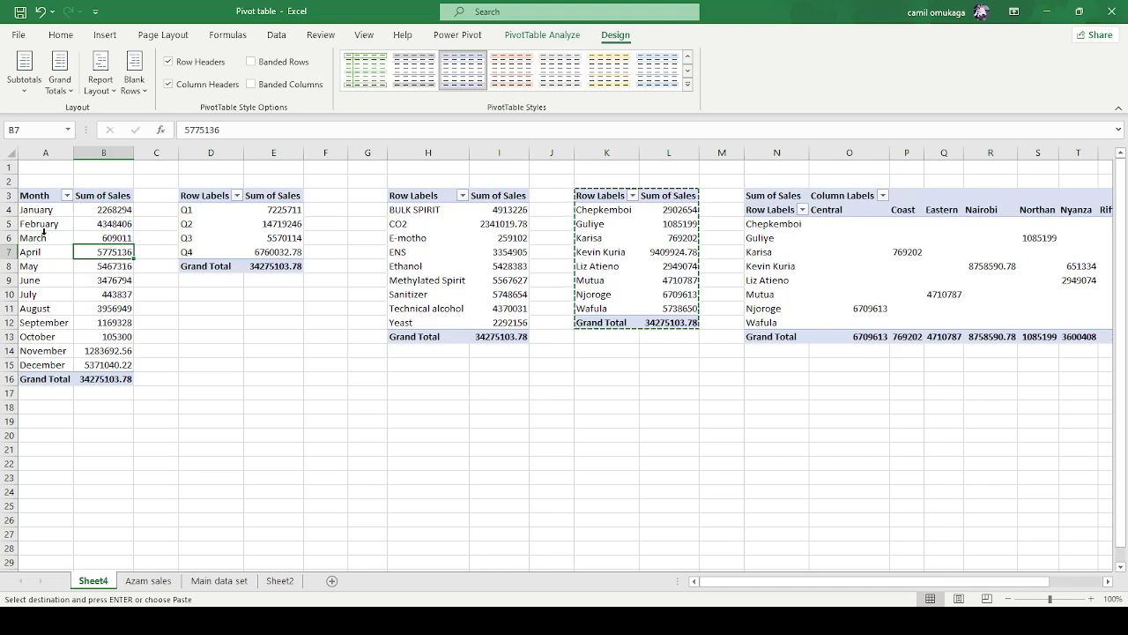
# - Change the report layout of the quarterly and product PivotTables so their row headers show the field names Quarter and Product2
pyautogui.click(236, 226)
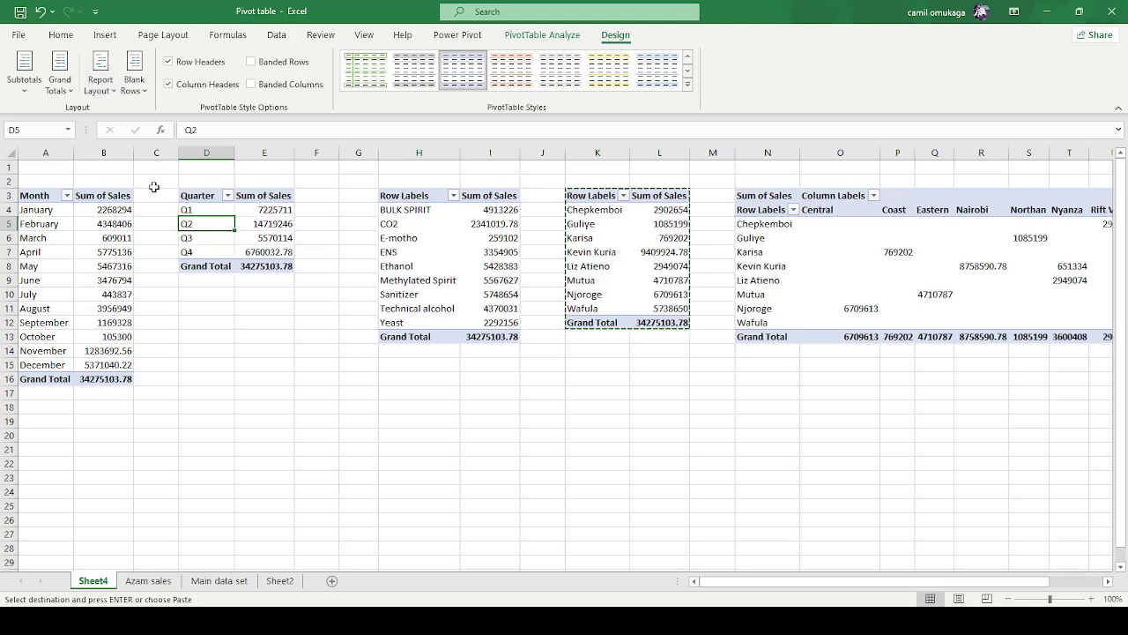
pyautogui.click(282, 358)
pyautogui.click(414, 251)
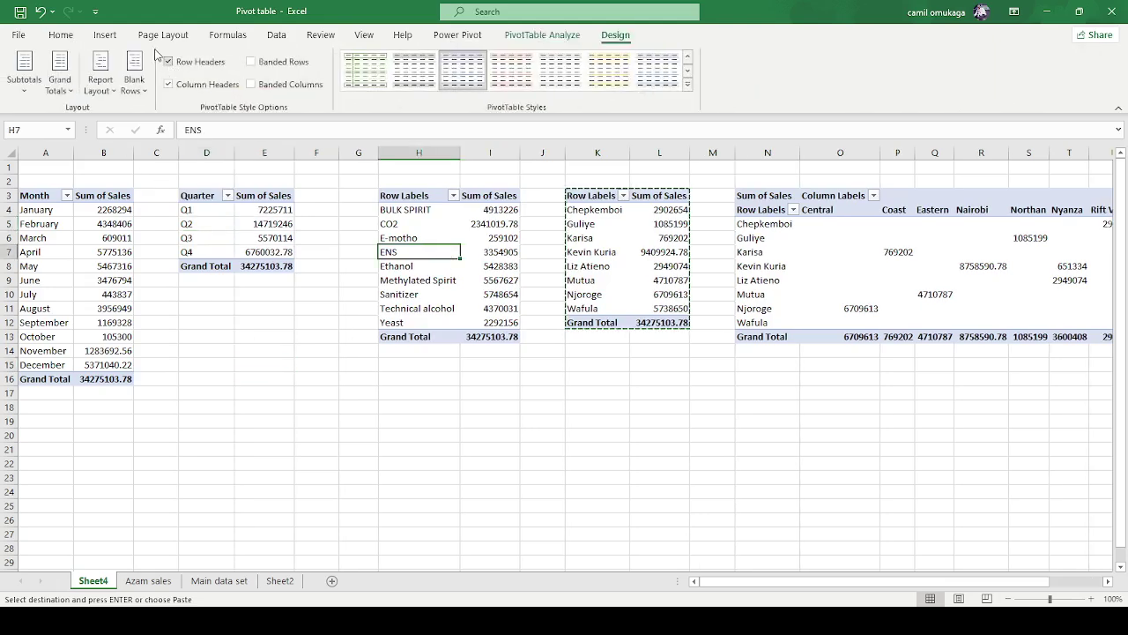
pyautogui.click(171, 195)
# - Change the report layout of the PivotTable at K3 so its row header shows the field name Salesperson
pyautogui.click(640, 266)
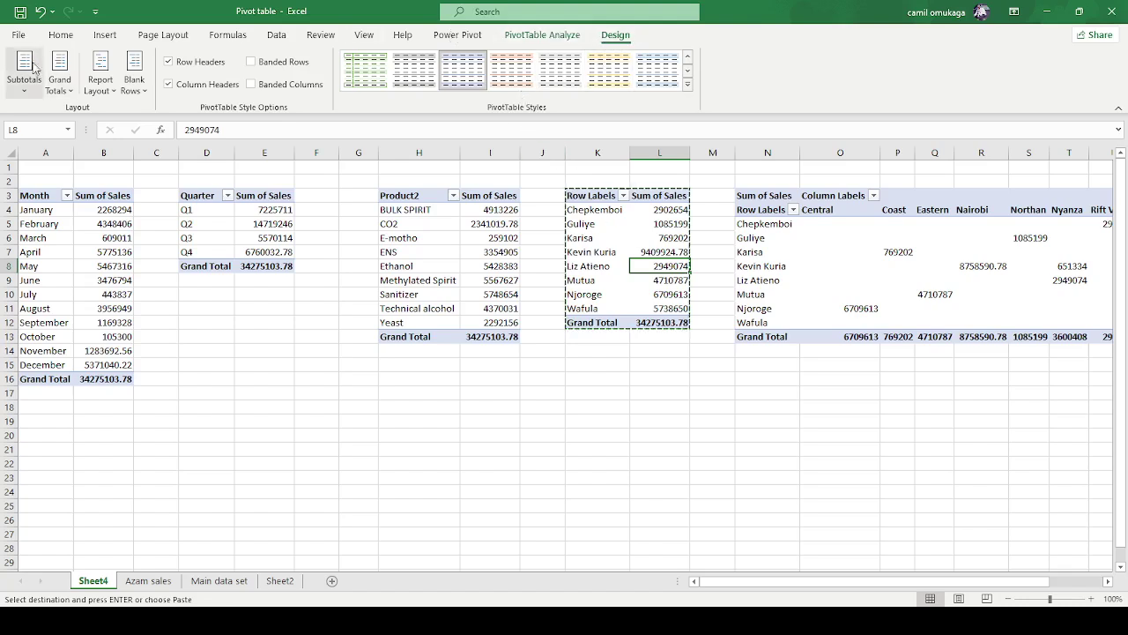
pyautogui.click(92, 82)
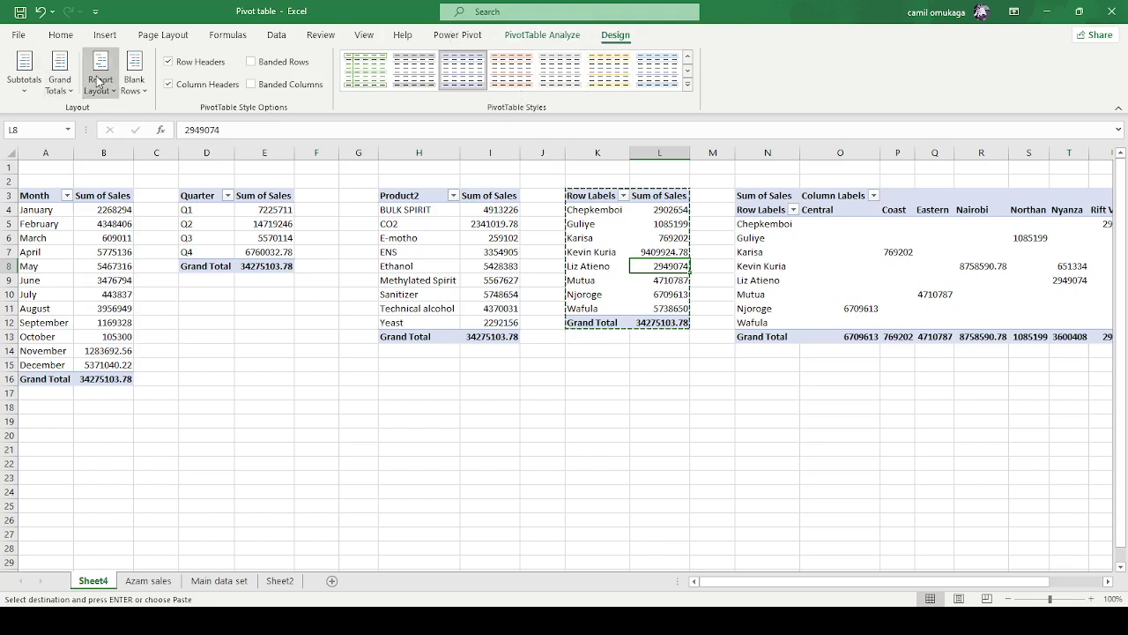
pyautogui.click(160, 189)
# - Change the report layout of the PivotTable at N3 so its headers show the field names Salesperson and Region
pyautogui.click(793, 238)
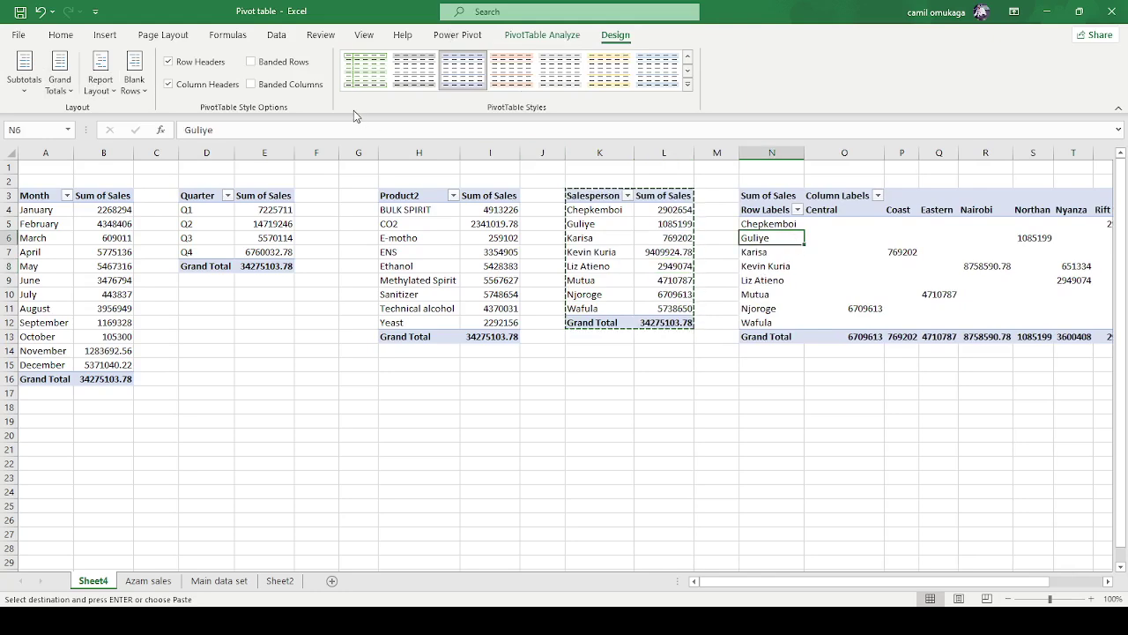
pyautogui.click(98, 80)
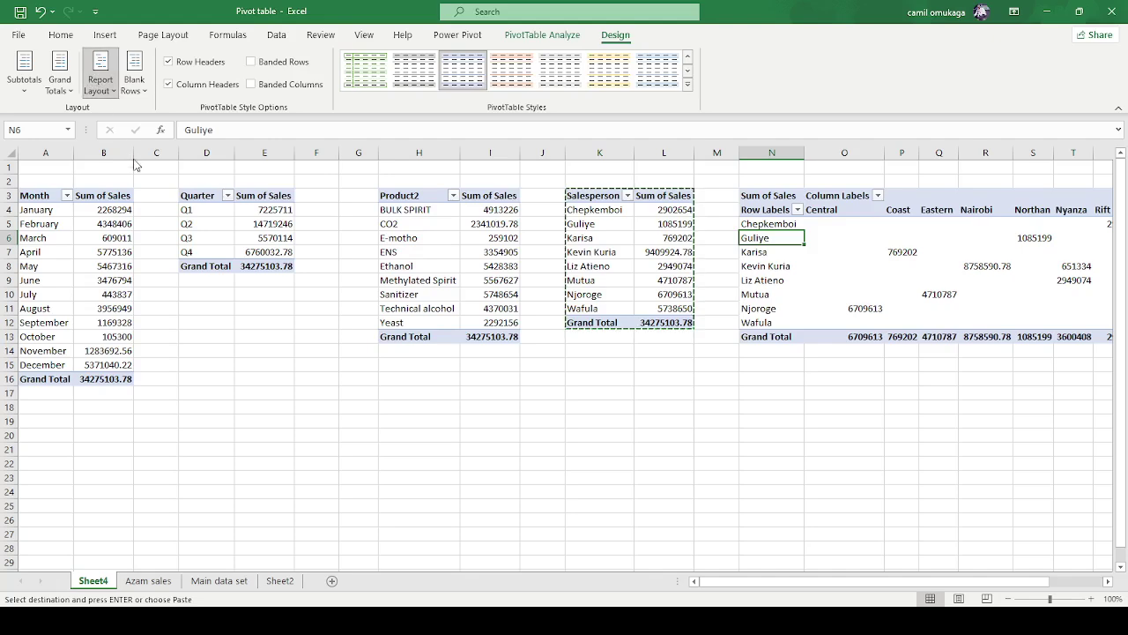
pyautogui.click(156, 194)
pyautogui.click(621, 464)
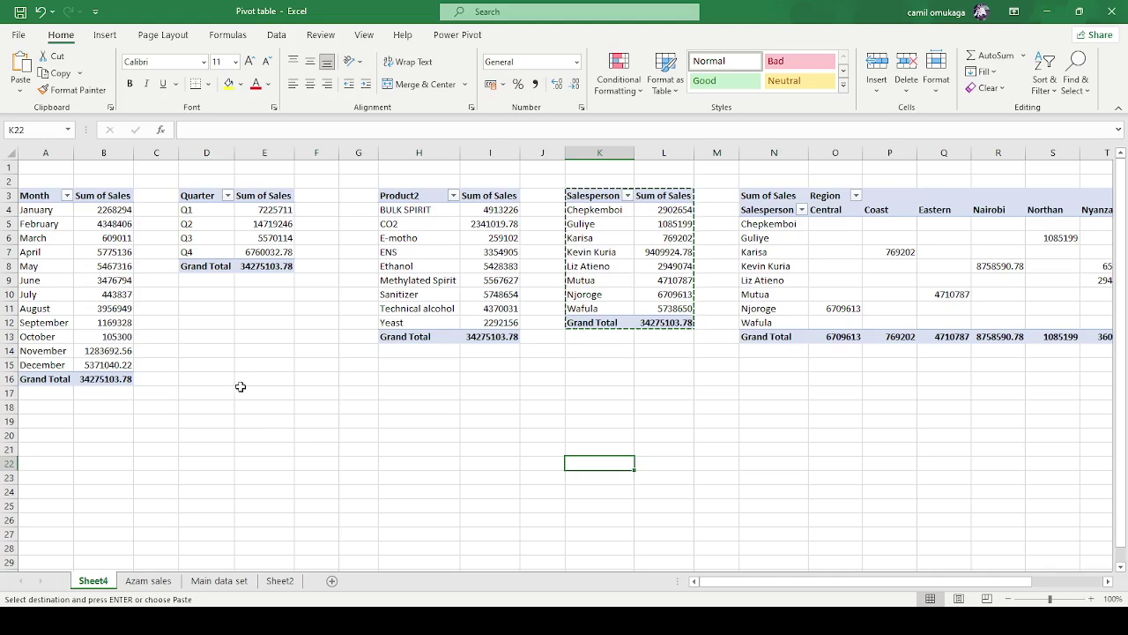
# - Rename the monthly PivotTable as Monthly_sales
pyautogui.click(50, 238)
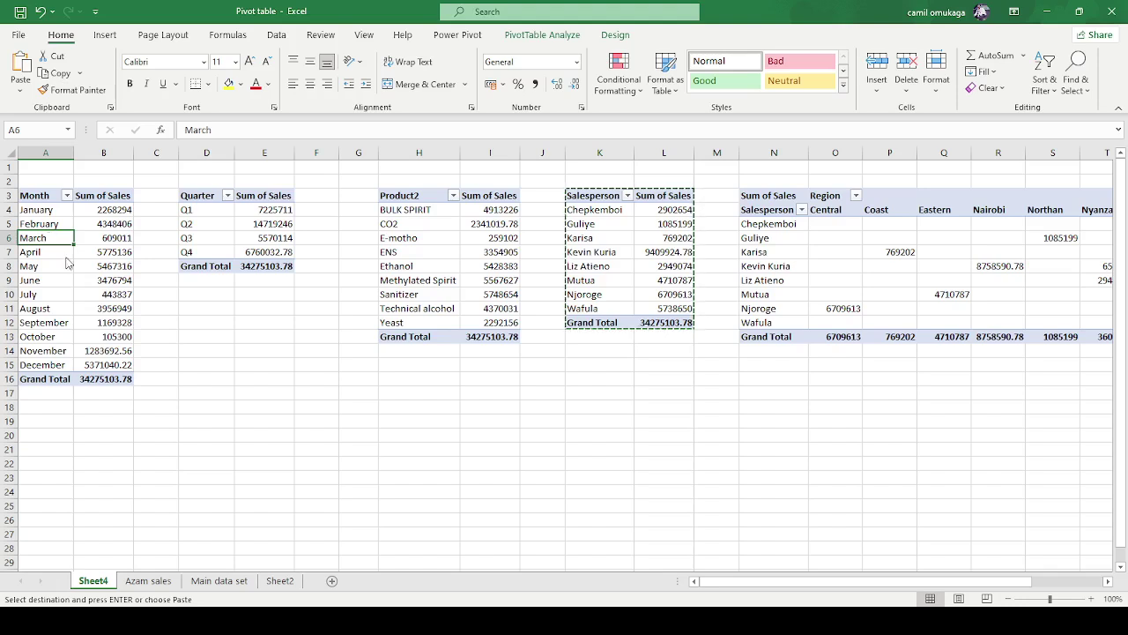
pyautogui.click(269, 435)
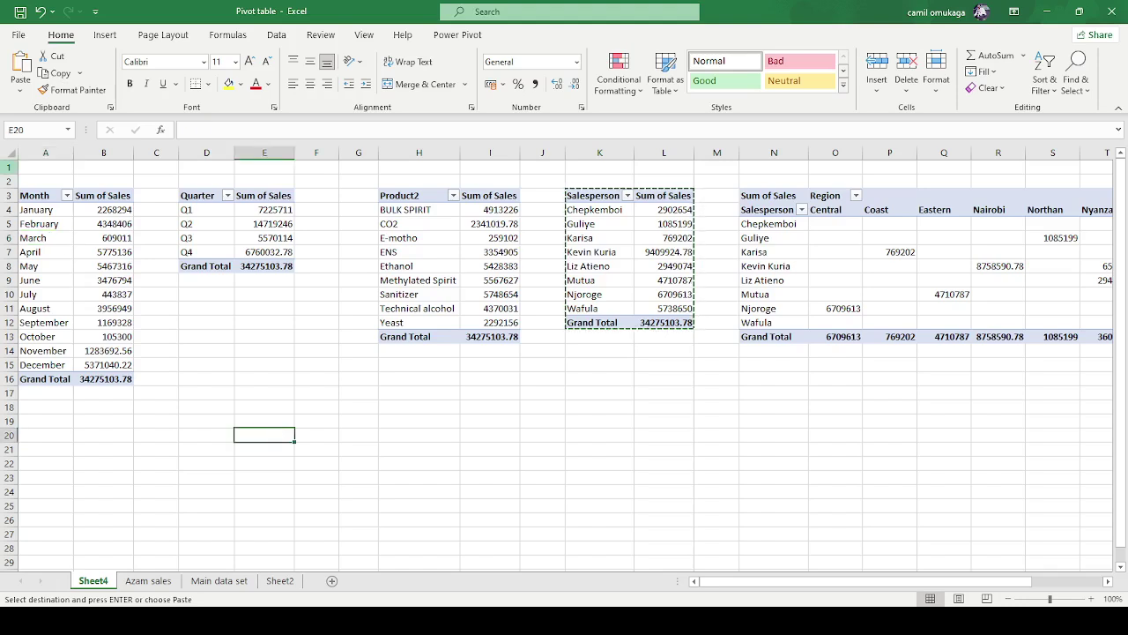
pyautogui.click(34, 204)
pyautogui.click(76, 266)
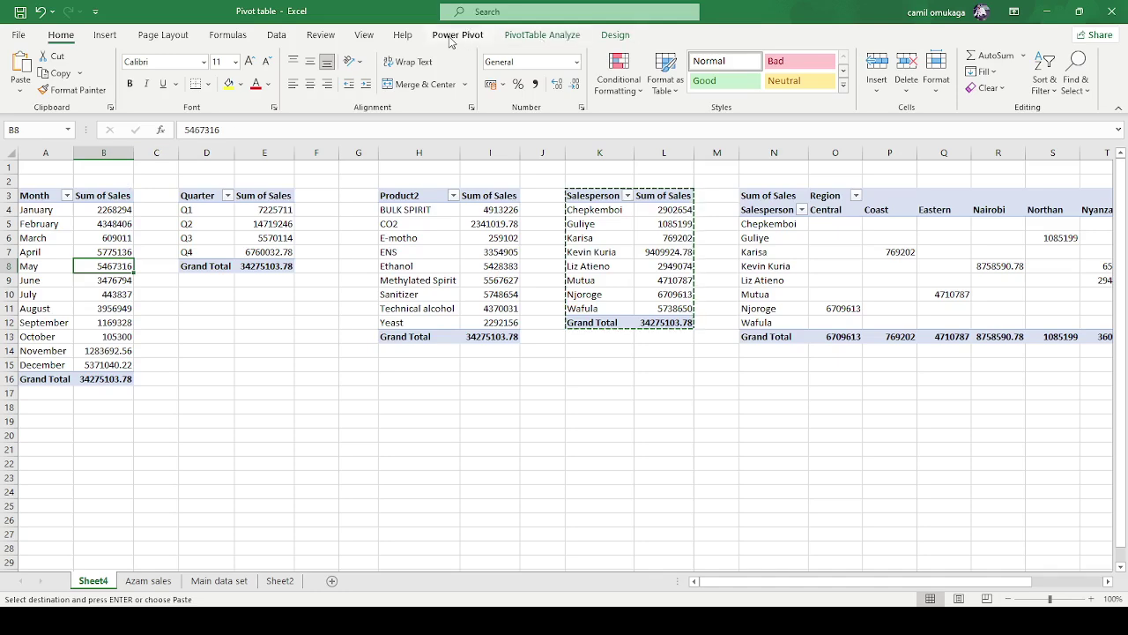
pyautogui.click(551, 37)
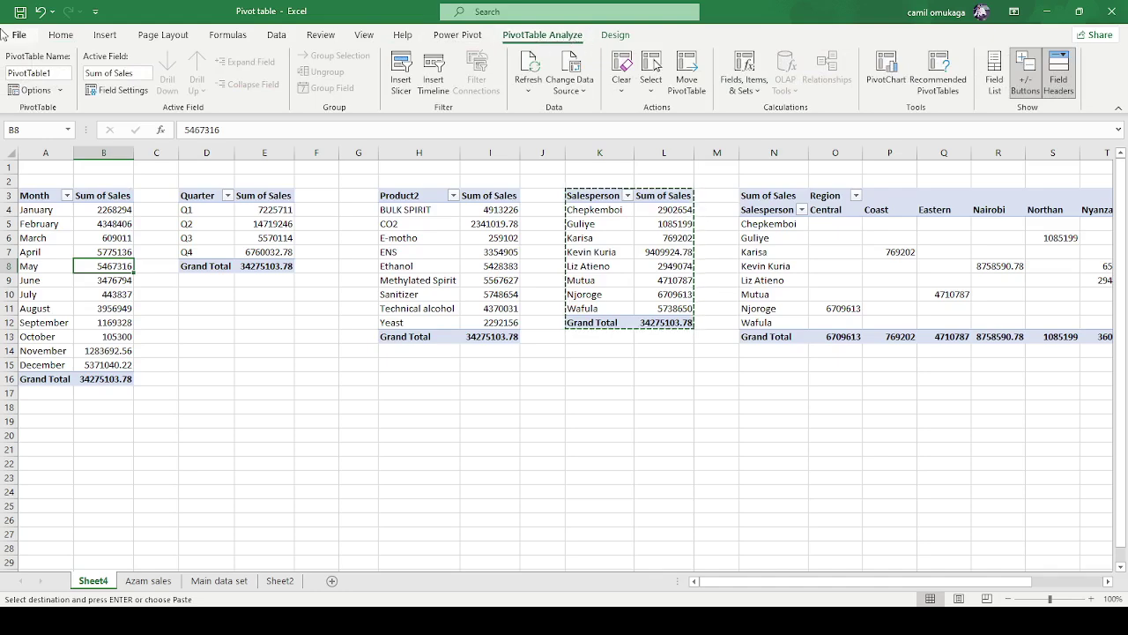
pyautogui.click(56, 74)
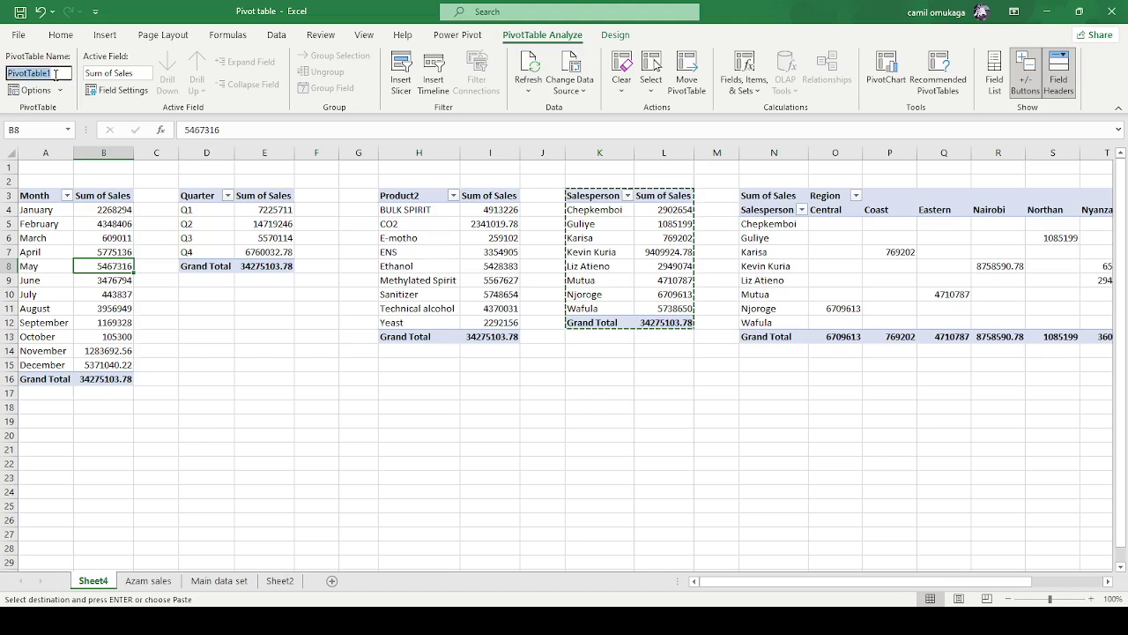
pyautogui.write('Monthly')
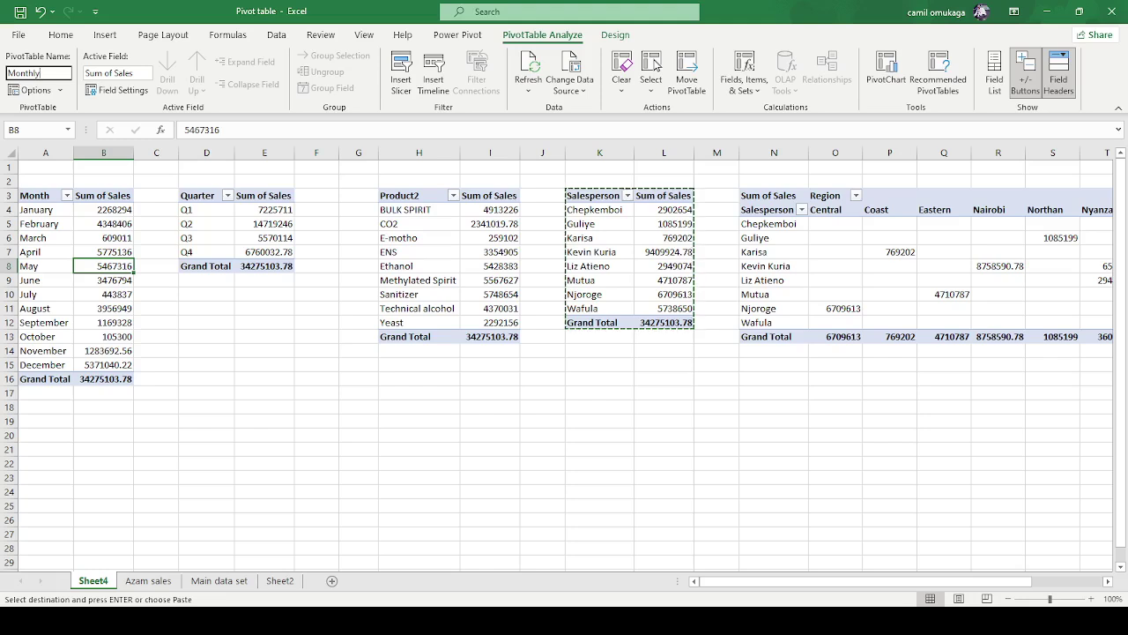
pyautogui.write('_sales')
pyautogui.press('Return')
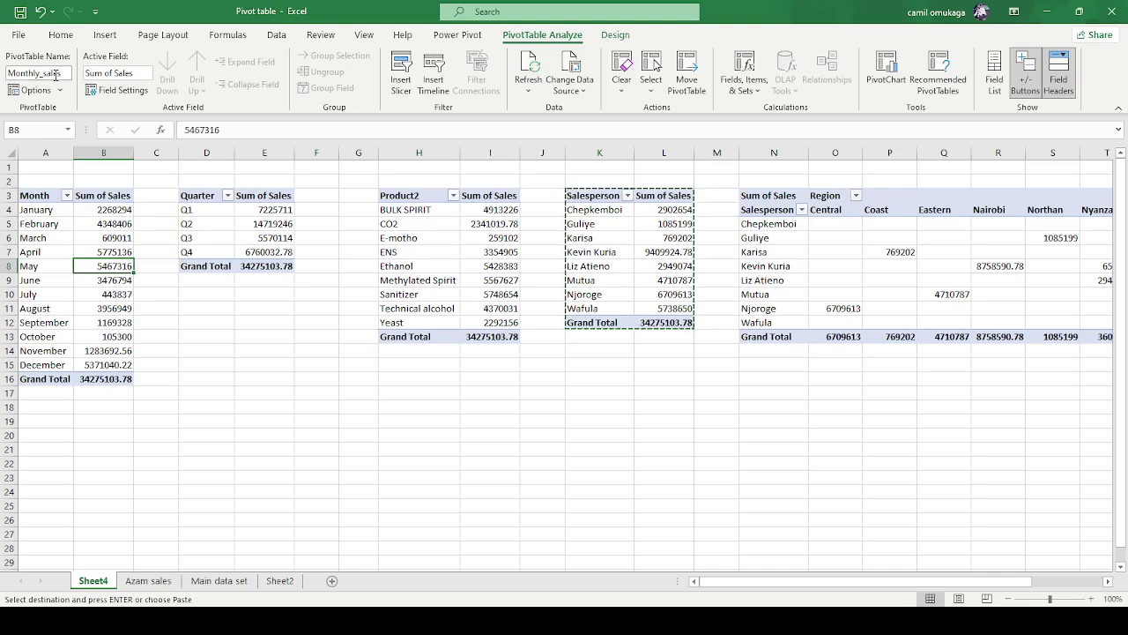
# - Rename the quarterly PivotTable as Quarterly_sales
pyautogui.click(174, 515)
pyautogui.click(101, 265)
pyautogui.click(257, 223)
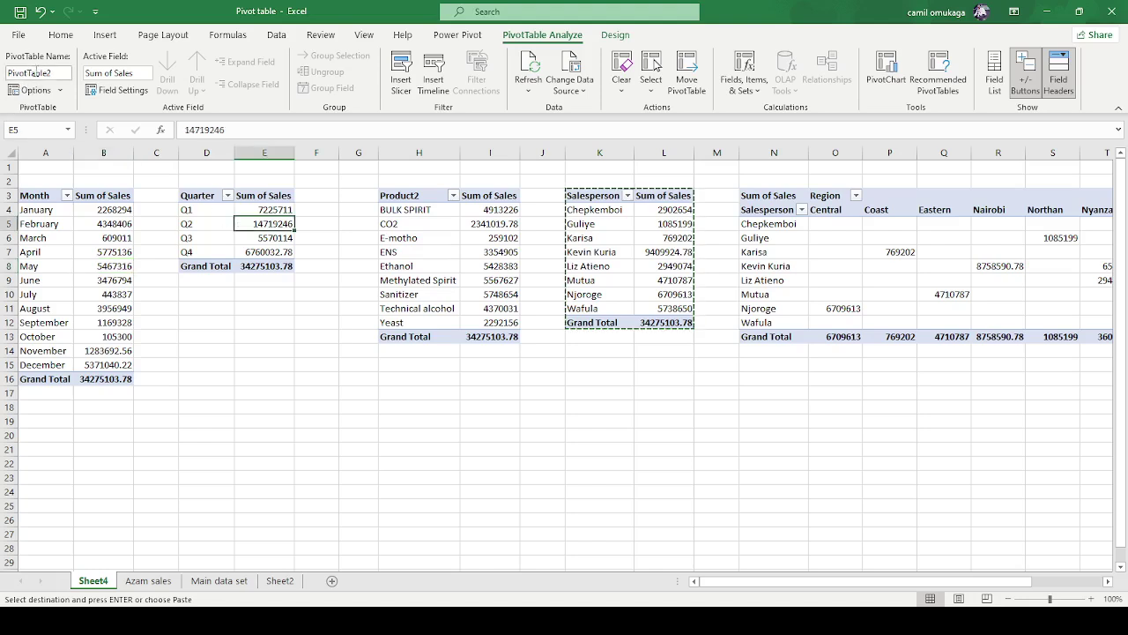
pyautogui.click(70, 74)
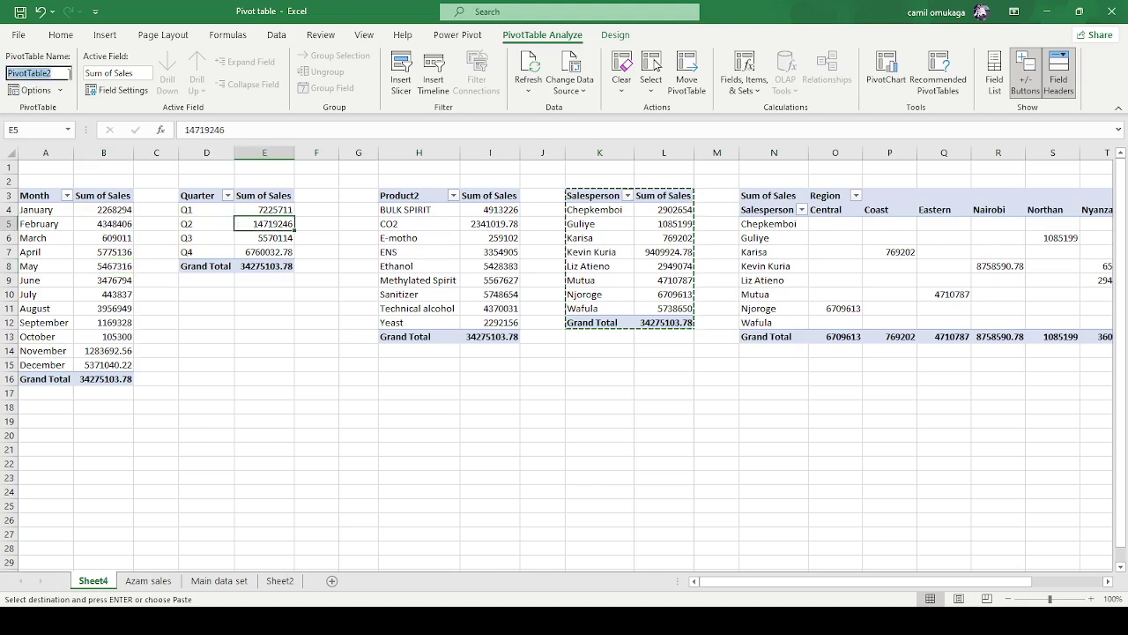
pyautogui.write('Quarterly_sales')
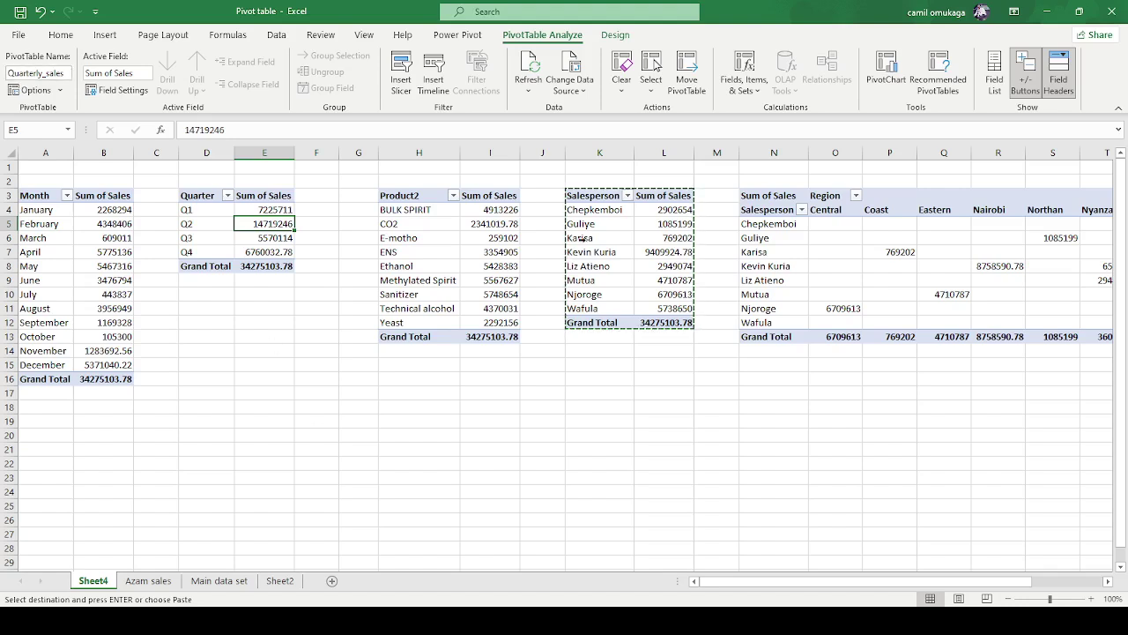
# - Rename the product PivotTable as Product_sales
pyautogui.click(438, 238)
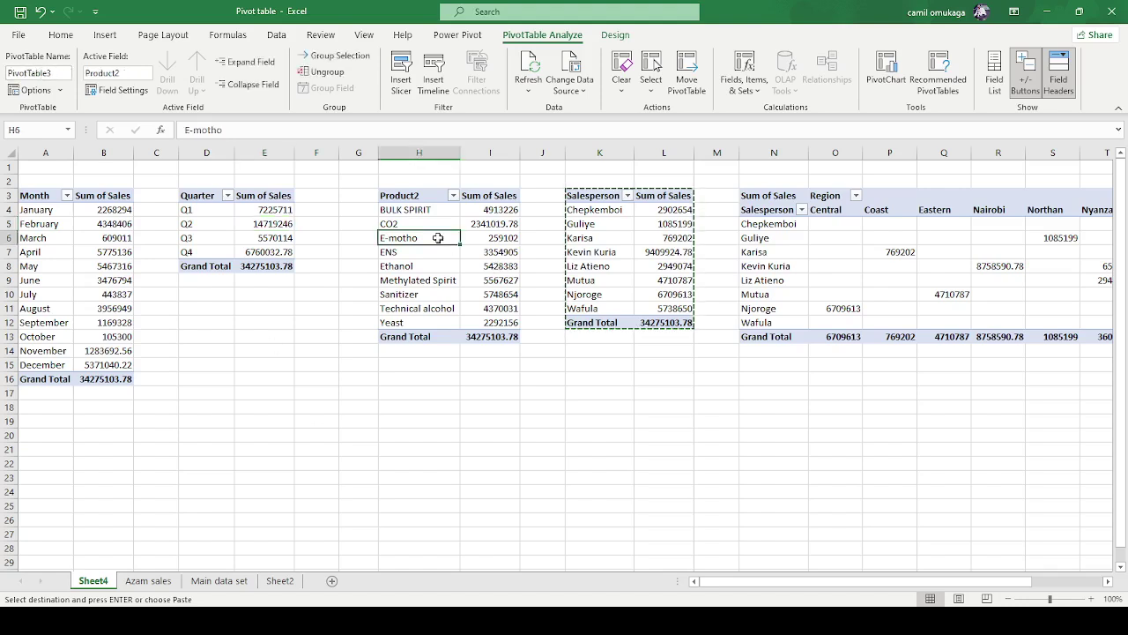
pyautogui.click(55, 72)
pyautogui.write('Product_sa')
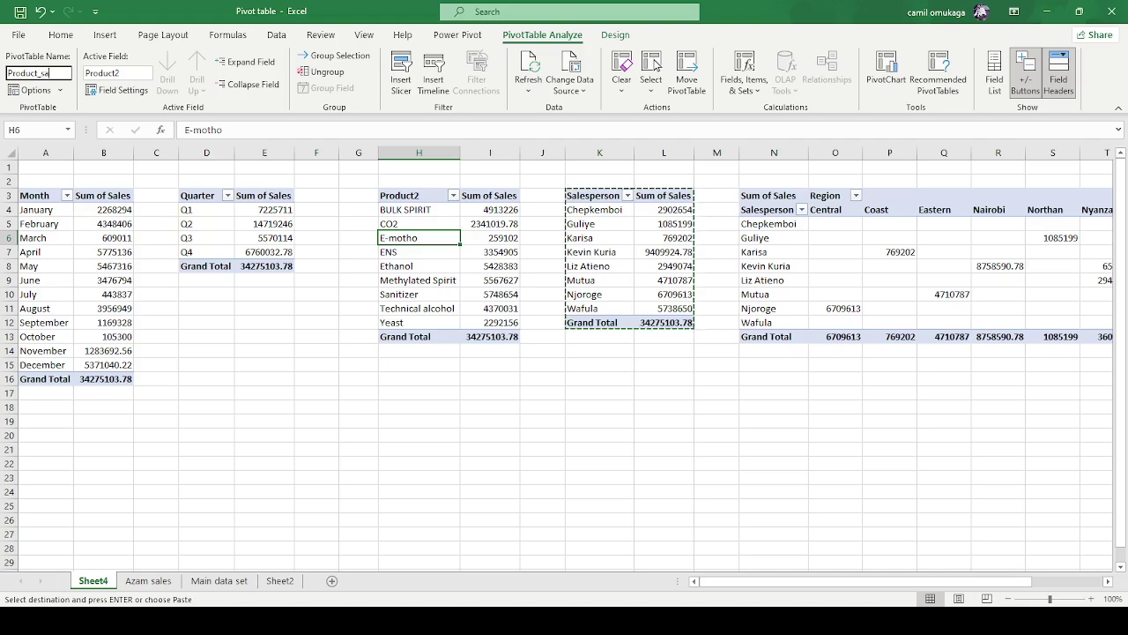
pyautogui.press('Return')
pyautogui.click(64, 71)
pyautogui.click(66, 72)
pyautogui.press('Return')
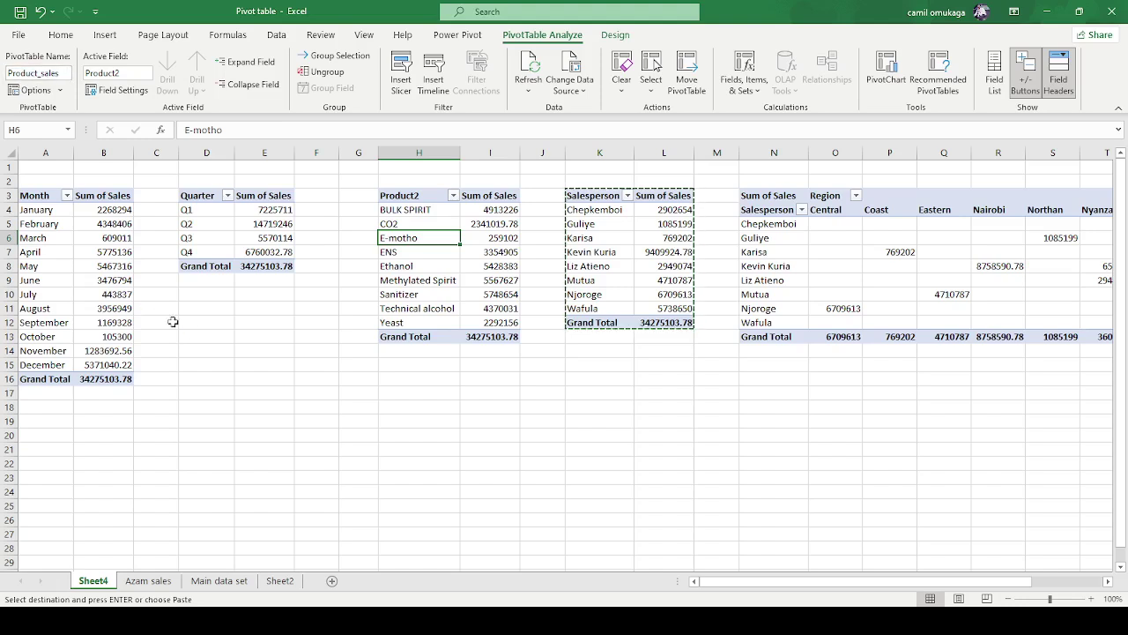
# - Rename the salesperson PivotTable at K3 as SalesRep
pyautogui.click(212, 335)
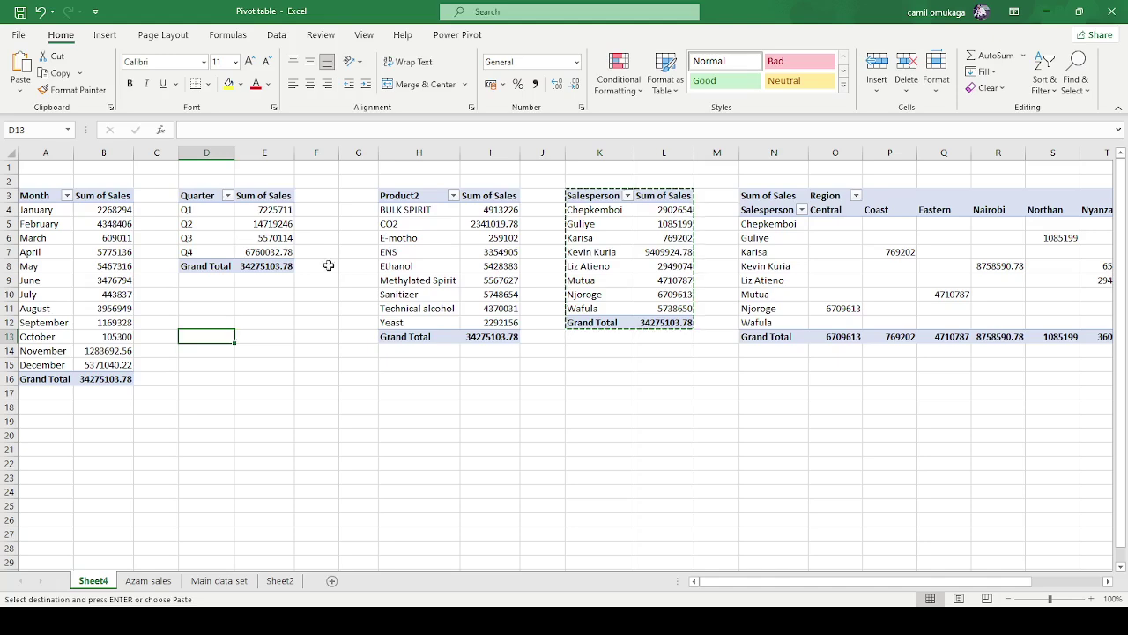
pyautogui.click(399, 255)
pyautogui.click(626, 246)
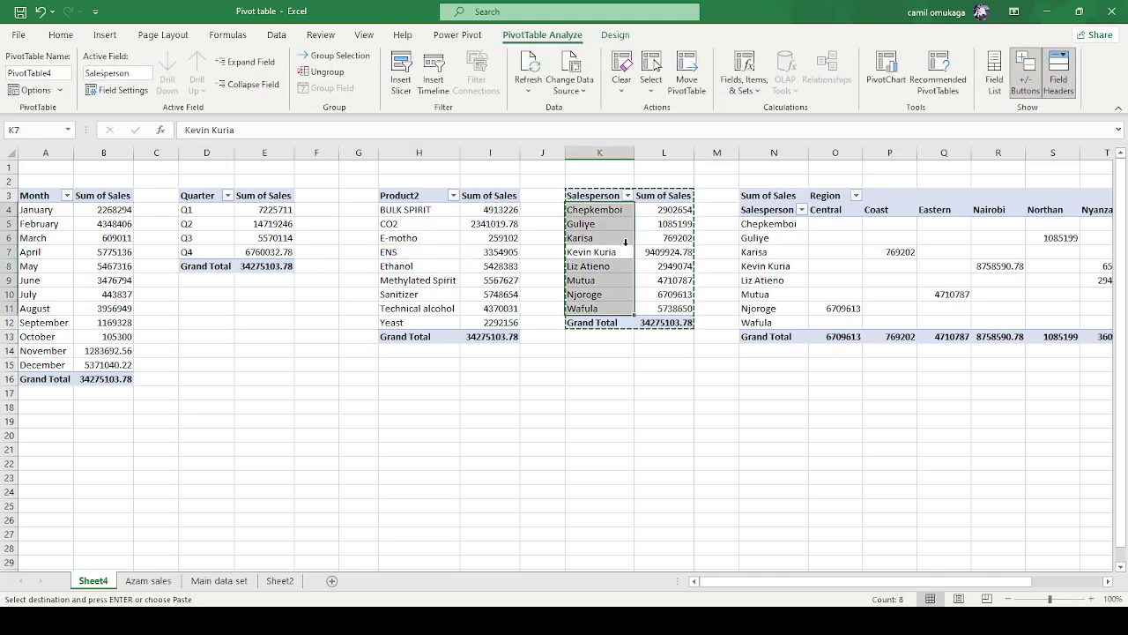
pyautogui.click(647, 233)
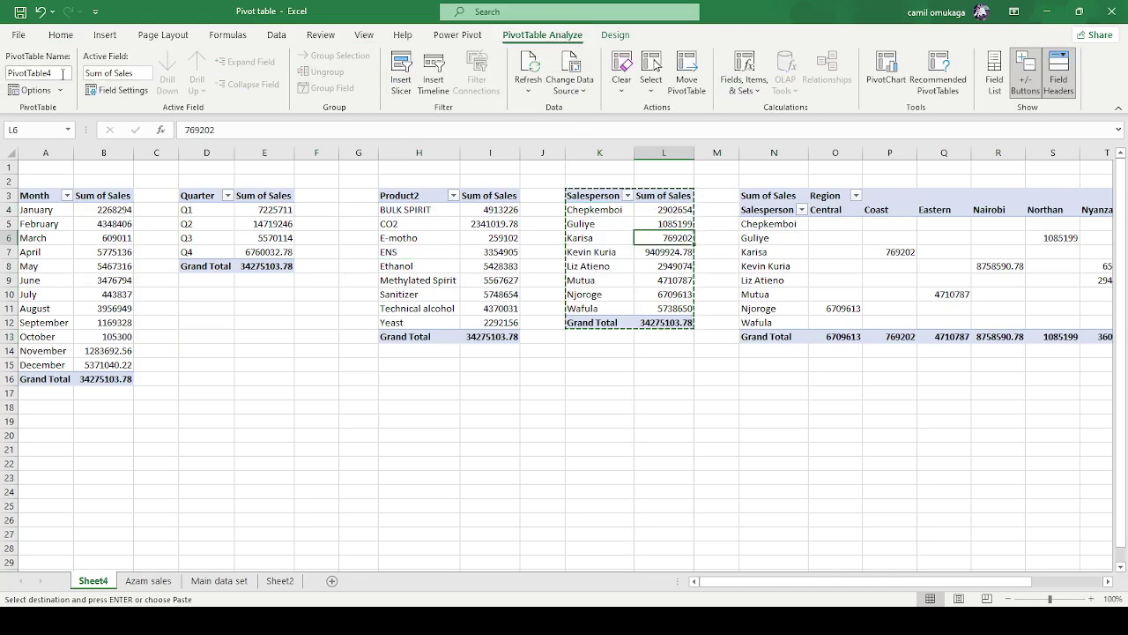
pyautogui.click(61, 73)
pyautogui.write('SalesRep')
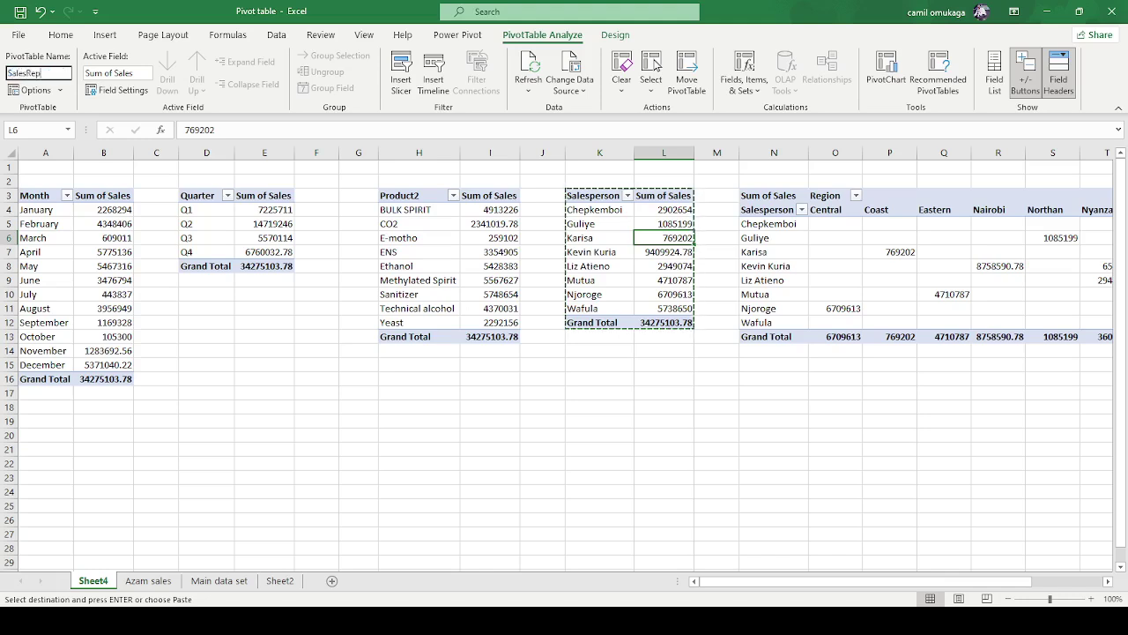
pyautogui.press('Return')
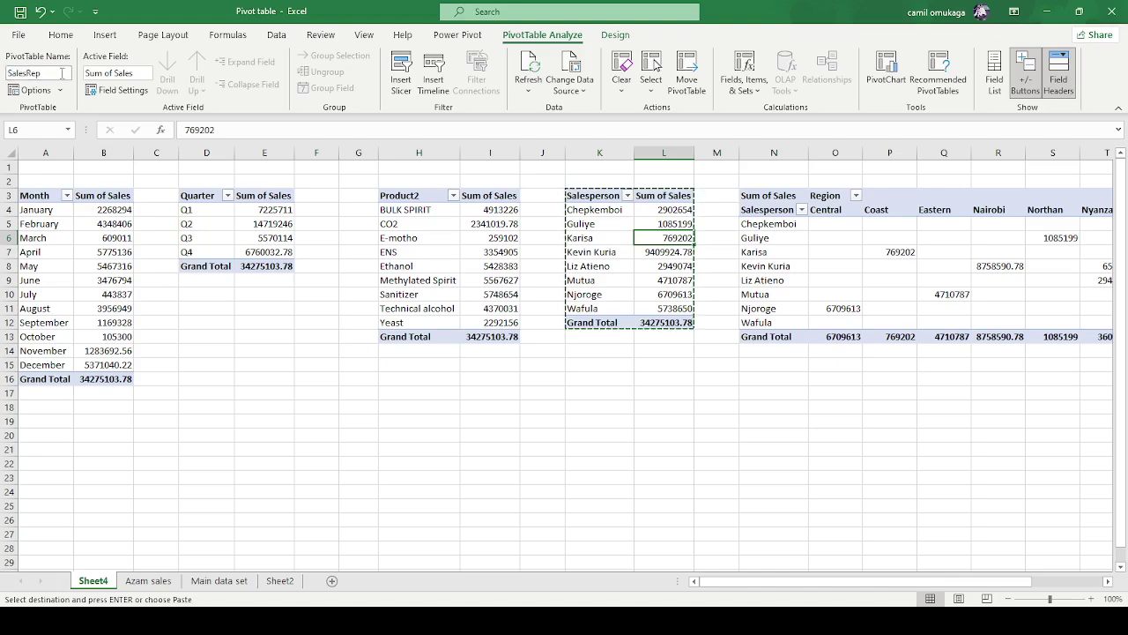
pyautogui.click(217, 431)
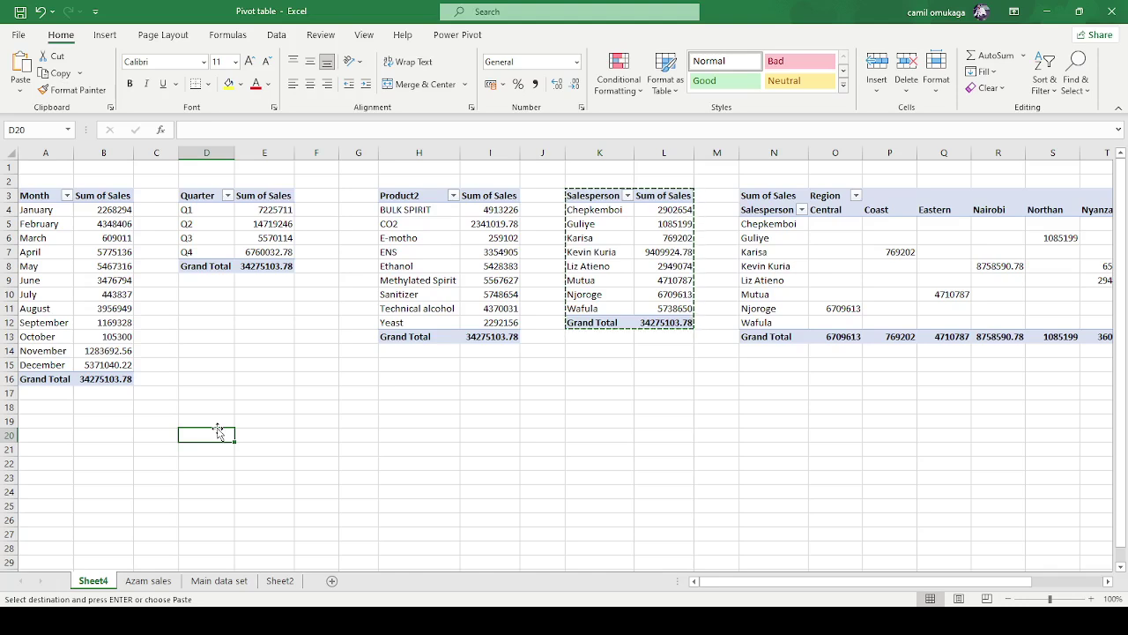
# - Apply a PivotTable style with a dark green header to the monthly table and a light yellow style to the quarterly table
pyautogui.click(53, 284)
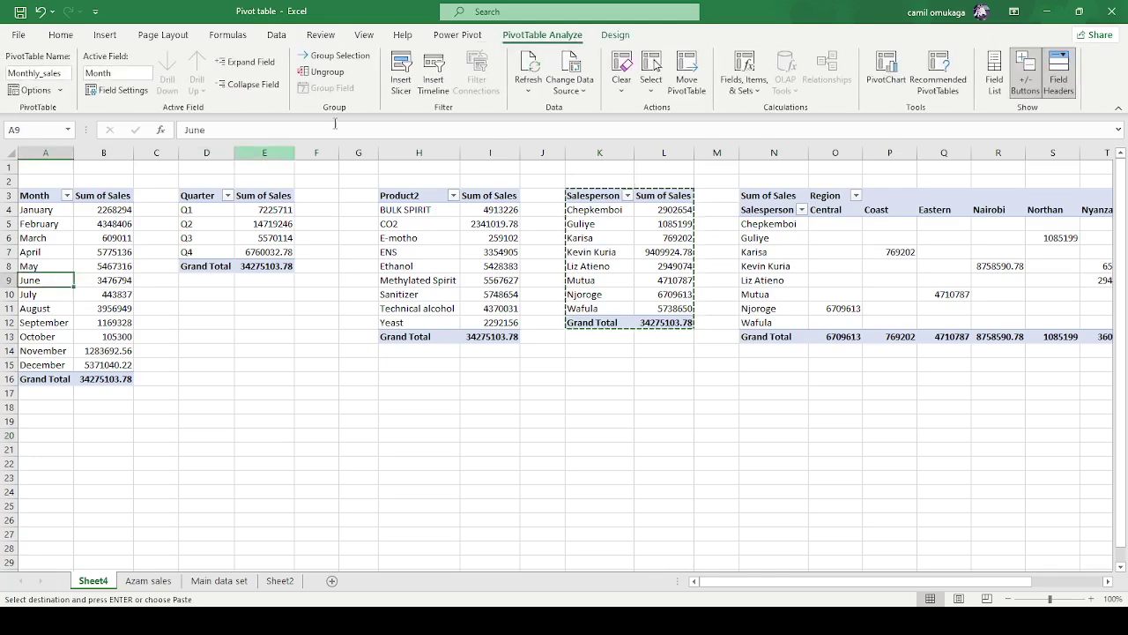
pyautogui.click(626, 39)
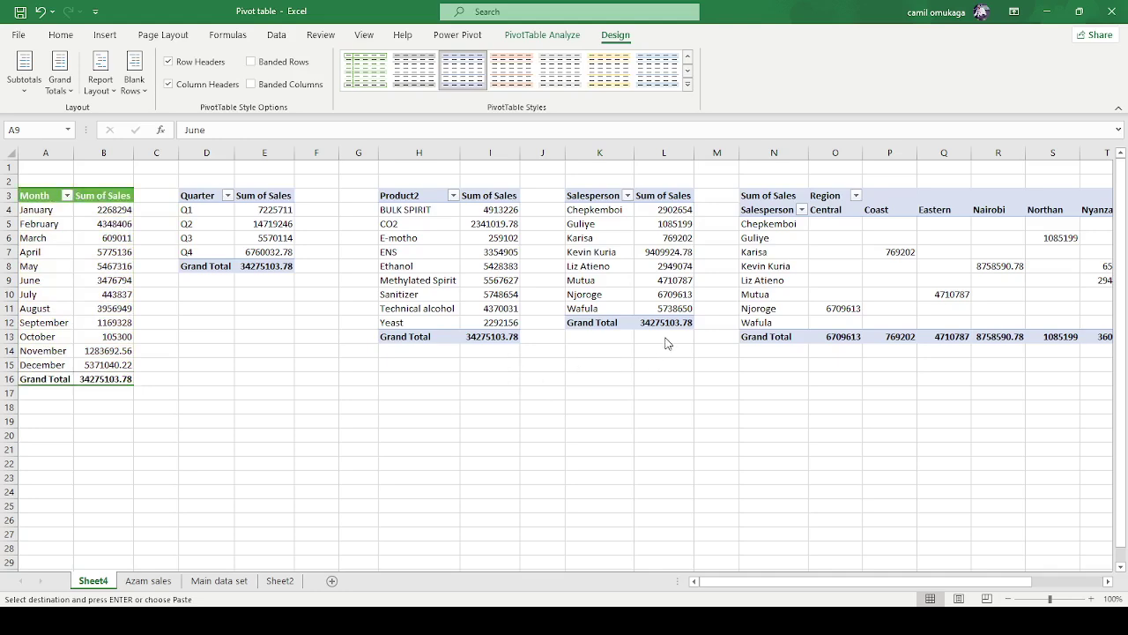
pyautogui.click(231, 405)
pyautogui.click(243, 252)
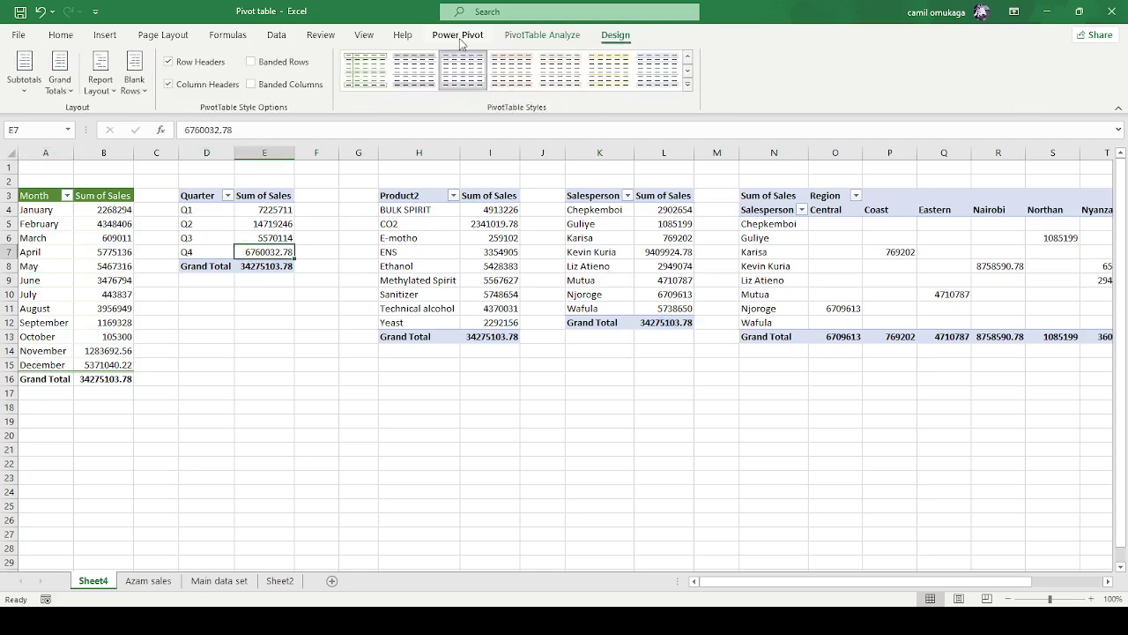
pyautogui.click(411, 72)
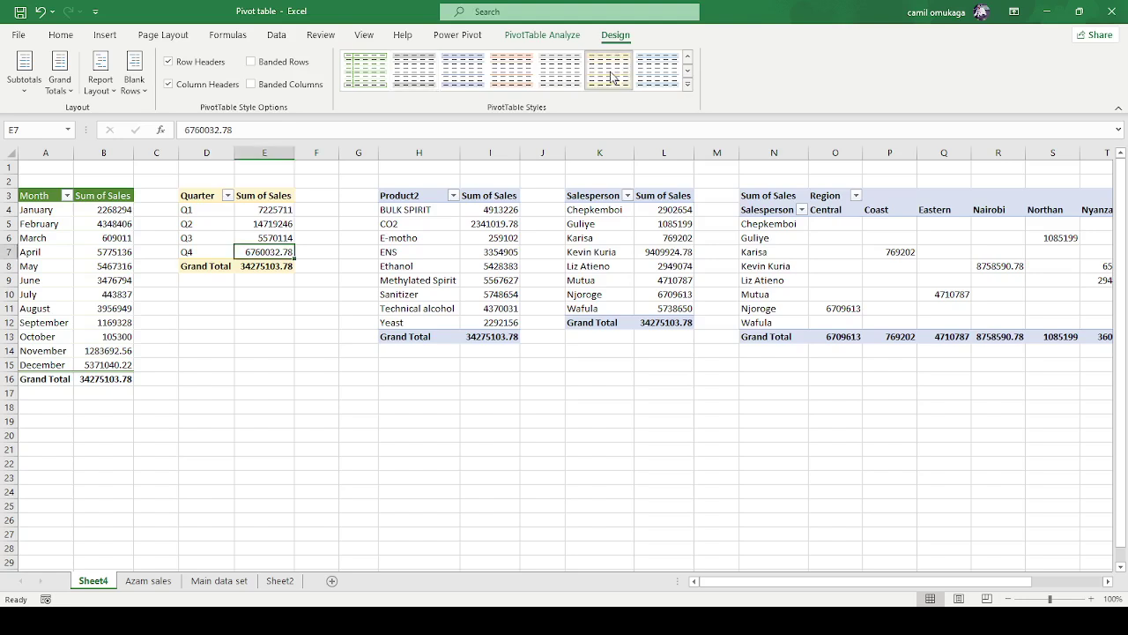
# - Try a light green bordered PivotTable style on the product table
pyautogui.click(436, 267)
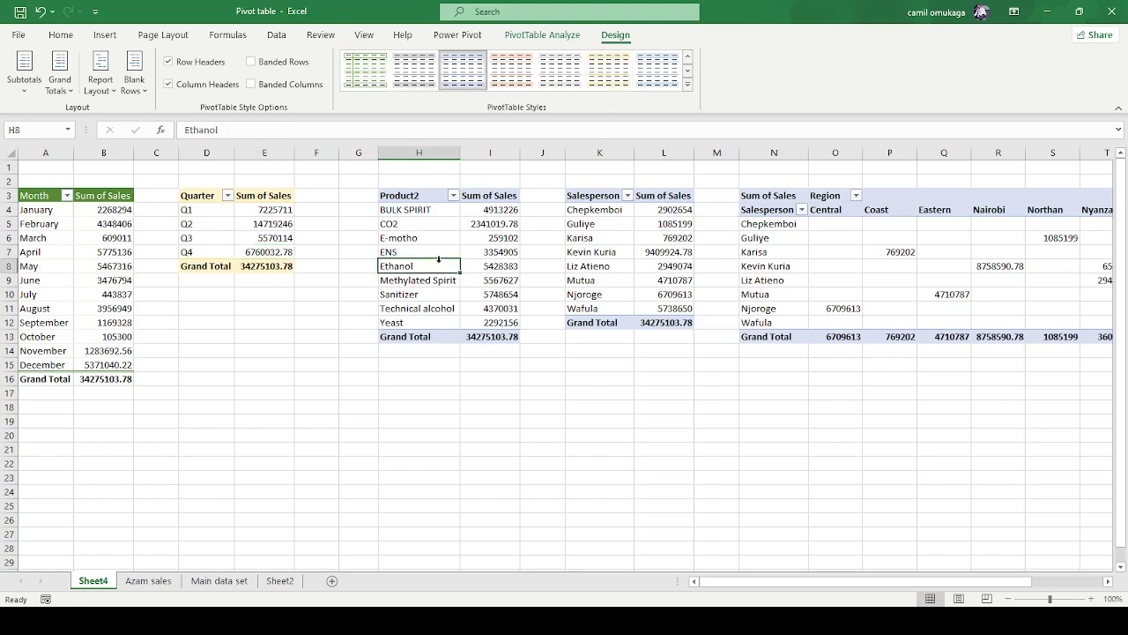
pyautogui.click(688, 88)
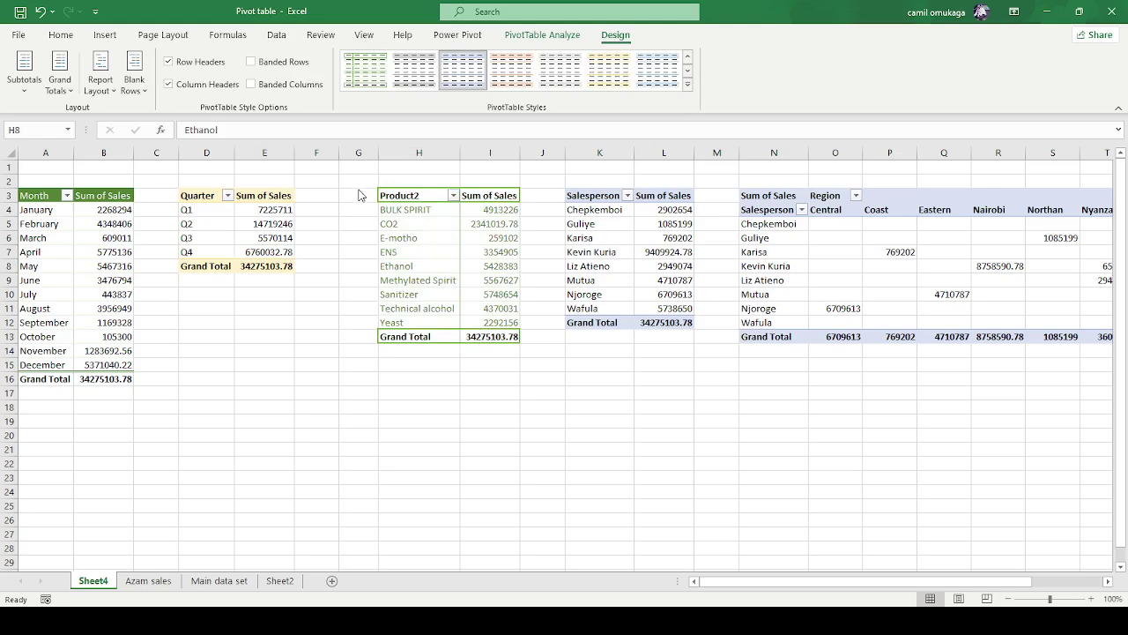
pyautogui.click(359, 250)
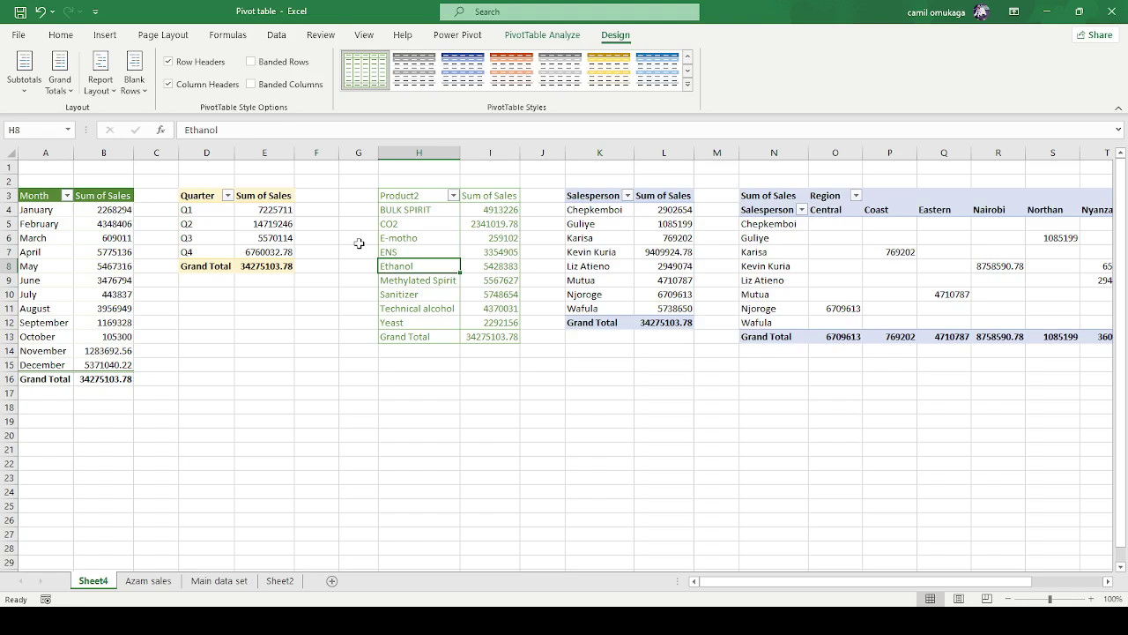
# - Try a light gold-lined PivotTable style on the salesperson table starting at K3
pyautogui.click(650, 242)
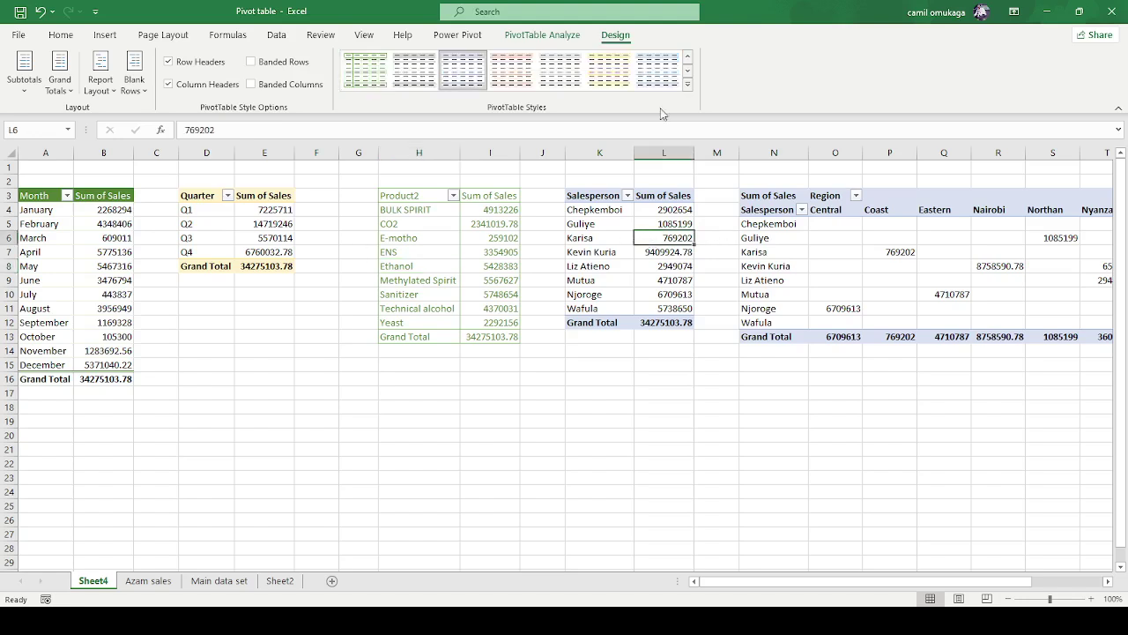
pyautogui.click(687, 86)
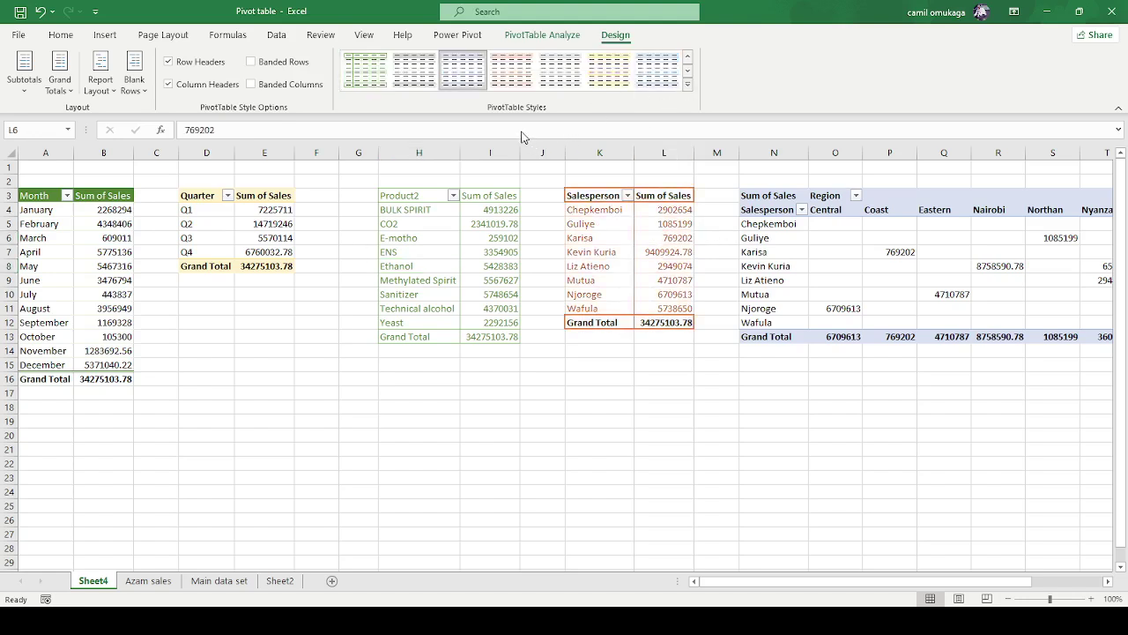
pyautogui.click(612, 94)
pyautogui.click(647, 415)
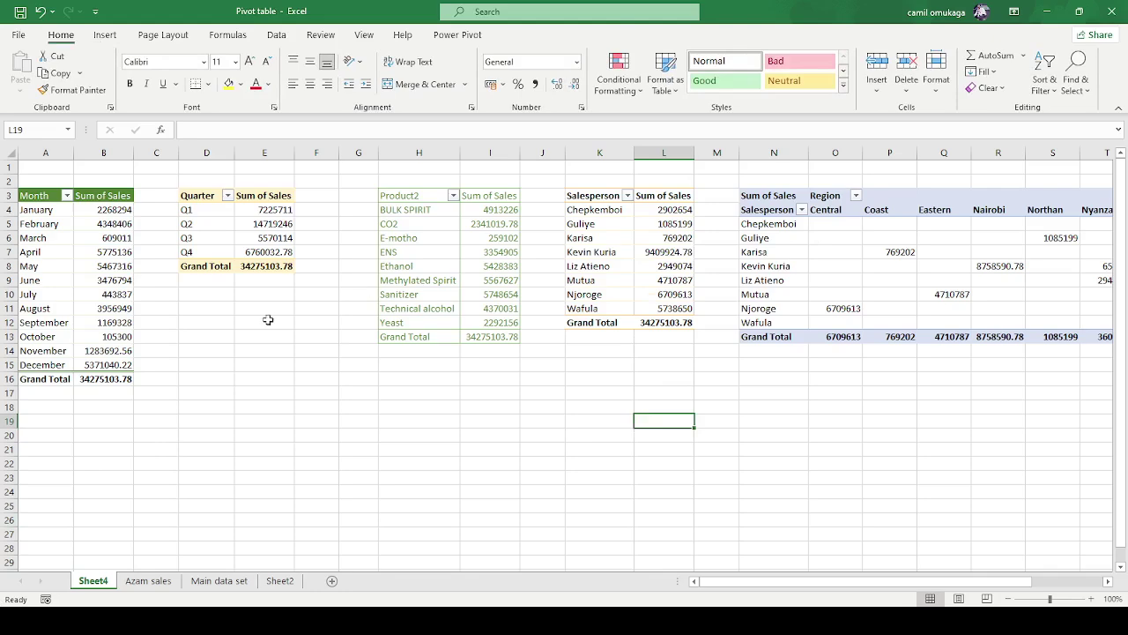
# - Apply the PivotTable style with a dark gray header to the product table
pyautogui.click(78, 267)
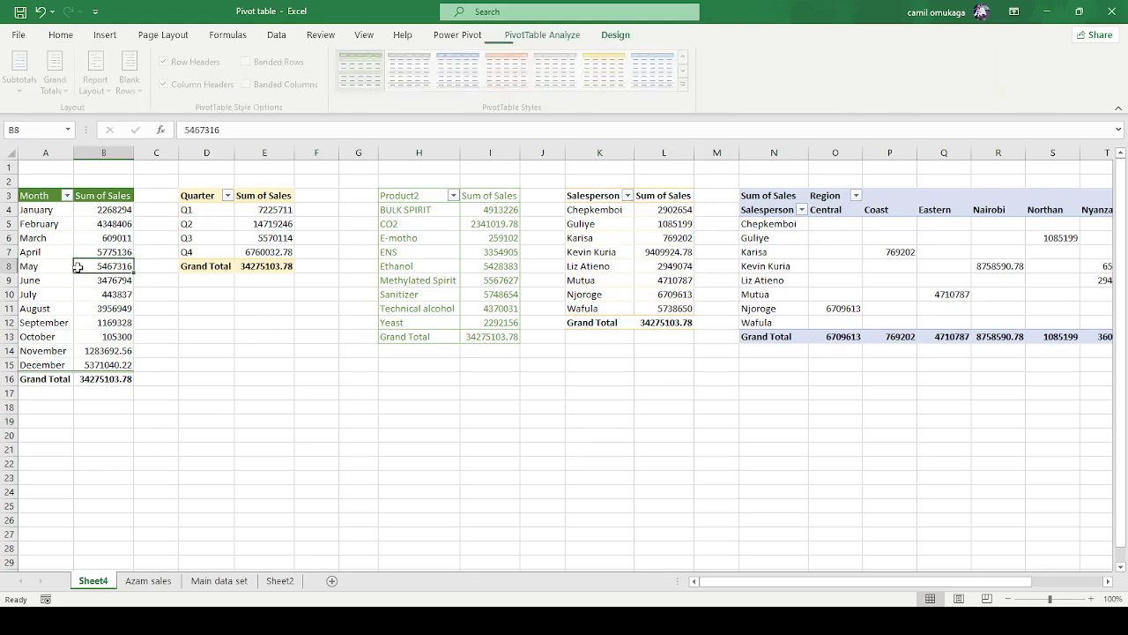
pyautogui.click(454, 265)
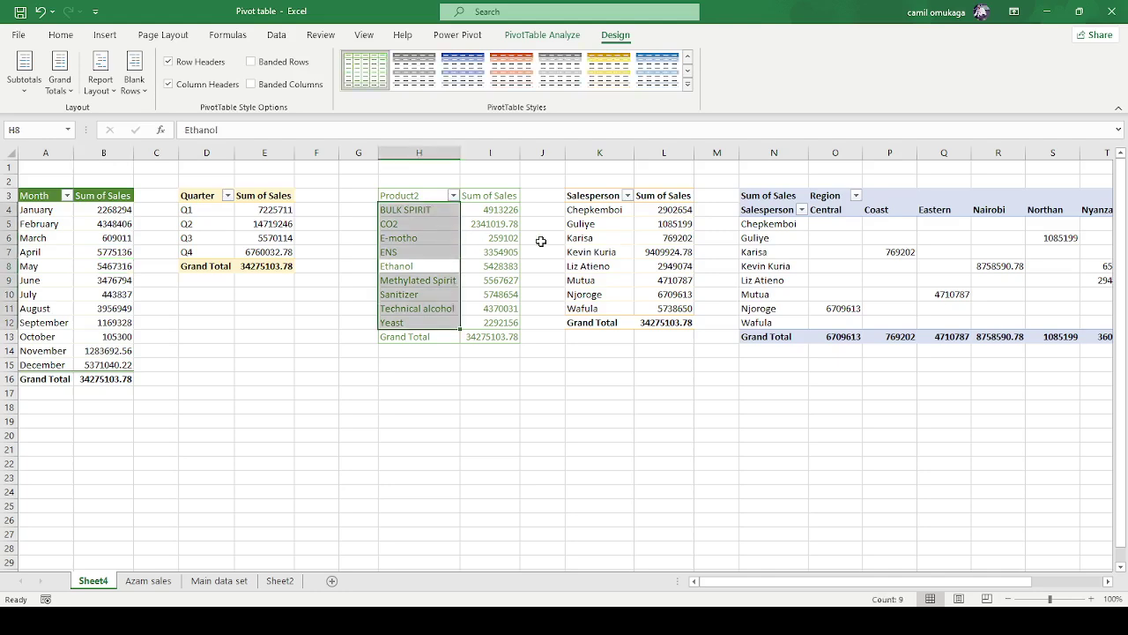
pyautogui.click(414, 71)
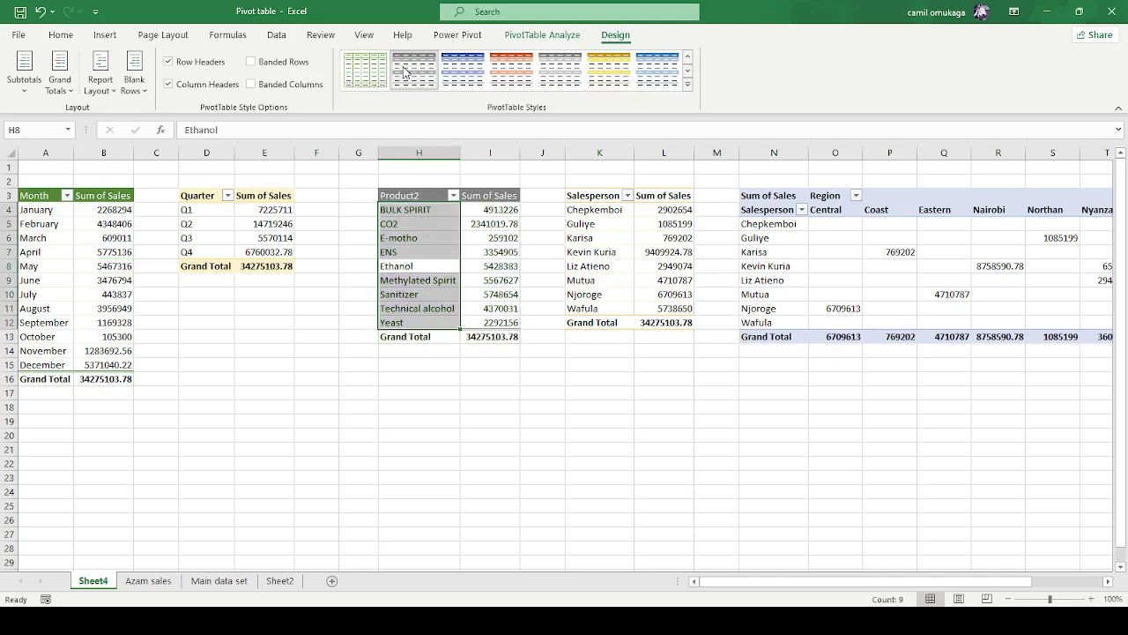
pyautogui.click(582, 463)
# - Try a light blue-lined style and a solid blue style with black header and total rows on the salesperson table
pyautogui.click(634, 255)
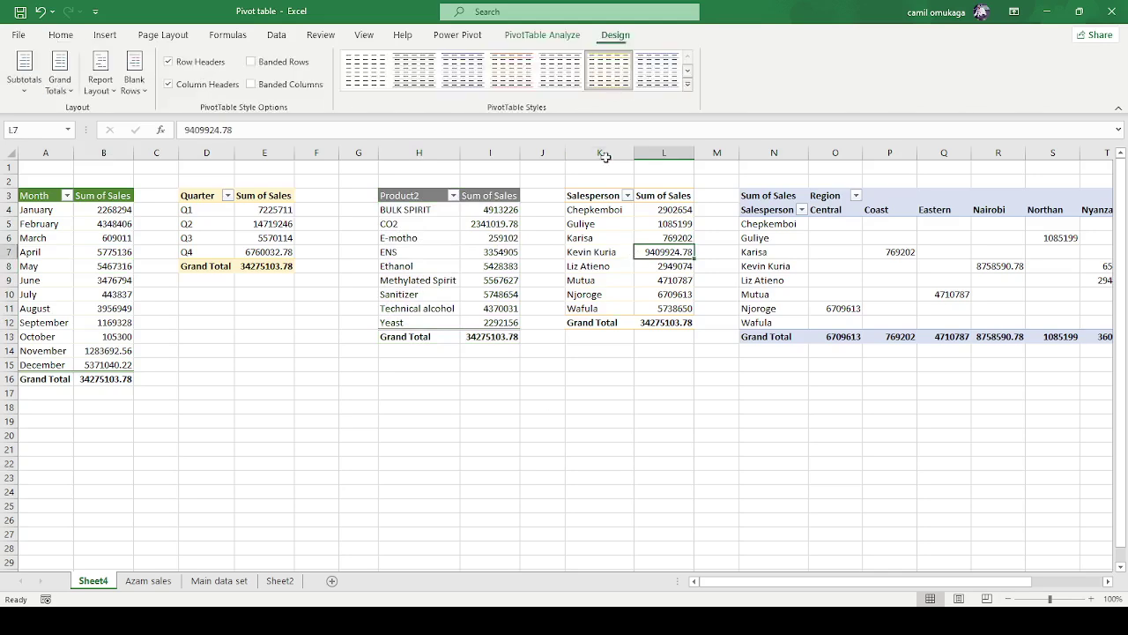
pyautogui.click(658, 71)
pyautogui.click(612, 467)
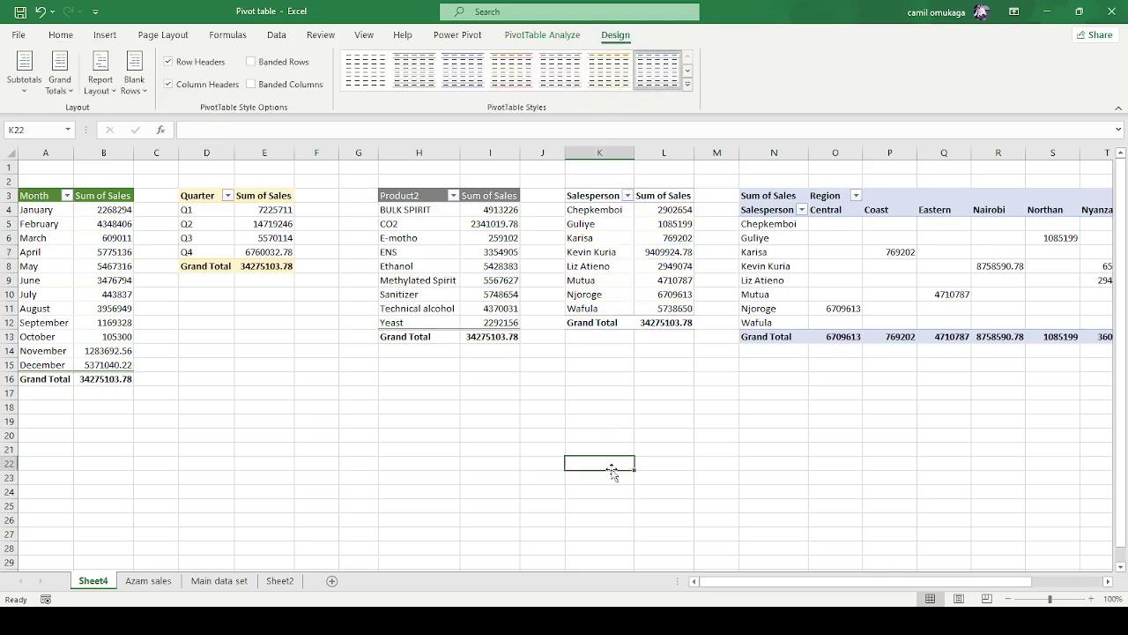
pyautogui.click(592, 295)
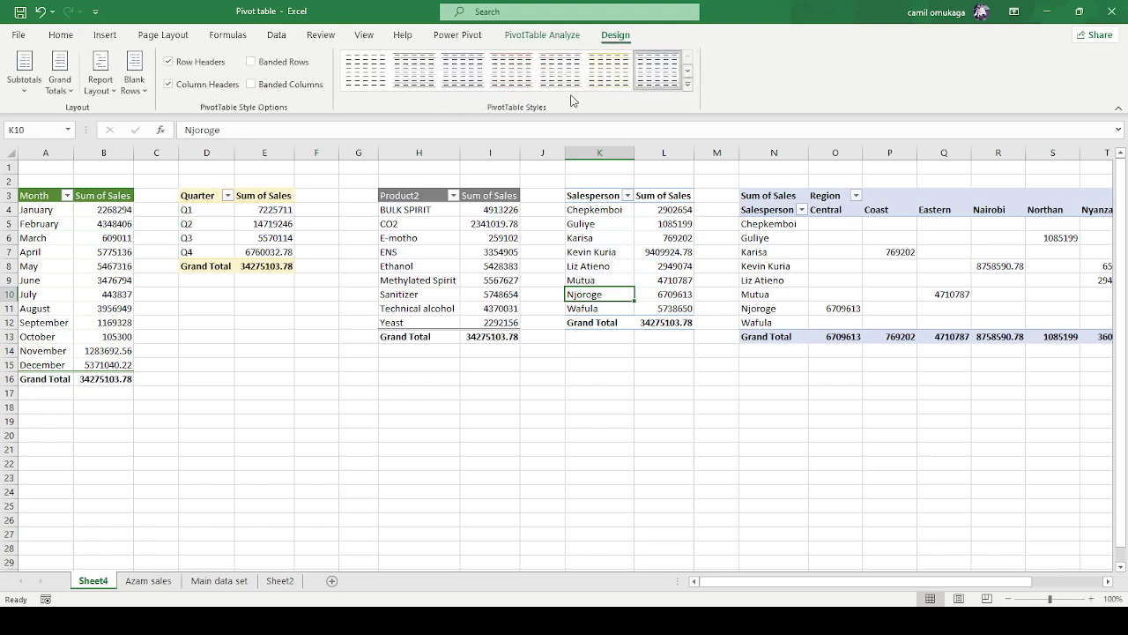
pyautogui.click(688, 86)
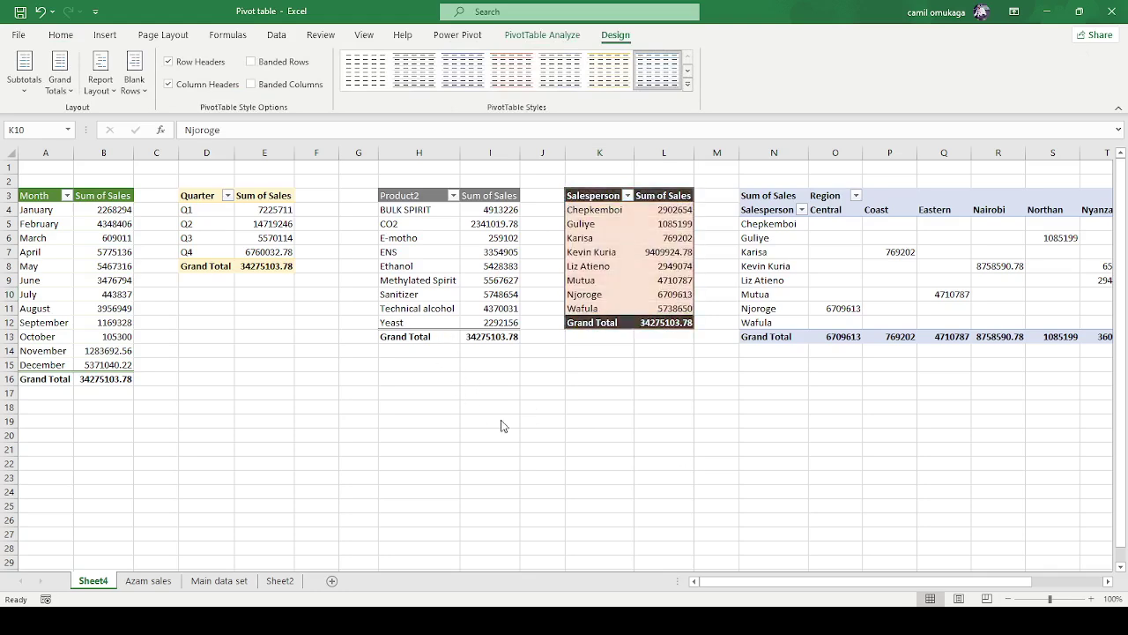
pyautogui.click(626, 400)
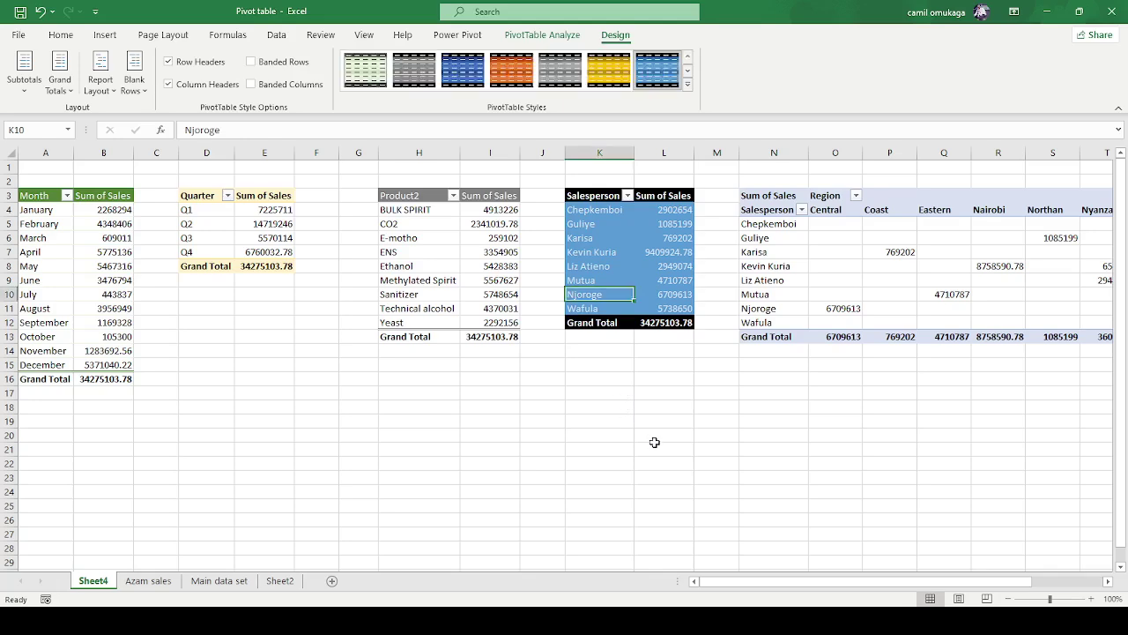
pyautogui.click(654, 444)
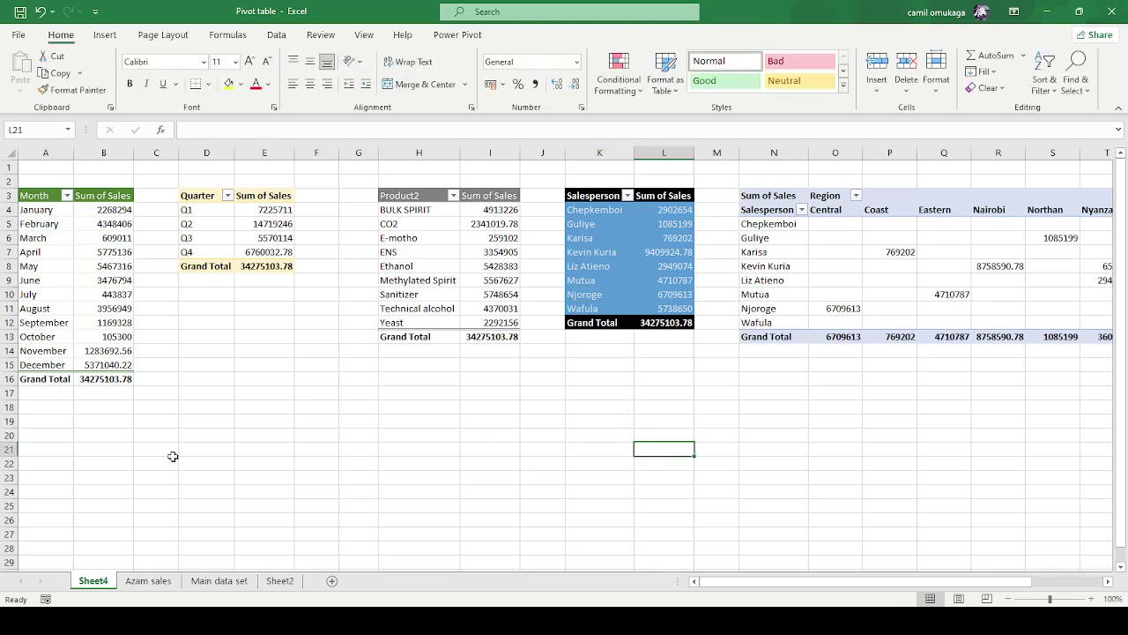
# - Apply the solid orange PivotTable style with black header and total rows to the salesperson table
pyautogui.click(632, 278)
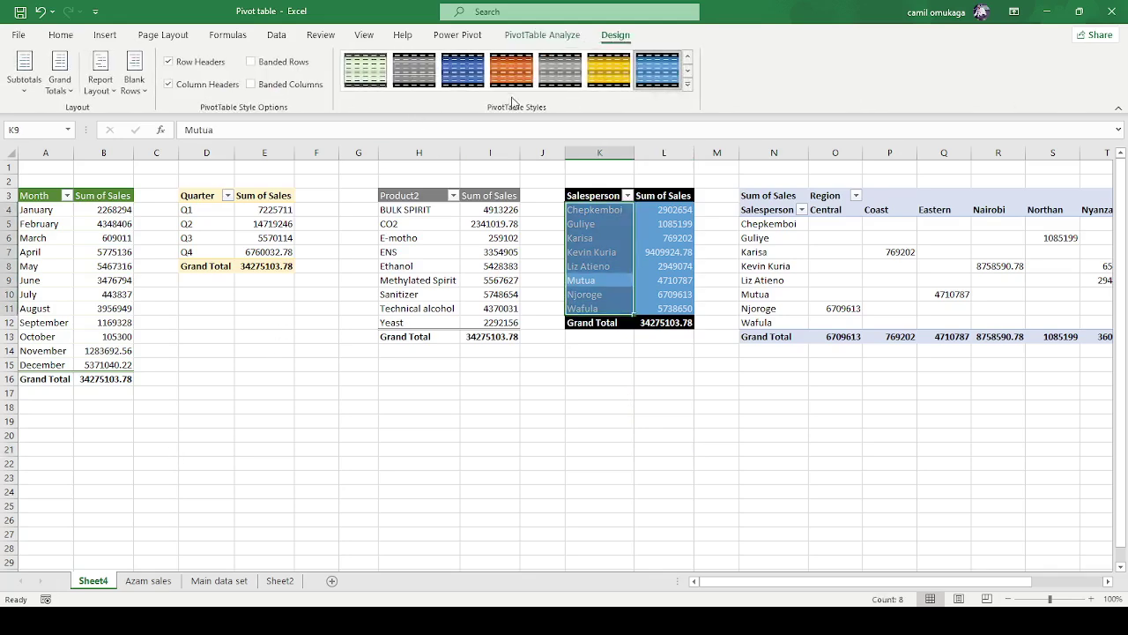
pyautogui.click(512, 70)
pyautogui.click(680, 514)
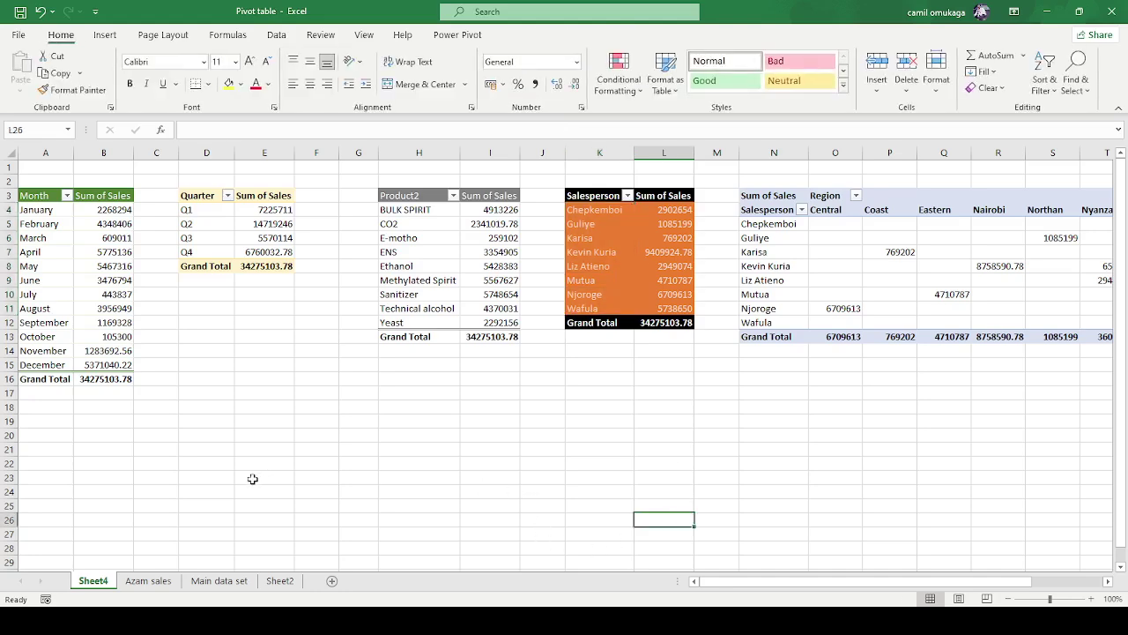
pyautogui.click(216, 492)
pyautogui.click(195, 378)
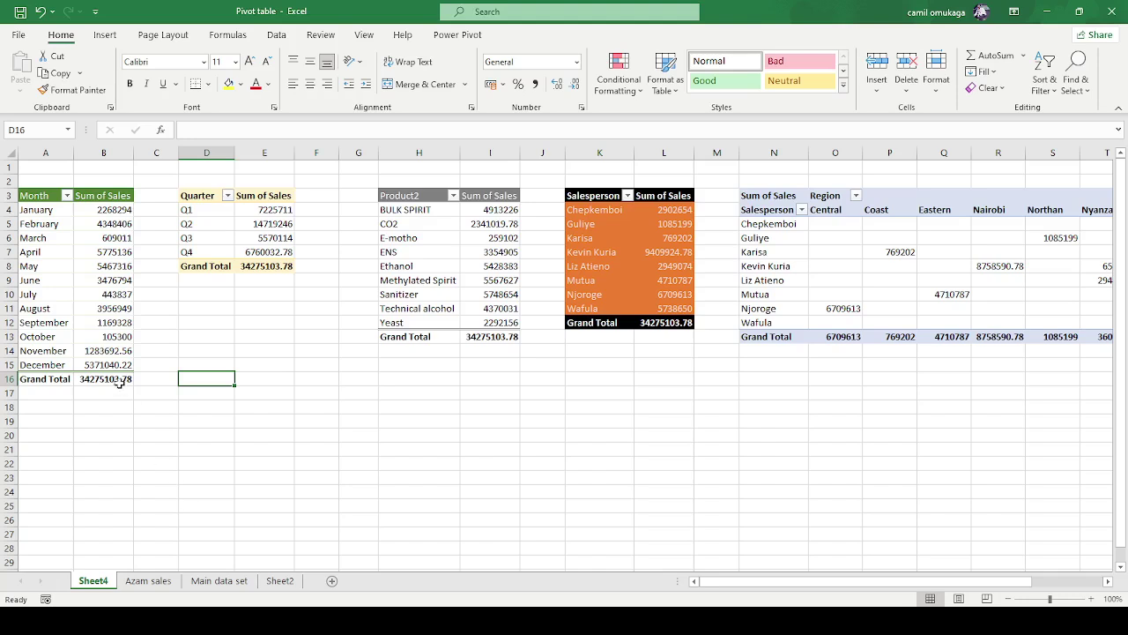
# - Apply the comma number format to the Sum of Sales columns B and E of the monthly and quarterly tables
pyautogui.click(76, 277)
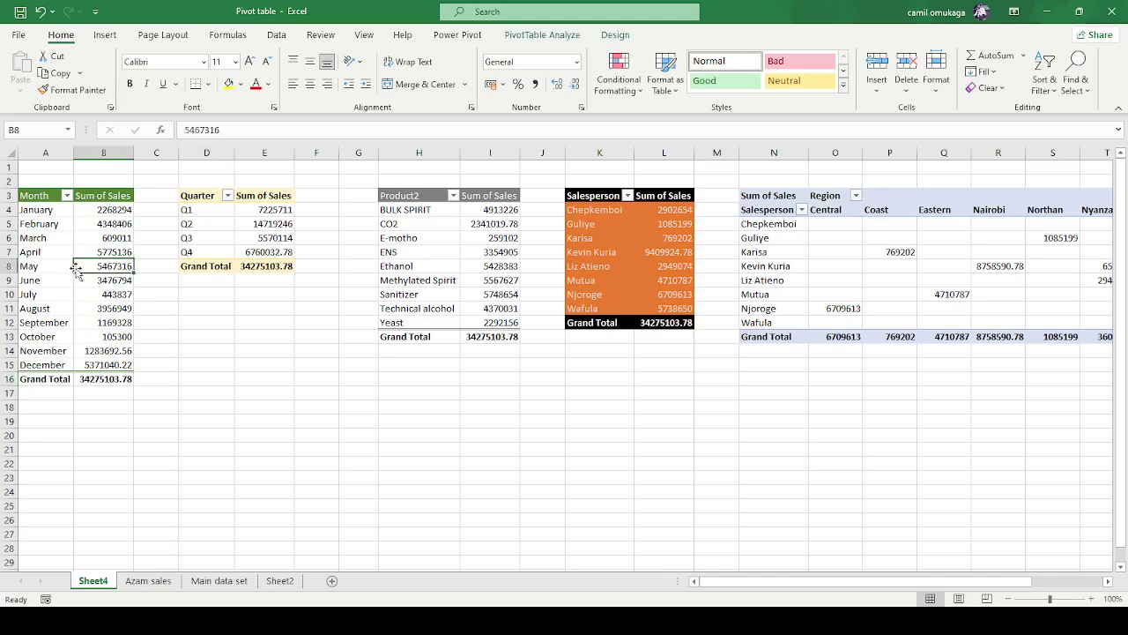
pyautogui.click(109, 153)
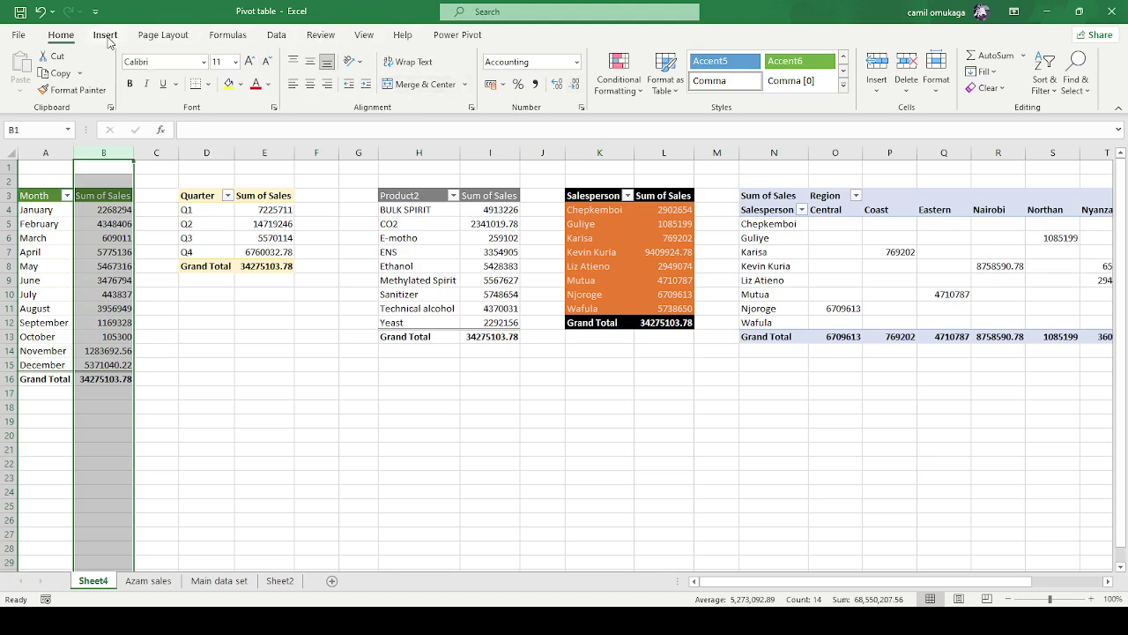
pyautogui.click(535, 84)
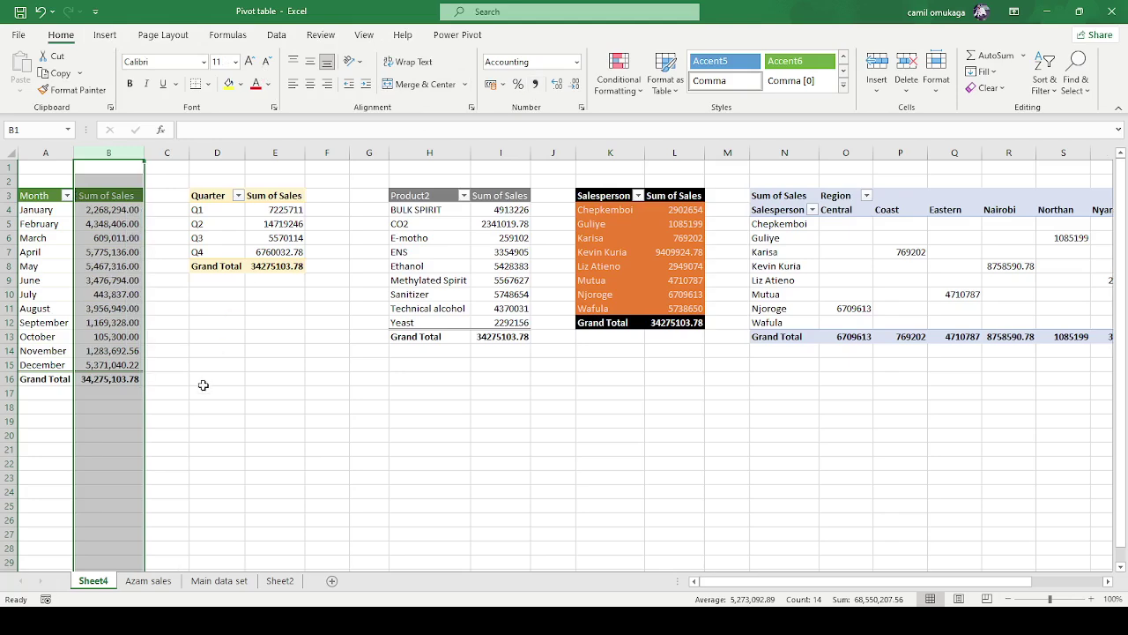
pyautogui.click(203, 385)
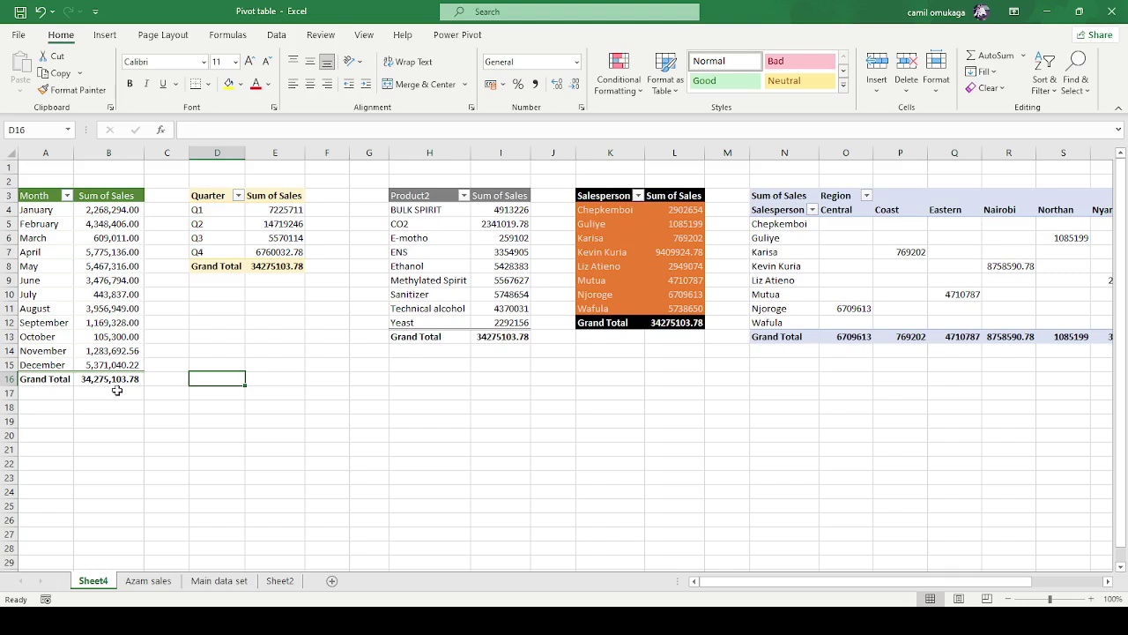
pyautogui.click(278, 152)
pyautogui.click(536, 85)
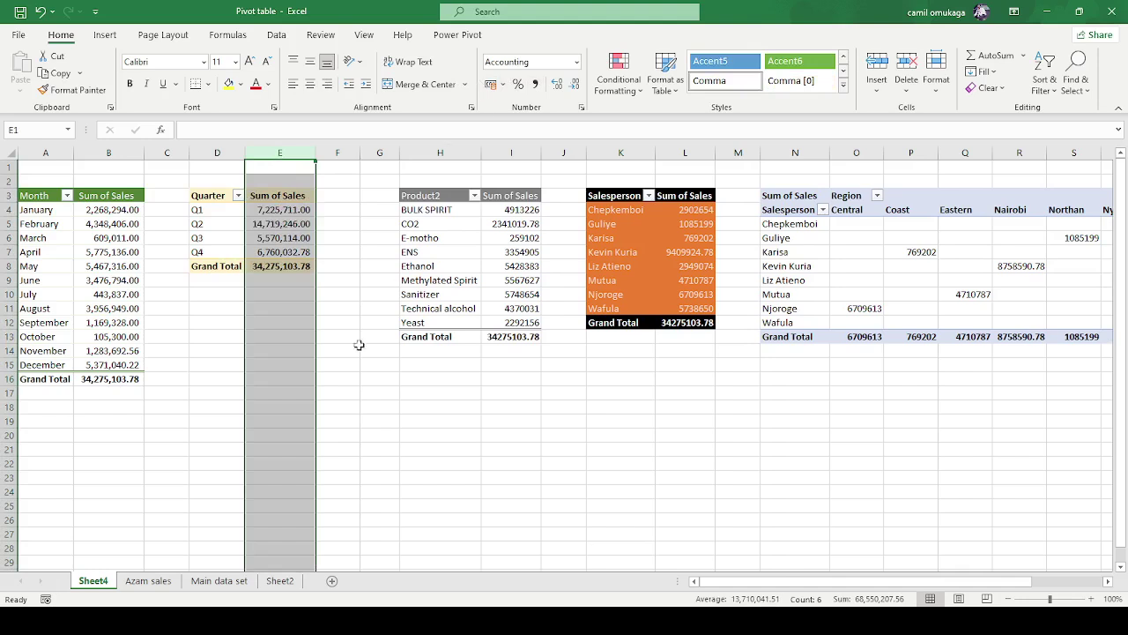
pyautogui.click(350, 376)
# - Examine the dated records in the Azam sales source table, highlighting the January rows 4 to 10
pyautogui.click(71, 281)
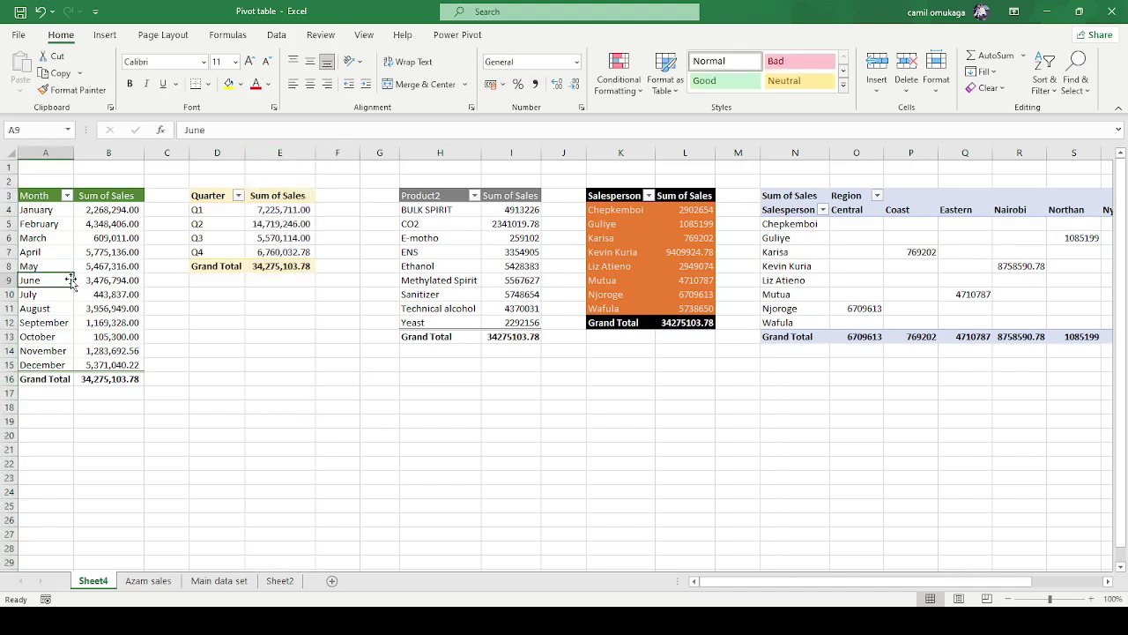
pyautogui.click(149, 581)
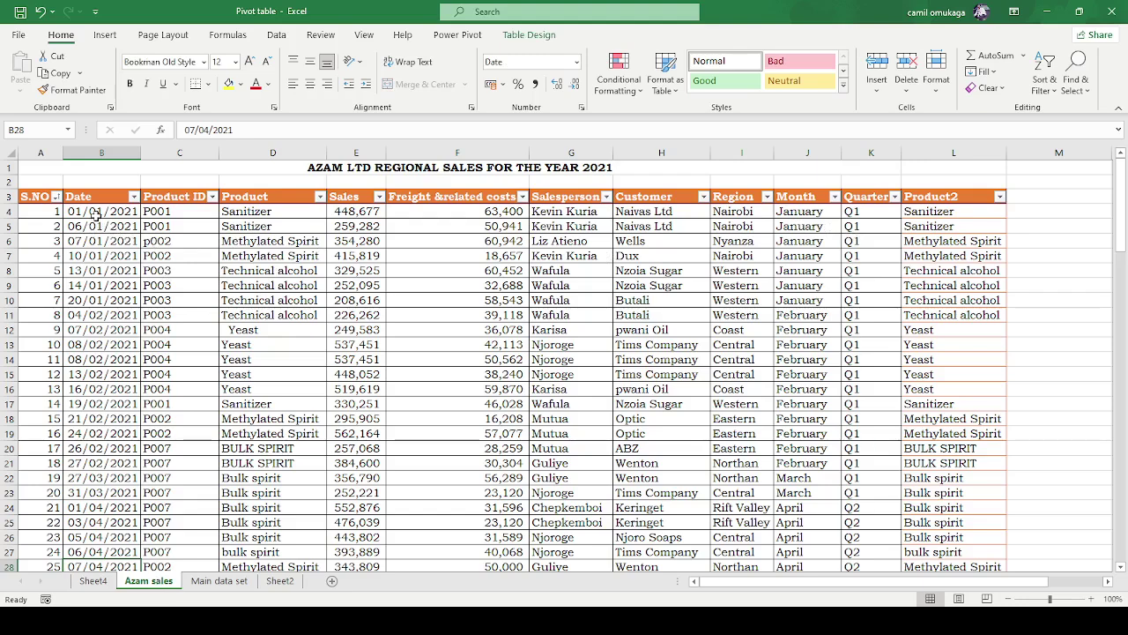
pyautogui.moveTo(96, 212); pyautogui.dragTo(103, 300)
pyautogui.scroll(-16, 129, 465)
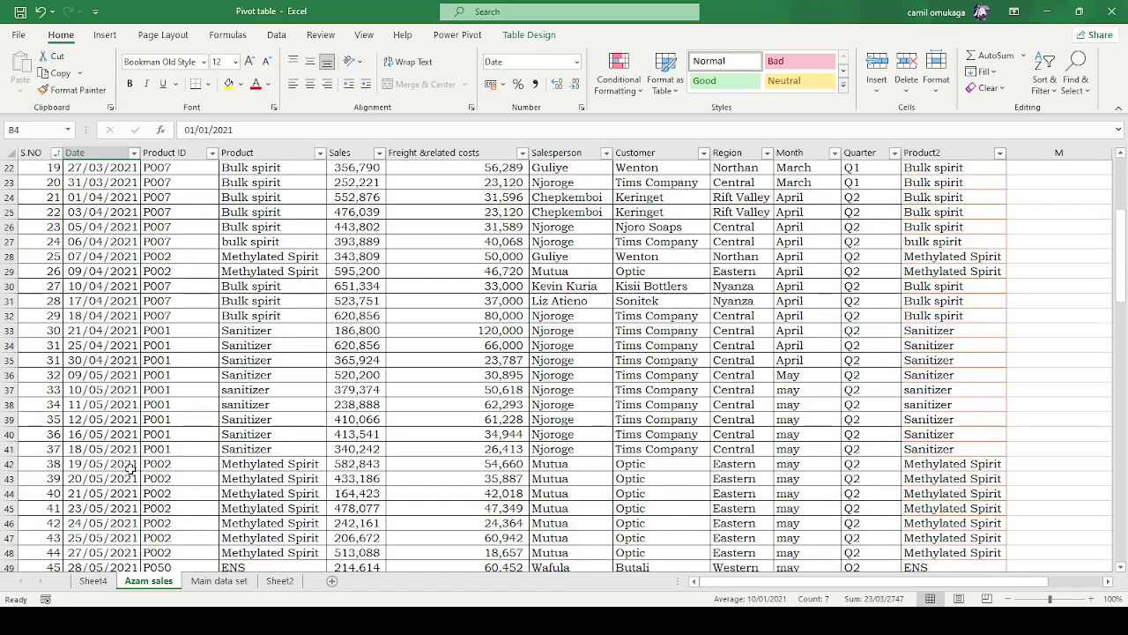
pyautogui.scroll(-15, 130, 470)
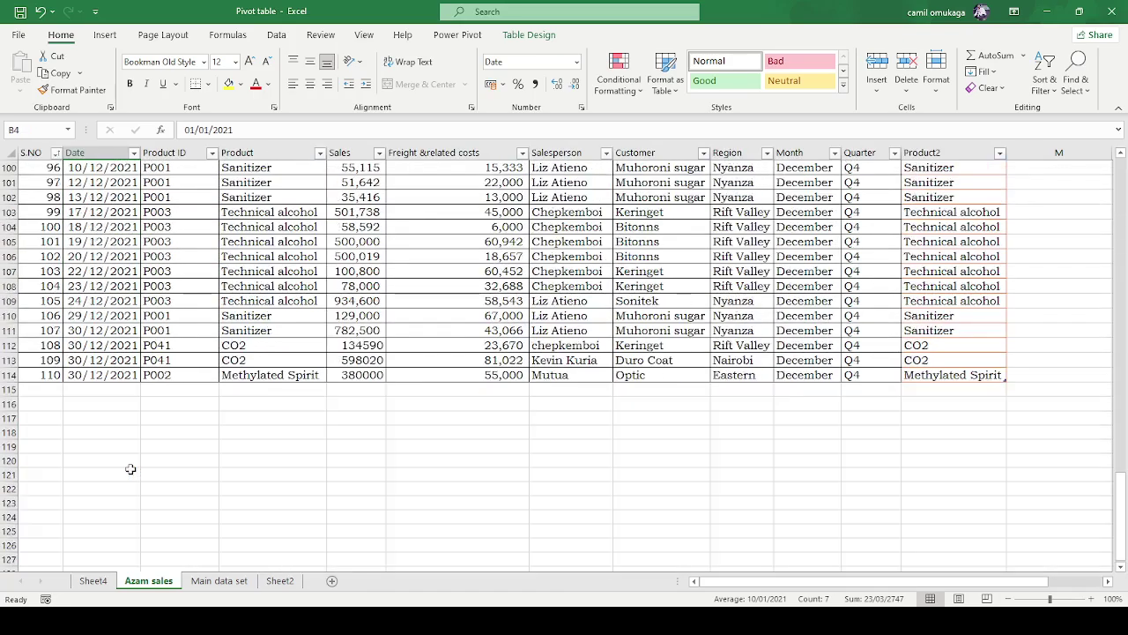
pyautogui.scroll(6, 130, 471)
pyautogui.scroll(20, 130, 470)
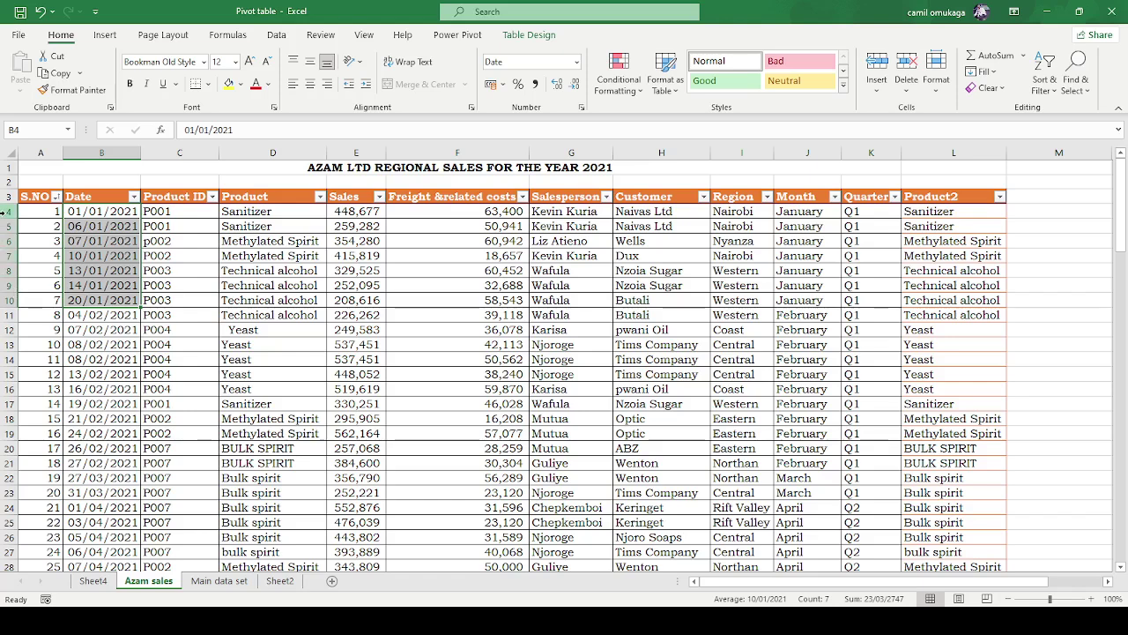
pyautogui.moveTo(7, 212); pyautogui.dragTo(7, 302)
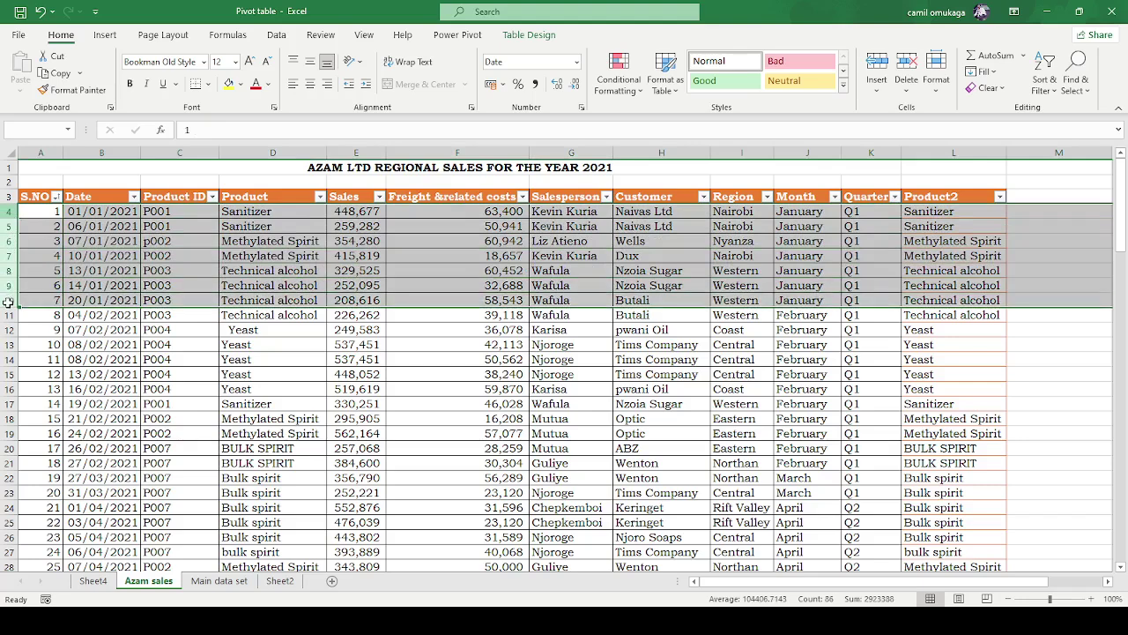
pyautogui.click(577, 330)
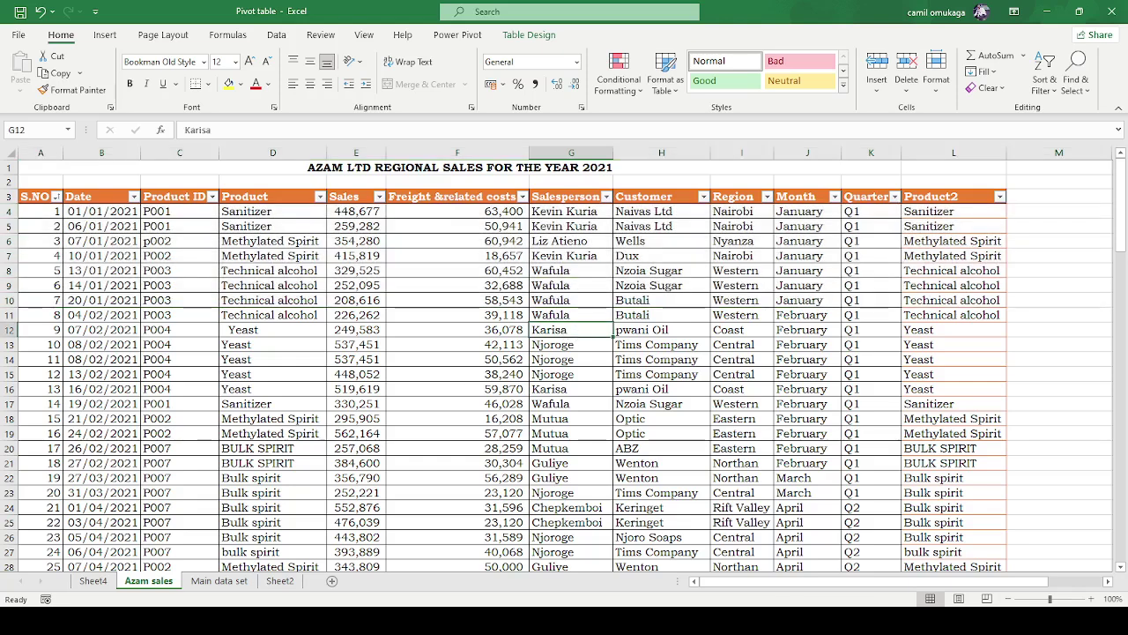
# - Return to Sheet4 and select January's Sum of Sales value in the monthly PivotTable
pyautogui.click(88, 583)
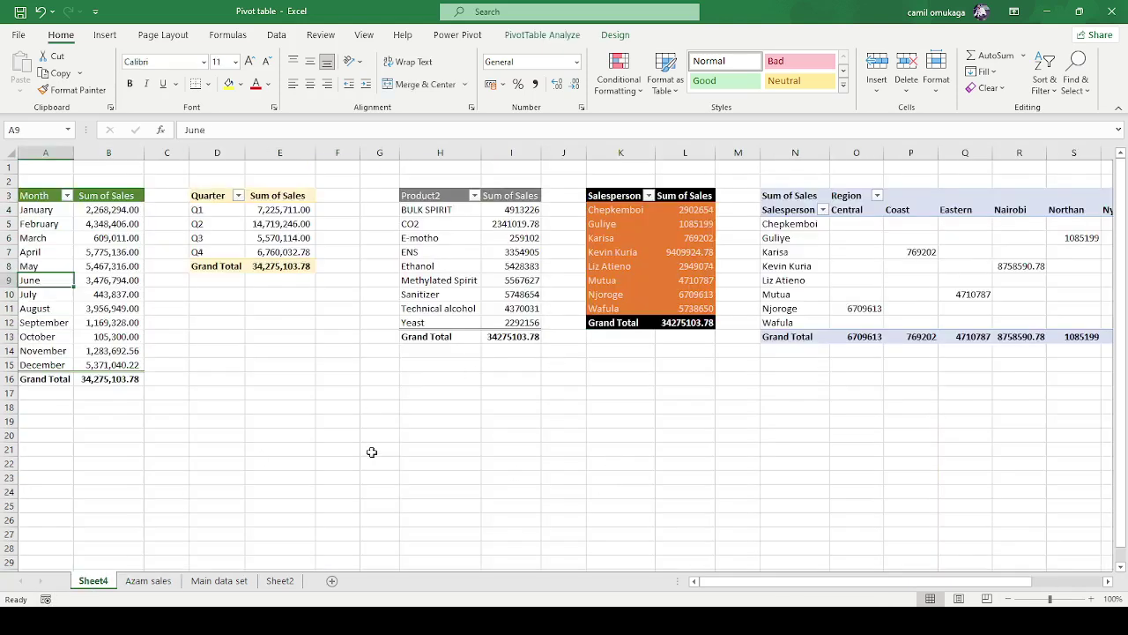
pyautogui.click(211, 416)
pyautogui.click(90, 210)
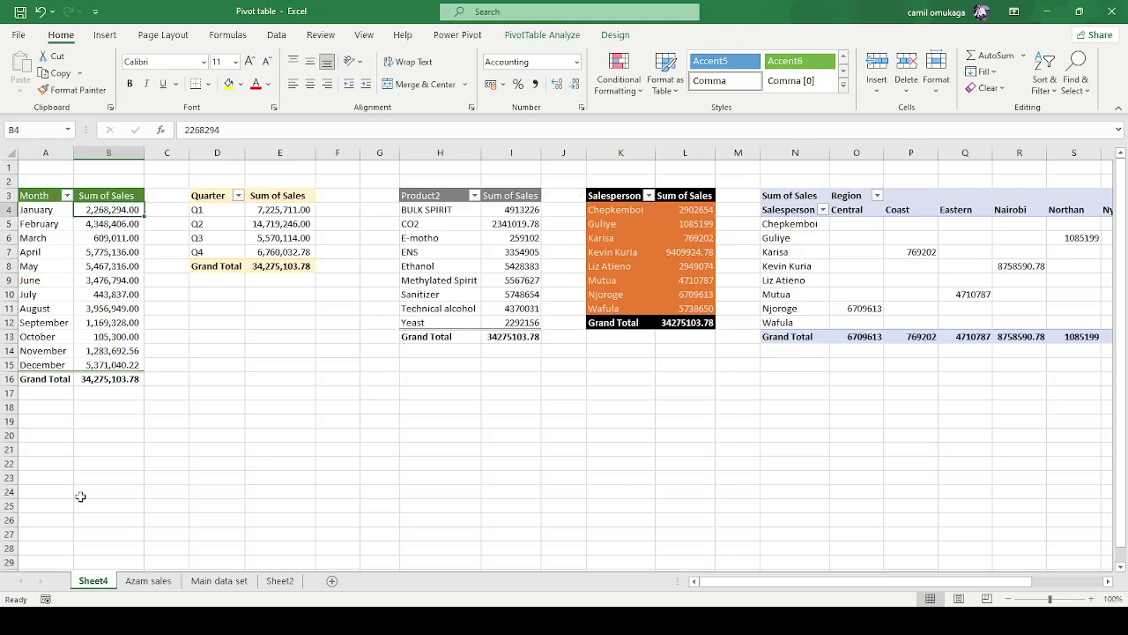
# - Filter the Month column of the Azam sales table to January and select the visible freight and related costs
pyautogui.click(163, 583)
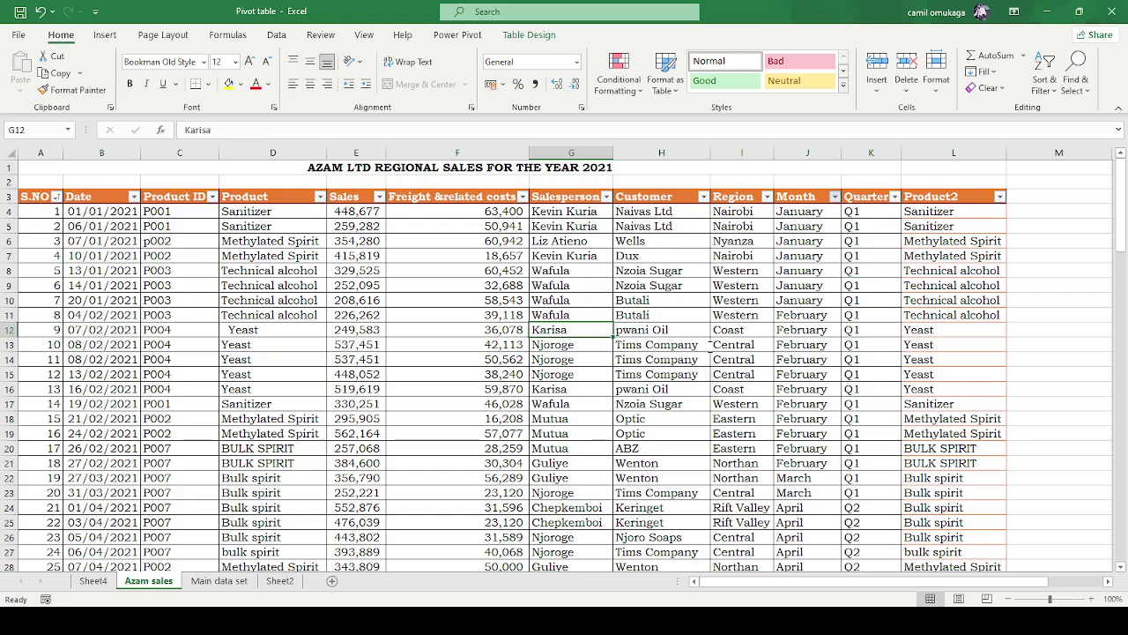
pyautogui.click(752, 489)
pyautogui.click(736, 400)
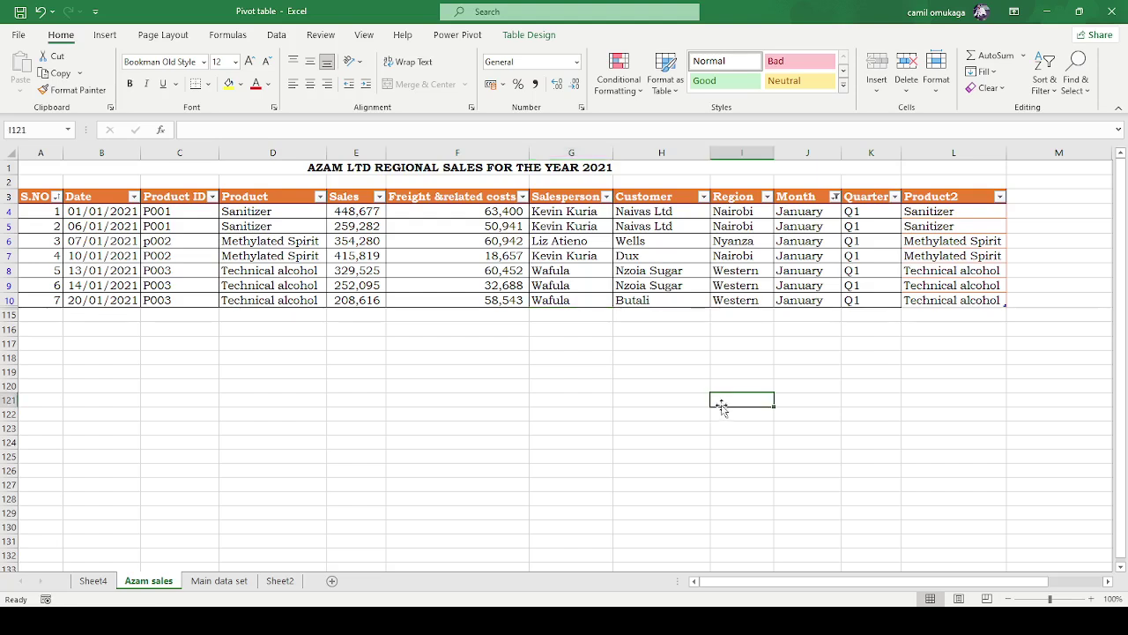
pyautogui.moveTo(498, 211); pyautogui.dragTo(502, 297)
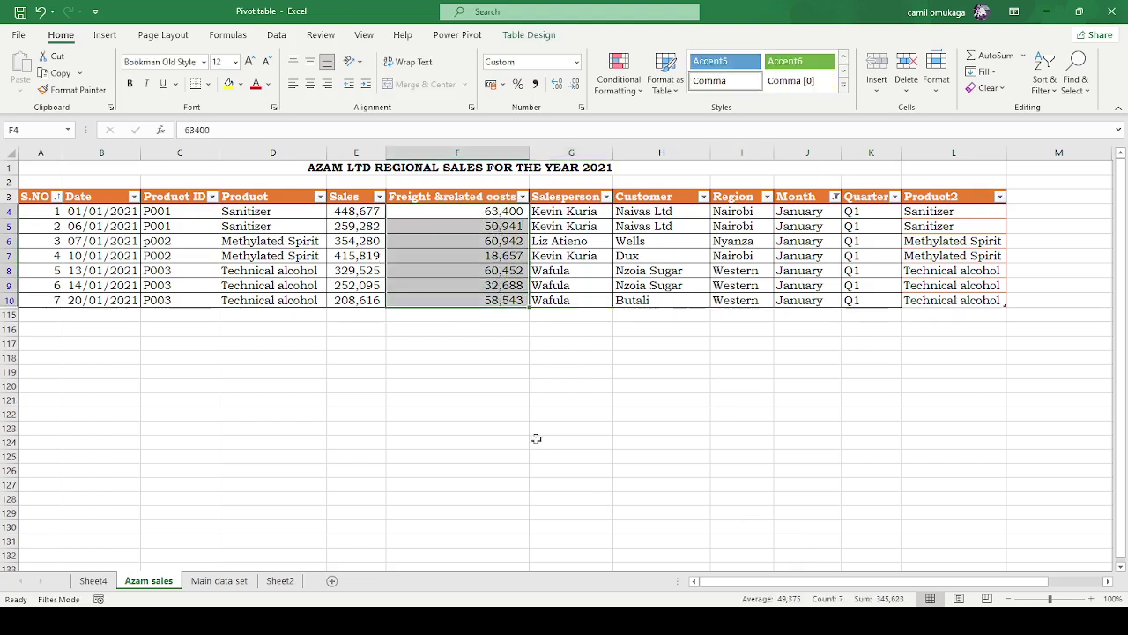
# - Select the visible January values in the Sales column, cells E4 to E10, to read their sum
pyautogui.click(490, 386)
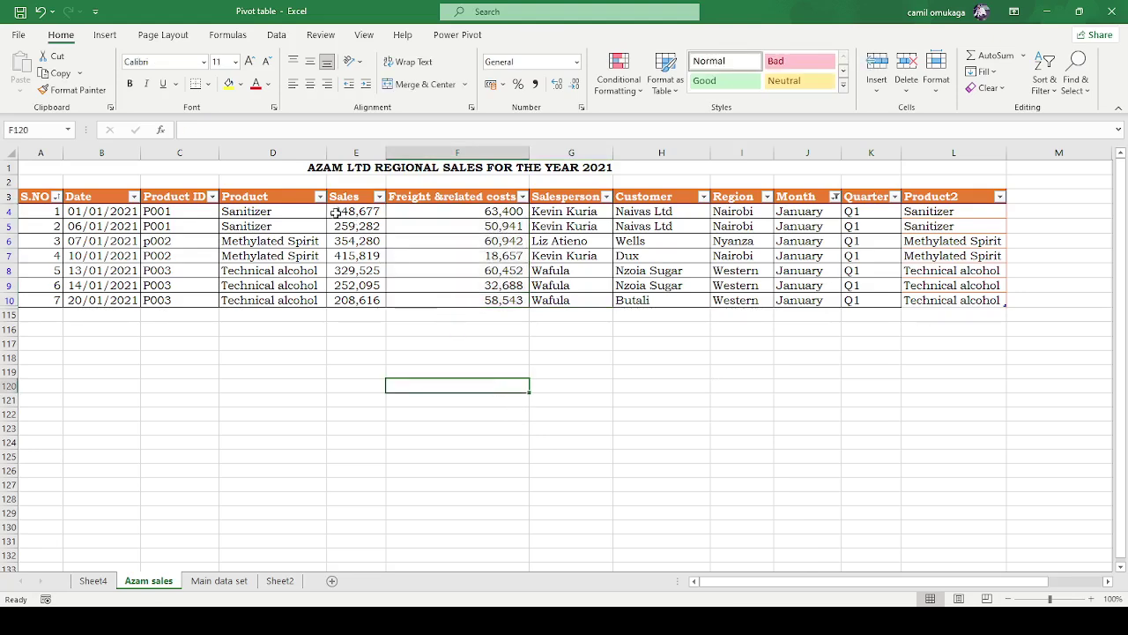
pyautogui.moveTo(336, 211); pyautogui.dragTo(356, 299)
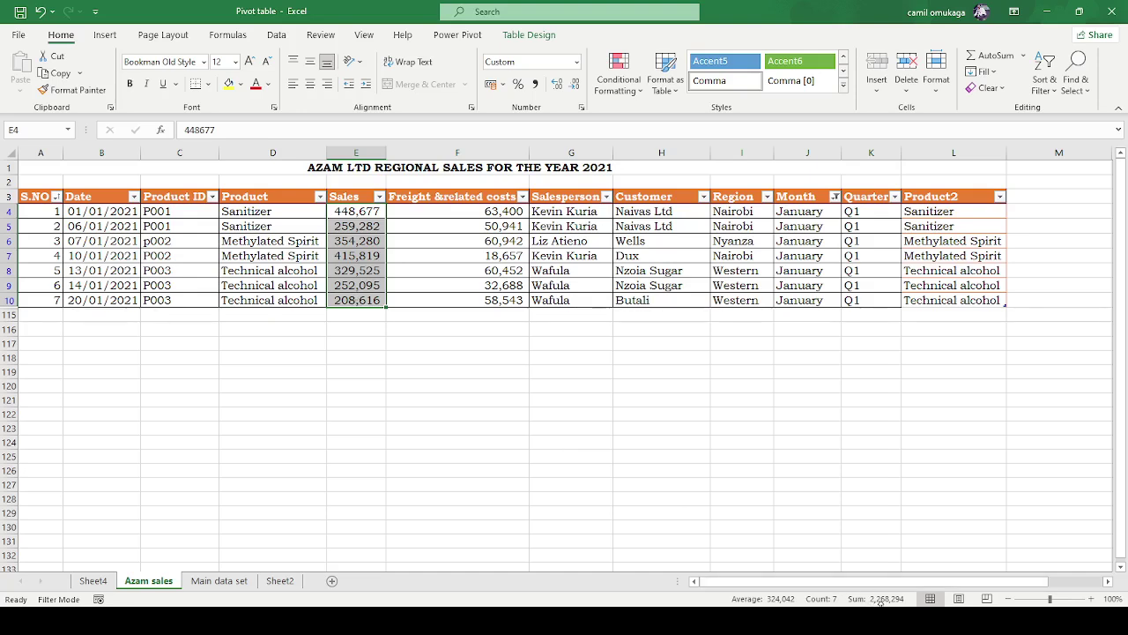
pyautogui.click(545, 370)
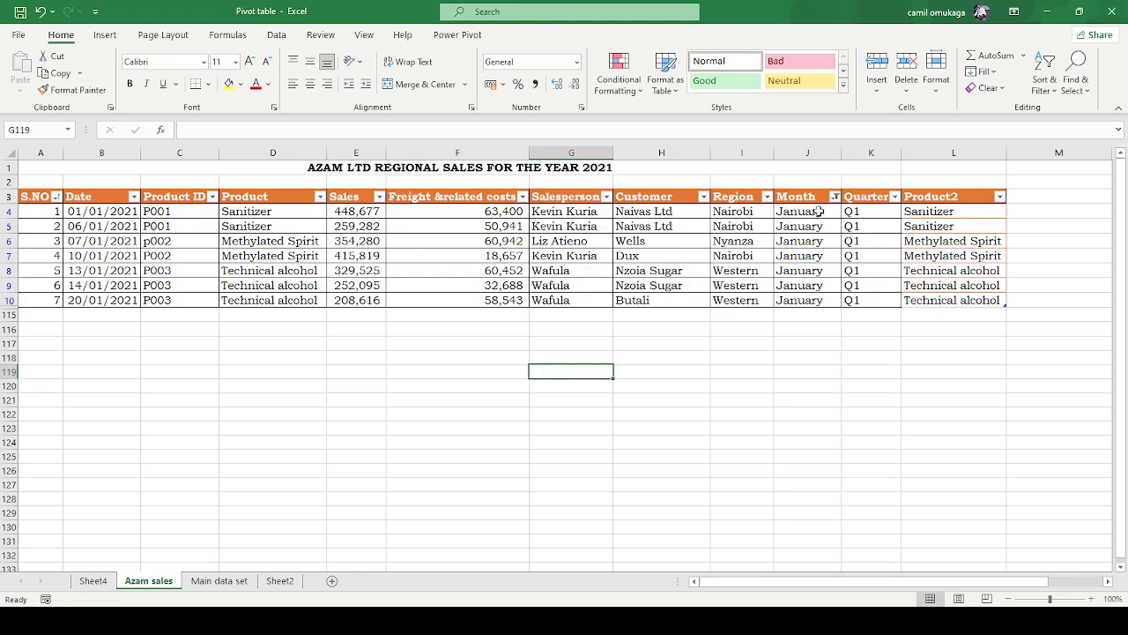
# - Clear the filter from the Month column of the Azam sales table and return to Sheet4
pyautogui.click(835, 199)
pyautogui.click(722, 299)
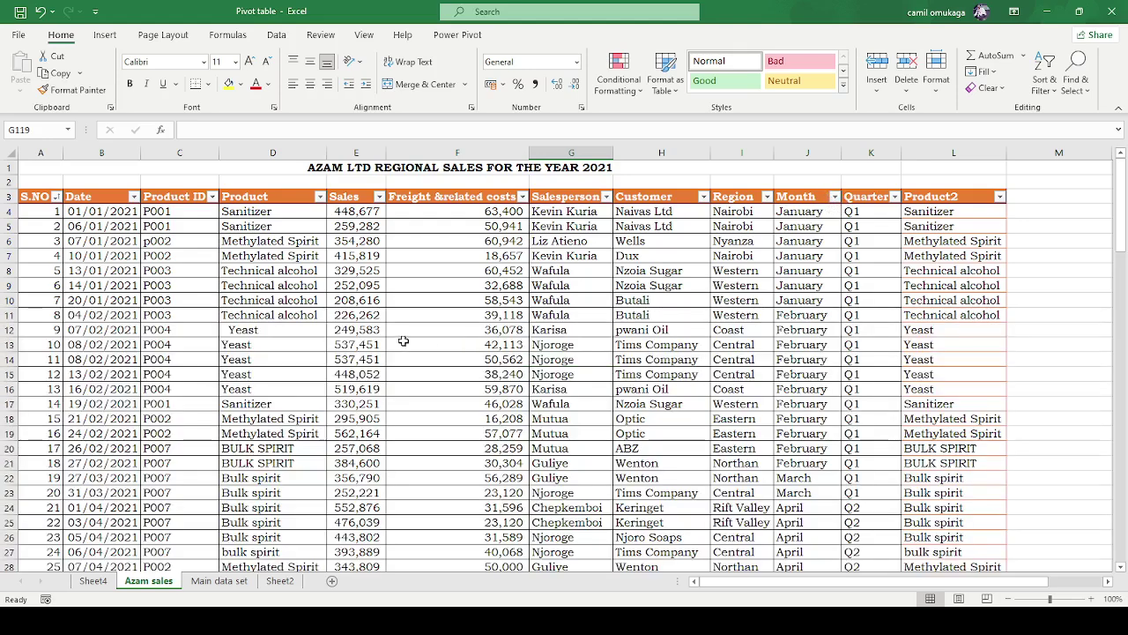
pyautogui.click(403, 343)
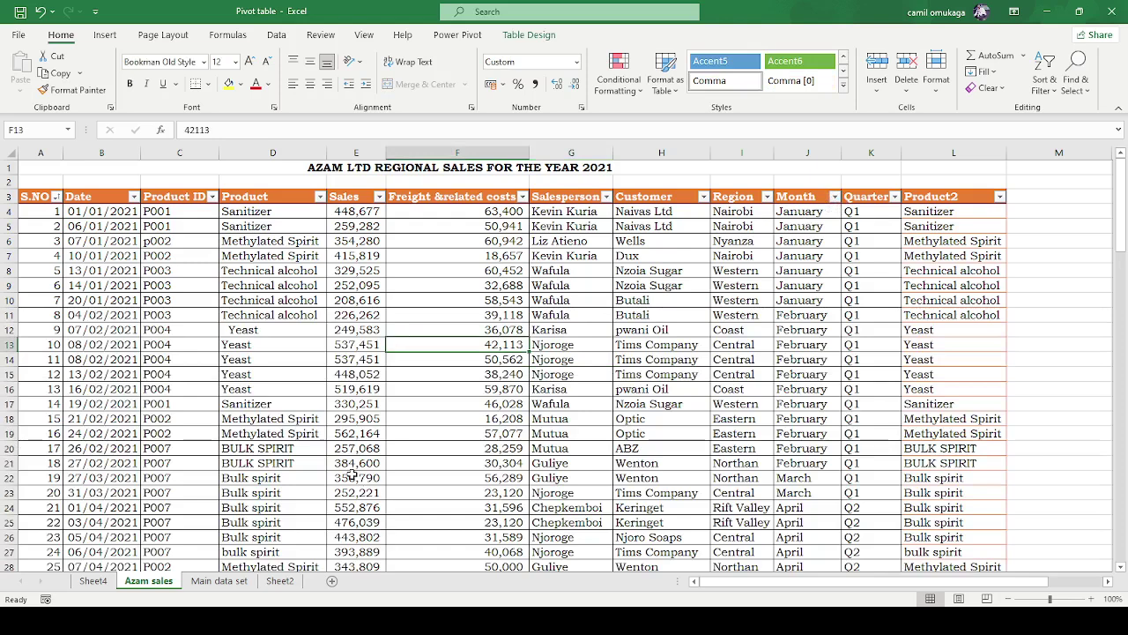
pyautogui.click(94, 581)
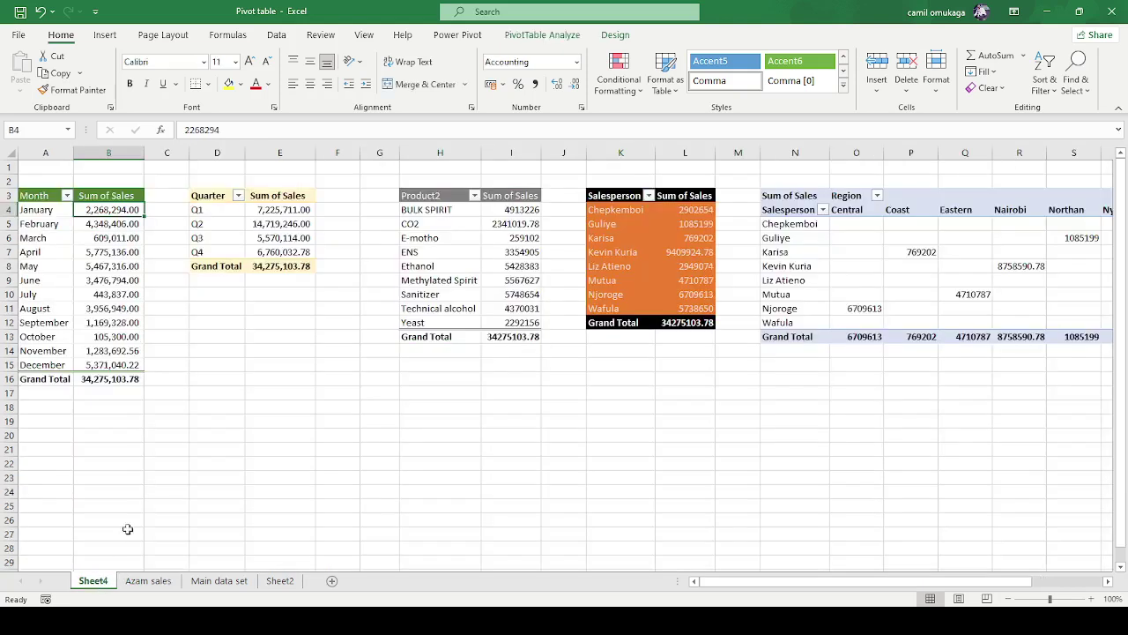
# - Examine the Sum of Sales values and the order of the months in the monthly PivotTable
pyautogui.click(251, 434)
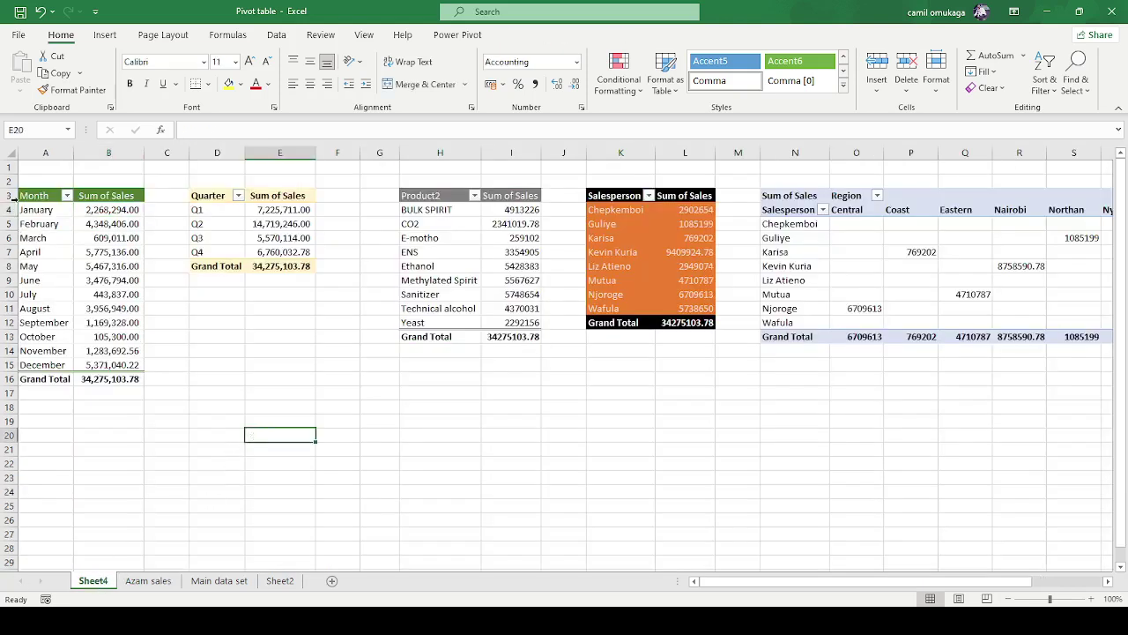
pyautogui.click(94, 210)
pyautogui.click(92, 235)
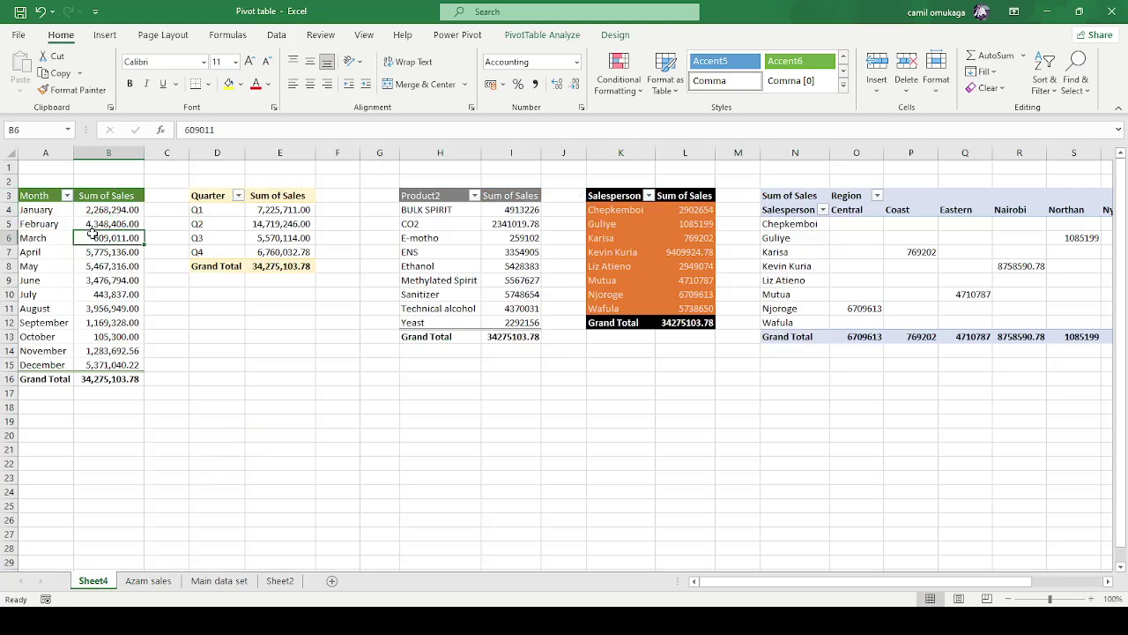
pyautogui.click(97, 276)
pyautogui.click(97, 324)
pyautogui.click(98, 353)
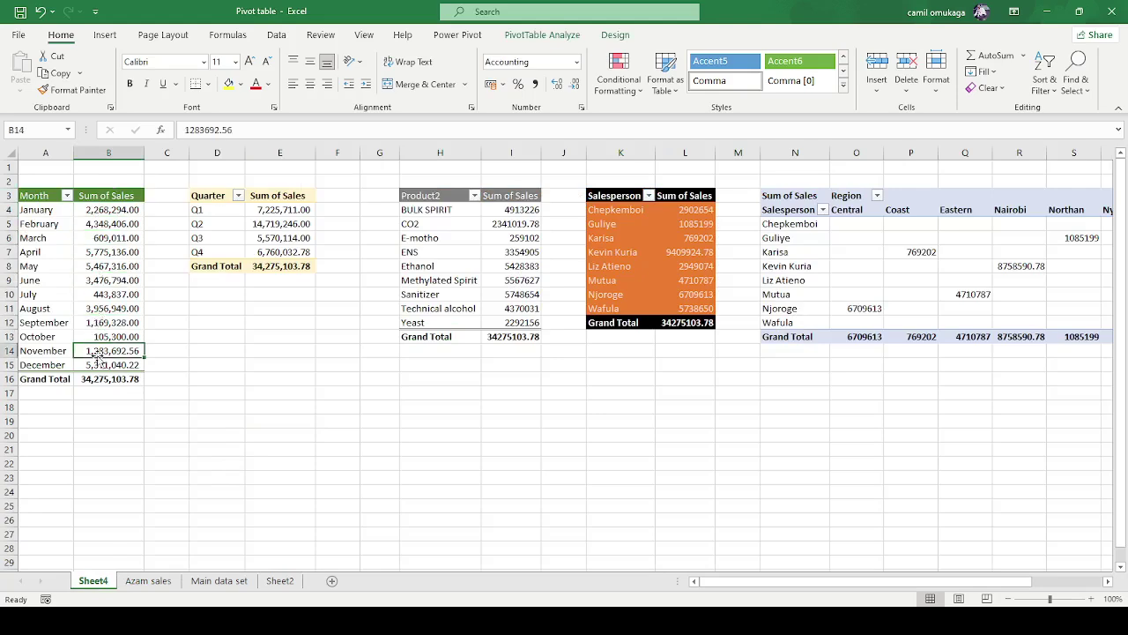
pyautogui.click(103, 265)
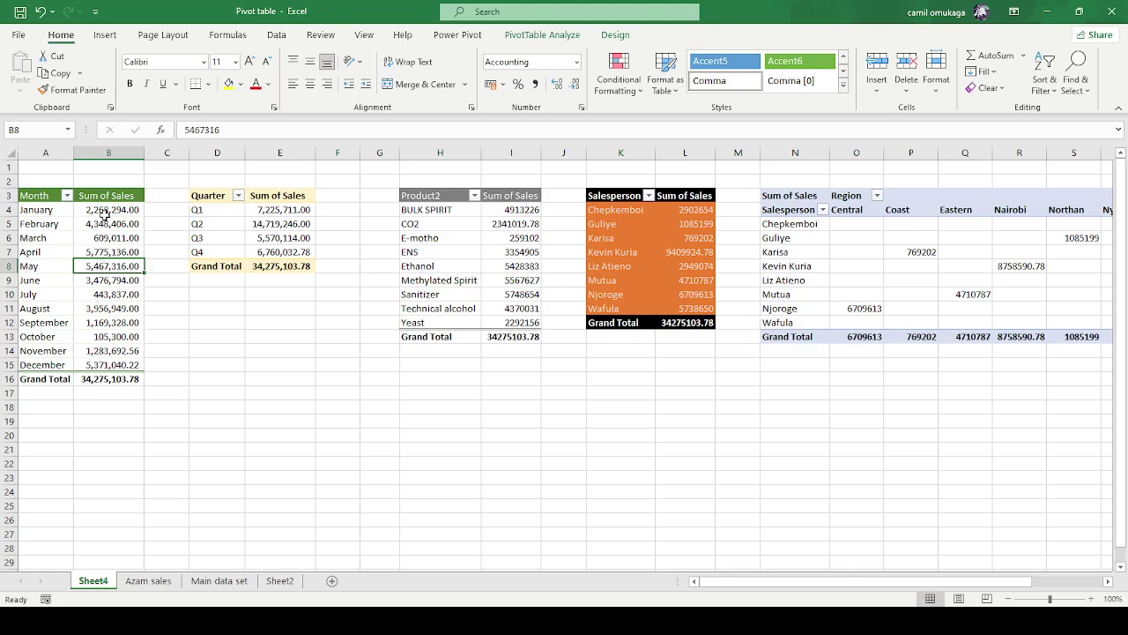
# - Sort the monthly PivotTable by Sum of Sales from largest to smallest and apply the comma number format to column B
pyautogui.click(106, 211)
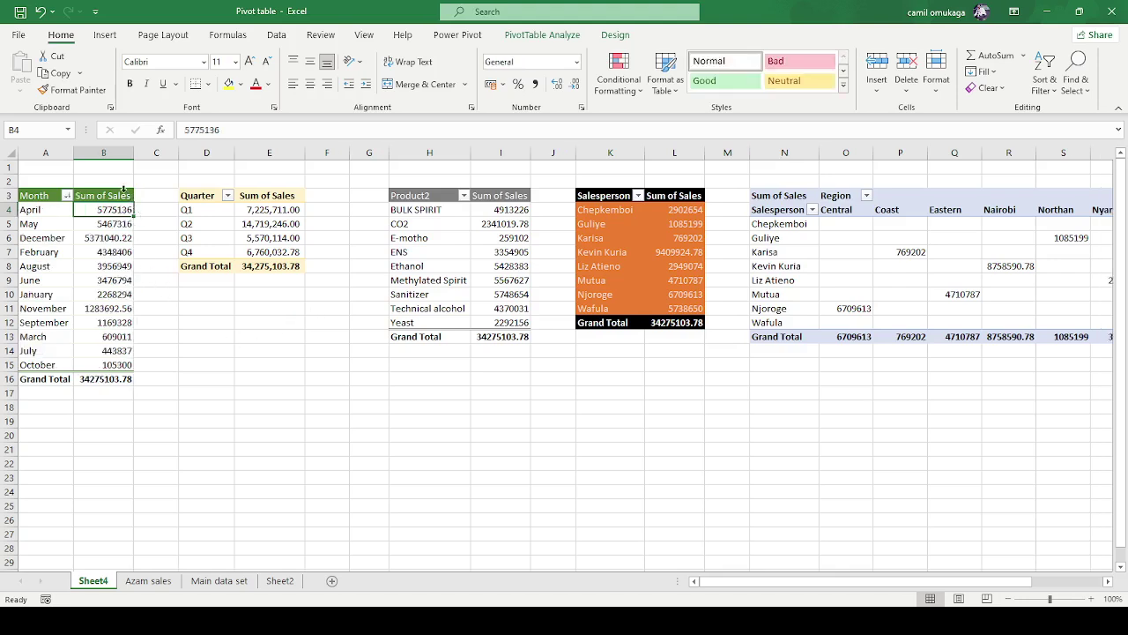
pyautogui.click(107, 152)
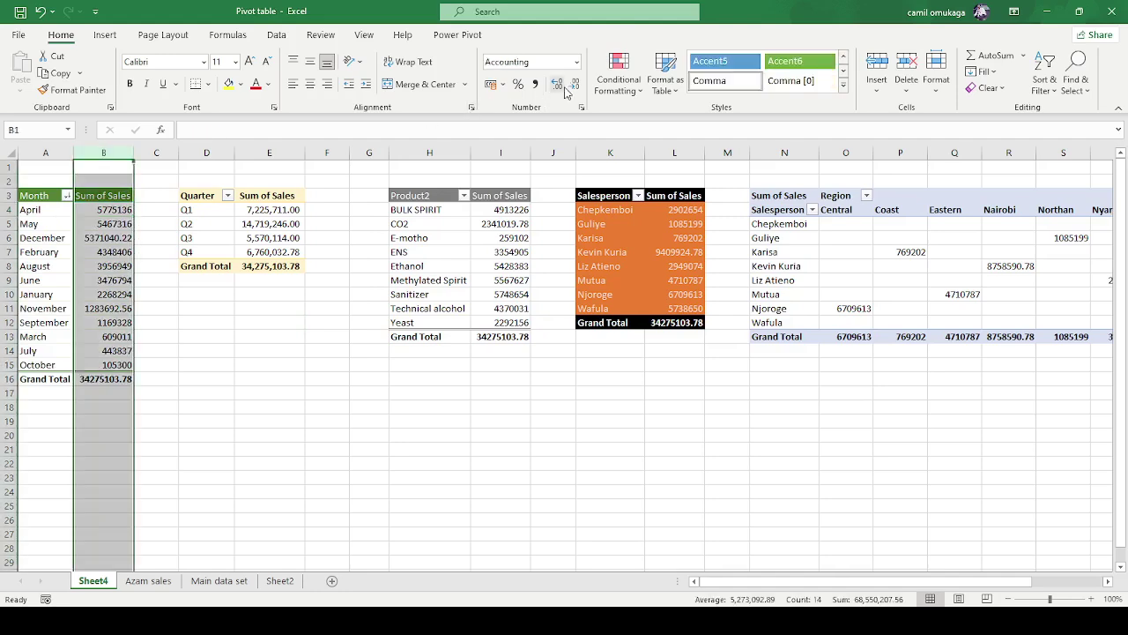
pyautogui.click(534, 85)
pyautogui.click(215, 336)
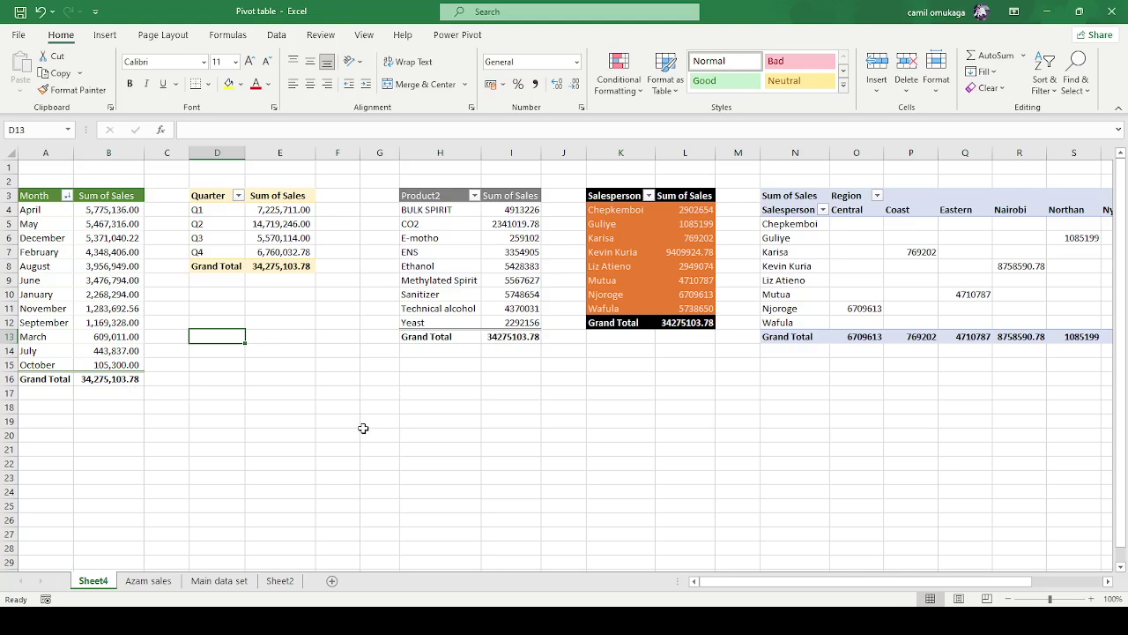
# - Sort the monthly PivotTable by Sum of Sales from smallest to largest and reapply the comma number format to column B
pyautogui.click(112, 223)
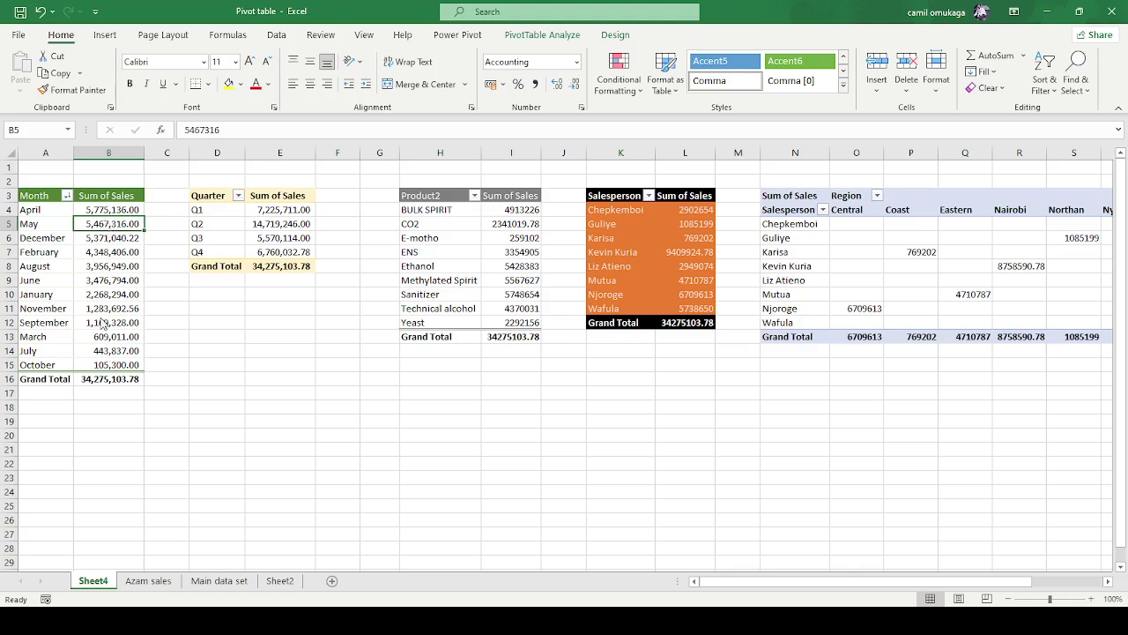
pyautogui.click(106, 208)
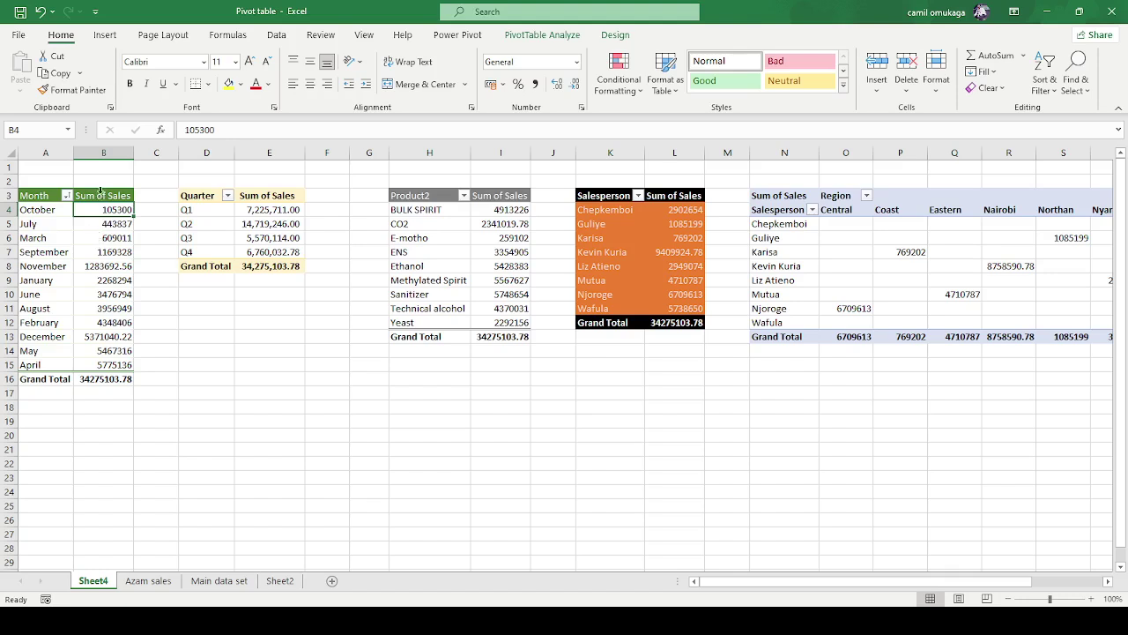
pyautogui.click(104, 152)
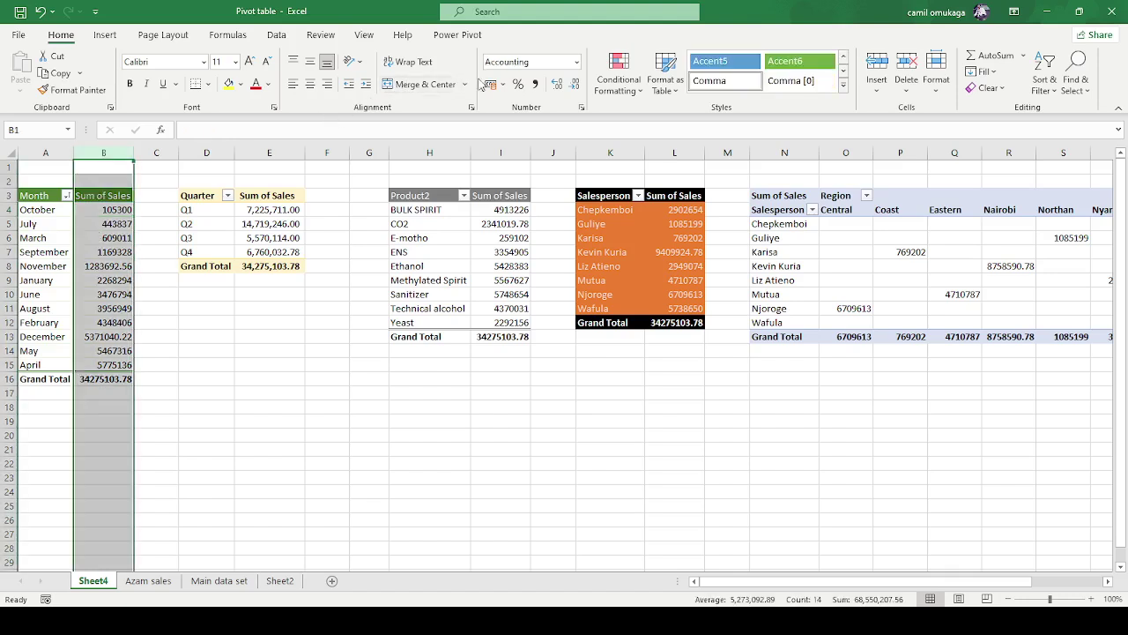
pyautogui.click(536, 84)
pyautogui.click(201, 415)
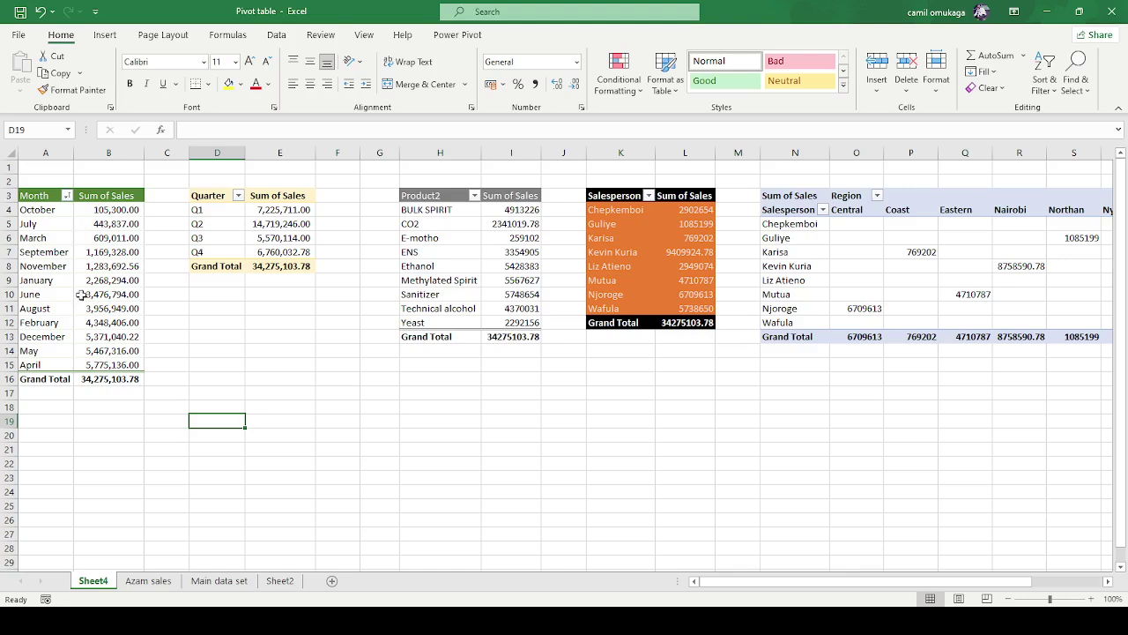
# - Summarize the monthly PivotTable's sales values by Average and apply the comma number format to the Average of Sales column
pyautogui.click(103, 251)
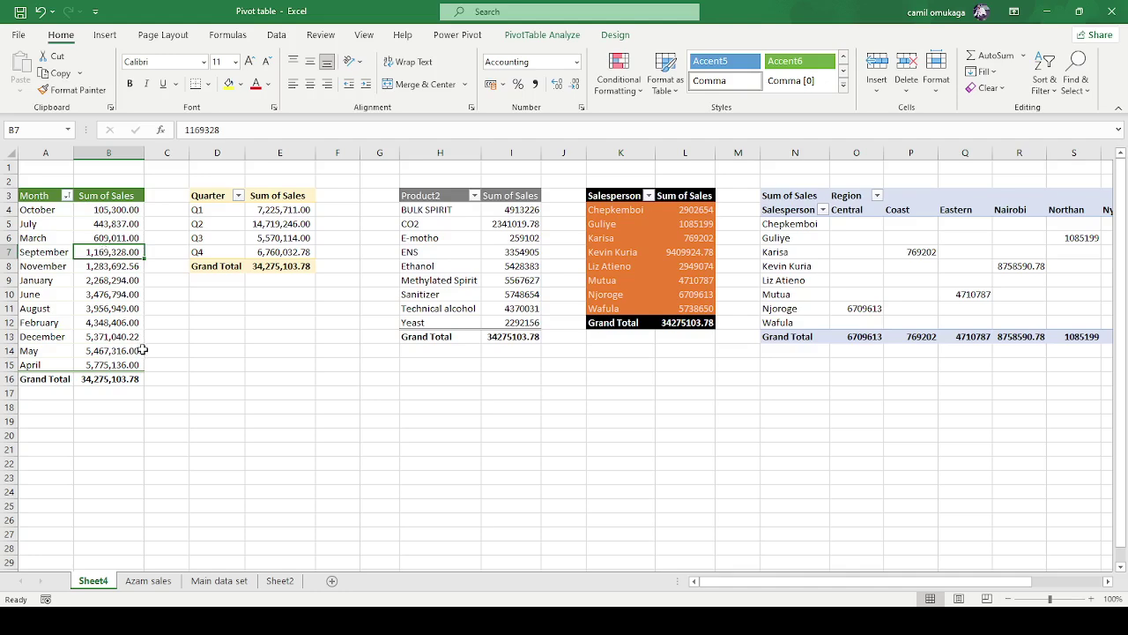
pyautogui.click(108, 209)
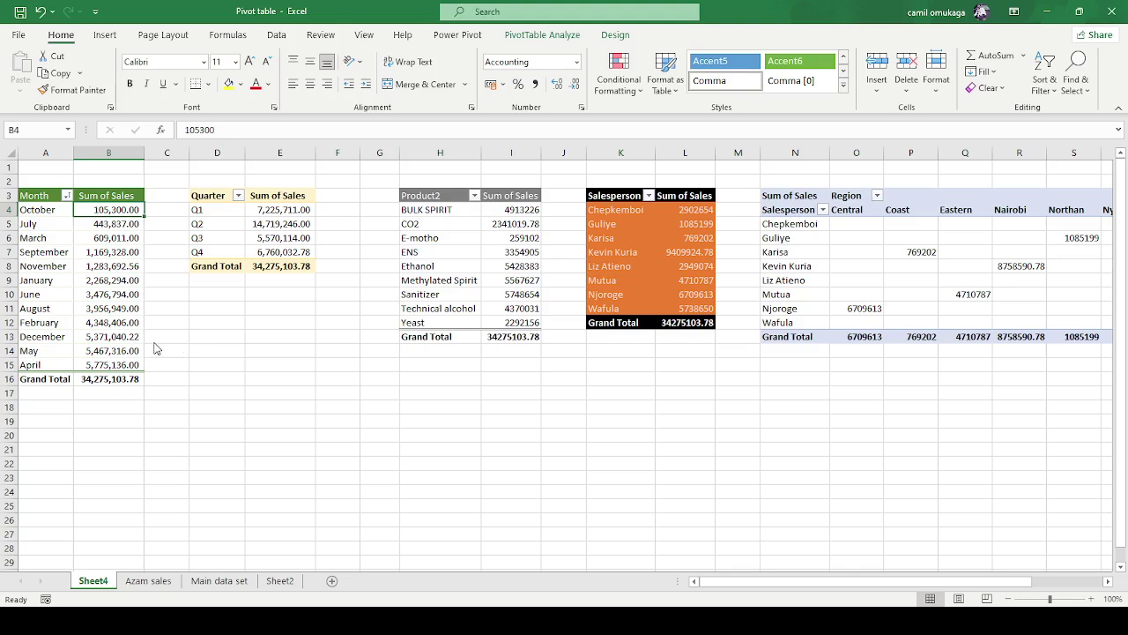
pyautogui.click(298, 389)
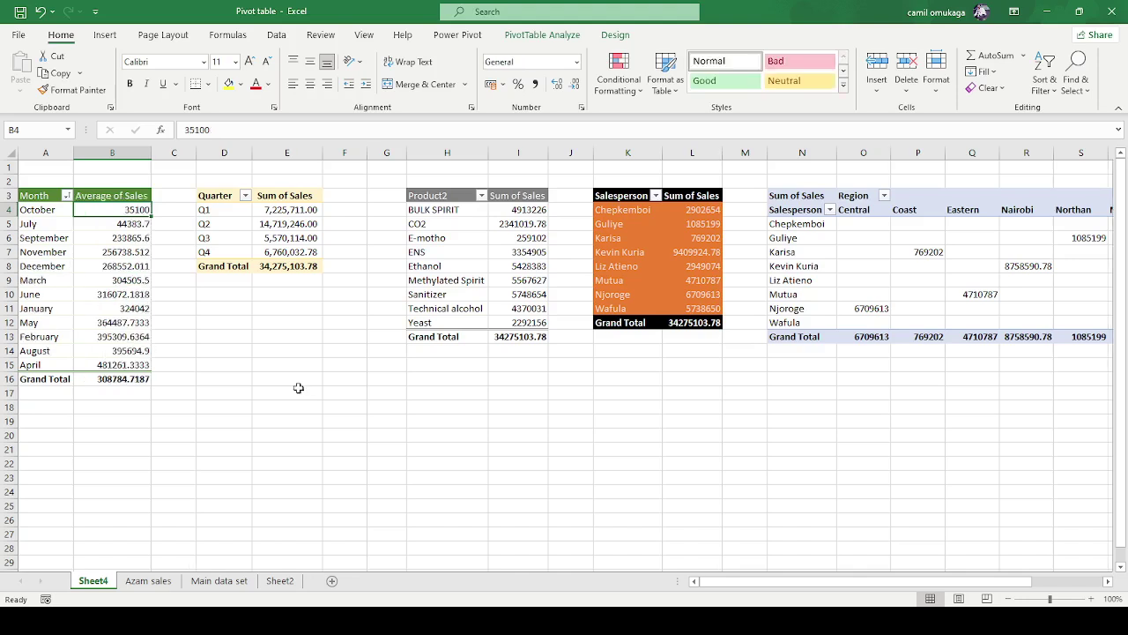
pyautogui.click(250, 361)
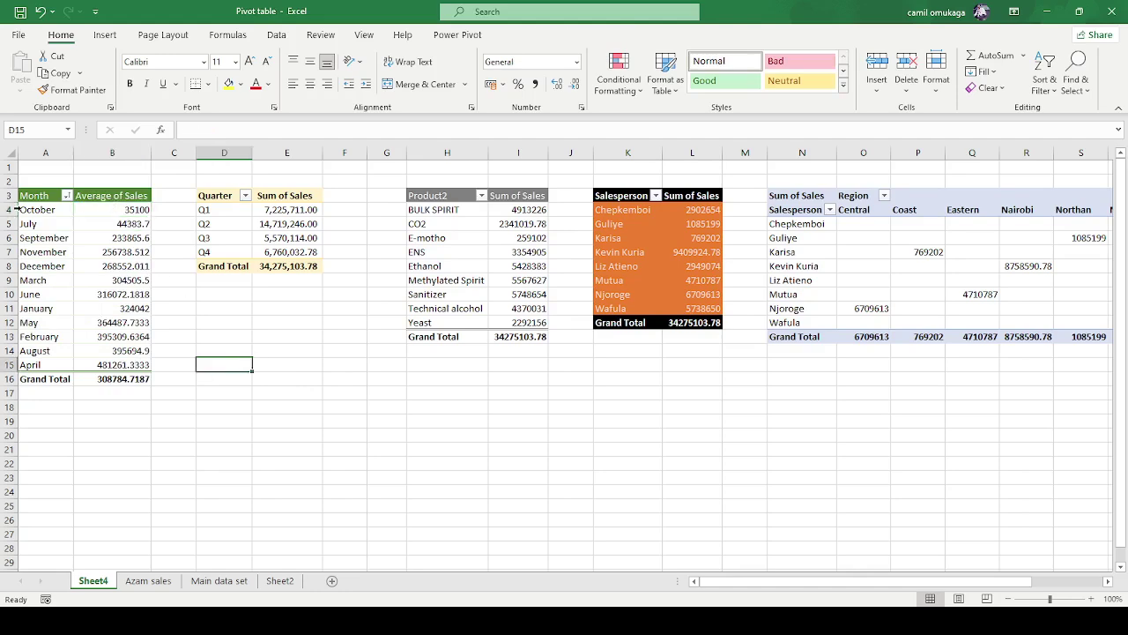
pyautogui.moveTo(23, 209); pyautogui.dragTo(113, 210)
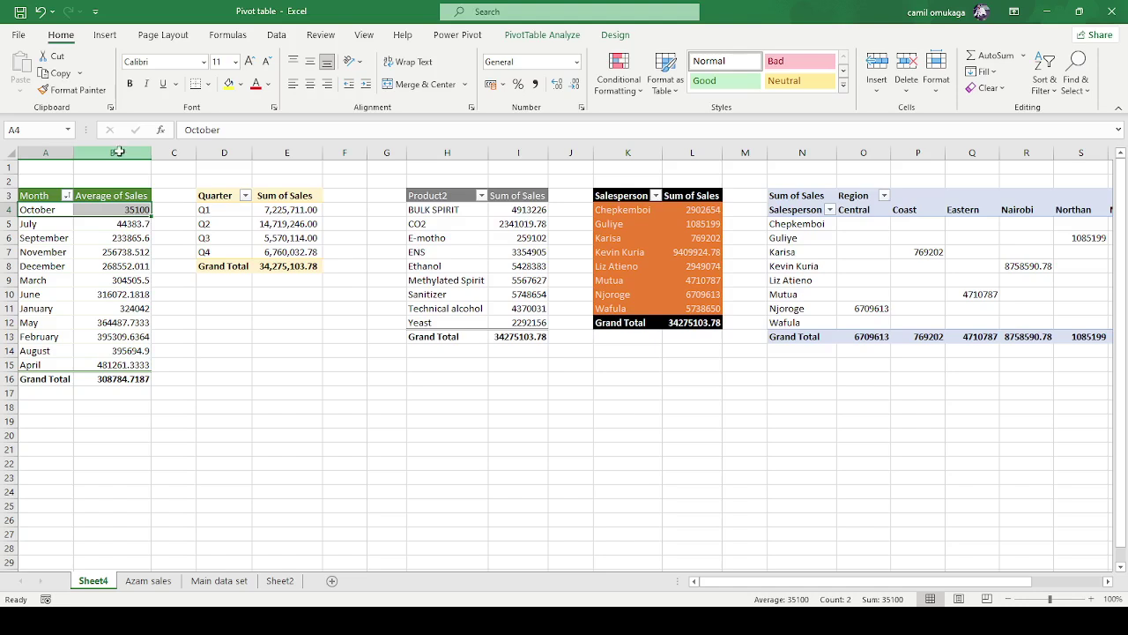
pyautogui.click(118, 152)
pyautogui.click(535, 84)
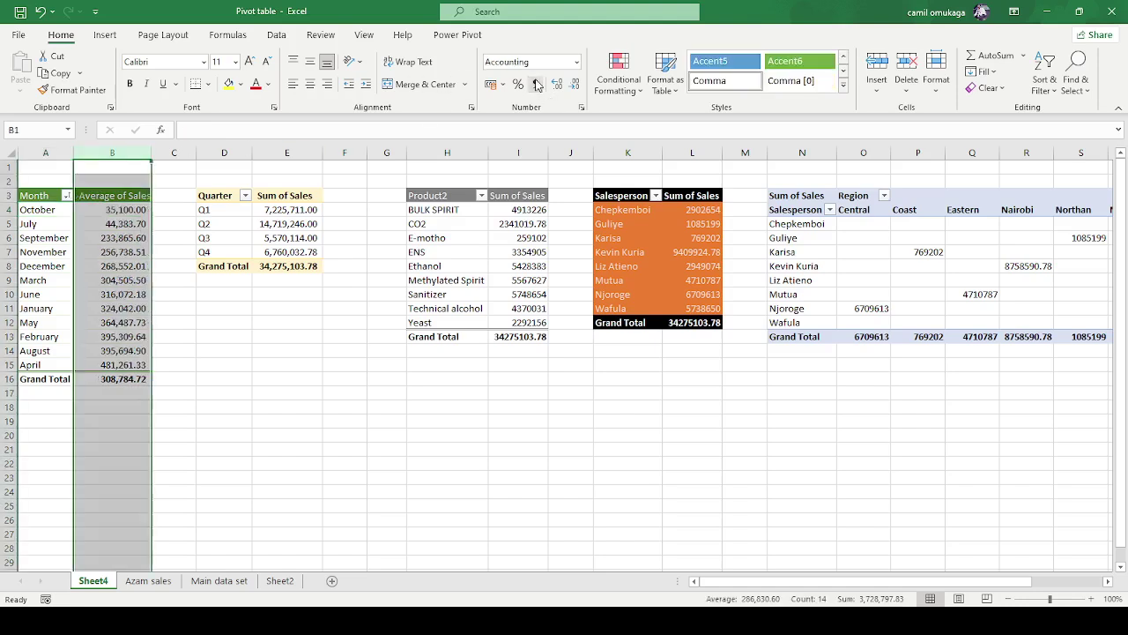
pyautogui.click(125, 279)
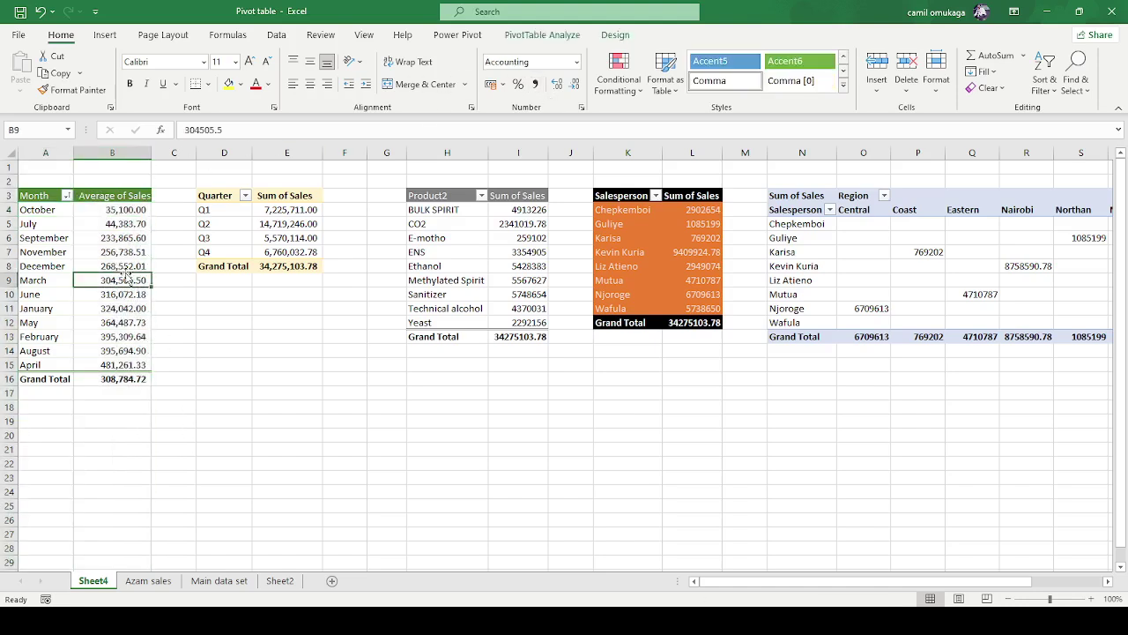
# - Examine the October, July and Grand Total rows of the Average of Sales monthly PivotTable
pyautogui.click(7, 209)
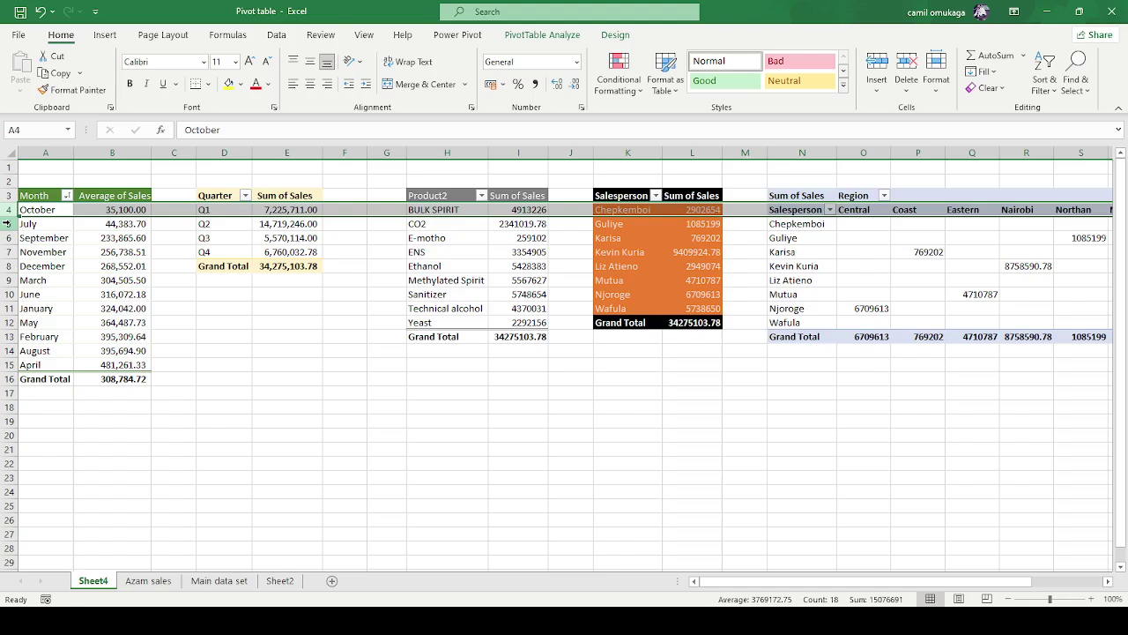
pyautogui.click(8, 223)
pyautogui.click(91, 378)
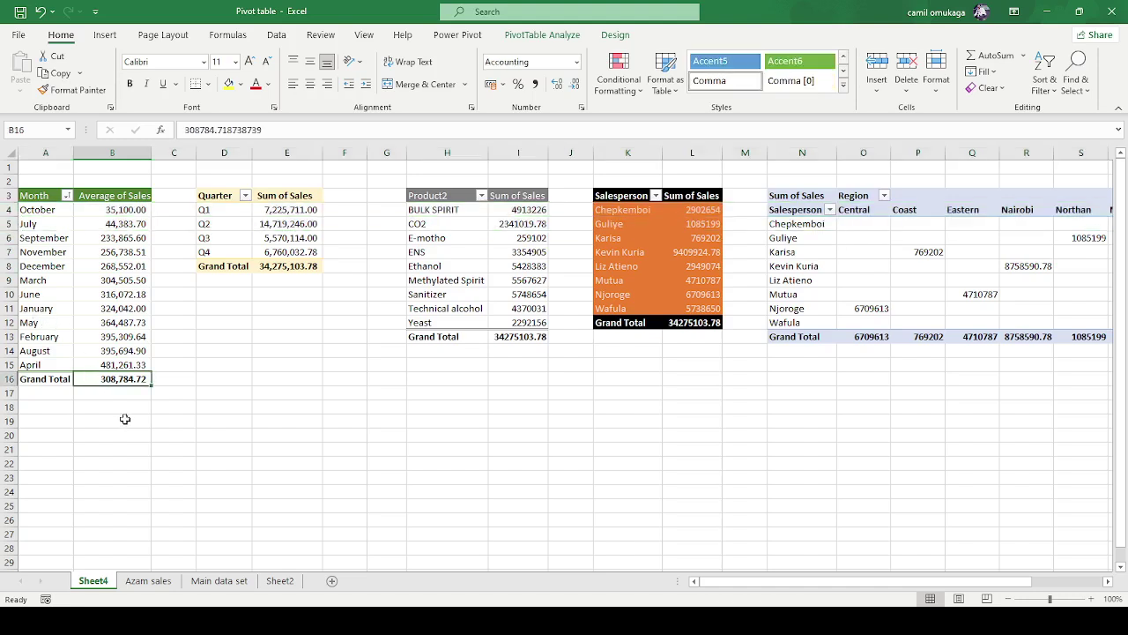
pyautogui.click(8, 379)
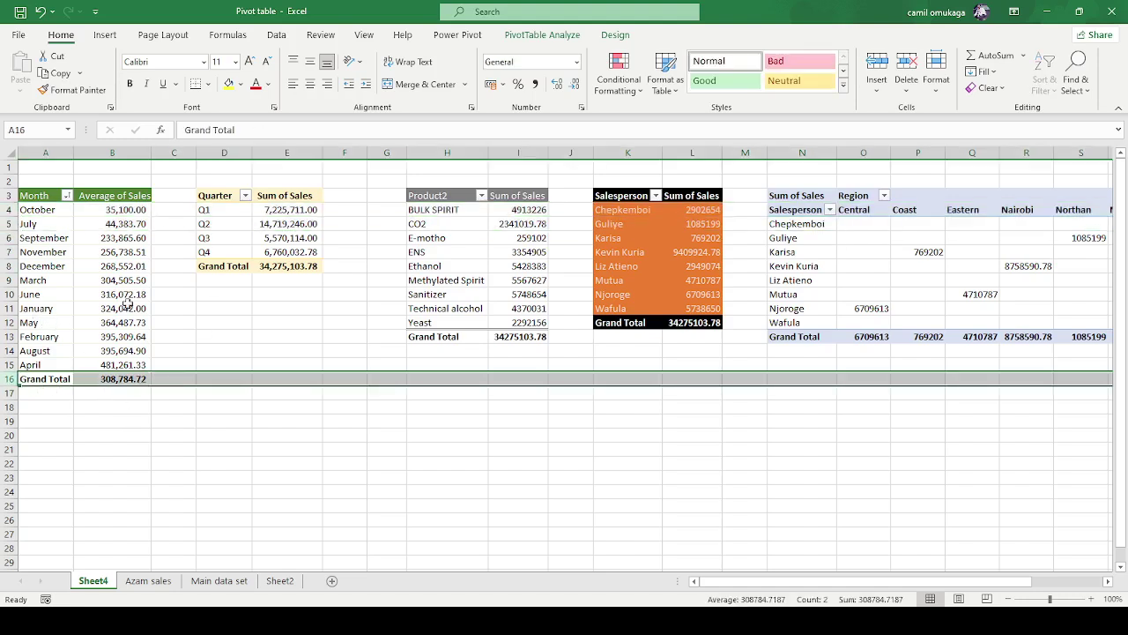
pyautogui.click(120, 407)
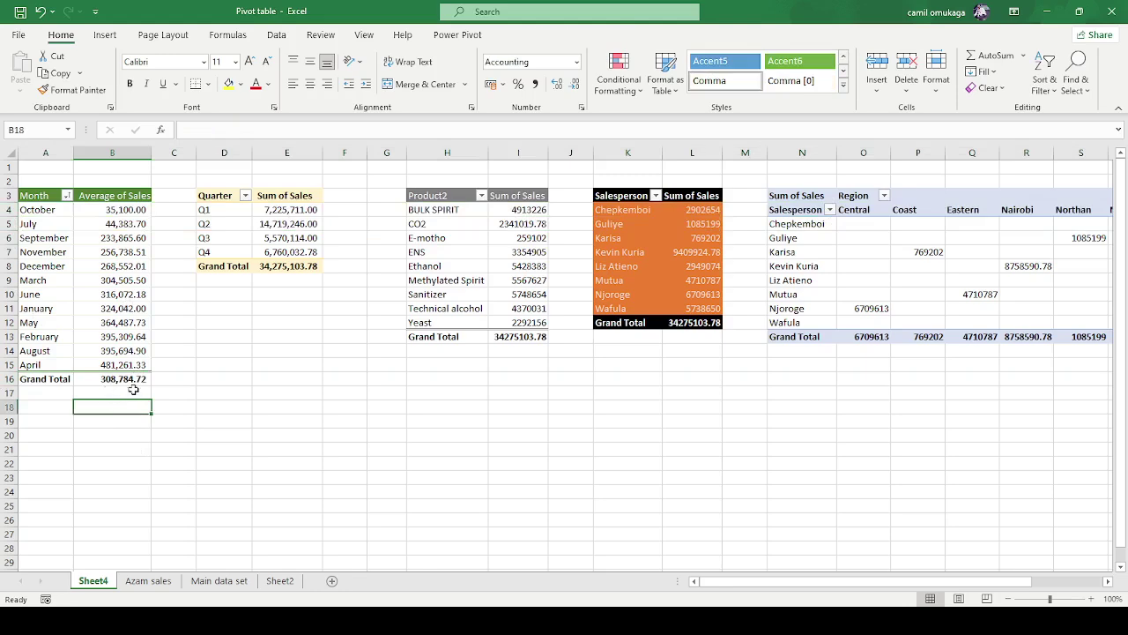
pyautogui.click(123, 253)
# - Summarize the monthly PivotTable's sales values by Max and apply the comma number format to the Max of Sales column
pyautogui.click(113, 213)
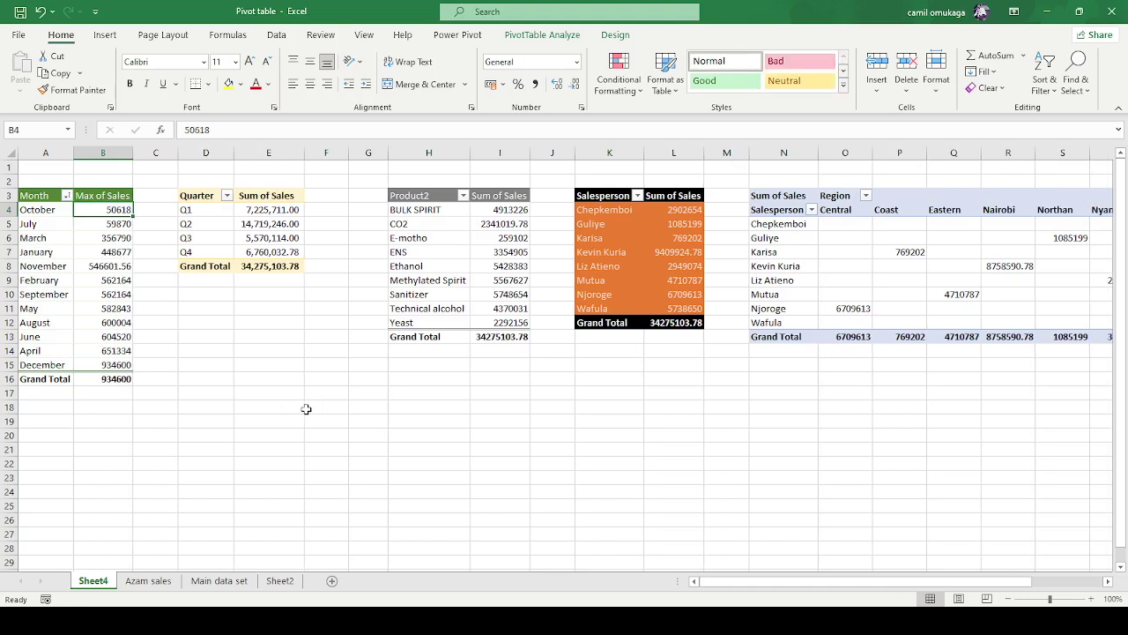
pyautogui.click(189, 368)
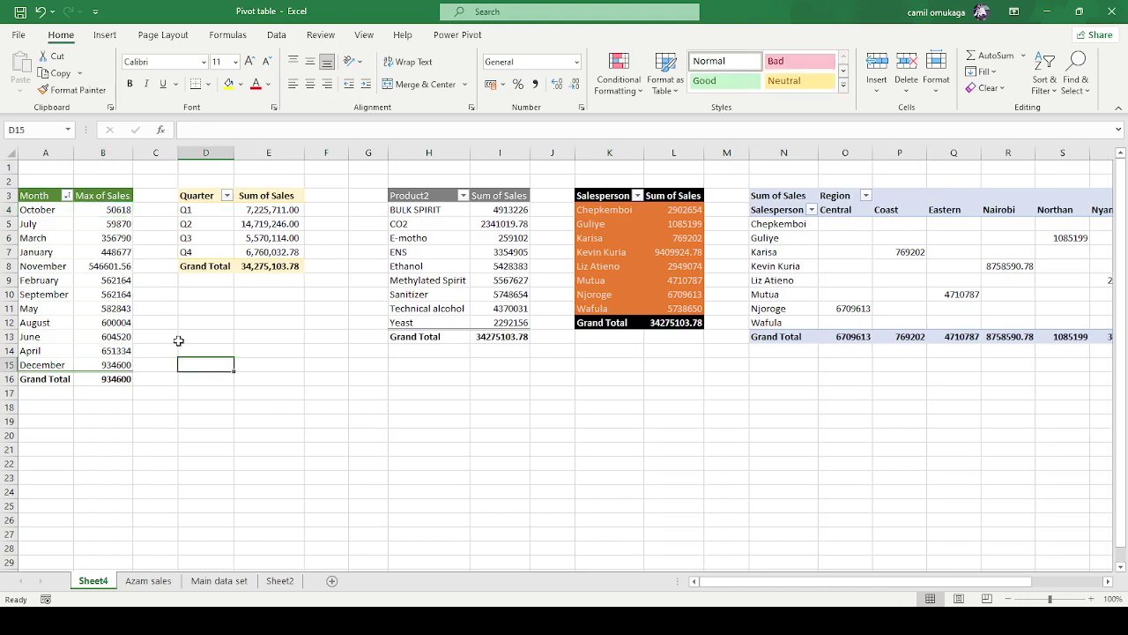
pyautogui.click(103, 154)
pyautogui.click(534, 85)
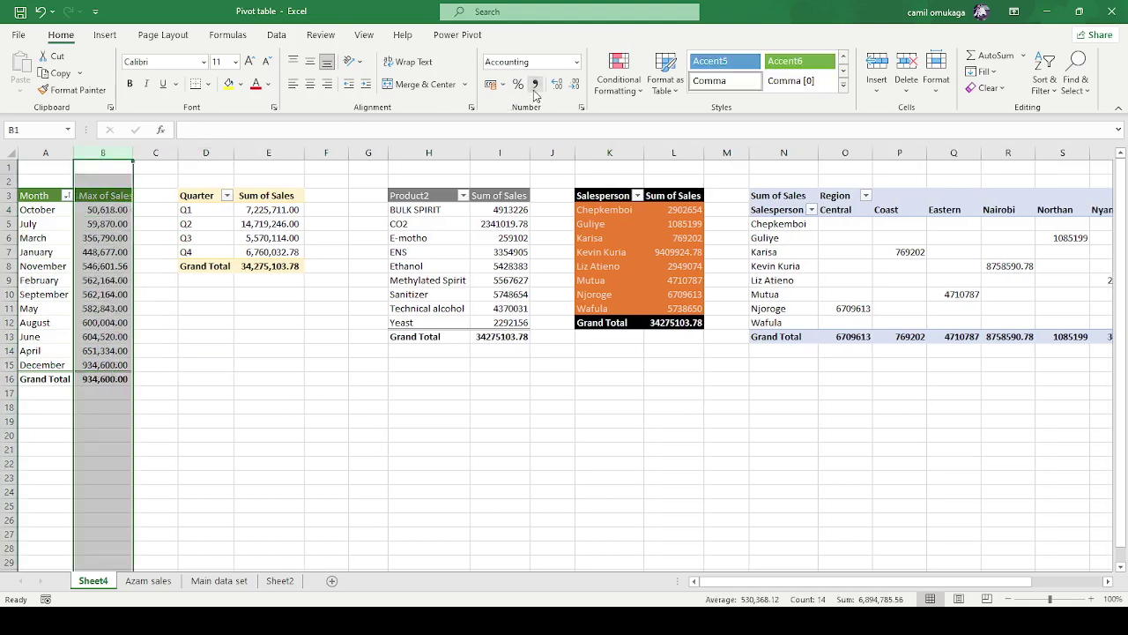
pyautogui.click(188, 391)
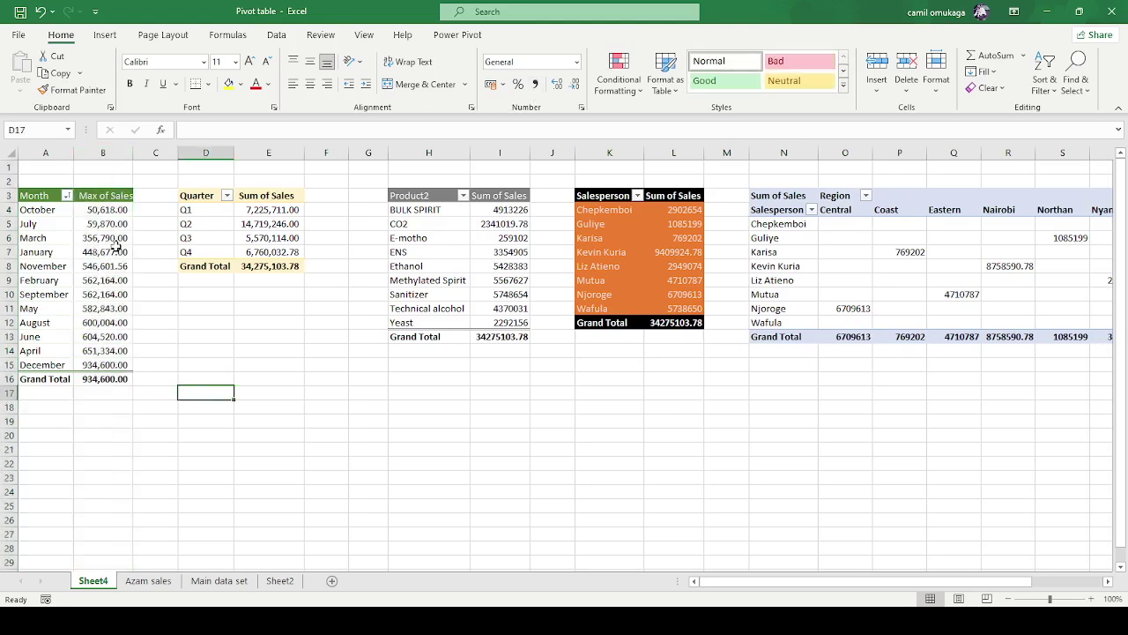
# - Check the Grand Total and the monthly values in the Max of Sales column of the monthly PivotTable
pyautogui.click(101, 382)
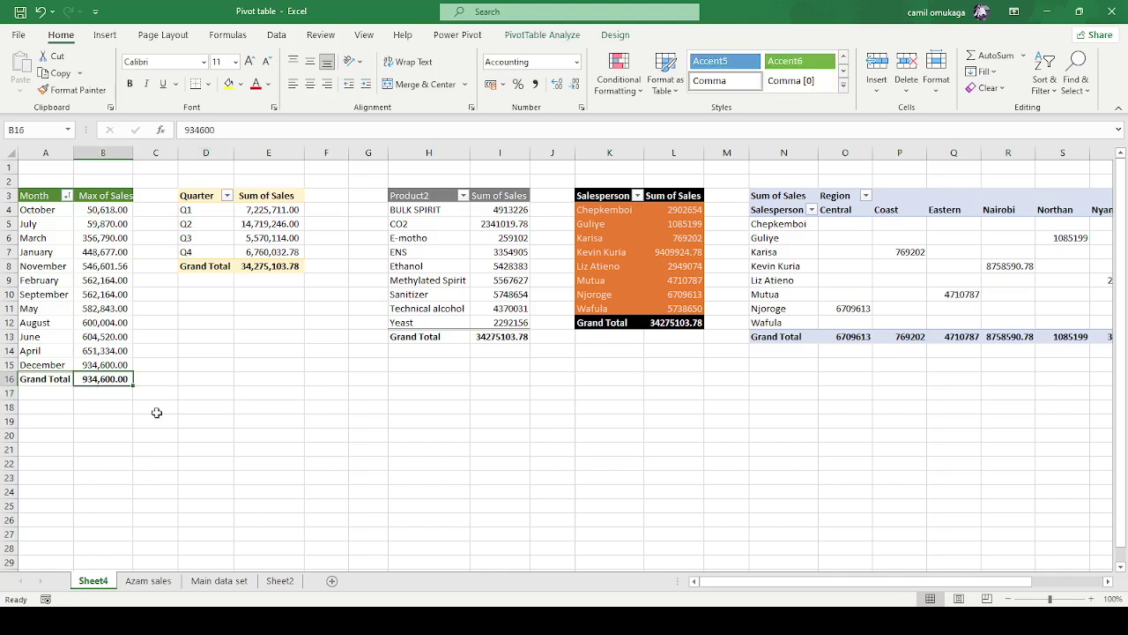
pyautogui.click(106, 154)
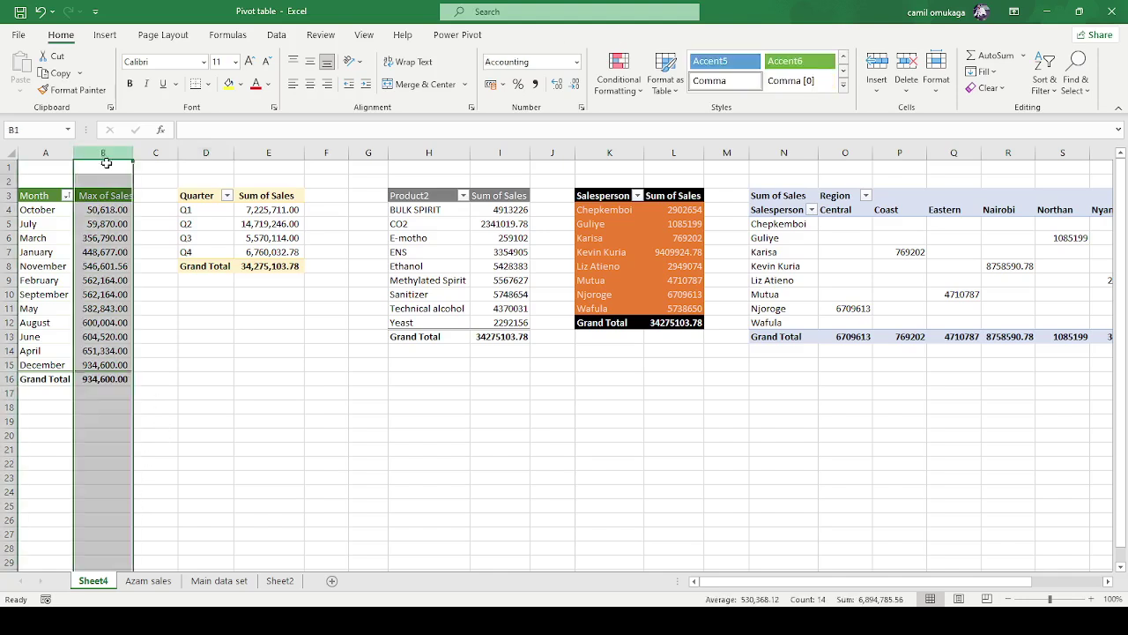
pyautogui.click(95, 262)
pyautogui.click(104, 209)
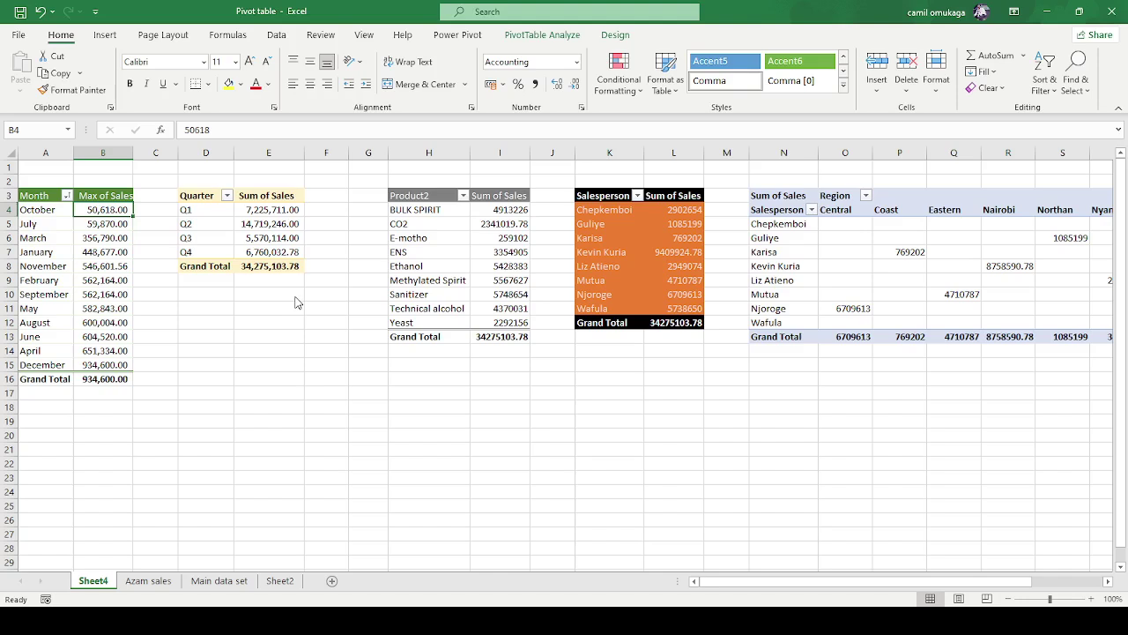
# - Undo the comma number format and the Max summarization of the monthly PivotTable to bring back Sum of Sales
pyautogui.hotkey('ctrl', 'shift', '`')
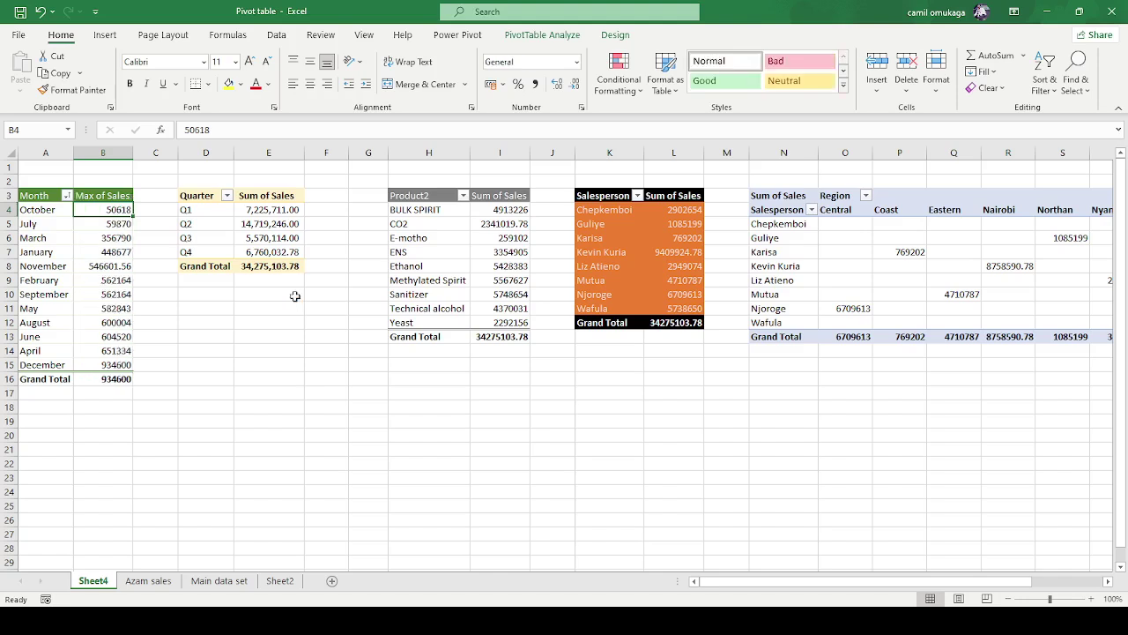
pyautogui.click(107, 250)
pyautogui.click(112, 238)
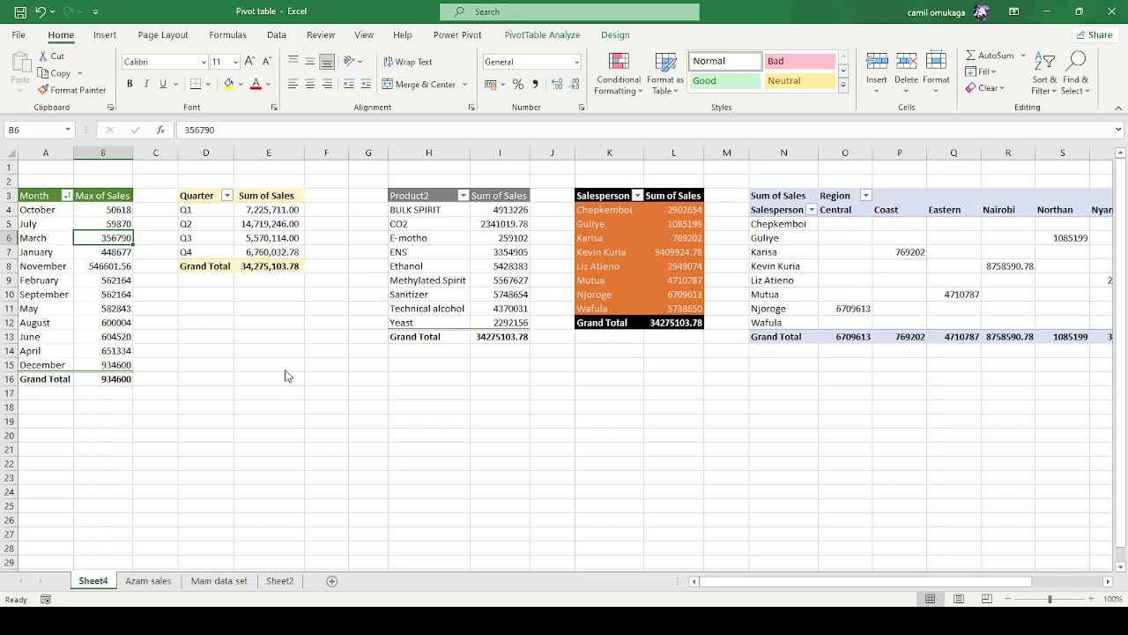
pyautogui.hotkey('ctrl', 'z')
pyautogui.click(263, 464)
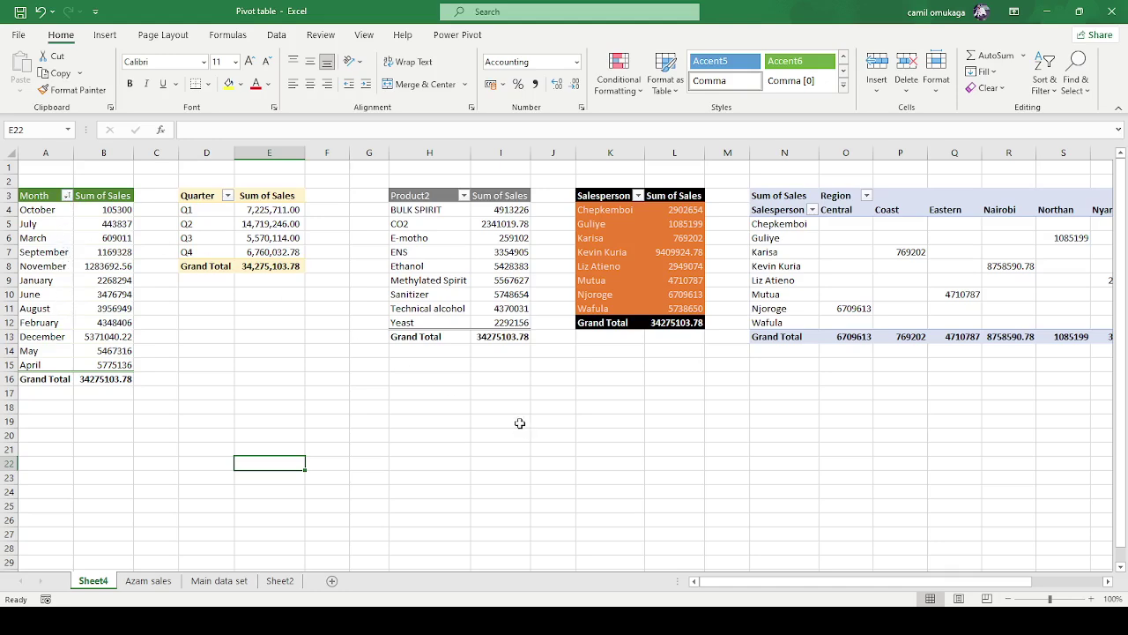
# - Apply the comma number format to the Sum of Sales column of the monthly PivotTable
pyautogui.click(57, 232)
pyautogui.click(100, 211)
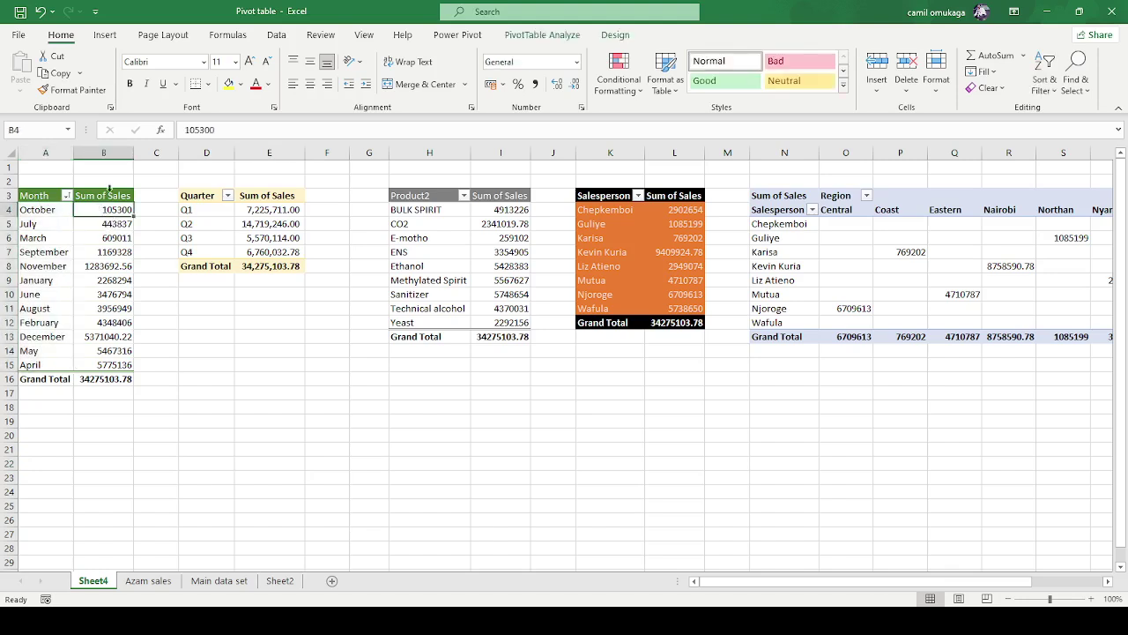
pyautogui.click(111, 148)
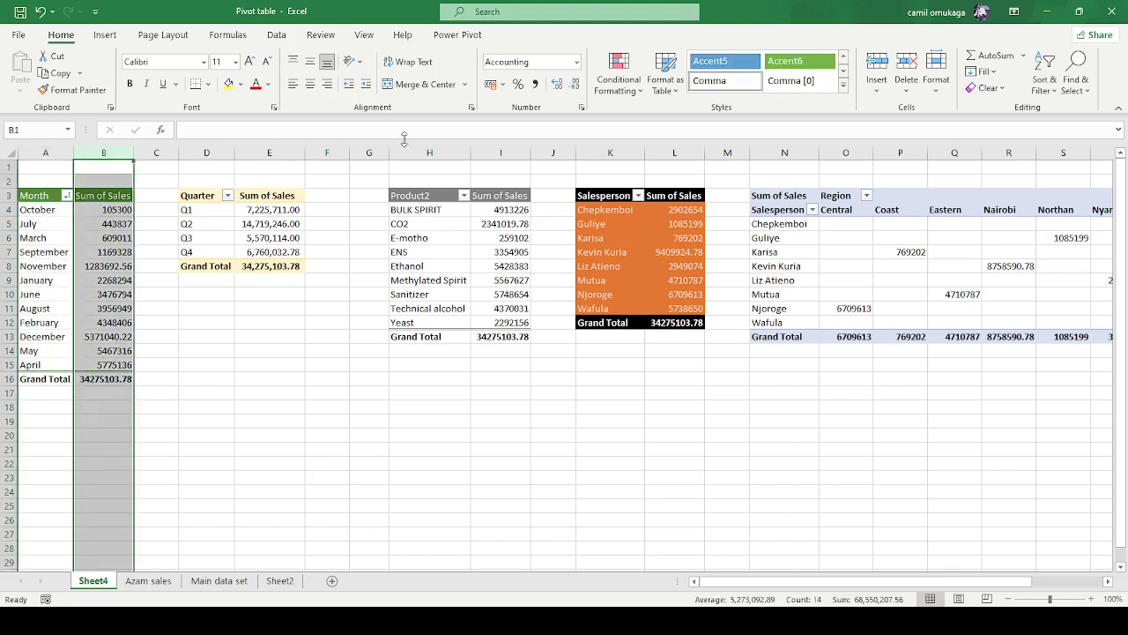
pyautogui.click(534, 84)
pyautogui.click(201, 362)
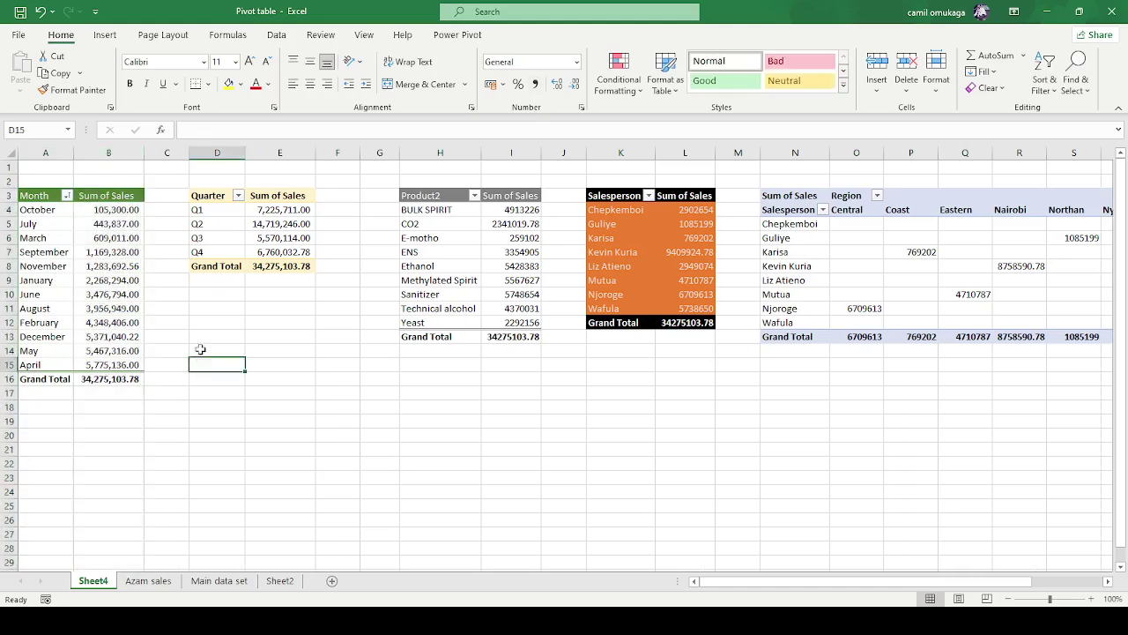
# - Show the monthly PivotTable's Sum of Sales values as percentages of the grand total and check the Grand Total row
pyautogui.click(113, 211)
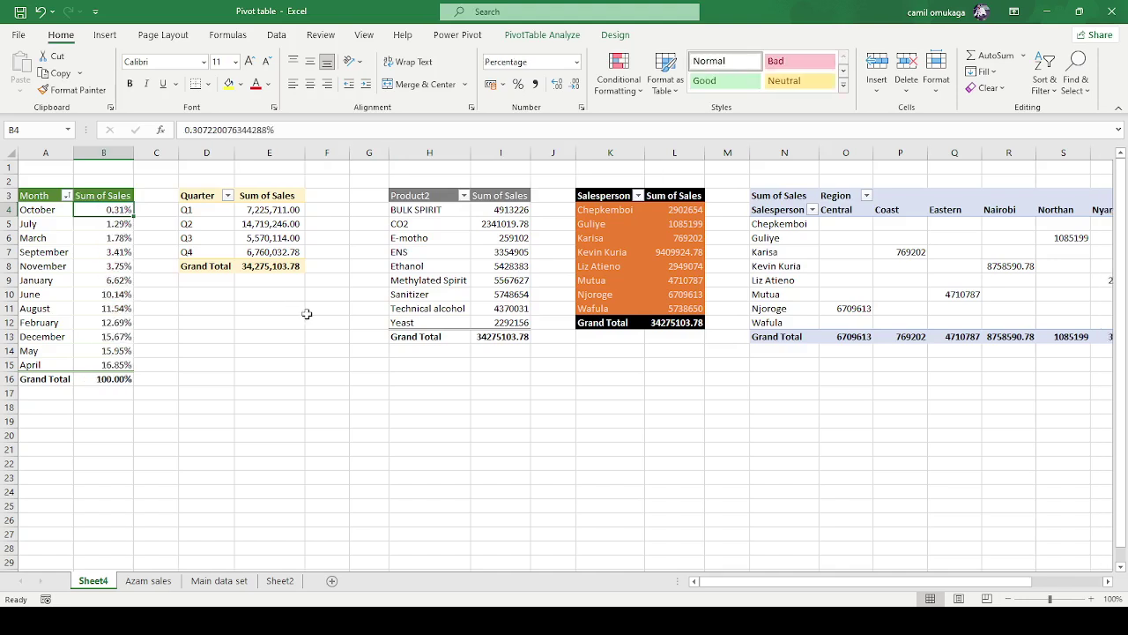
pyautogui.click(199, 405)
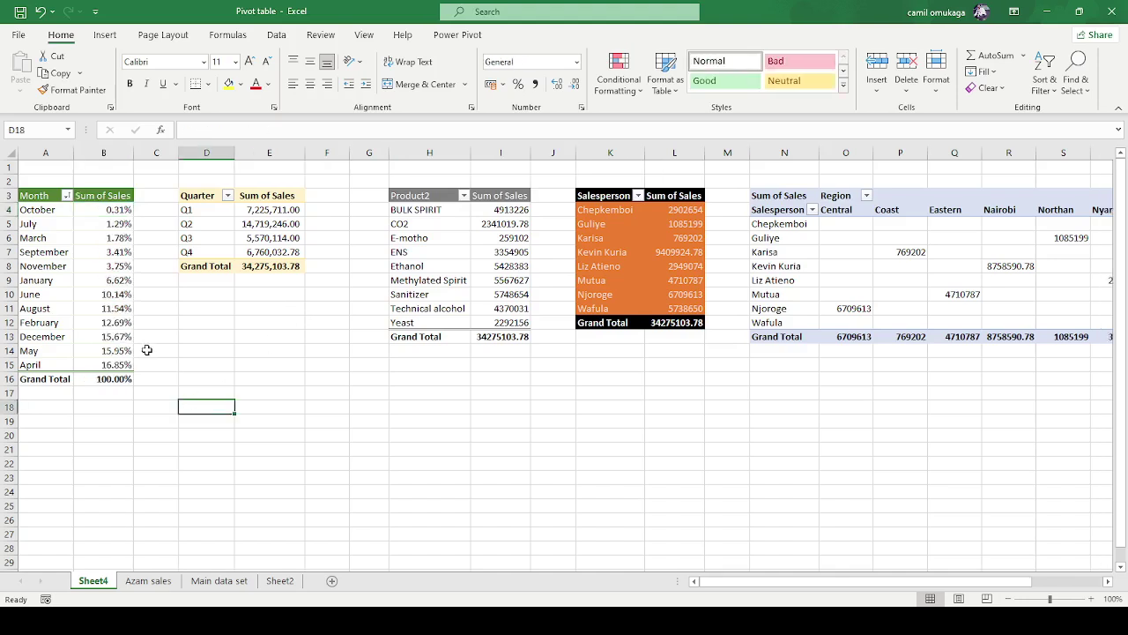
pyautogui.click(104, 379)
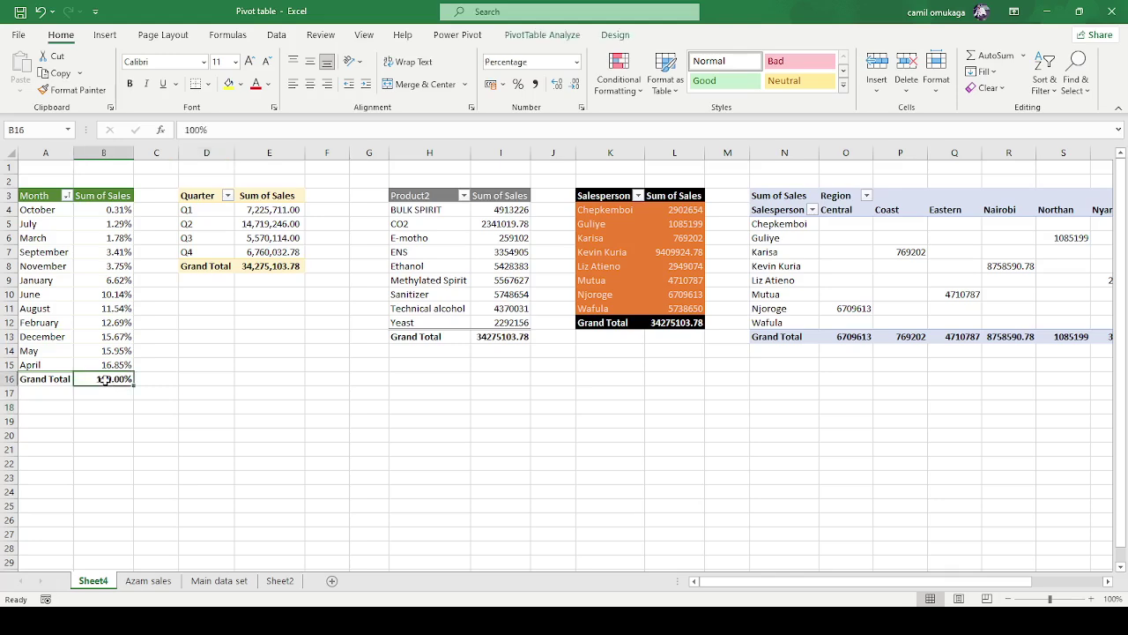
# - Sort the monthly PivotTable by Sum of Sales from largest to smallest
pyautogui.click(109, 210)
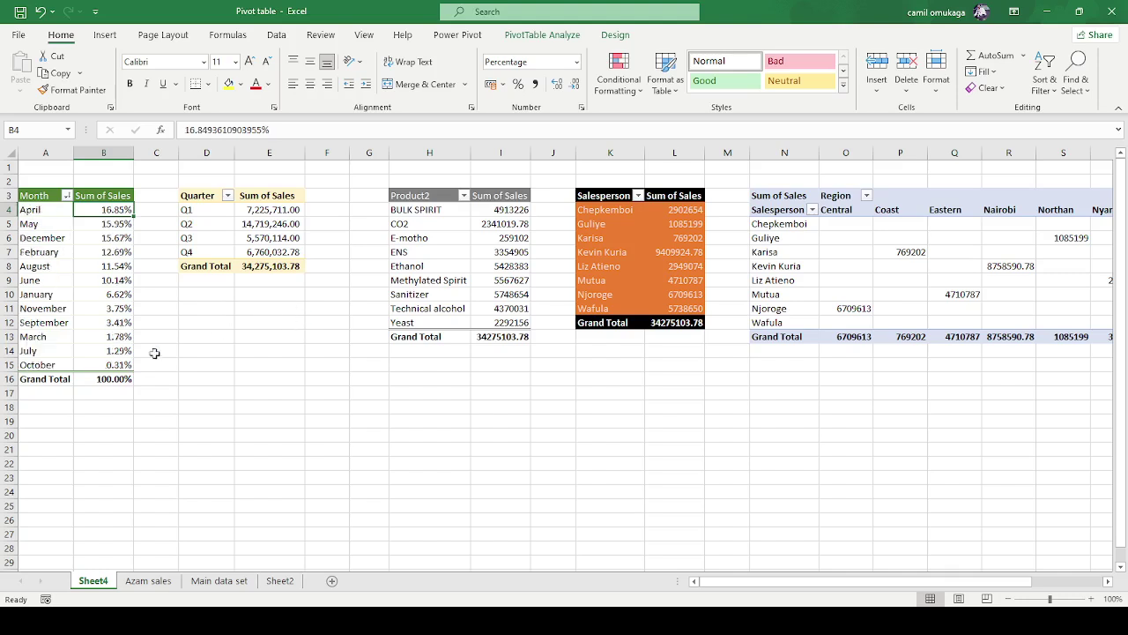
pyautogui.click(165, 462)
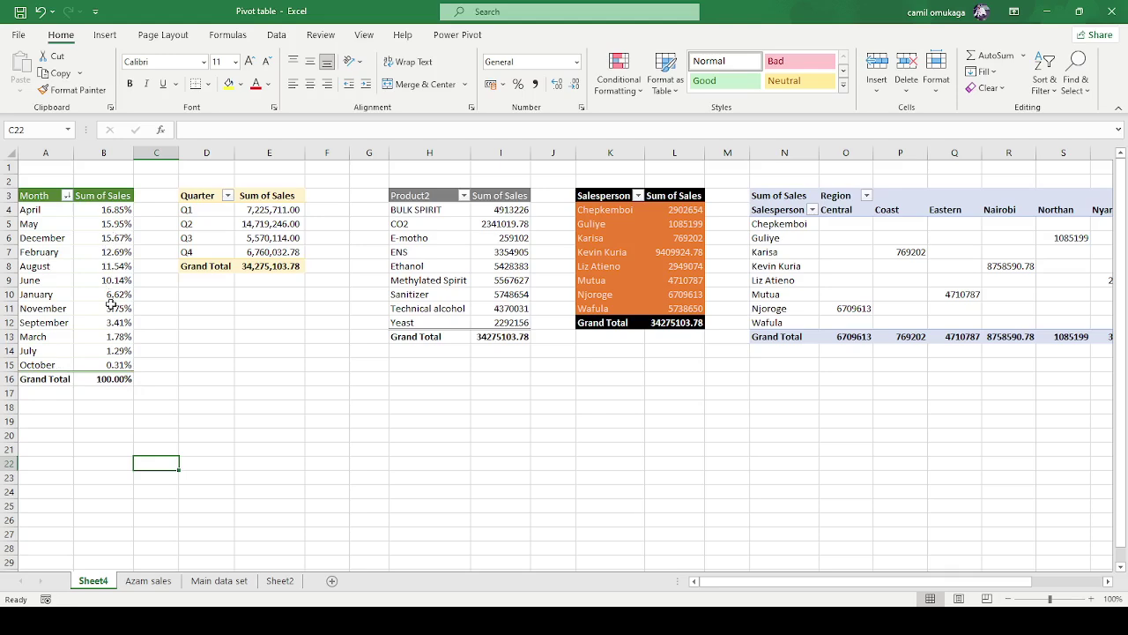
pyautogui.click(186, 342)
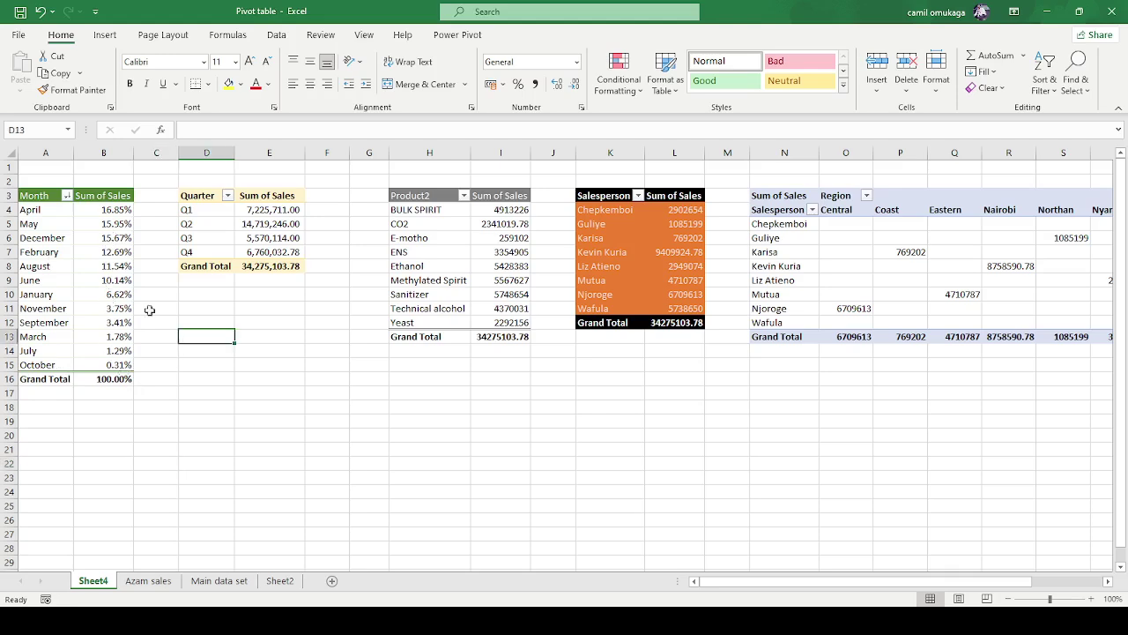
pyautogui.click(87, 238)
pyautogui.click(281, 448)
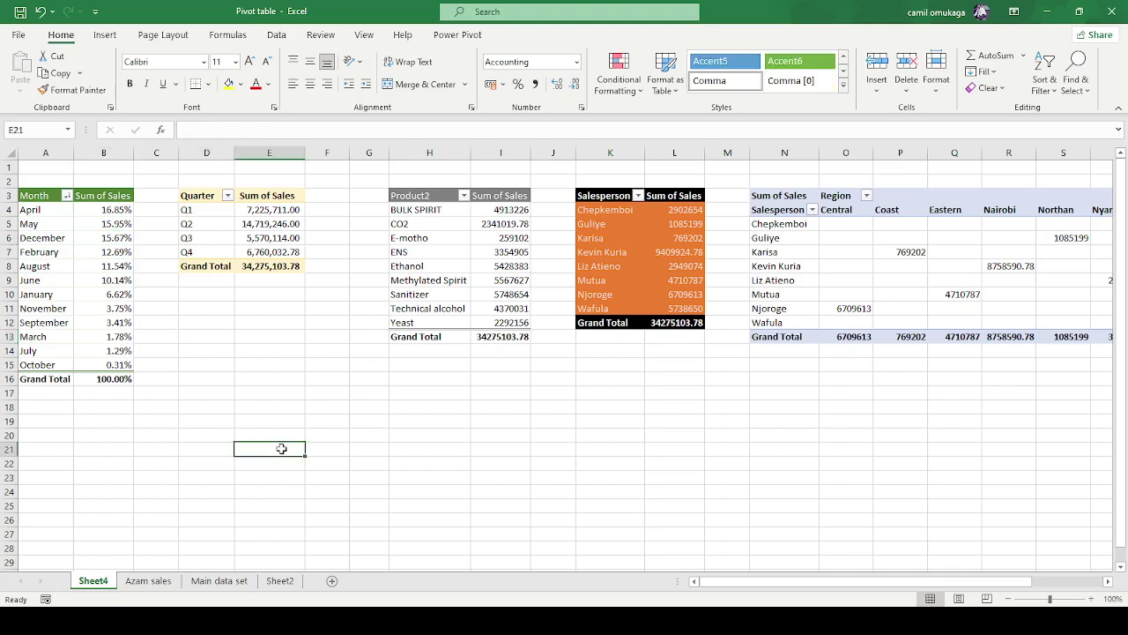
# - Compare the Q1 value in the Quarter PivotTable with the Q1 records in the Azam sales source sheet
pyautogui.click(228, 224)
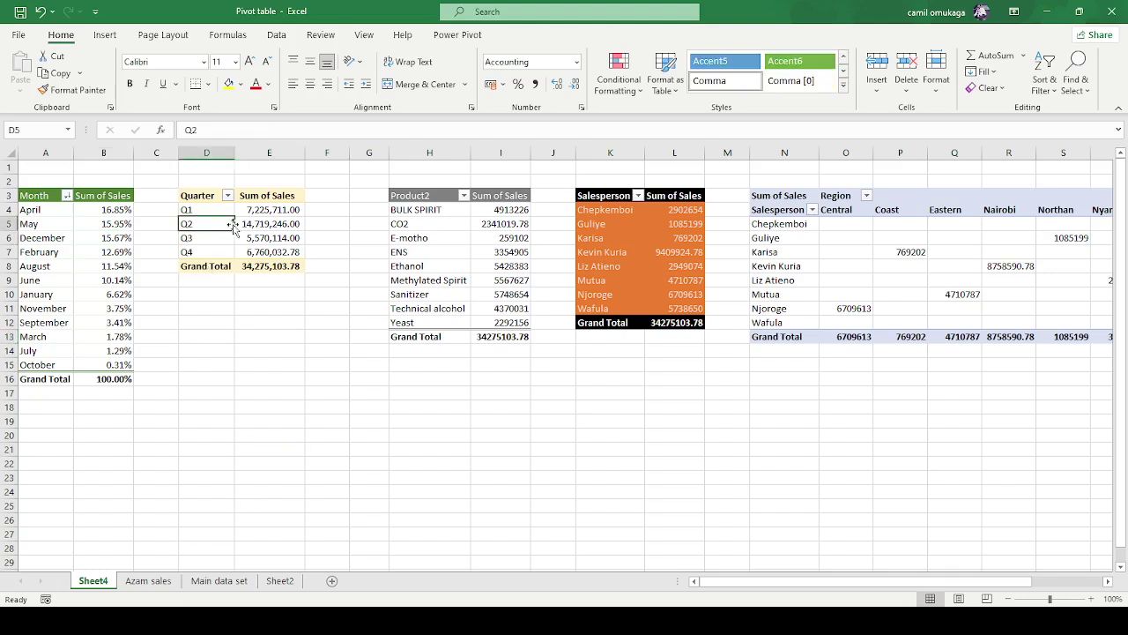
pyautogui.click(274, 210)
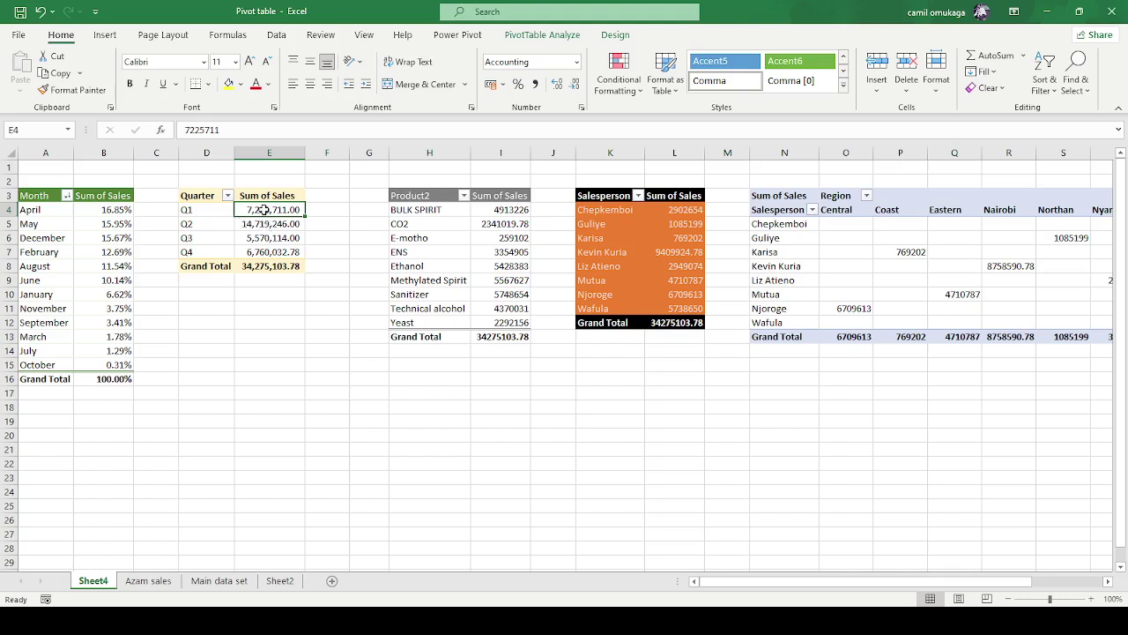
pyautogui.click(150, 580)
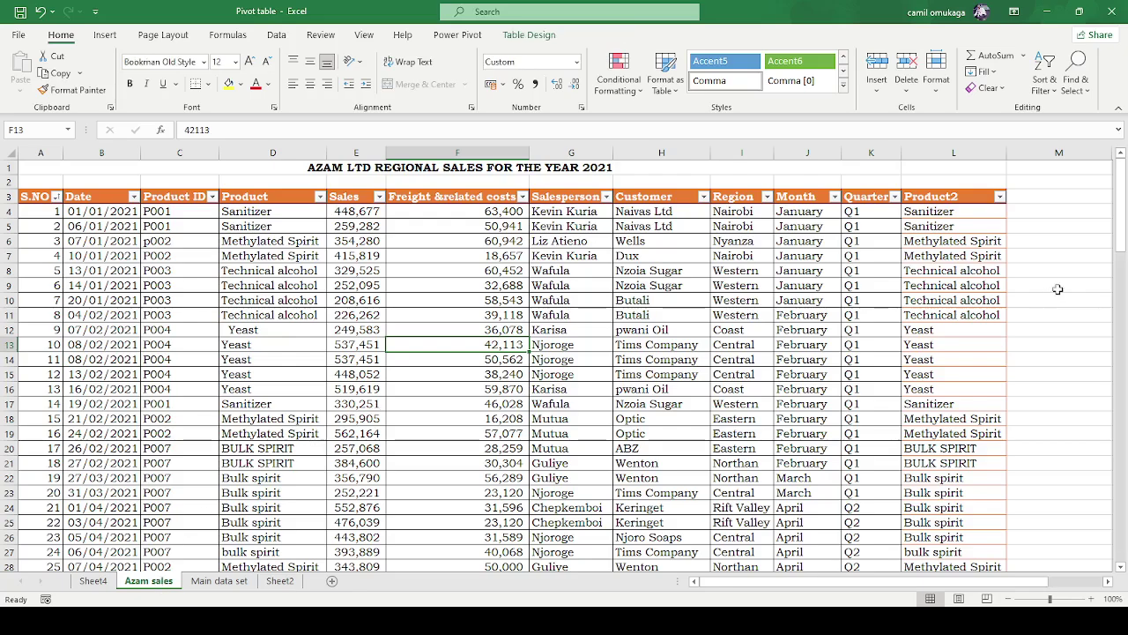
pyautogui.scroll(-1, 872, 328)
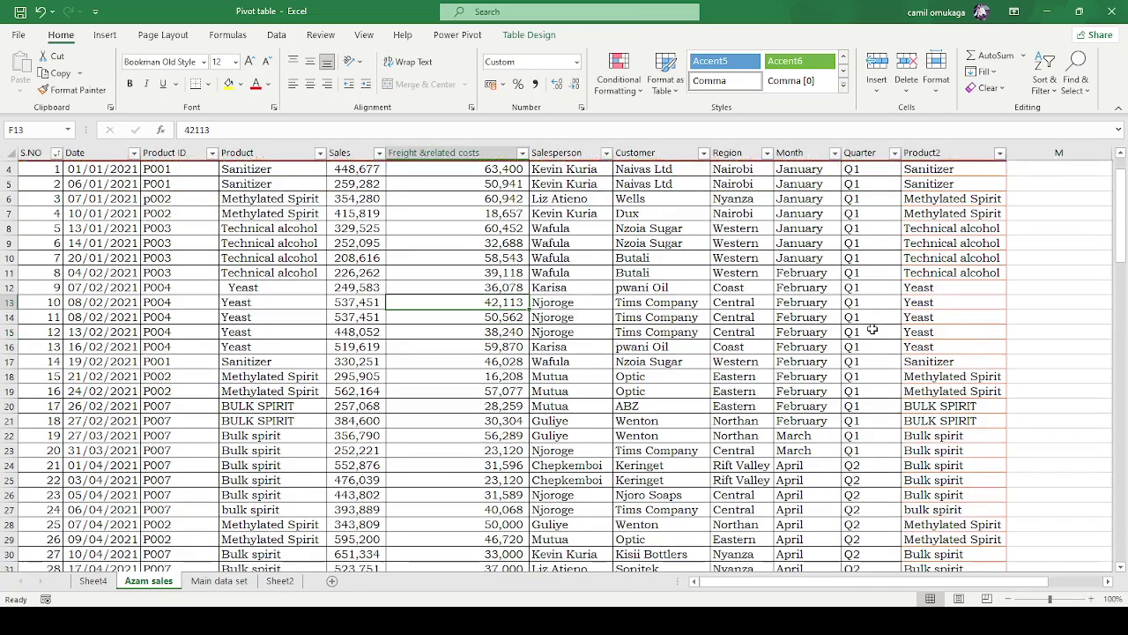
pyautogui.scroll(-5, 265, 256)
pyautogui.scroll(5, 247, 220)
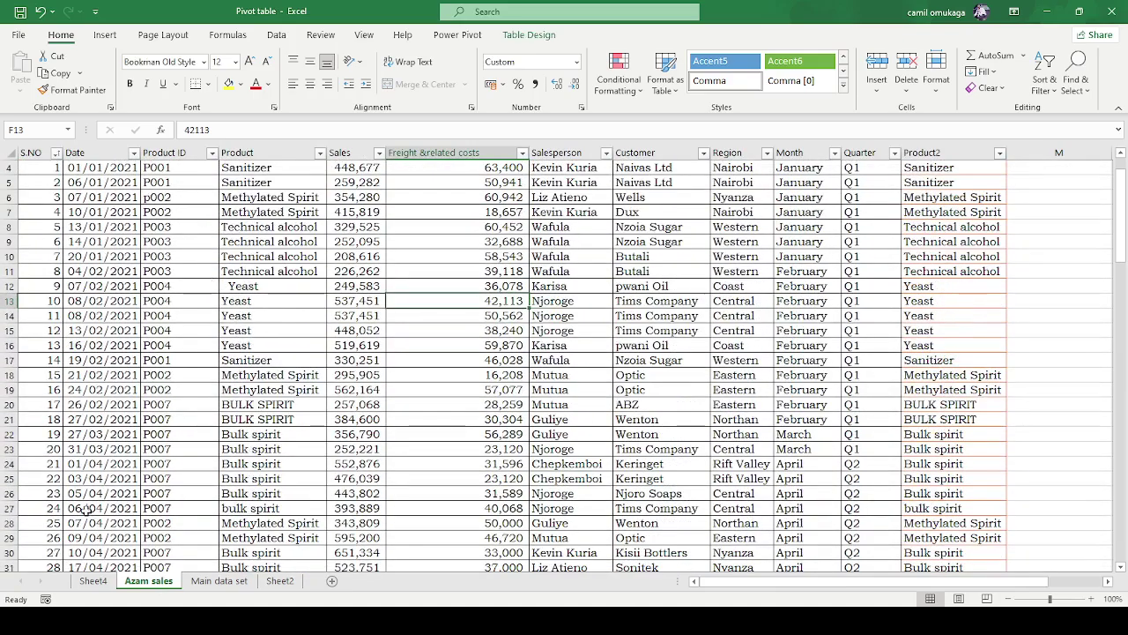
pyautogui.scroll(1, 82, 552)
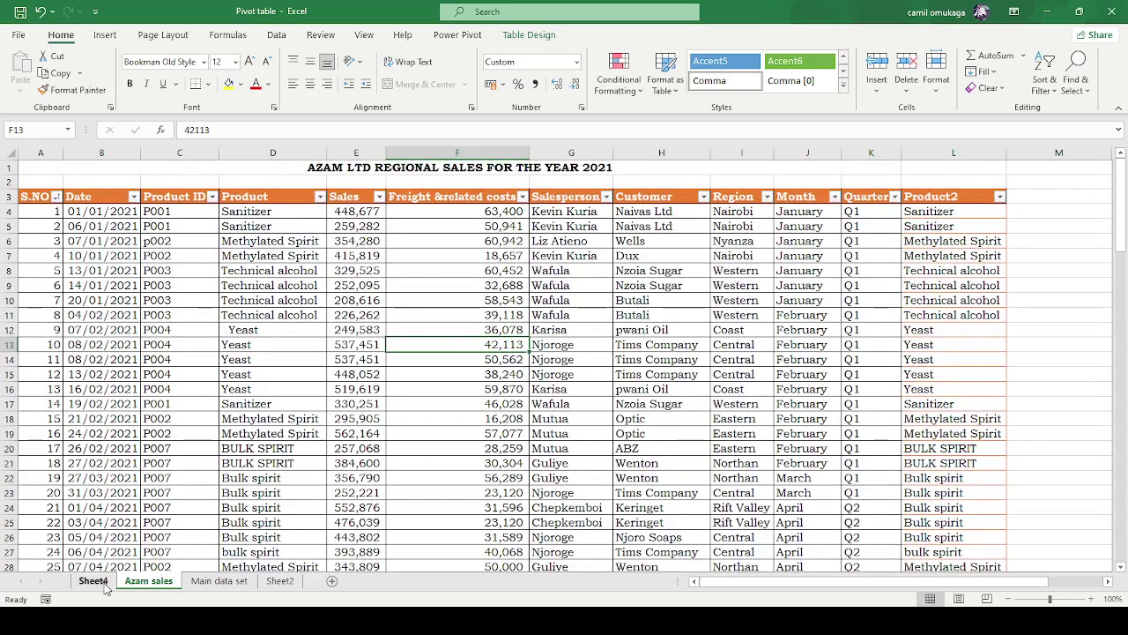
pyautogui.click(94, 581)
pyautogui.click(238, 353)
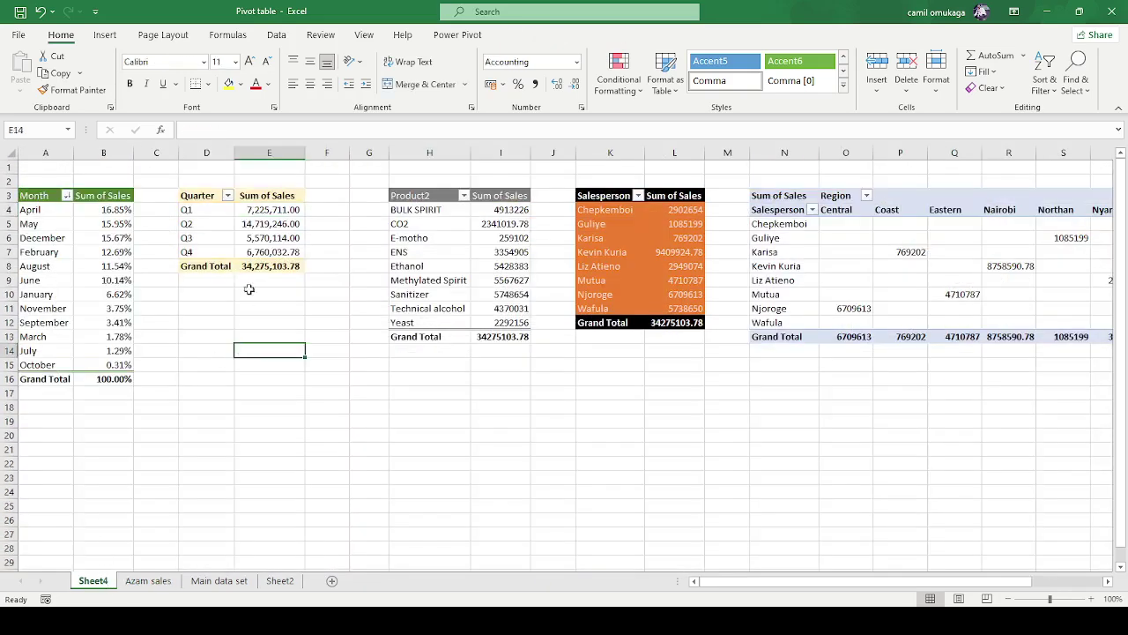
# - Drill down into the Q1 sales total to extract its records on a new sheet, and widen the Date column to fit
pyautogui.click(265, 210)
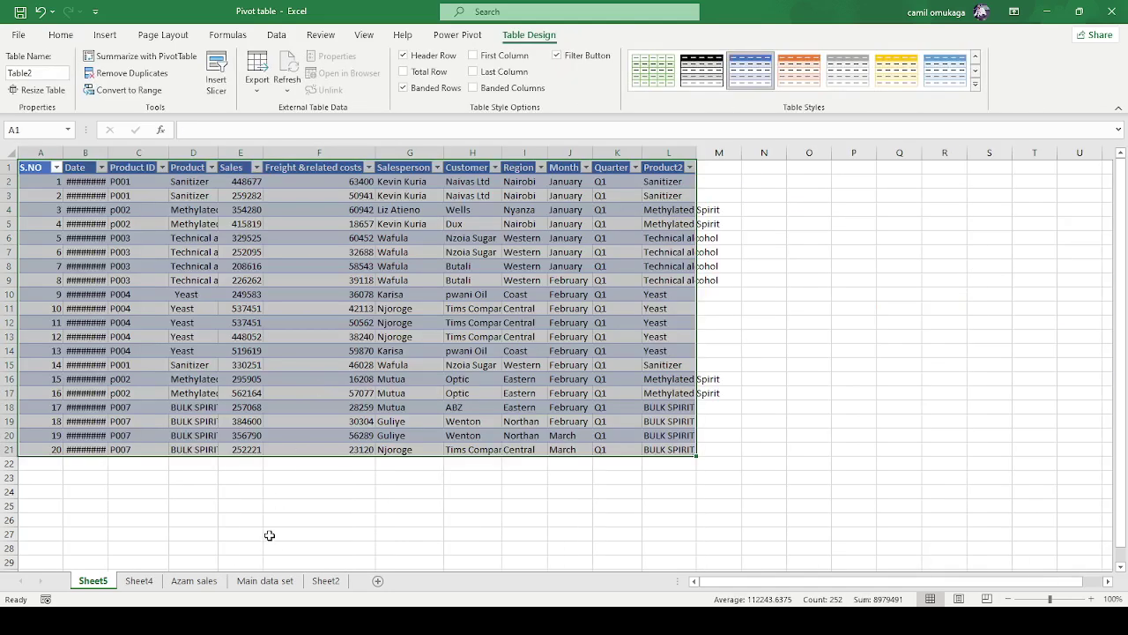
pyautogui.click(270, 535)
pyautogui.doubleClick(107, 151)
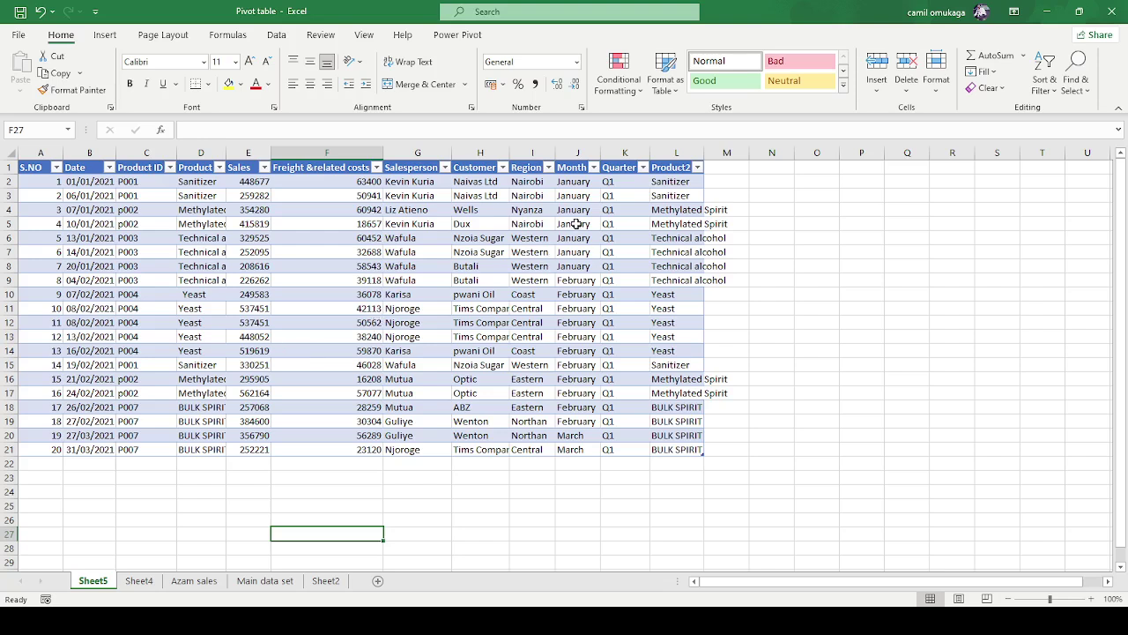
# - Check the first and last months in the extracted Q1 records, and return to the Q1 total on Sheet4
pyautogui.click(582, 180)
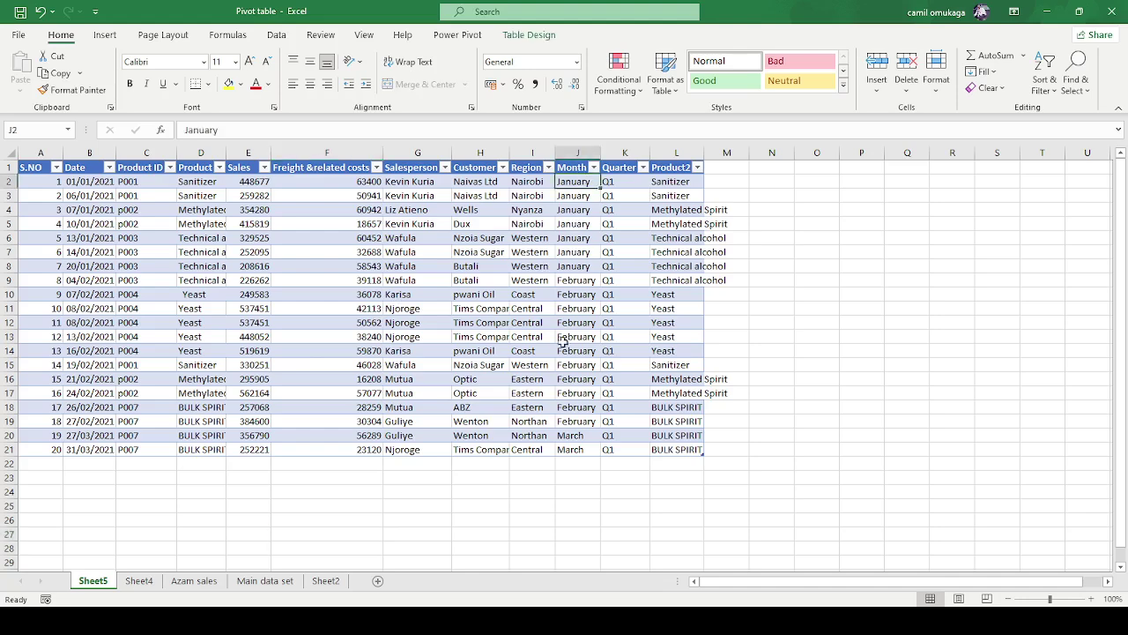
pyautogui.click(574, 449)
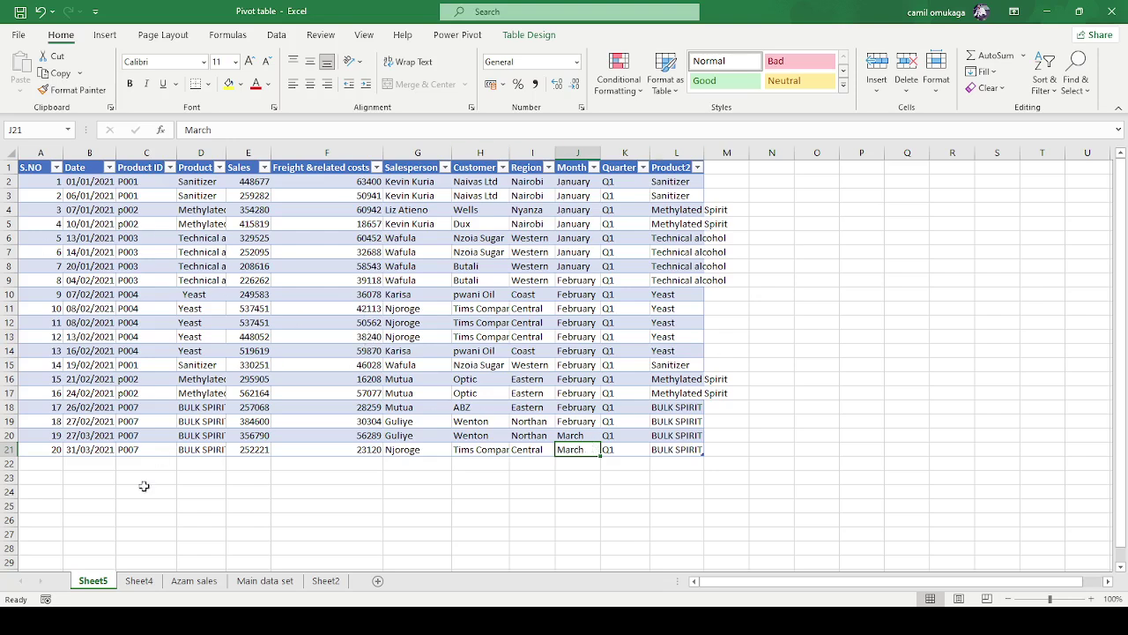
pyautogui.click(149, 581)
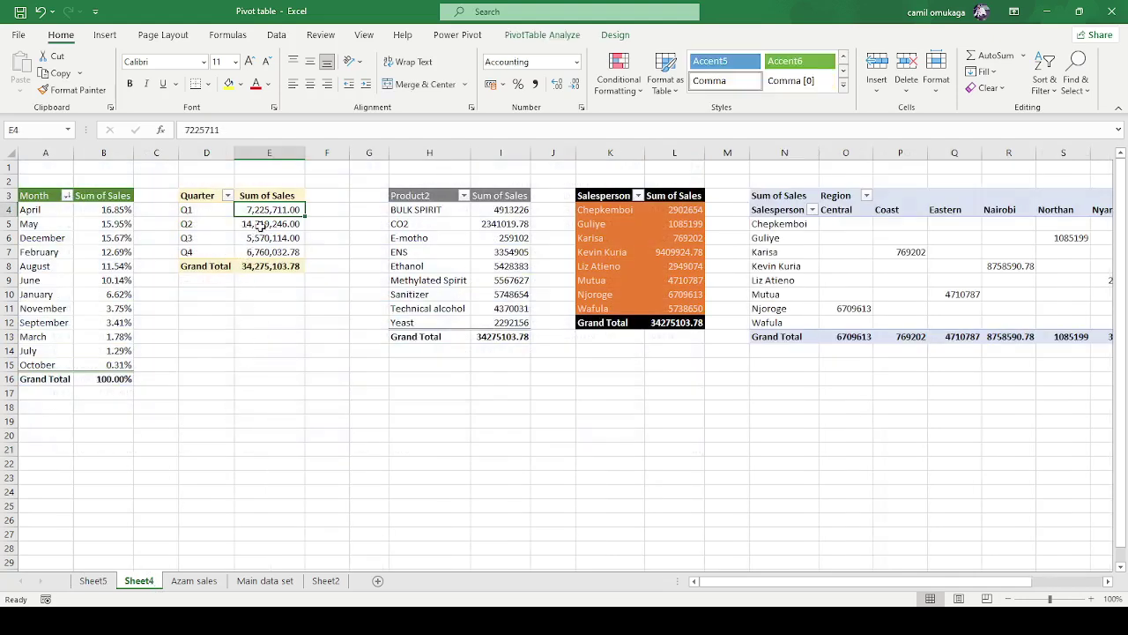
# - Sum the Sales values of the extracted Q1 records on Sheet5 and compare the result with the Q1 total on Sheet4
pyautogui.click(91, 581)
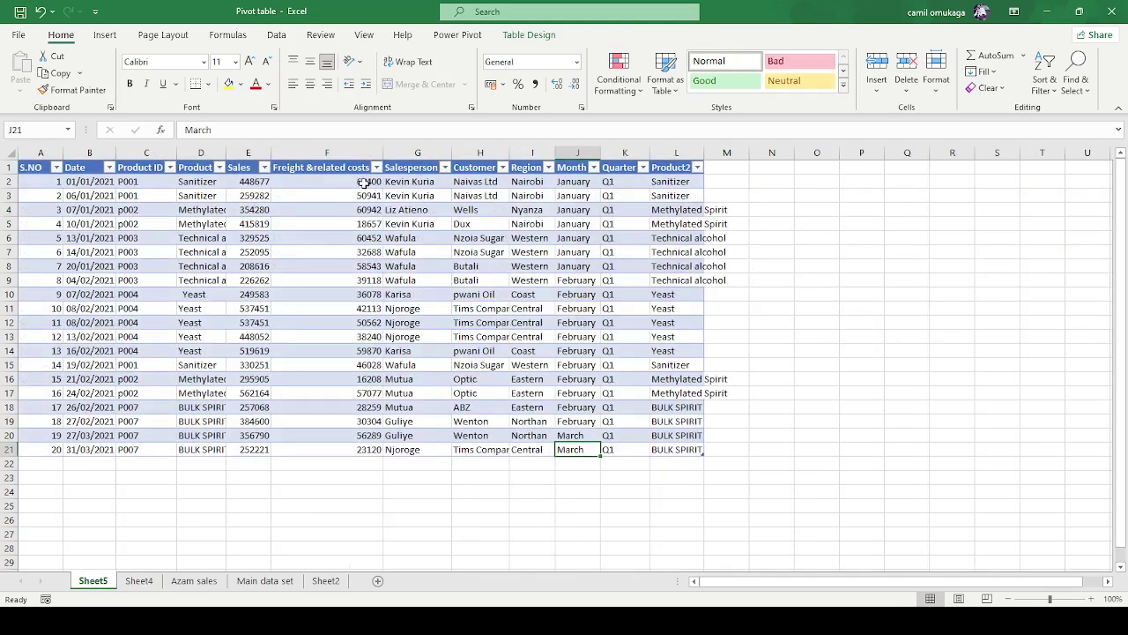
pyautogui.click(249, 184)
pyautogui.moveTo(250, 184); pyautogui.dragTo(236, 451)
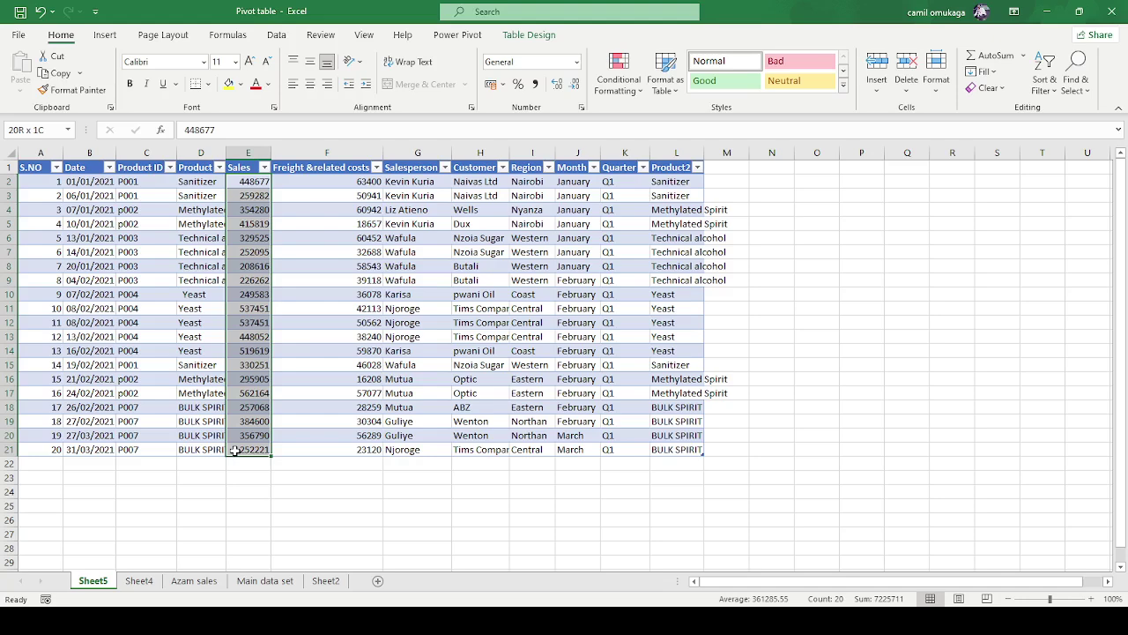
pyautogui.moveTo(235, 450); pyautogui.dragTo(234, 450)
pyautogui.click(147, 582)
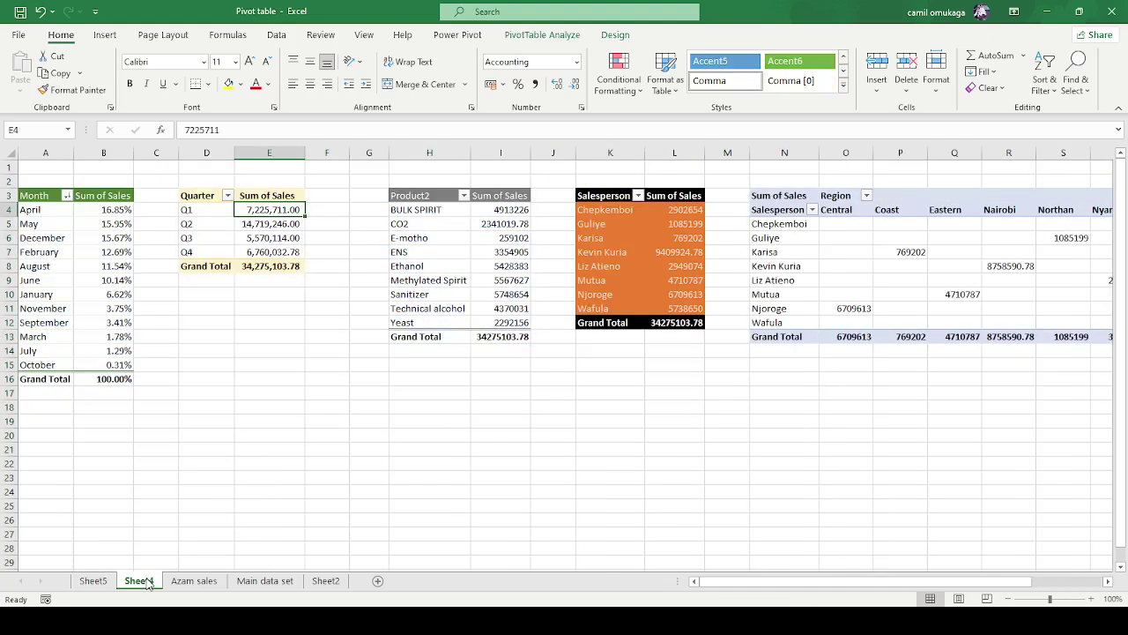
pyautogui.click(102, 582)
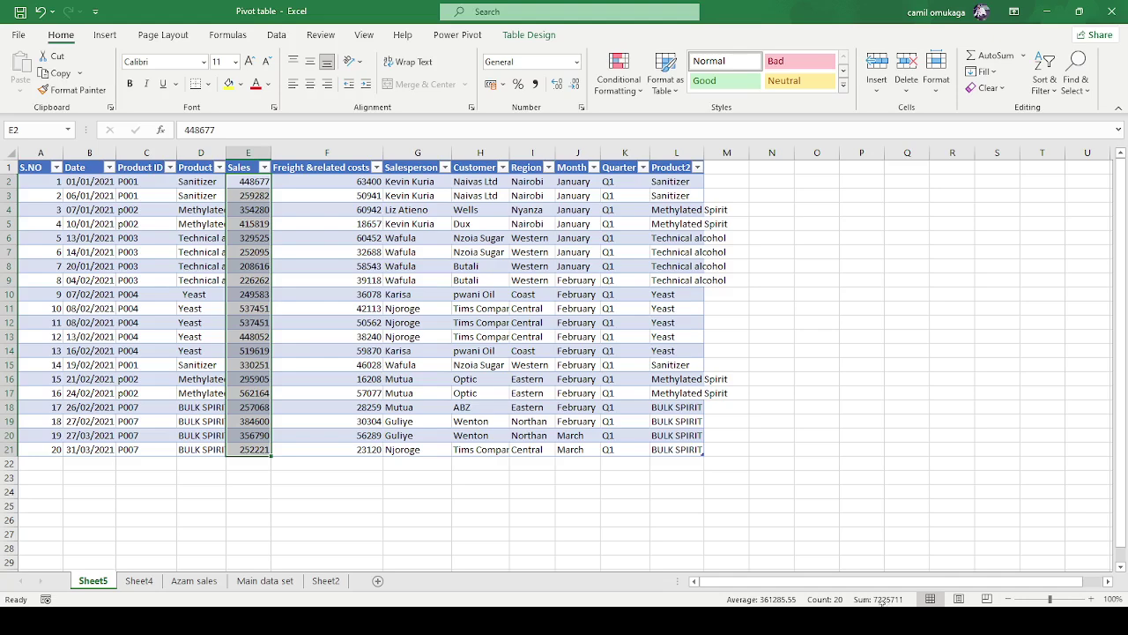
pyautogui.click(140, 581)
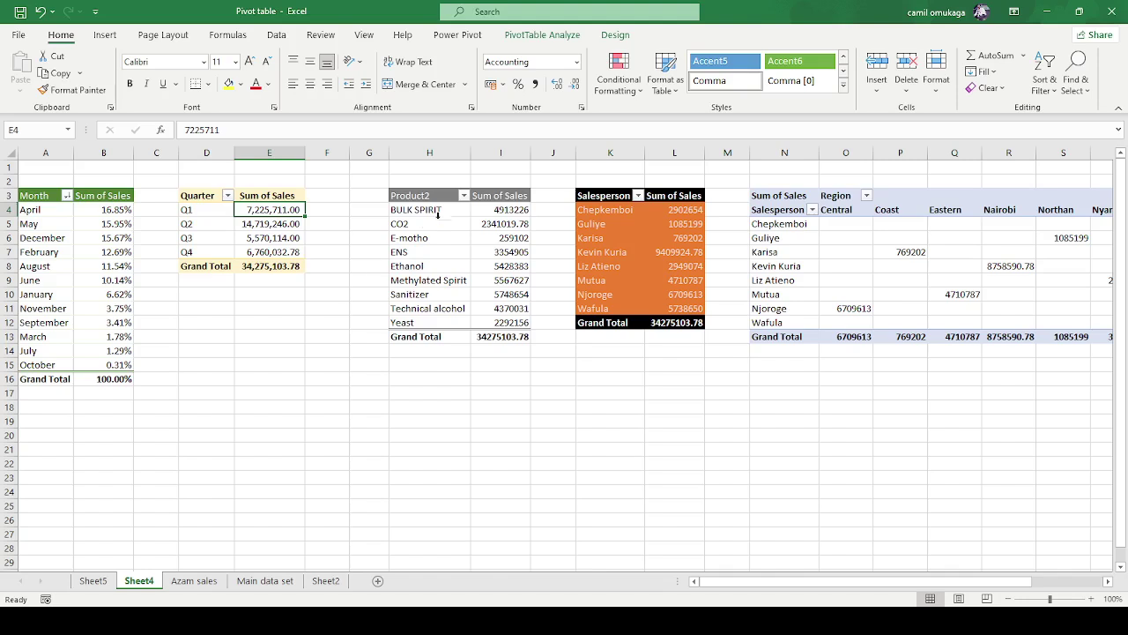
# - Apply the comma number format to the Sum of Sales column of the Product2 PivotTable
pyautogui.click(471, 228)
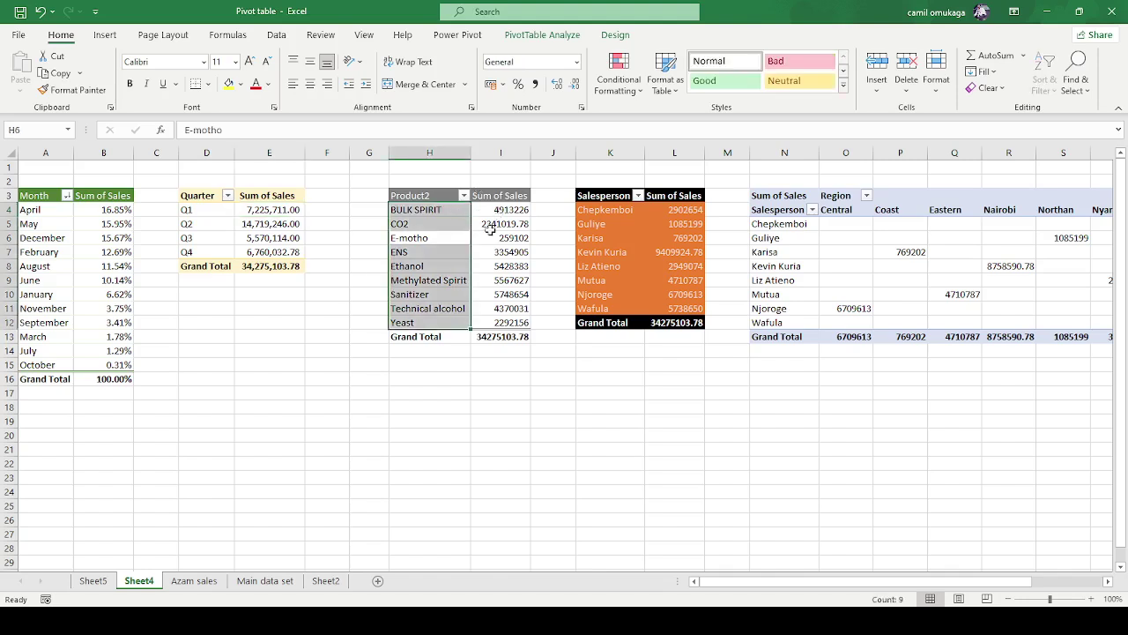
pyautogui.click(489, 223)
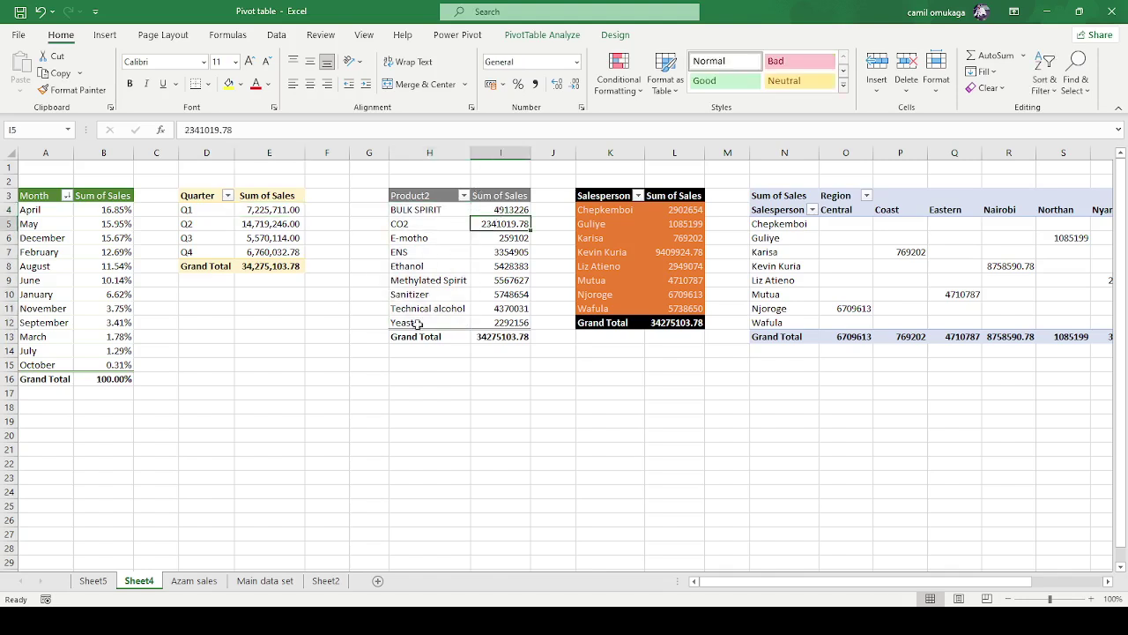
pyautogui.click(500, 152)
pyautogui.click(535, 84)
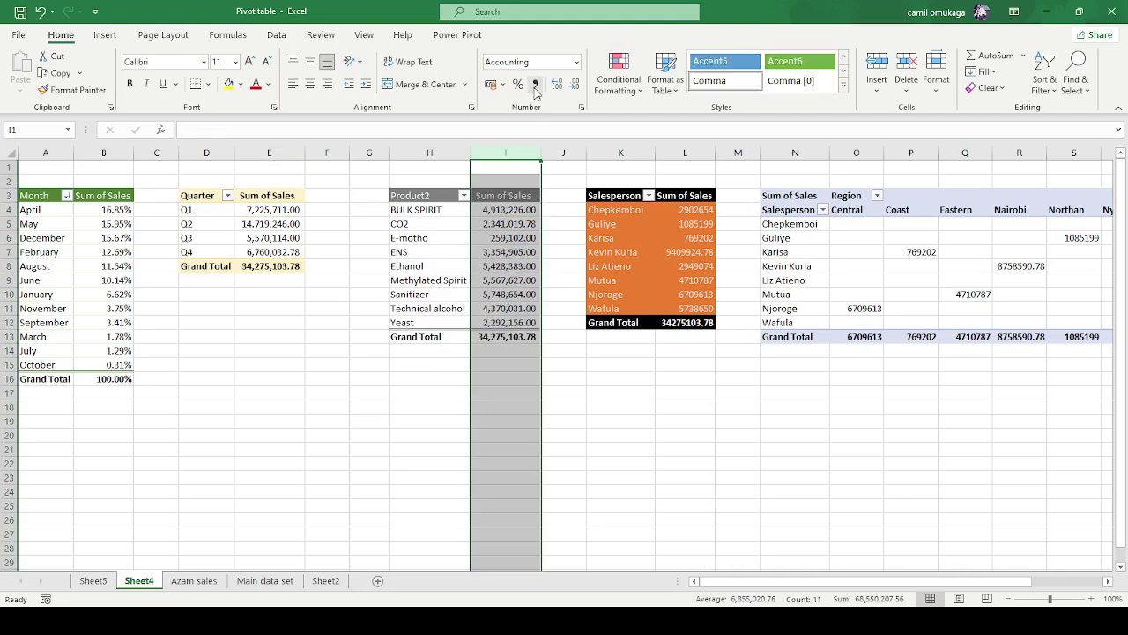
pyautogui.click(643, 465)
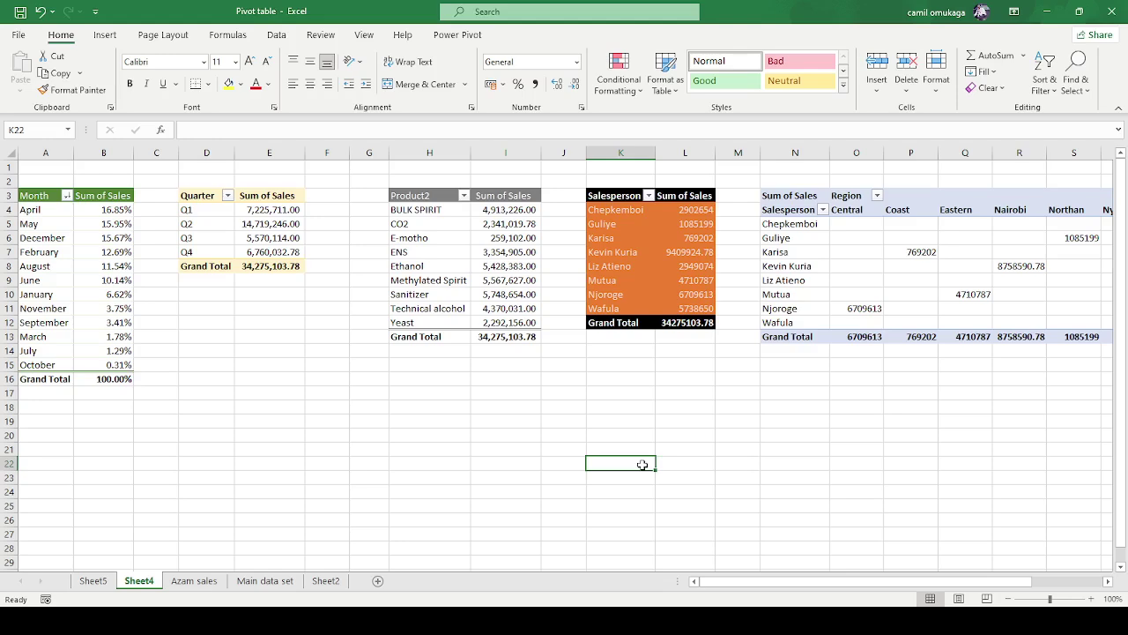
# - Drill down into the E-motho sales total of the Product2 PivotTable to extract its records on a new sheet
pyautogui.click(501, 239)
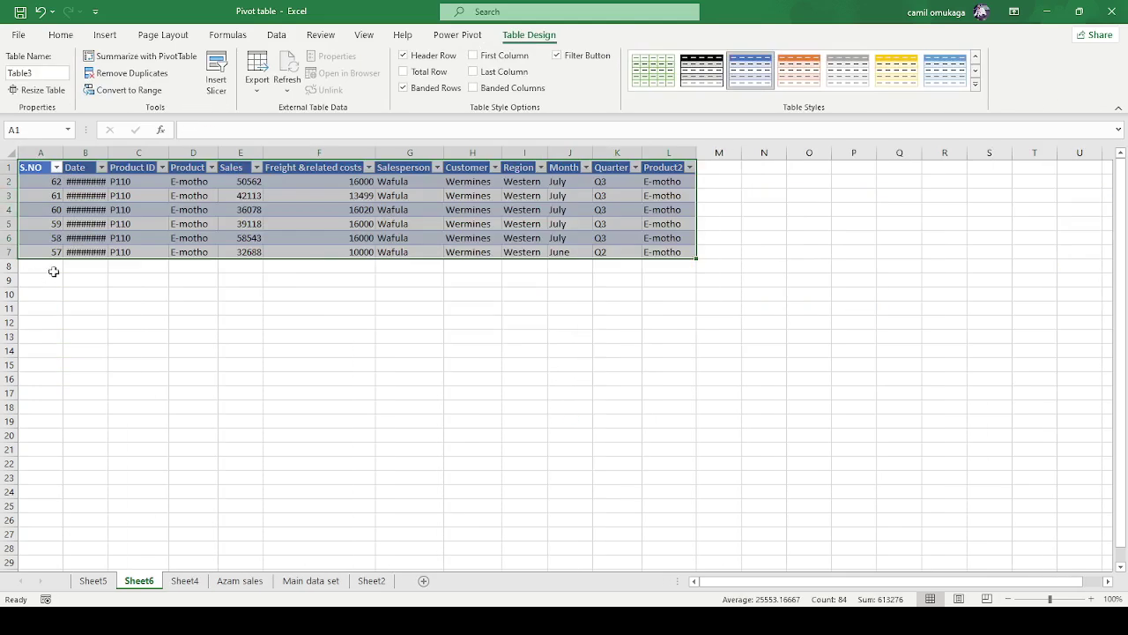
# - Widen the Date column of the extracted E-motho records to fit its dates and apply the comma number format to the Sales column
pyautogui.doubleClick(109, 152)
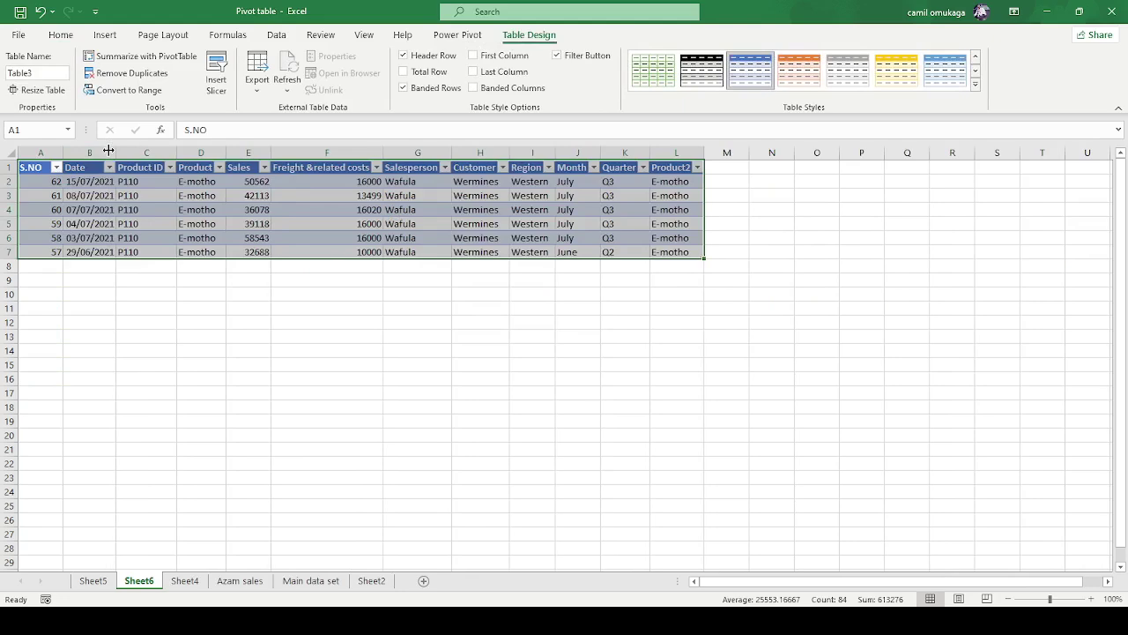
pyautogui.click(199, 335)
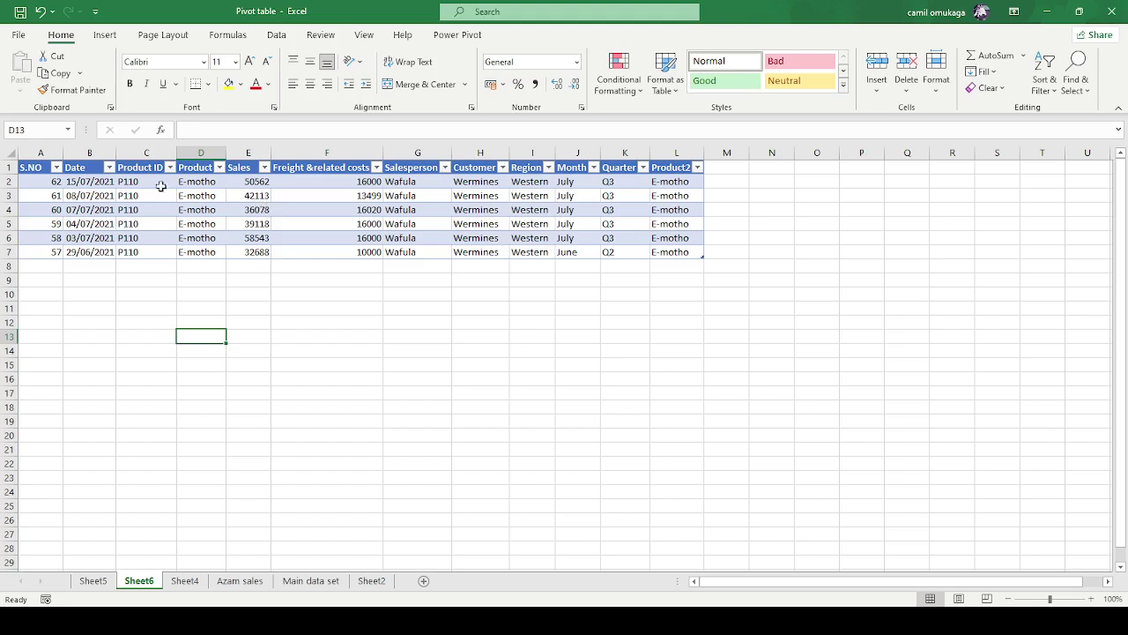
pyautogui.click(240, 152)
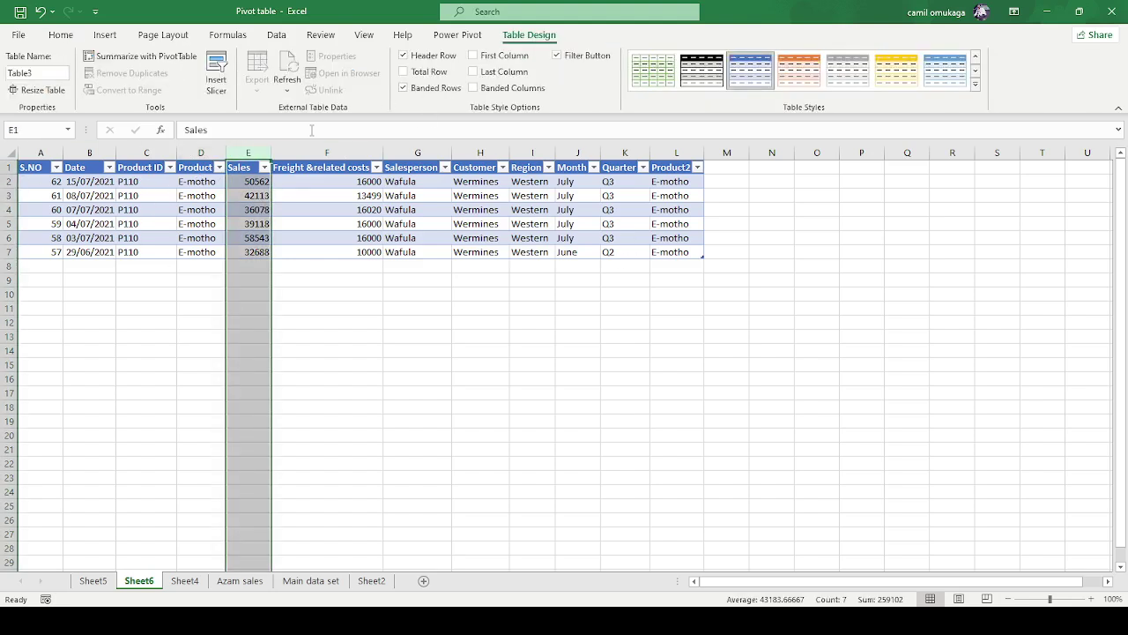
pyautogui.click(53, 36)
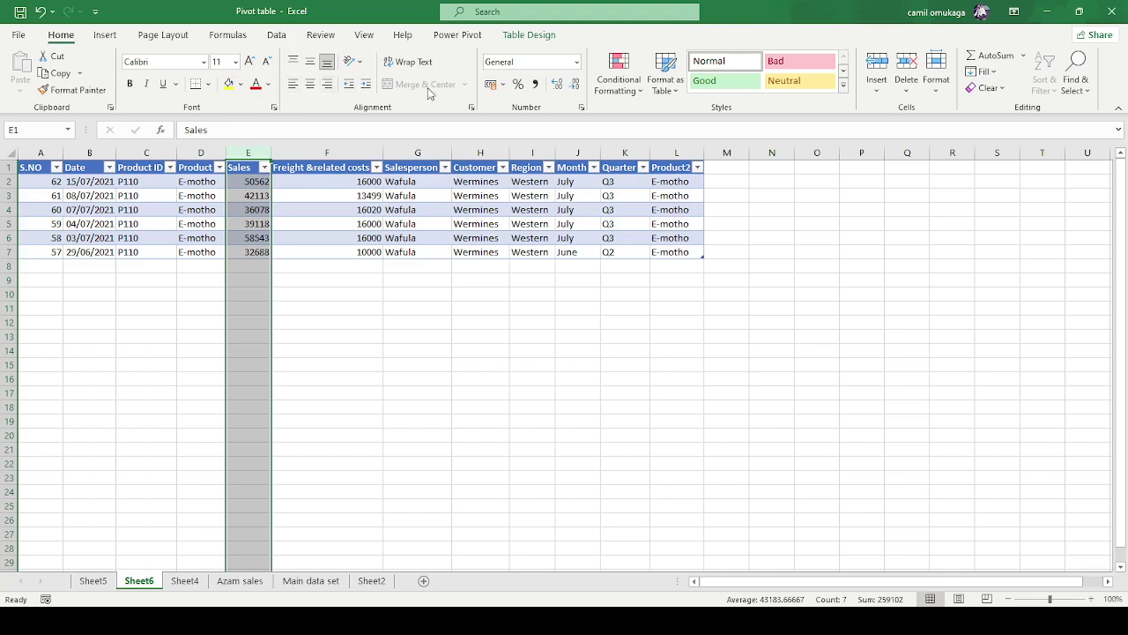
pyautogui.click(535, 84)
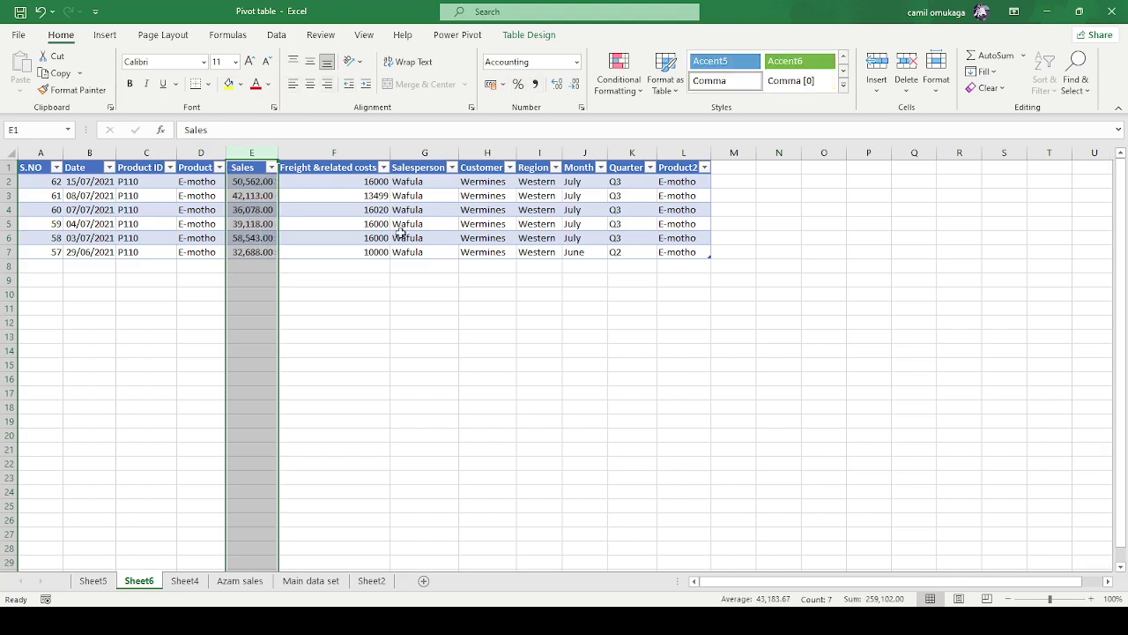
pyautogui.click(346, 364)
# - Check the sum of the extracted E-motho Sales values on Sheet6, and view the extracted Q1 records on Sheet5
pyautogui.moveTo(248, 182); pyautogui.dragTo(256, 251)
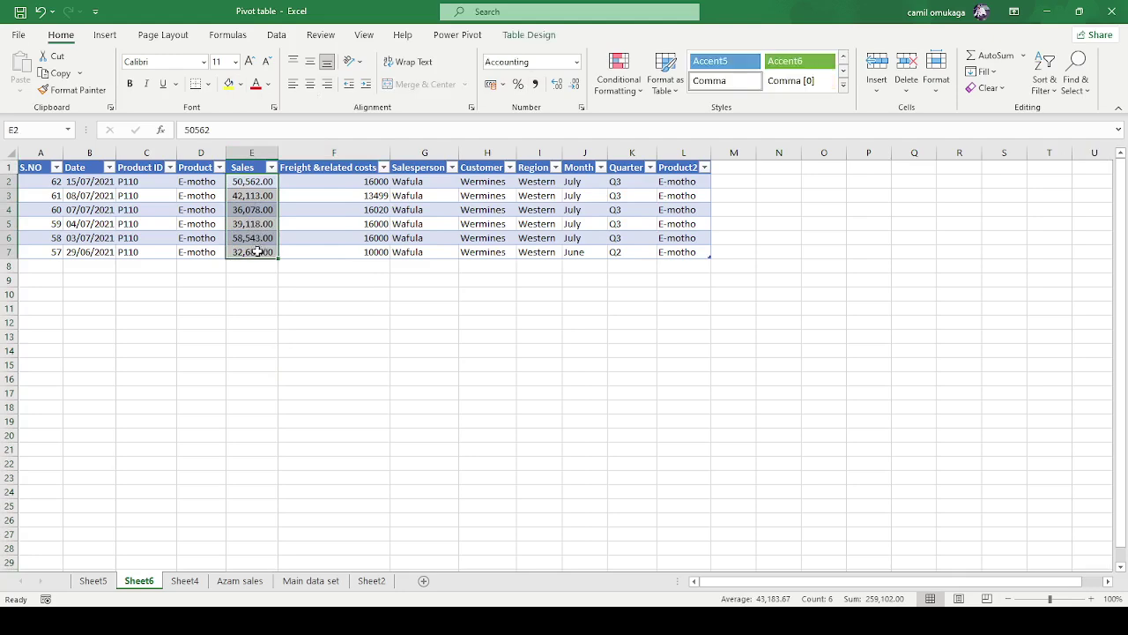
pyautogui.click(242, 320)
pyautogui.click(88, 582)
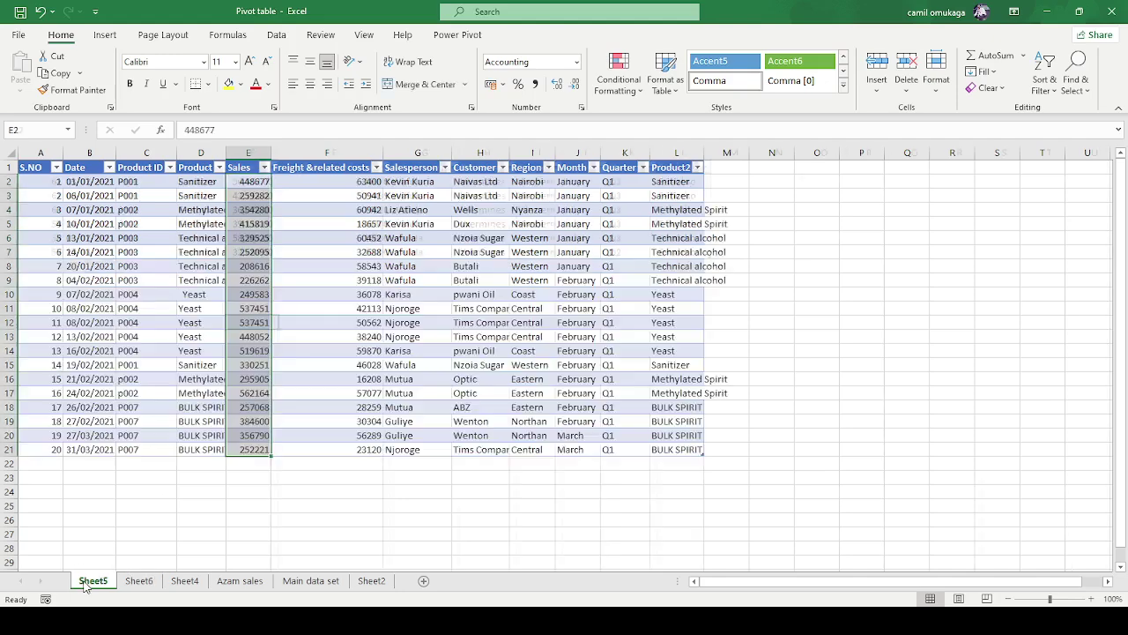
# - Rename Sheet4 as "Pivot table"
pyautogui.click(189, 584)
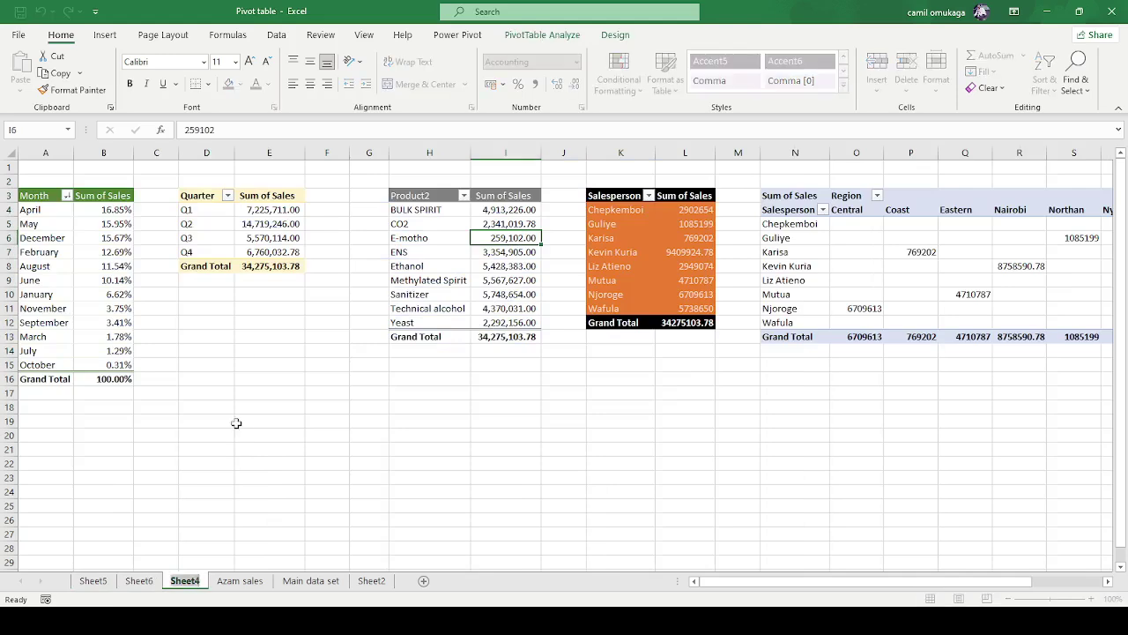
pyautogui.write('Piv')
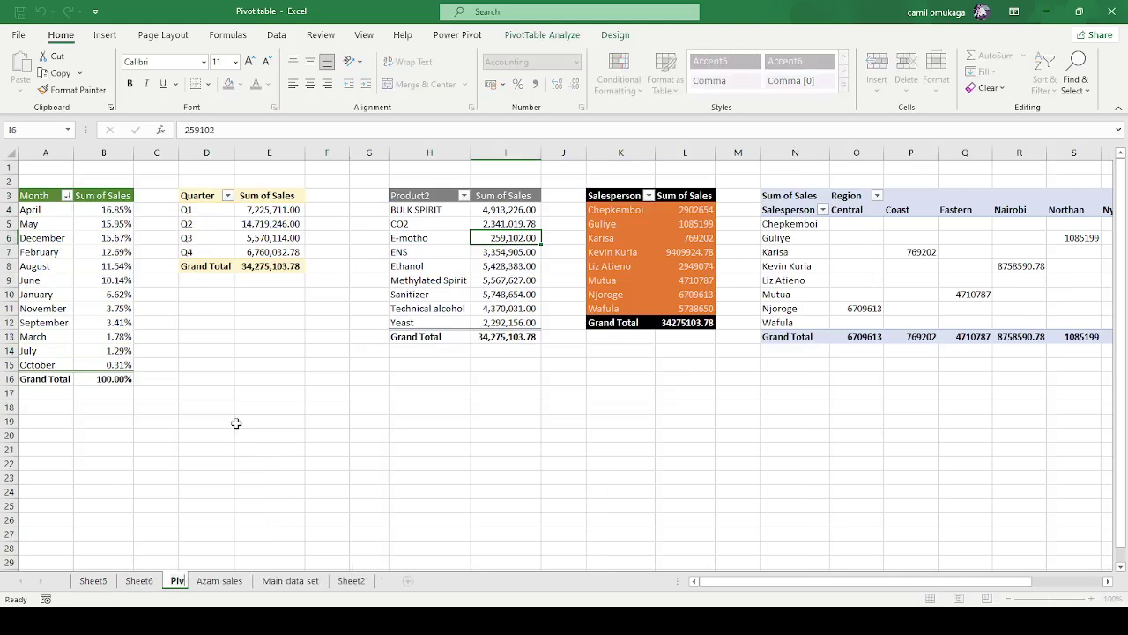
pyautogui.write('ot')
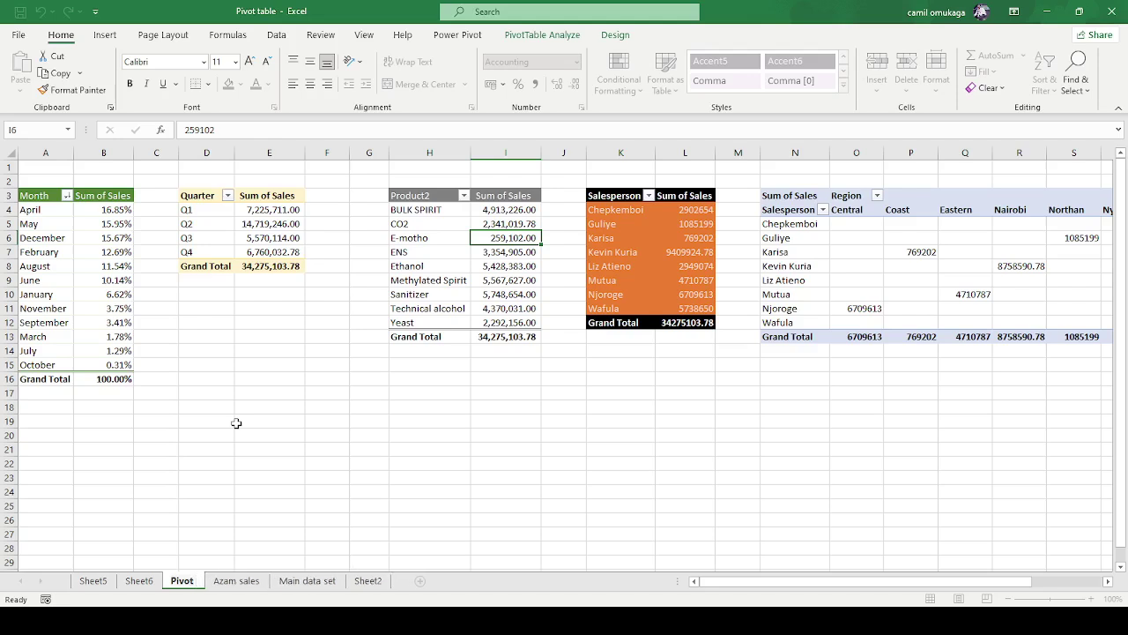
pyautogui.write(' table')
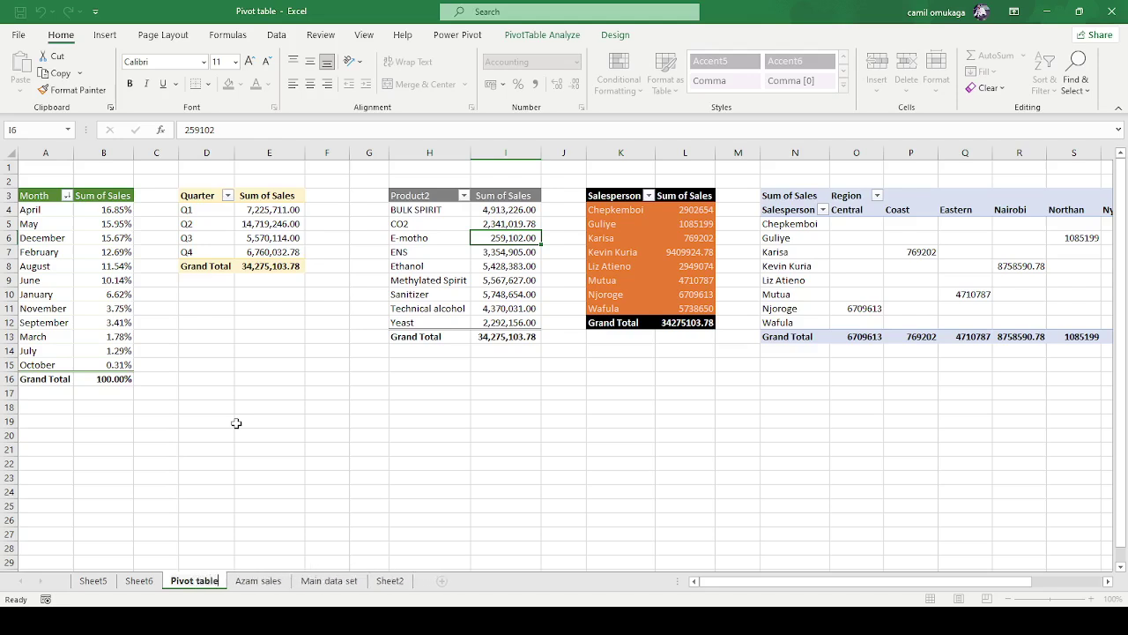
pyautogui.press('Return')
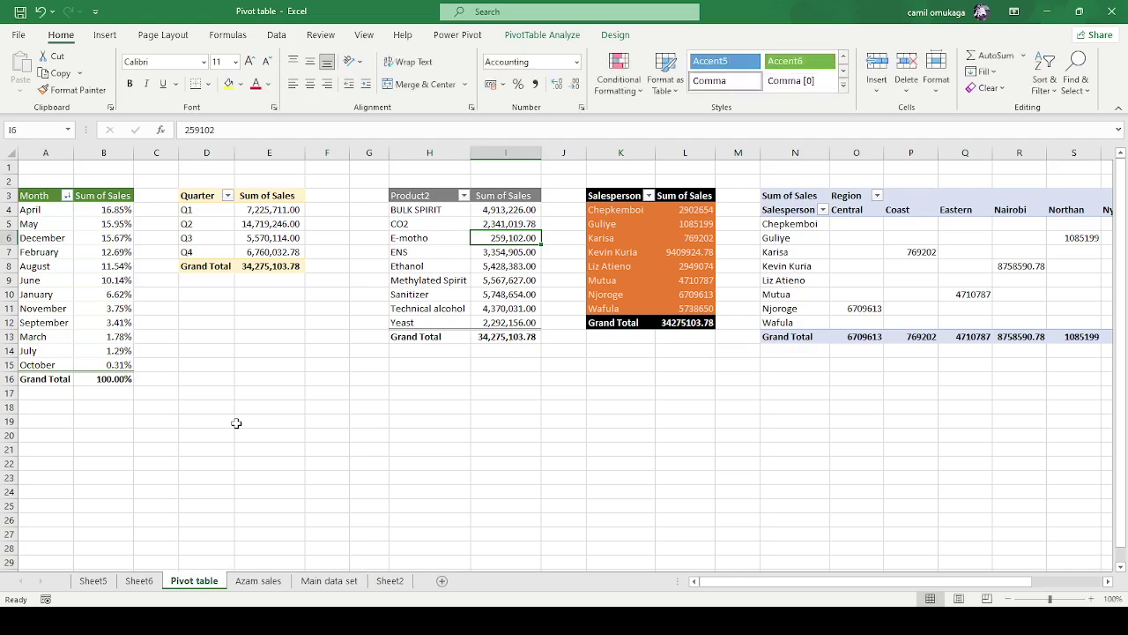
pyautogui.click(237, 422)
# - Sort the Salesperson PivotTable by Sum of Sales from smallest to largest
pyautogui.click(504, 267)
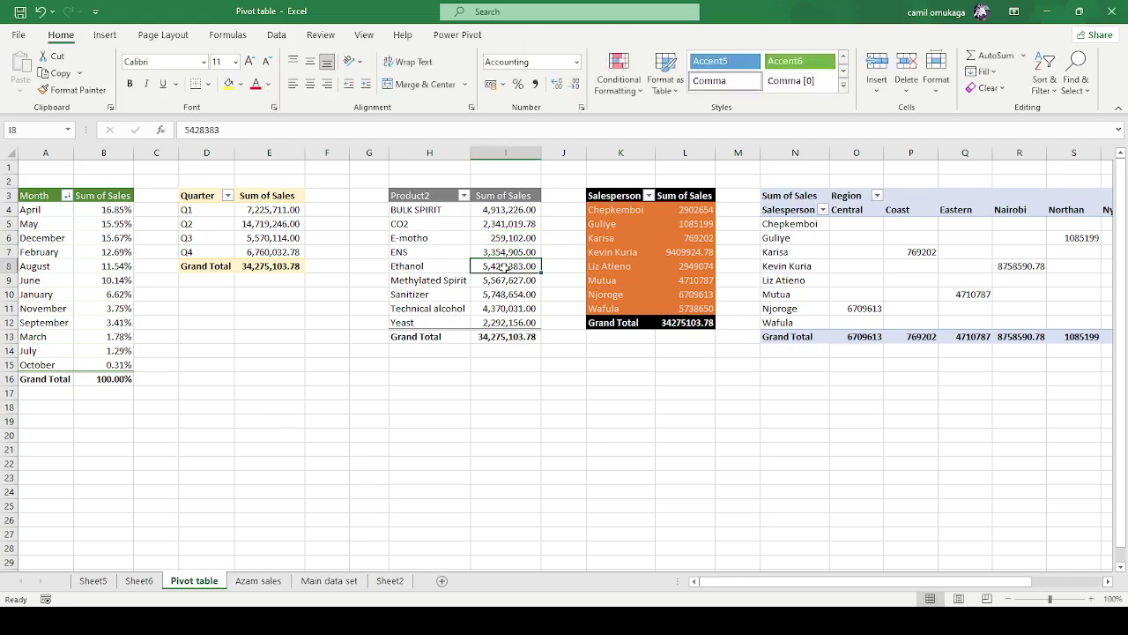
pyautogui.click(631, 238)
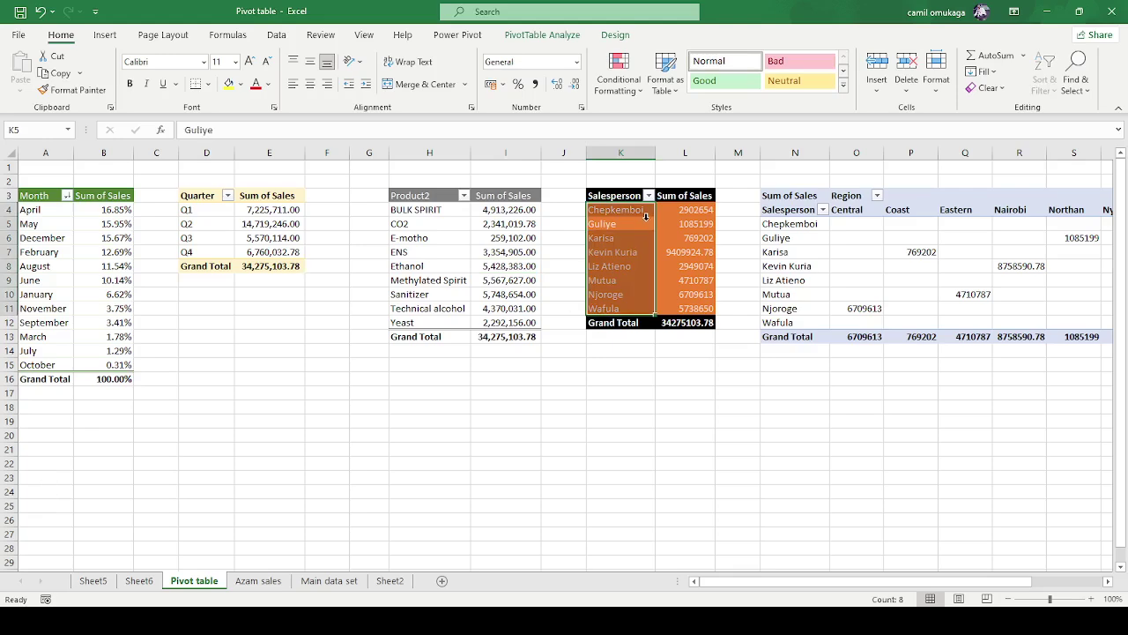
pyautogui.press('Right')
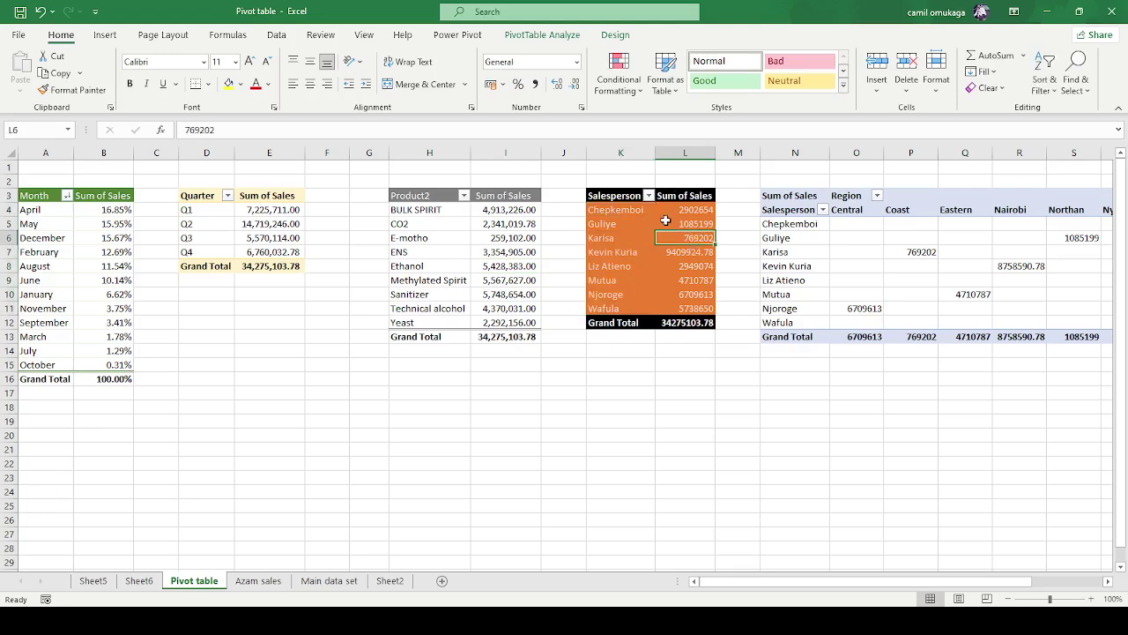
pyautogui.click(666, 221)
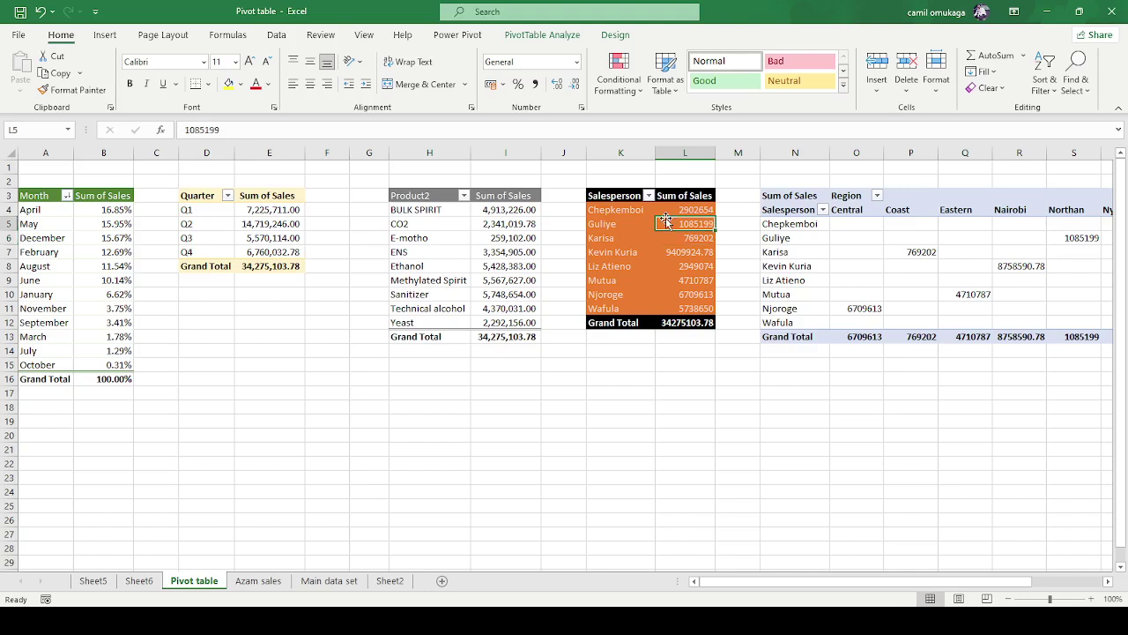
pyautogui.click(666, 211)
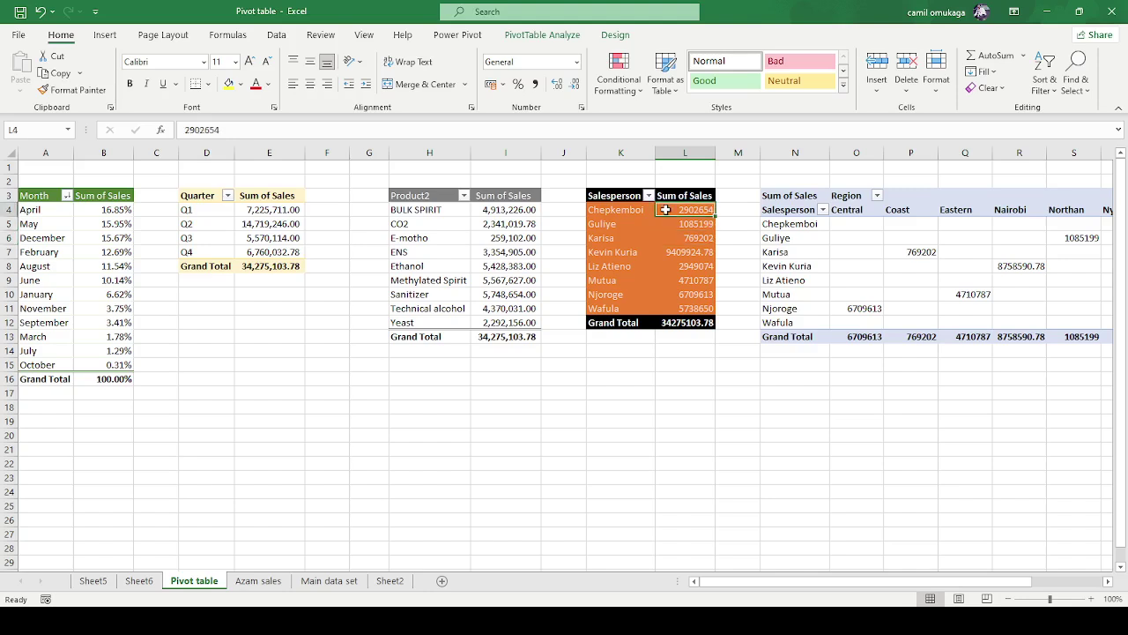
pyautogui.click(905, 308)
pyautogui.click(769, 424)
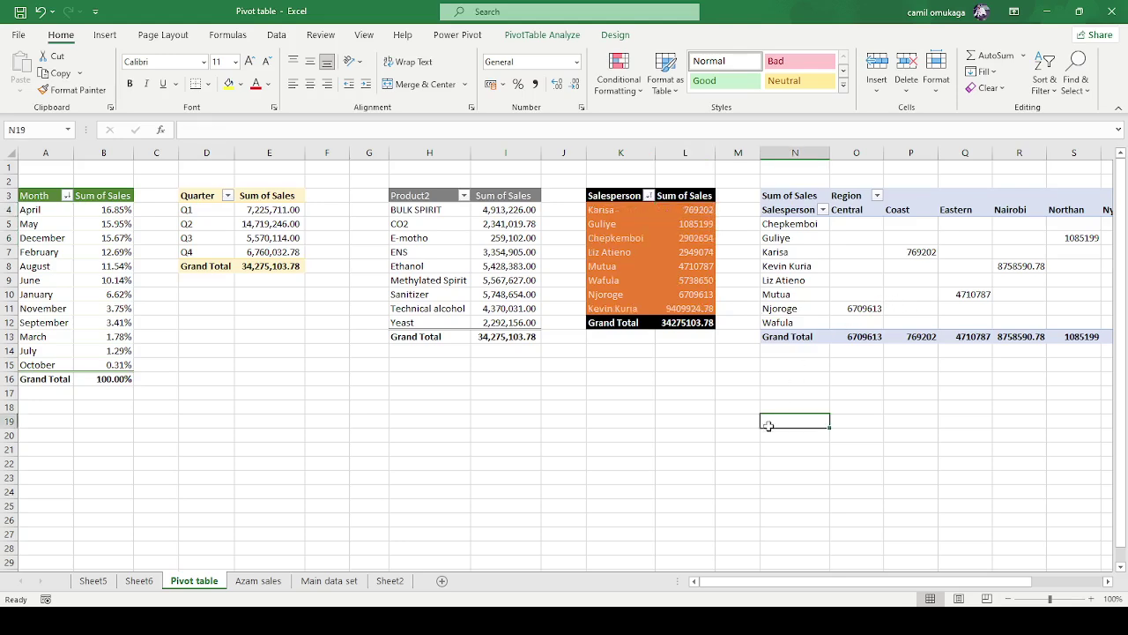
# - Apply the comma number format to the Sum of Sales column of the Salesperson PivotTable
pyautogui.click(681, 155)
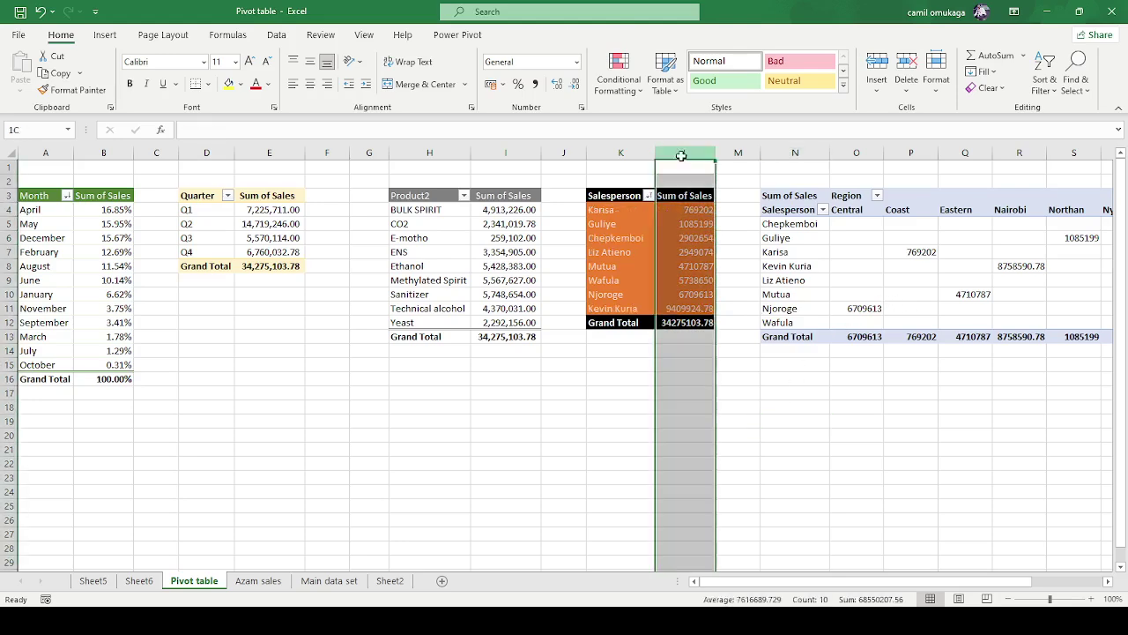
pyautogui.click(534, 83)
pyautogui.click(780, 418)
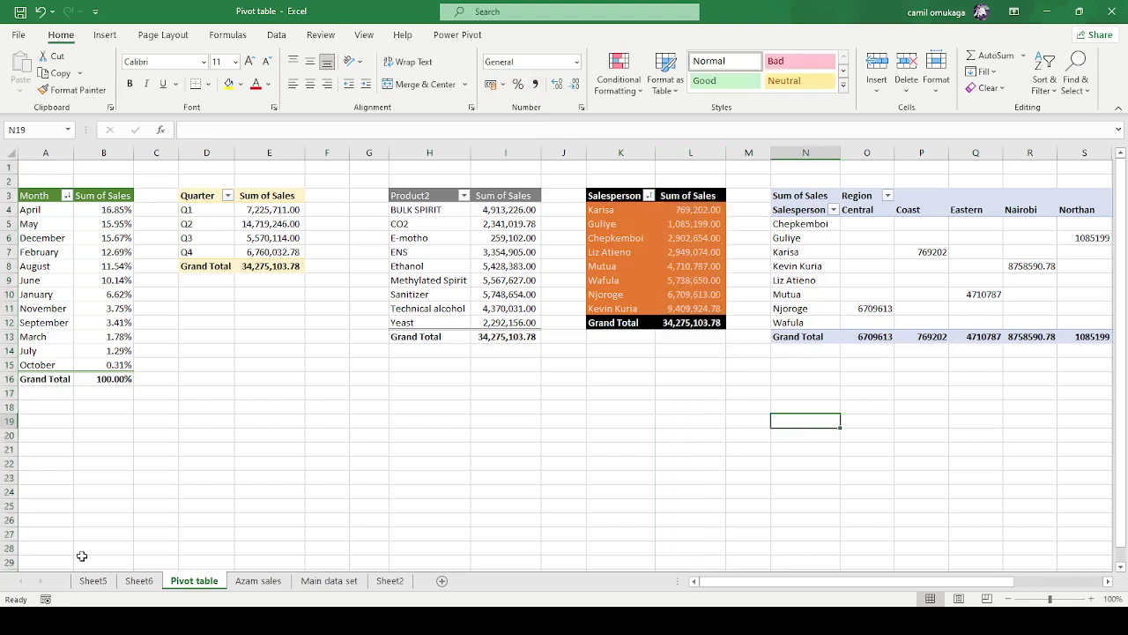
# - Undo the comma number formatting of the Sum of Sales columns in the Quarter, Product2 and Salesperson PivotTables
pyautogui.click(105, 221)
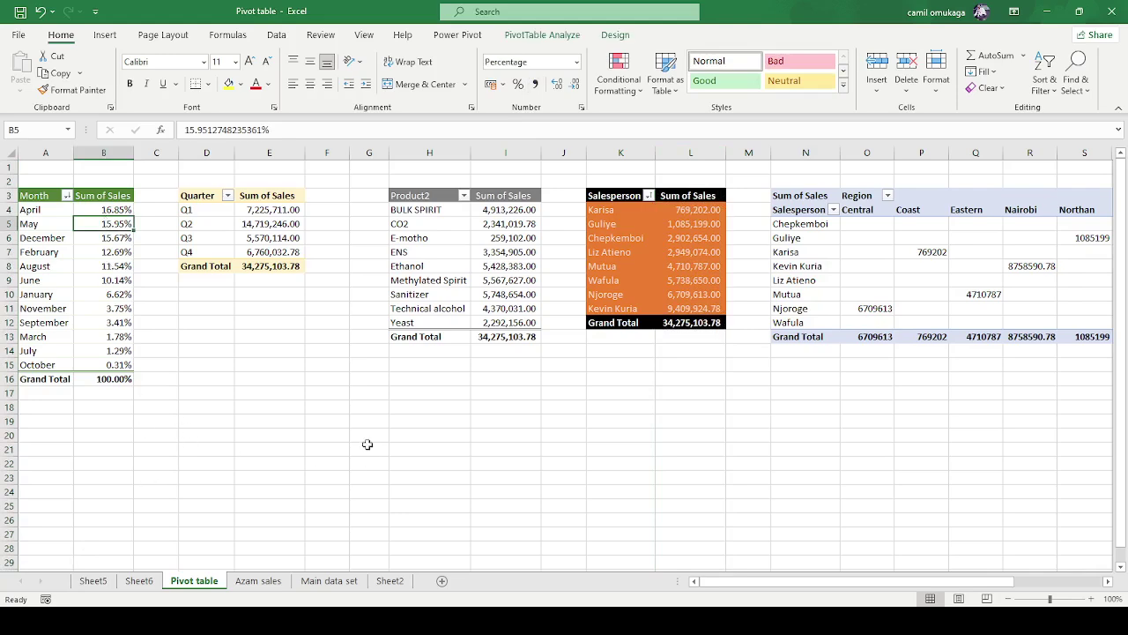
pyautogui.click(259, 227)
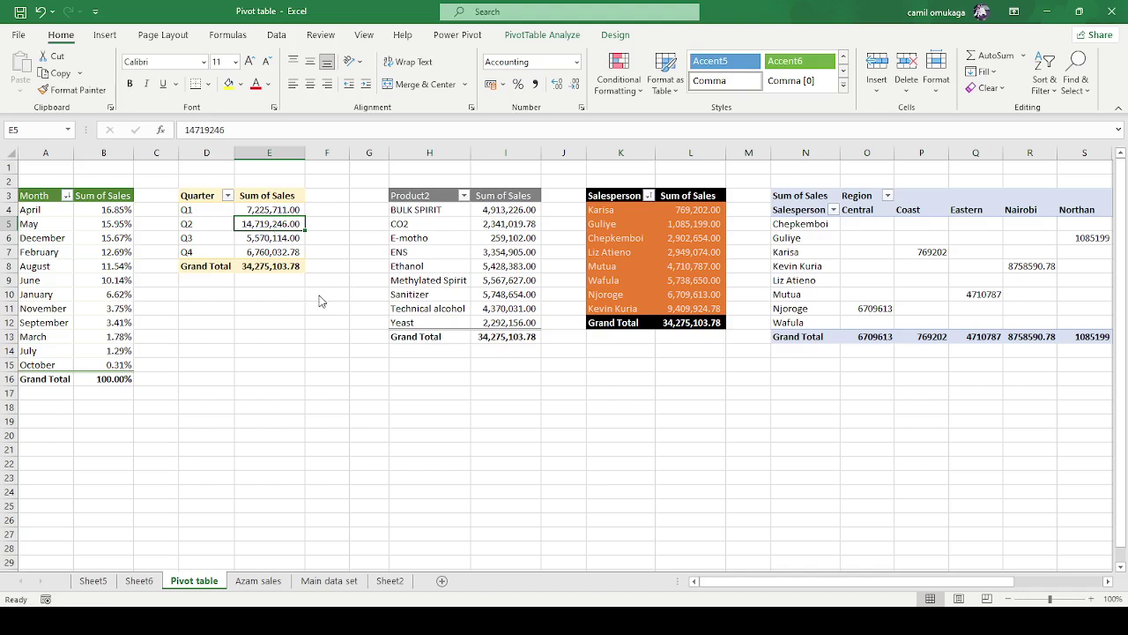
pyautogui.hotkey('ctrl', 'z')
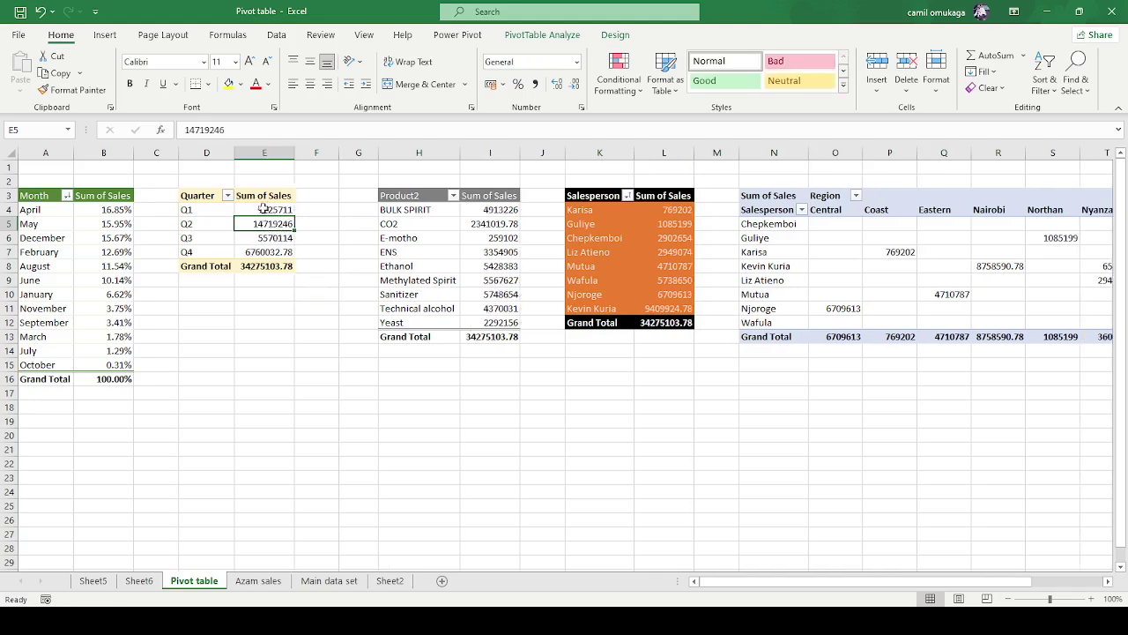
# - Apply the comma number format to the Sum of Sales column of the Quarter PivotTable
pyautogui.click(261, 159)
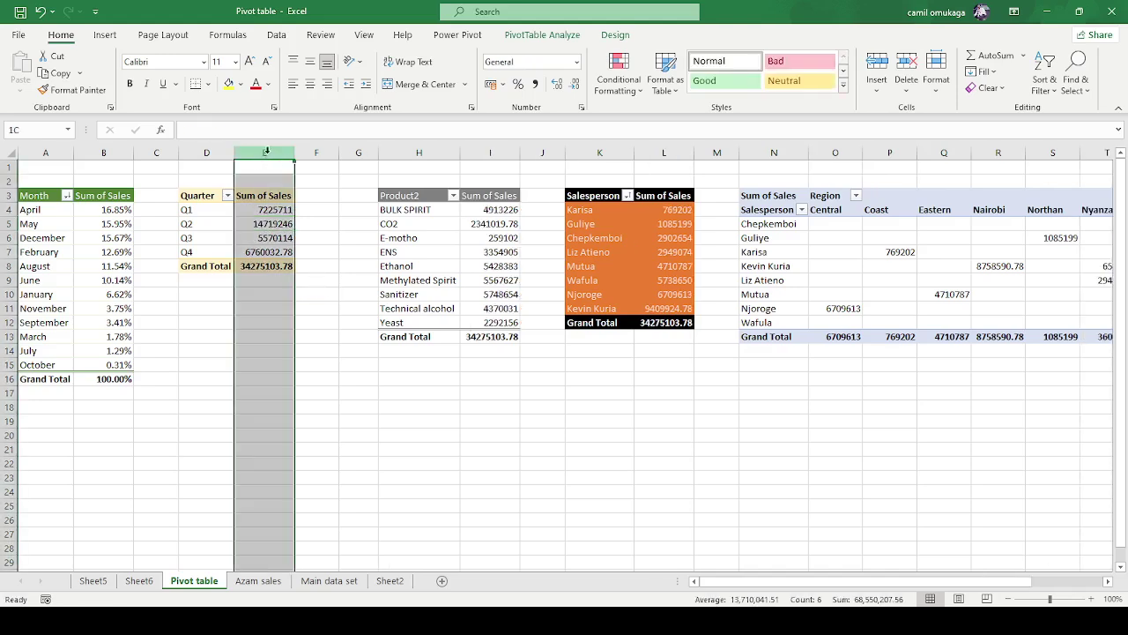
pyautogui.click(535, 84)
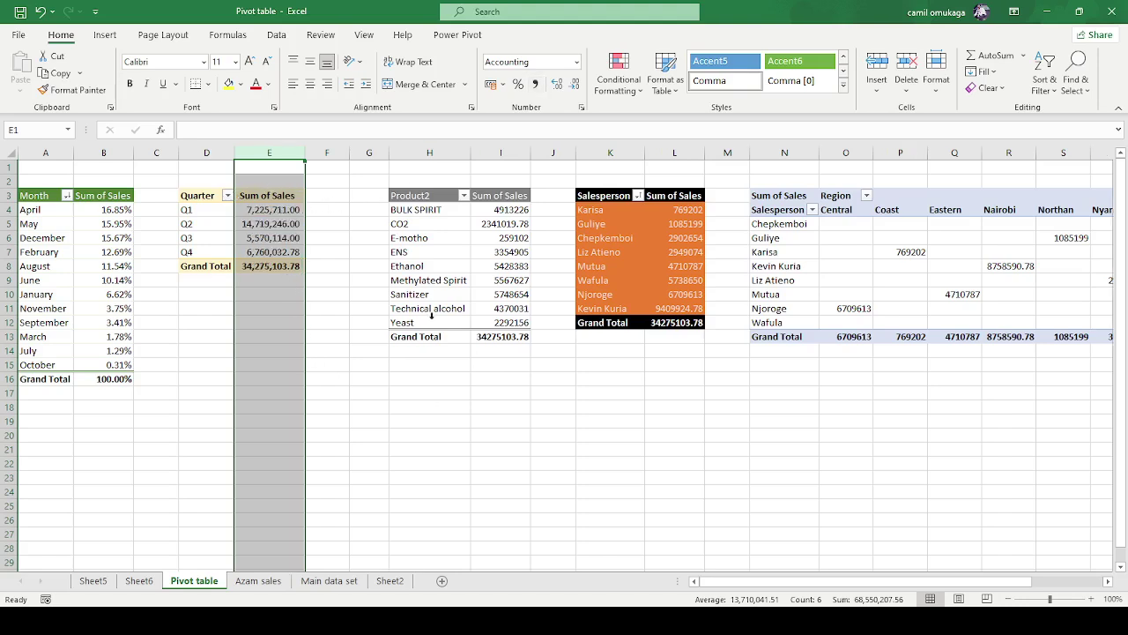
pyautogui.click(254, 212)
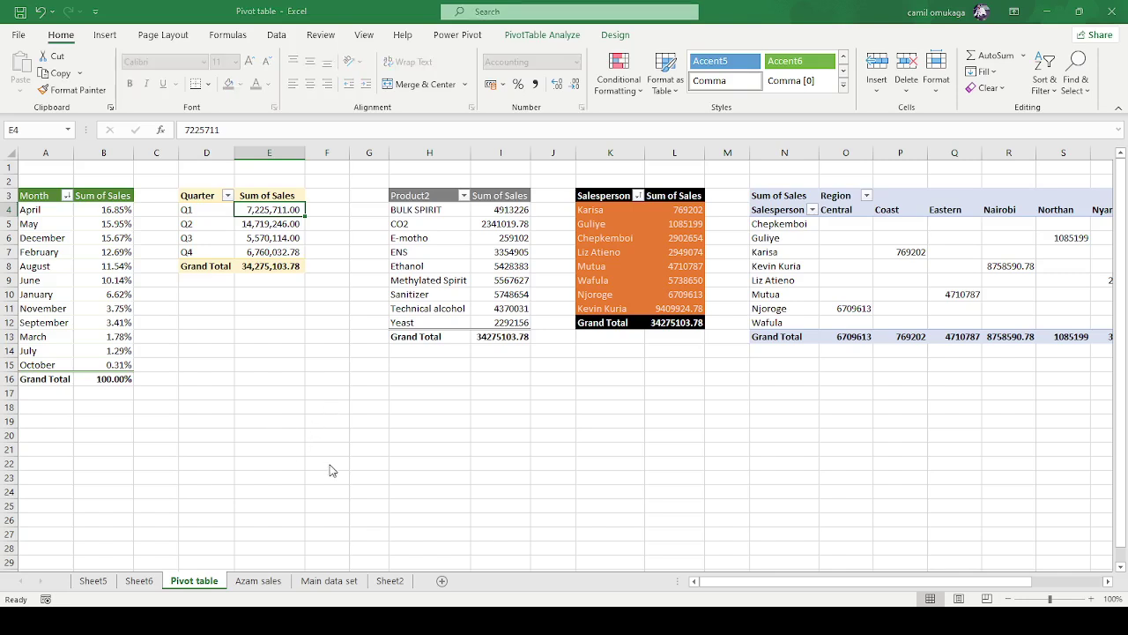
pyautogui.click(617, 533)
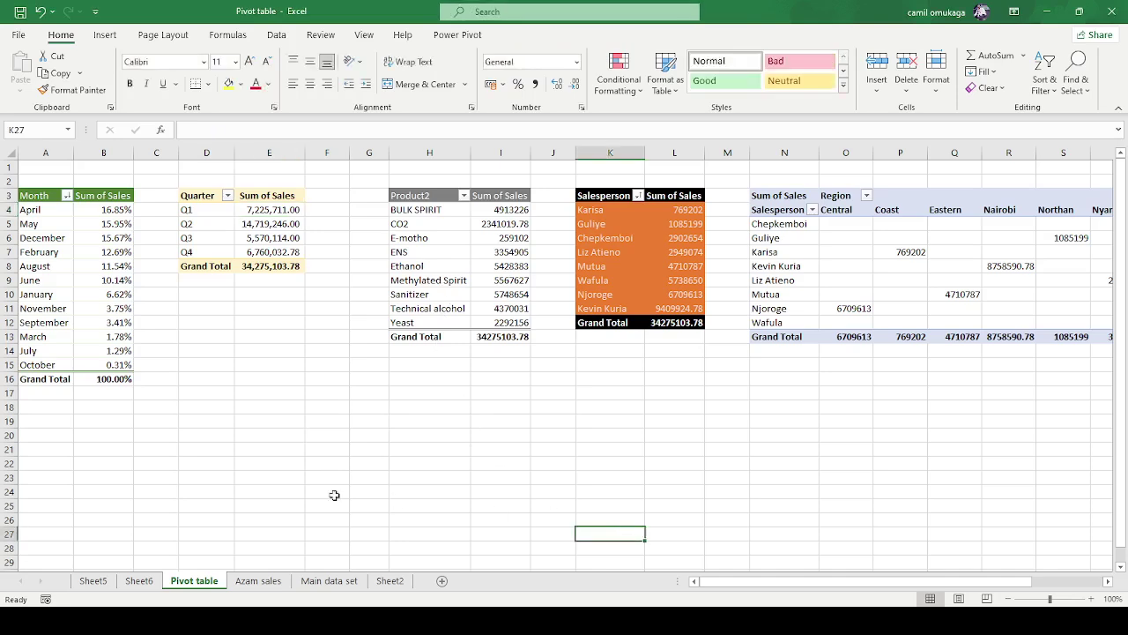
pyautogui.click(276, 362)
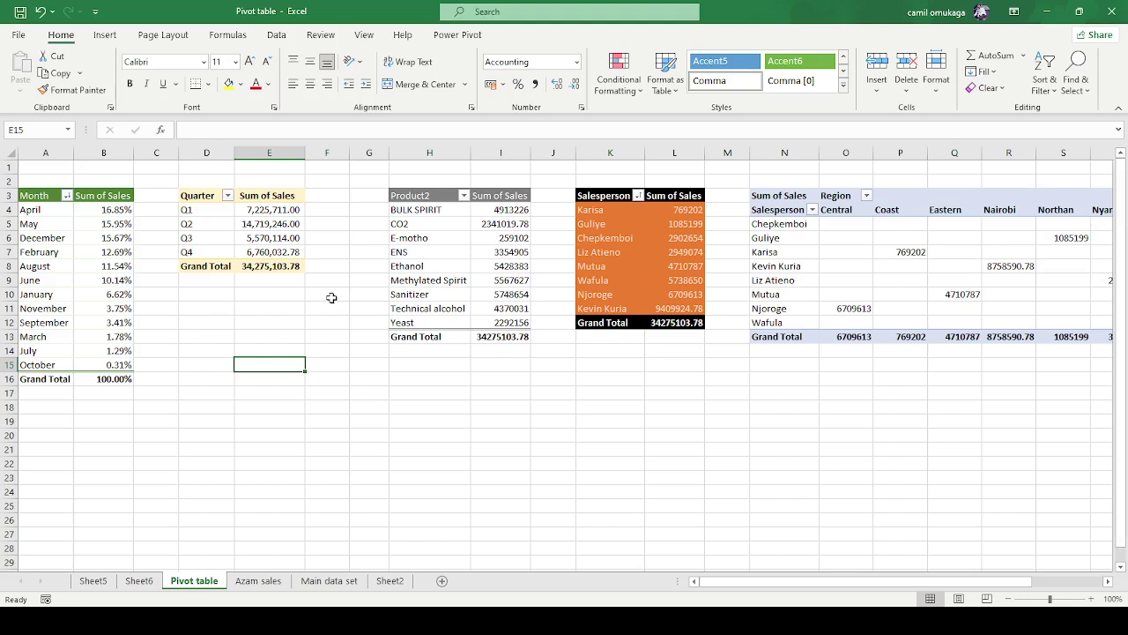
pyautogui.click(208, 319)
pyautogui.click(90, 252)
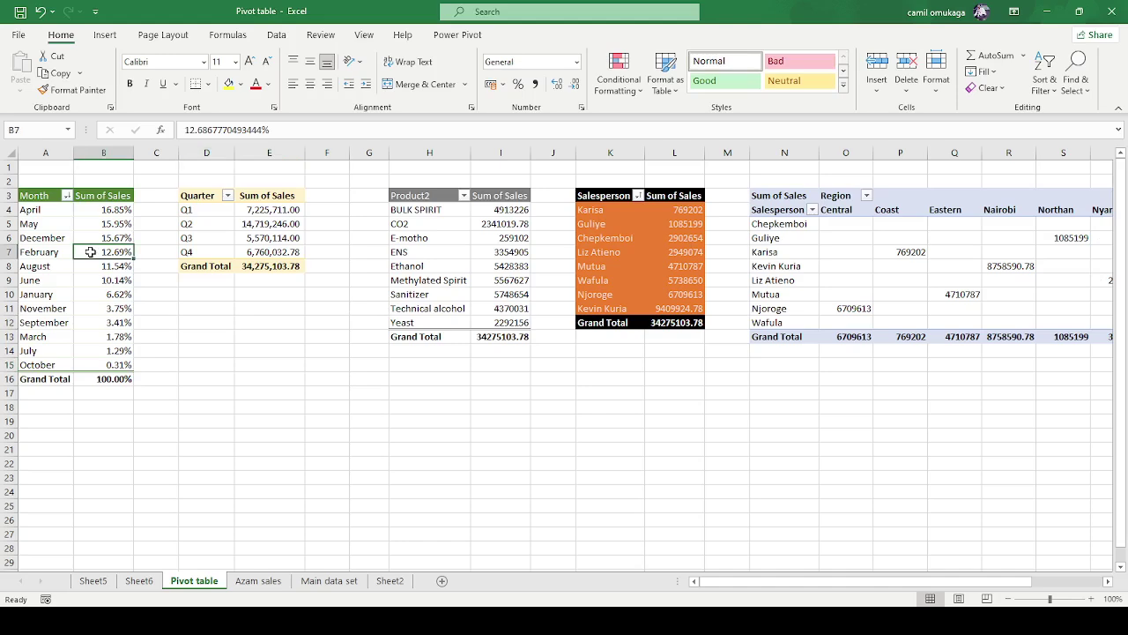
# - Show the field list of the Quarter PivotTable and add the Freight &related costs field to its values
pyautogui.click(248, 238)
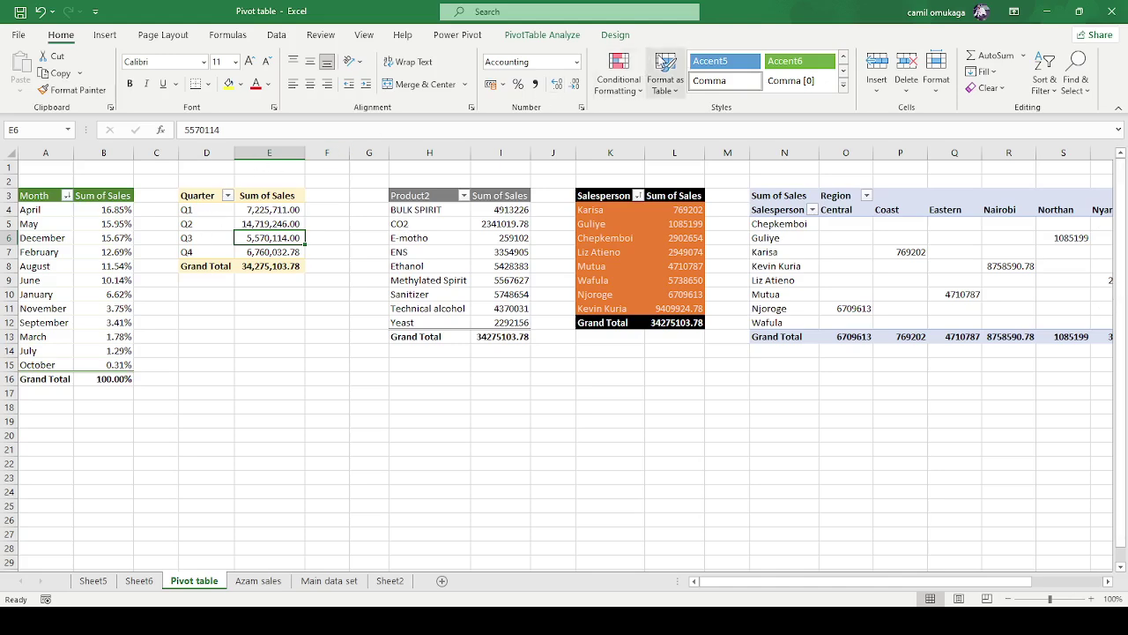
pyautogui.click(536, 39)
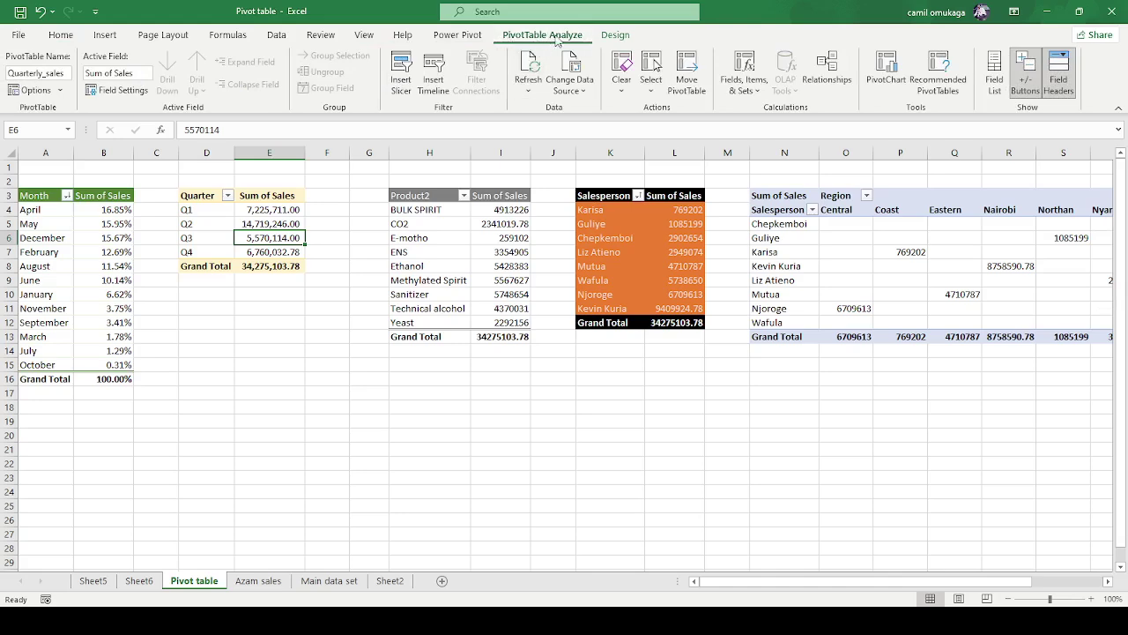
pyautogui.click(993, 88)
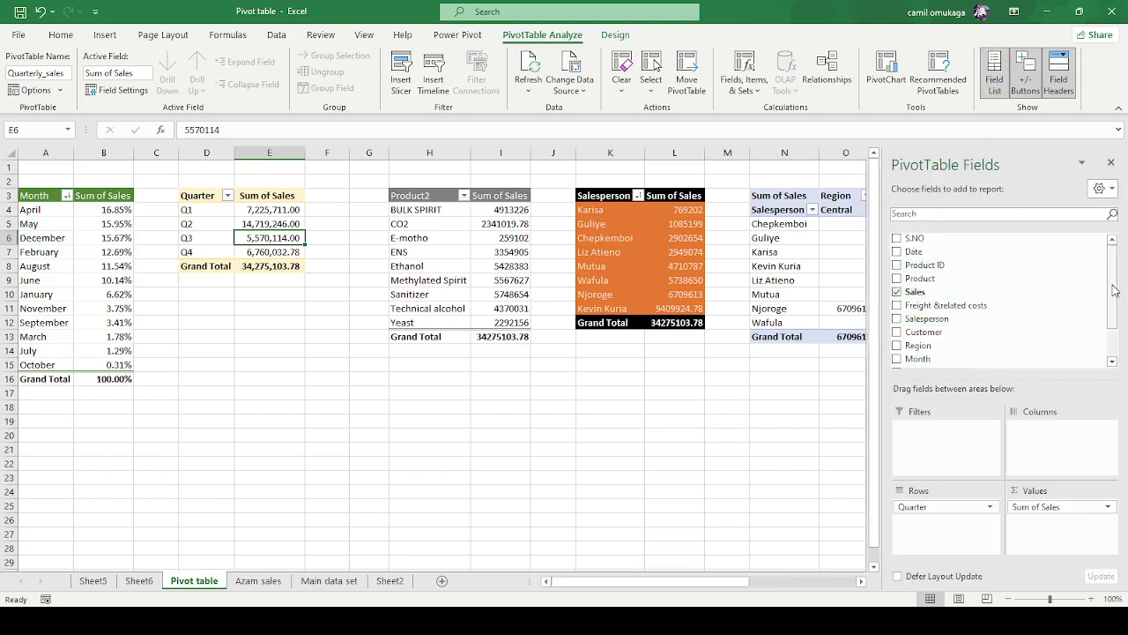
pyautogui.scroll(-2, 1115, 289)
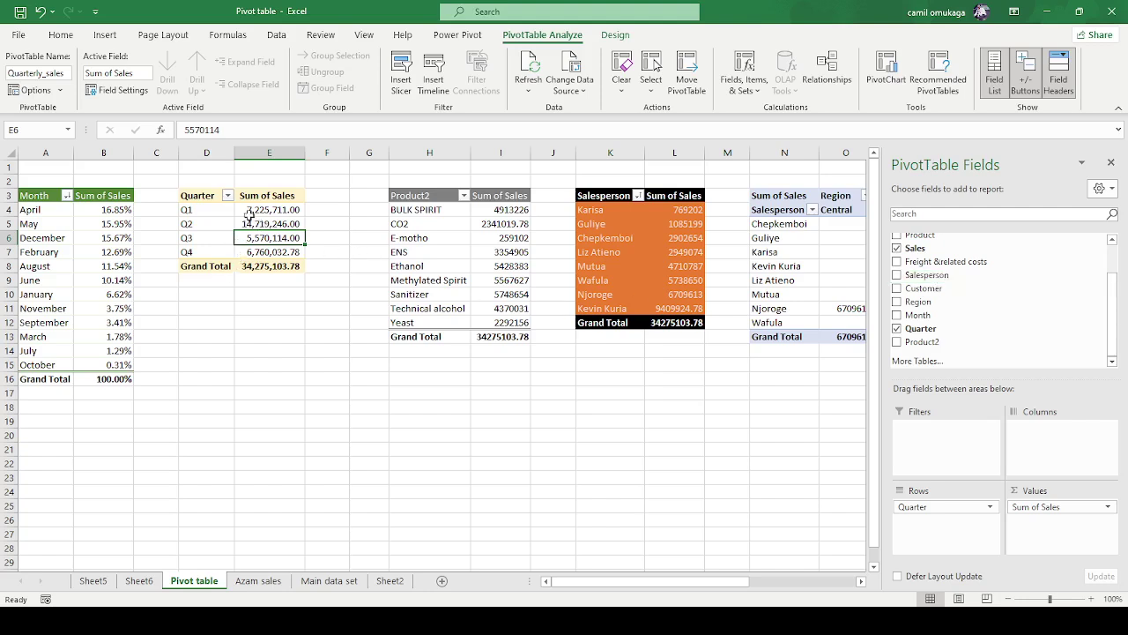
pyautogui.click(898, 263)
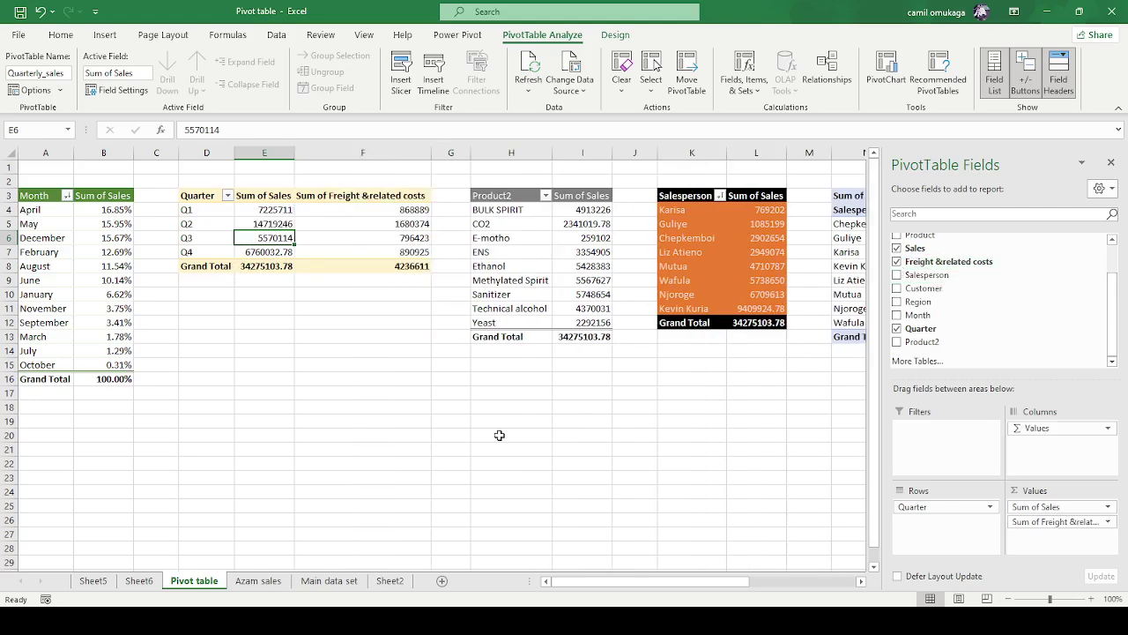
# - Apply the comma number format to the Sum of Sales and Sum of Freight &related costs columns of the Quarter PivotTable
pyautogui.click(431, 404)
pyautogui.moveTo(267, 156); pyautogui.dragTo(374, 158)
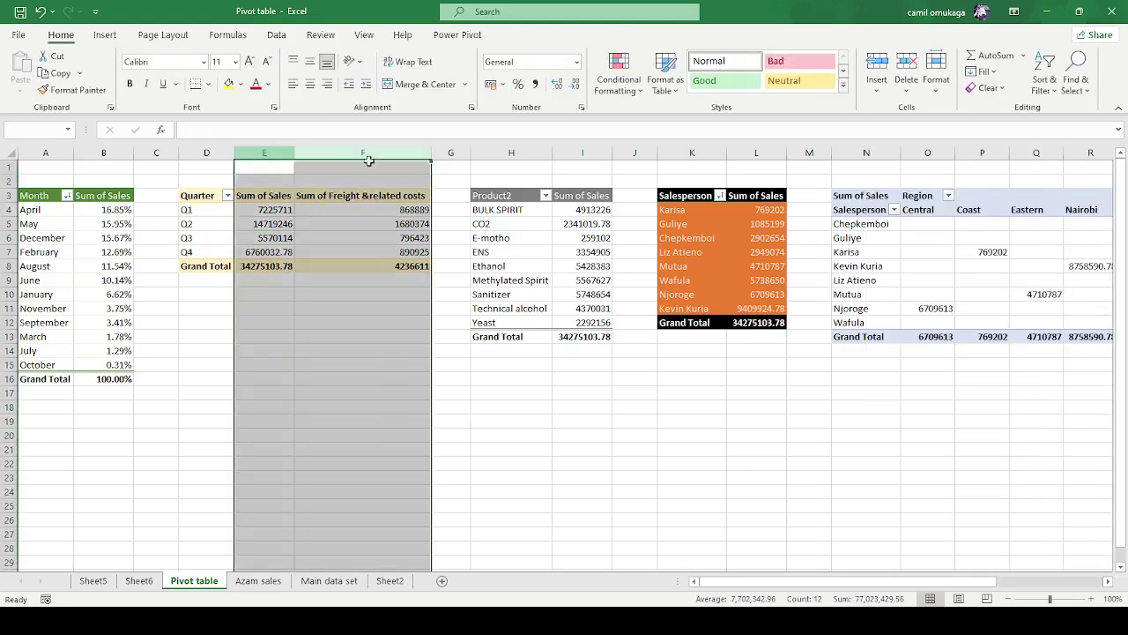
pyautogui.click(537, 86)
pyautogui.click(358, 412)
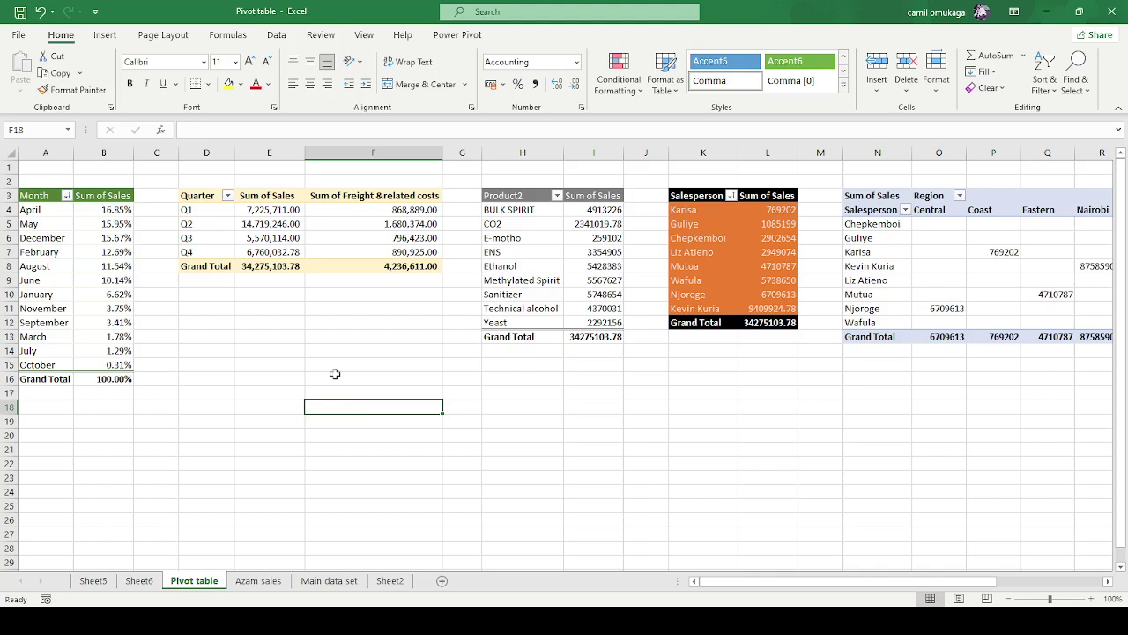
# - Review the Quarter, Product2, Month and Salesperson PivotTables by selecting cells in each, and hide the PivotTable field list
pyautogui.click(300, 338)
pyautogui.click(273, 224)
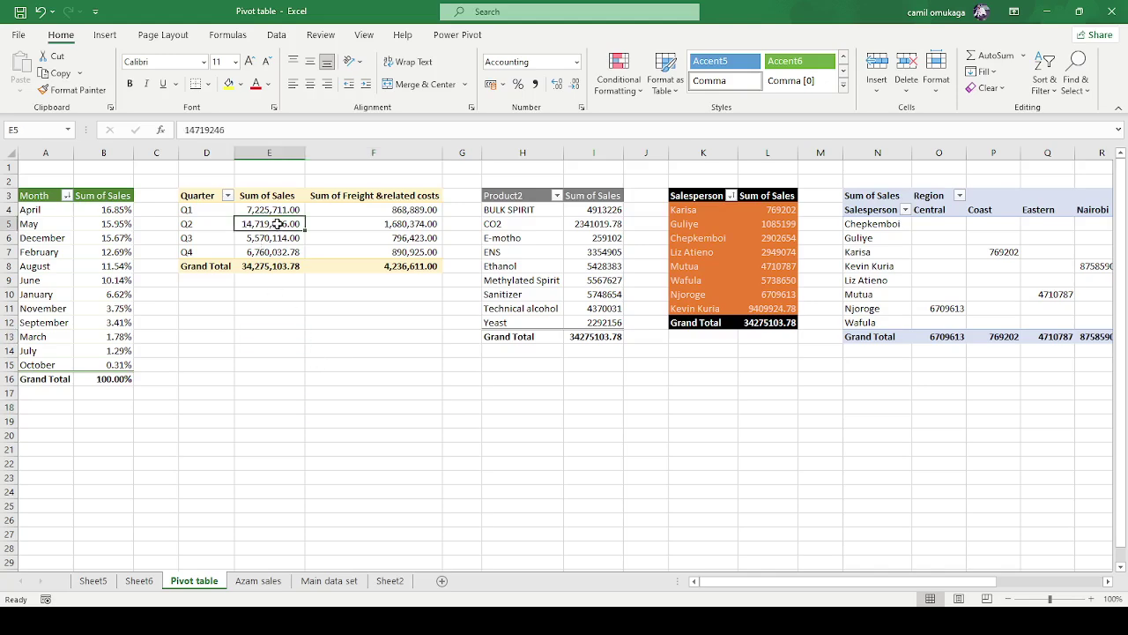
pyautogui.click(529, 226)
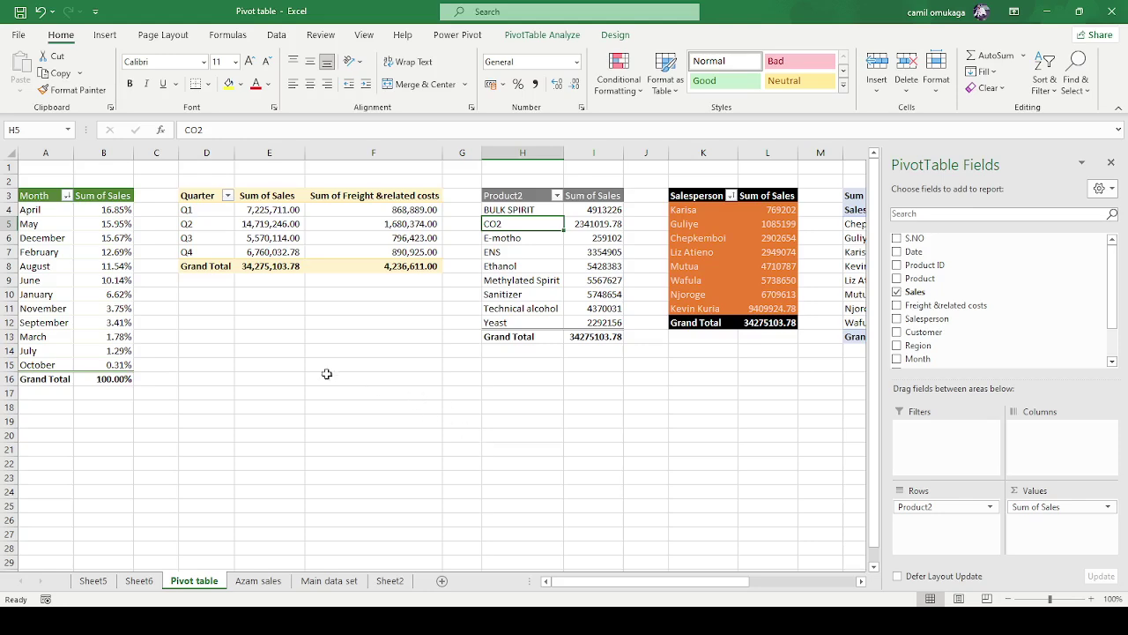
pyautogui.click(300, 367)
pyautogui.click(89, 265)
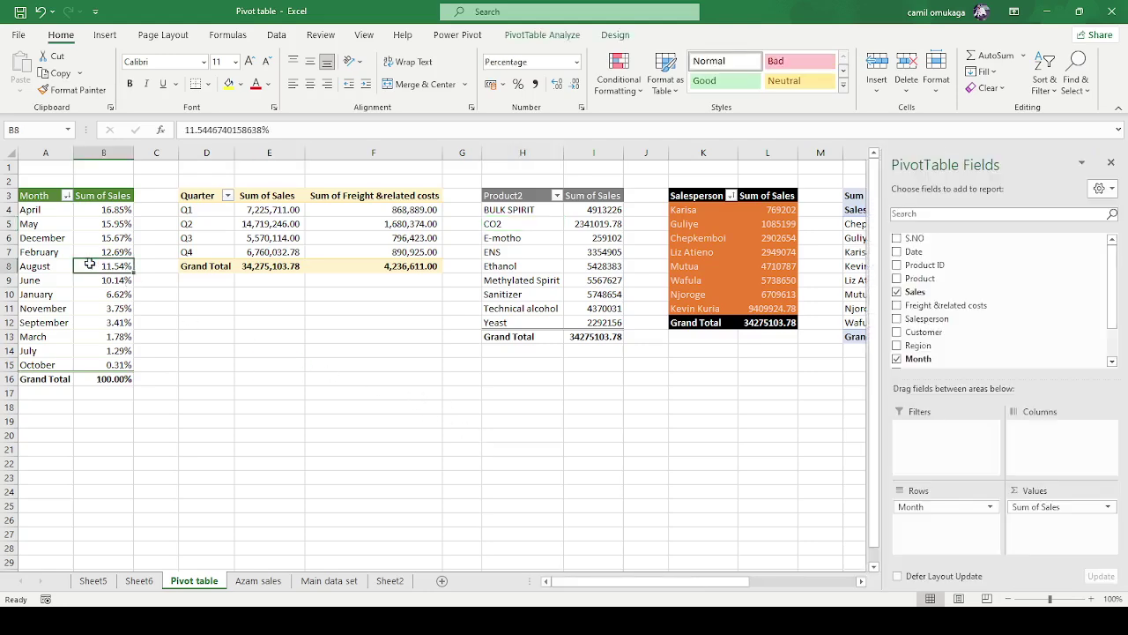
pyautogui.click(265, 226)
pyautogui.click(365, 222)
pyautogui.click(532, 227)
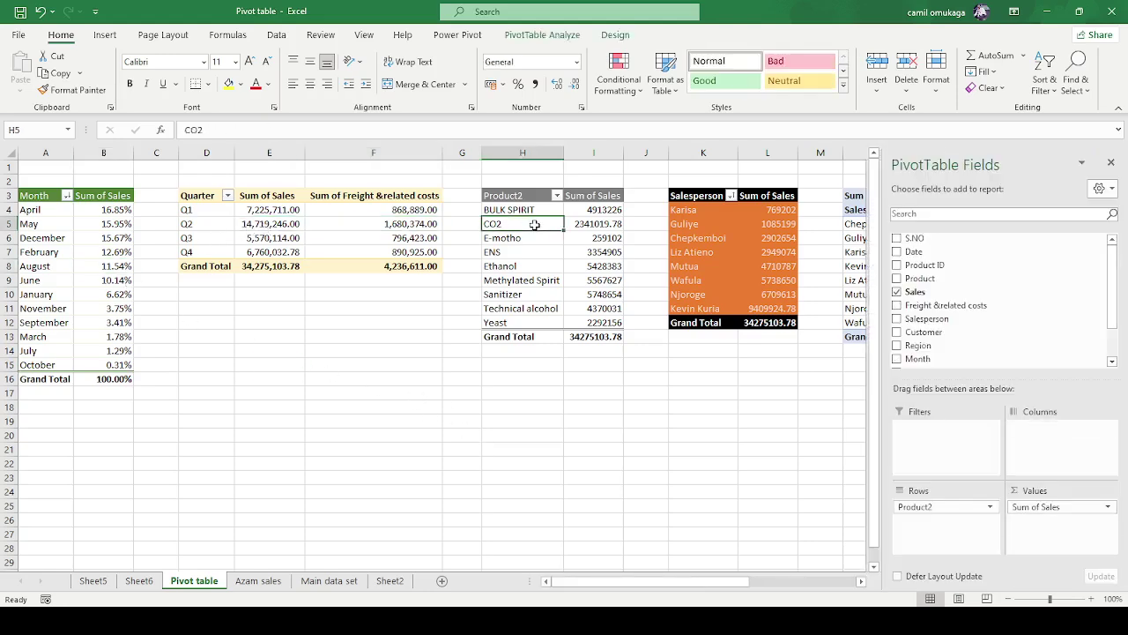
pyautogui.click(721, 215)
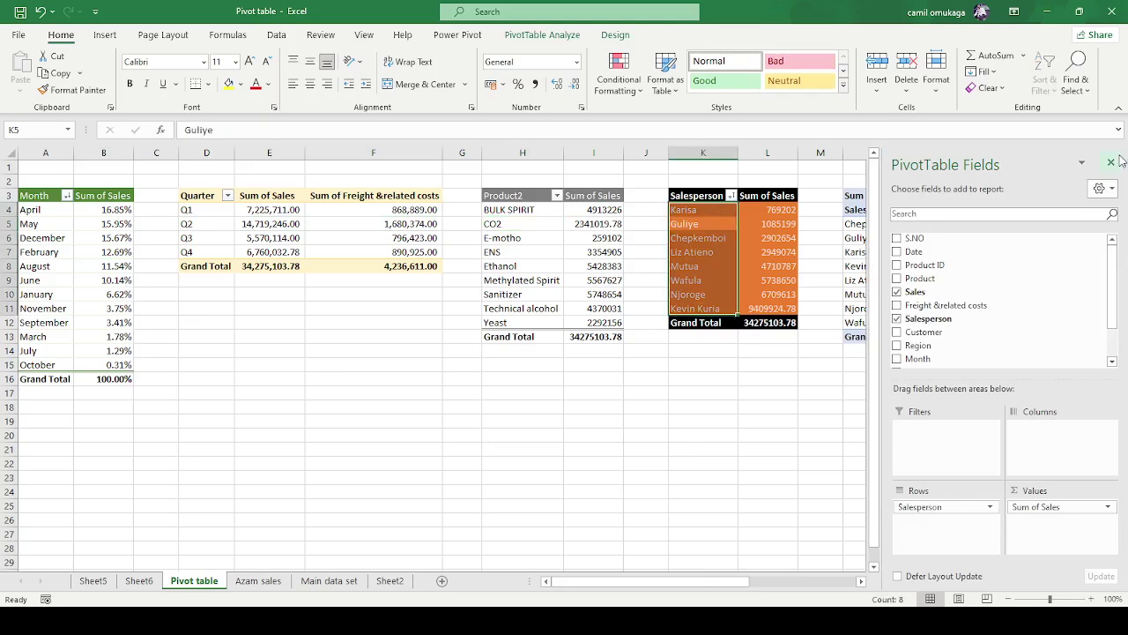
pyautogui.click(1112, 162)
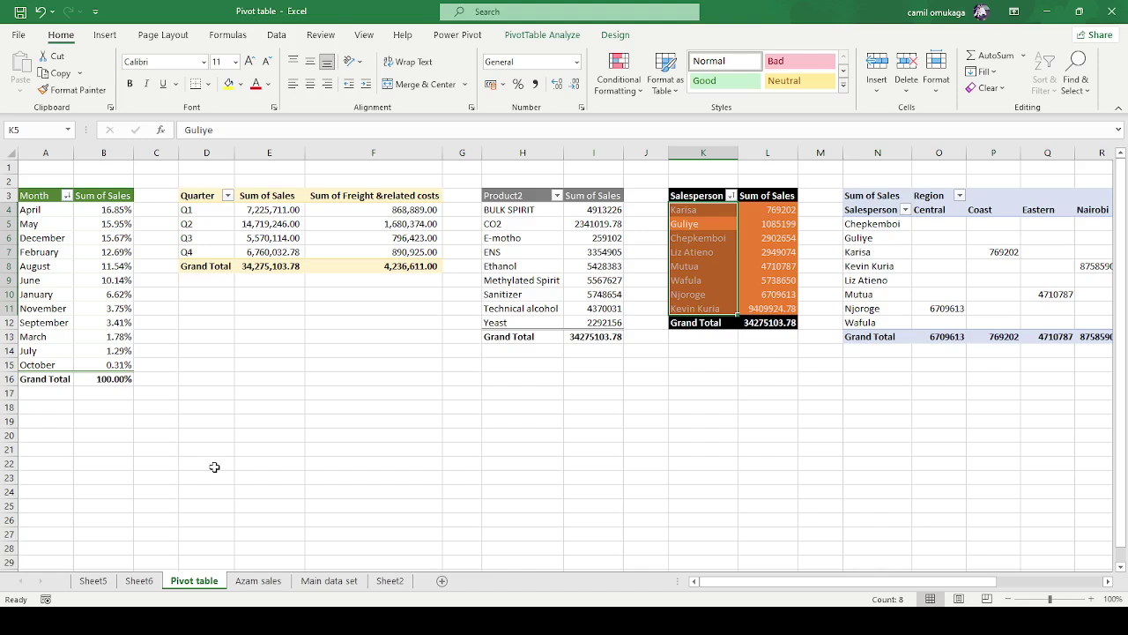
pyautogui.click(275, 223)
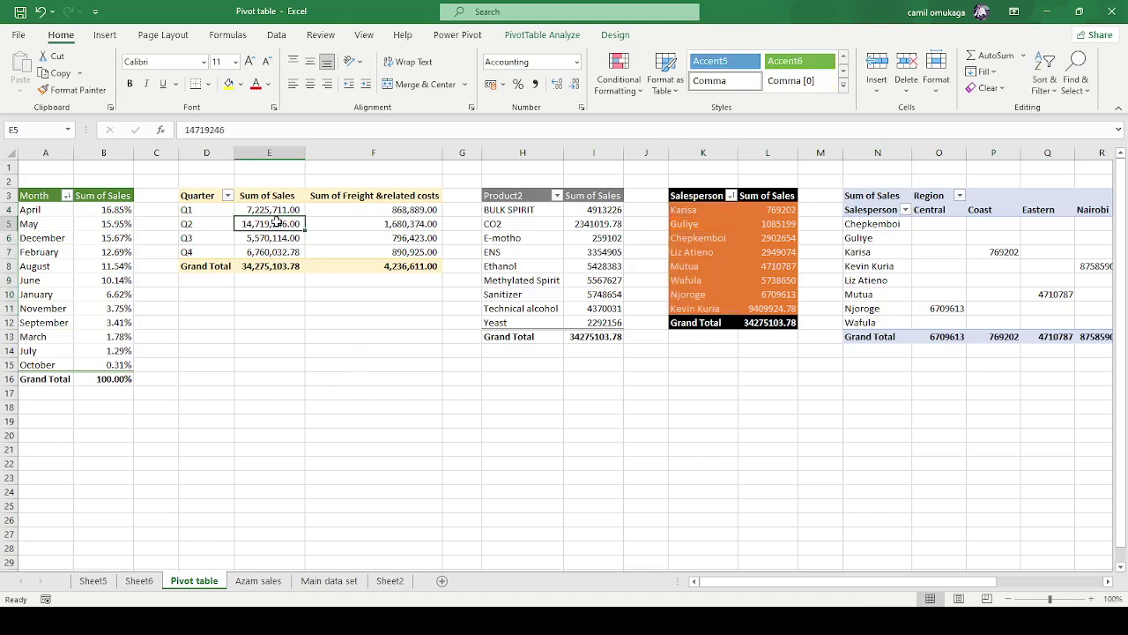
pyautogui.click(82, 279)
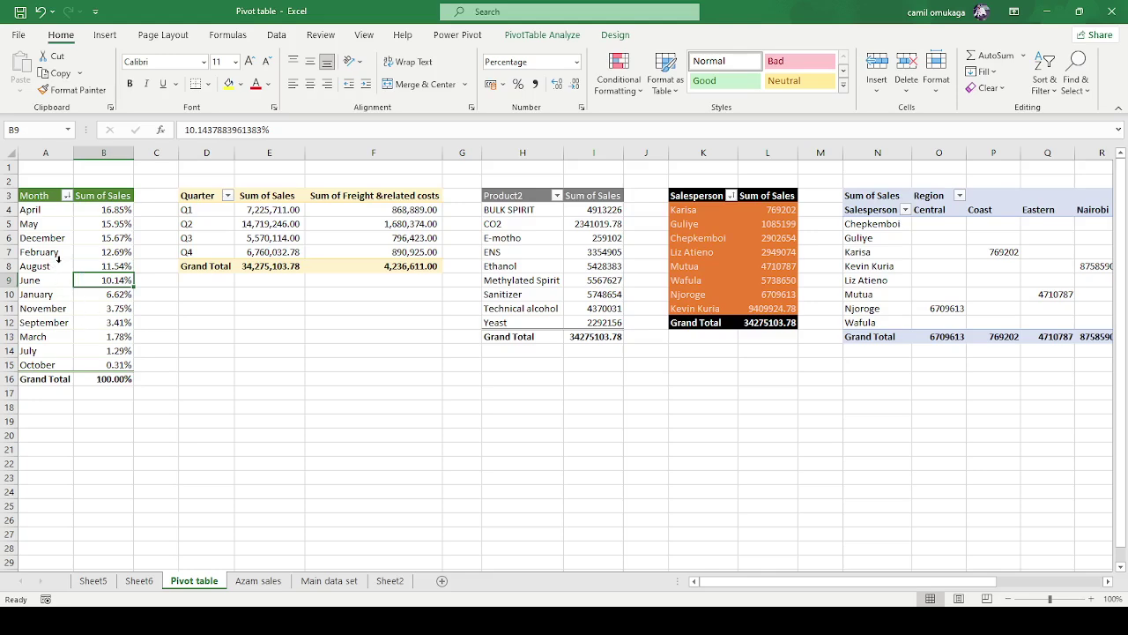
pyautogui.click(292, 236)
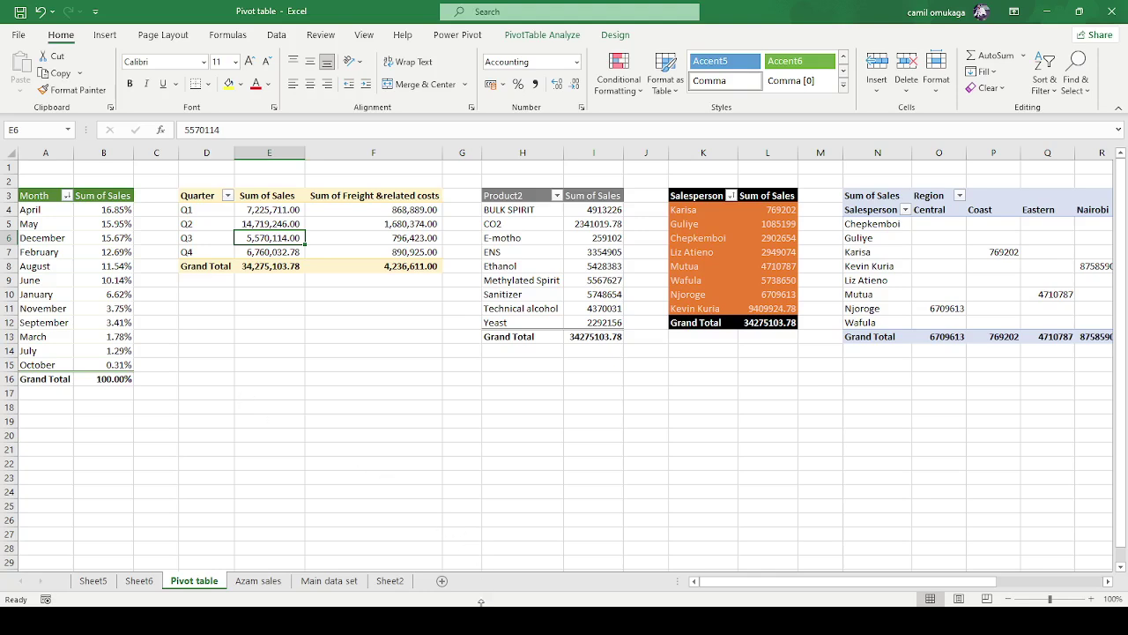
pyautogui.click(489, 561)
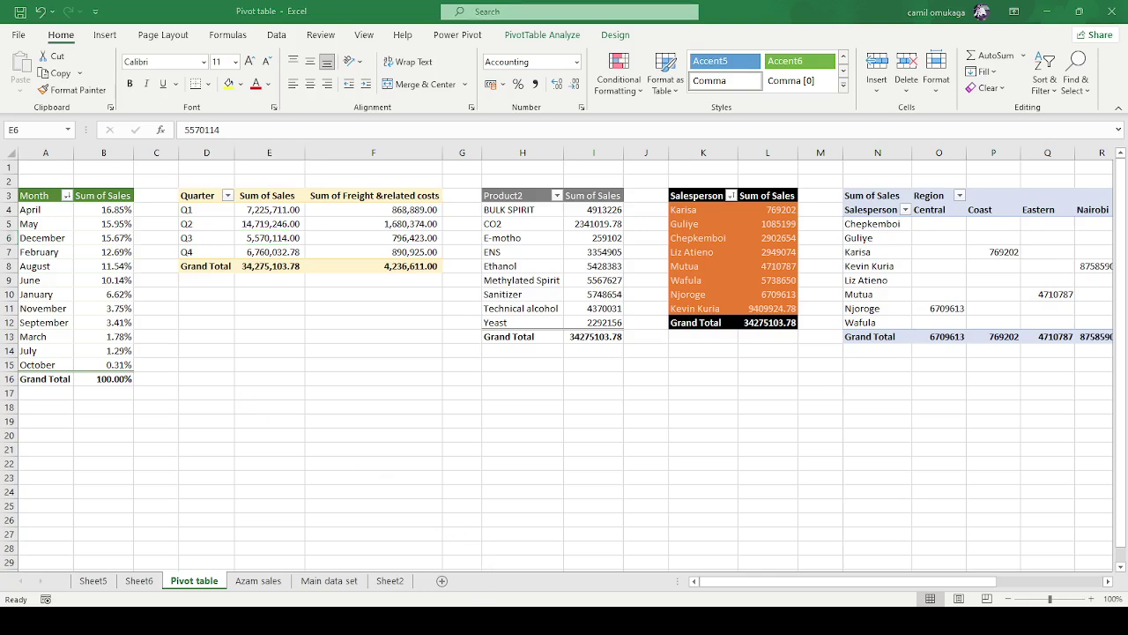